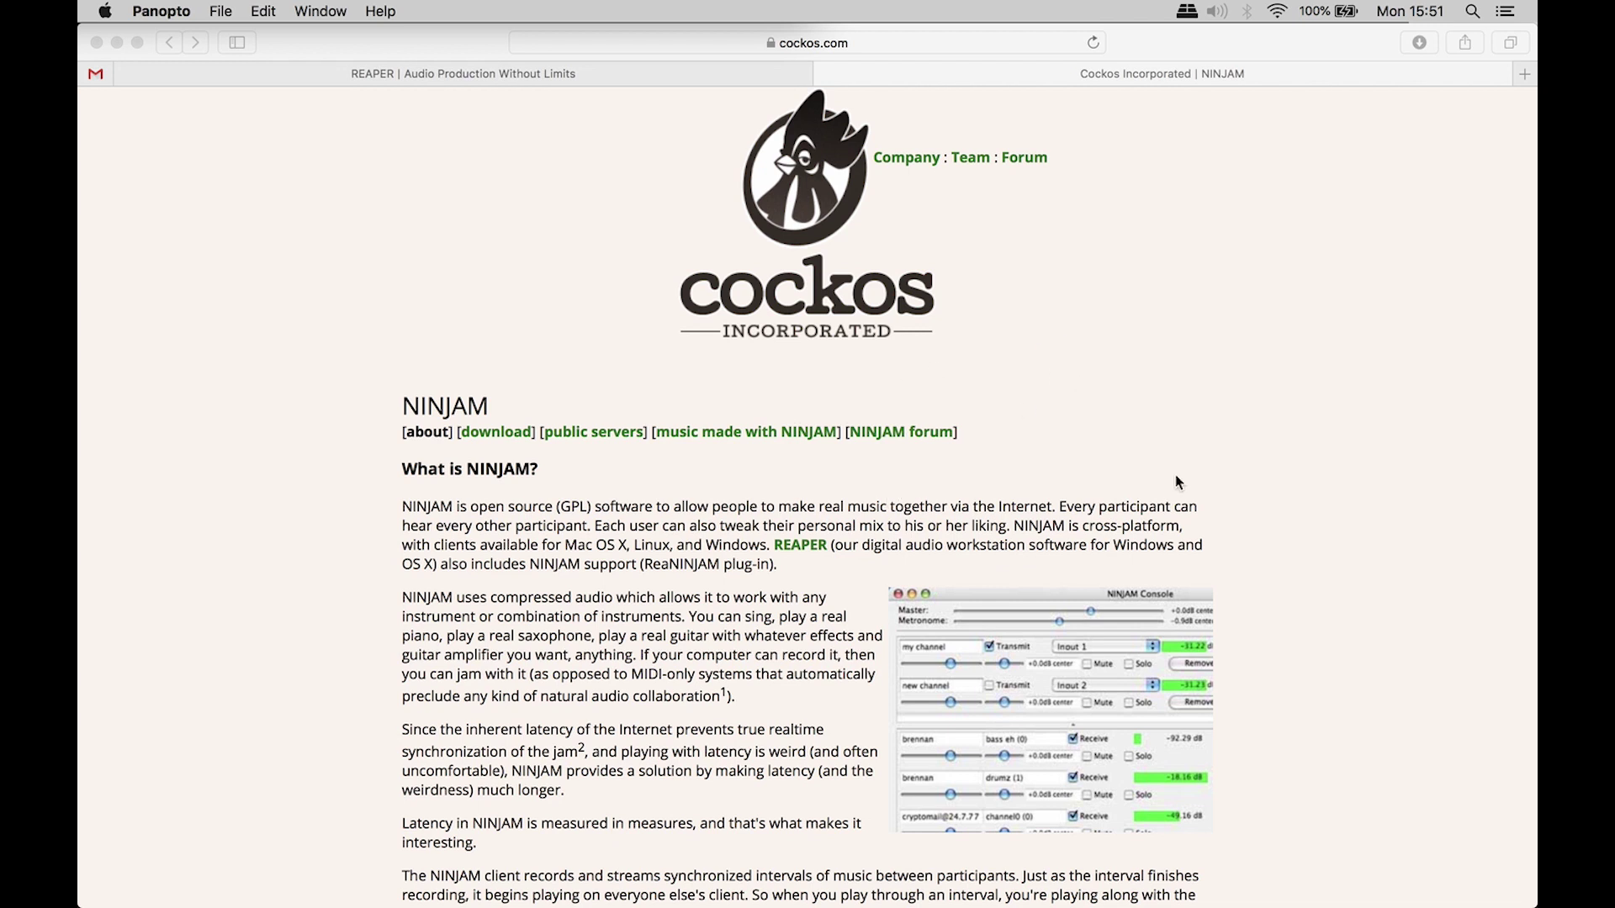
Step: Scroll through the cockos.com NINJAM overview page
scroll(1296, 536, down, 3)
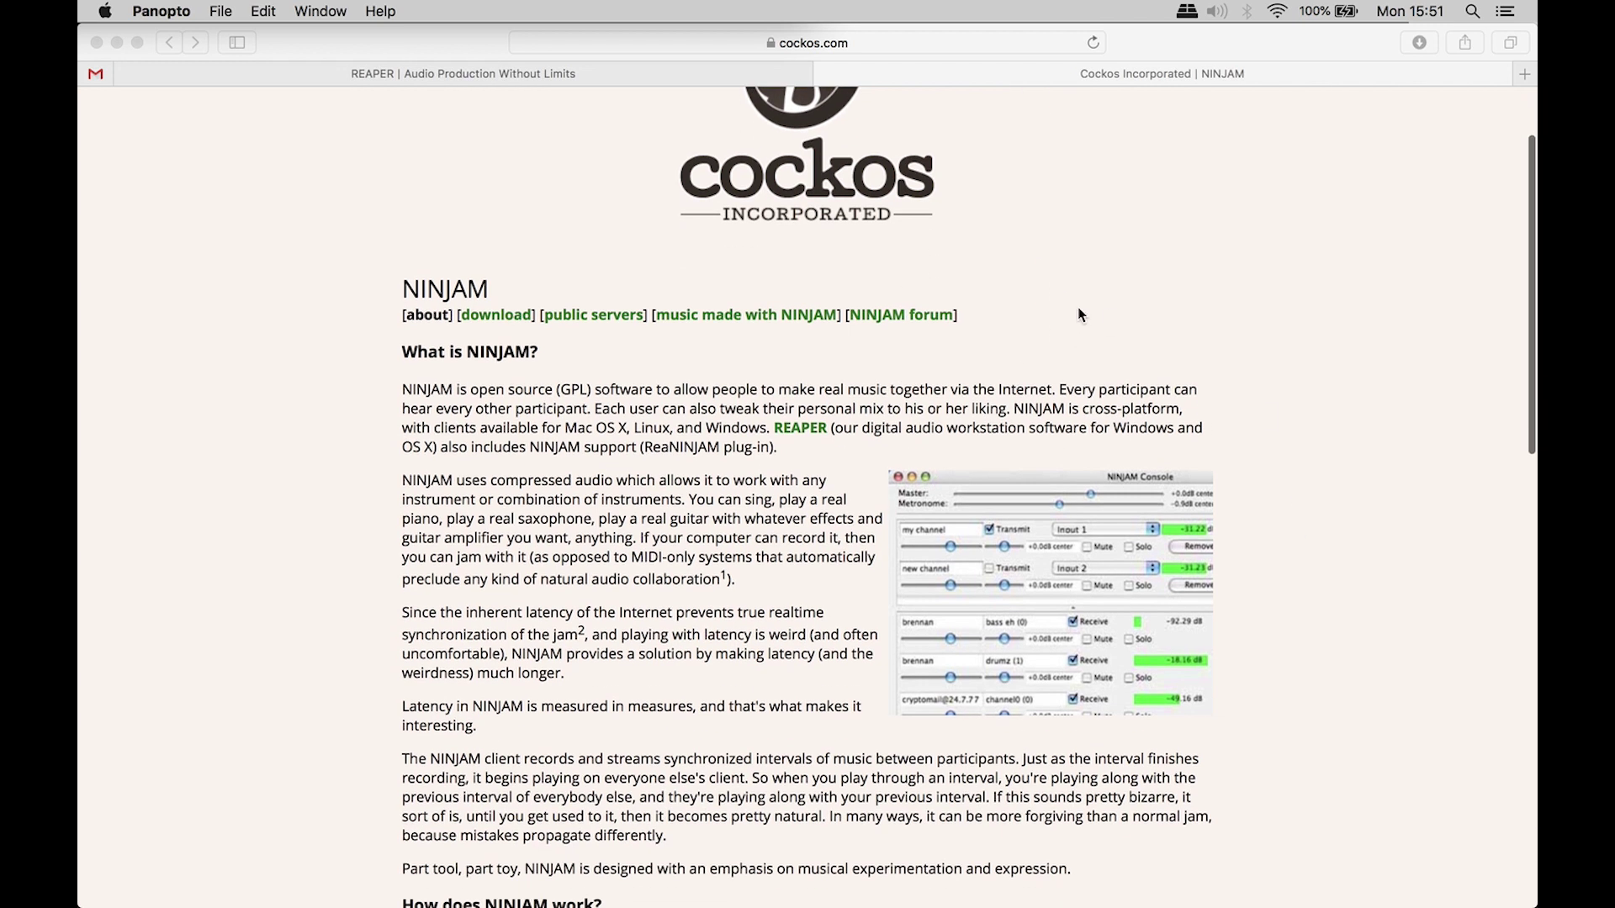
scroll(1080, 314, up, 3)
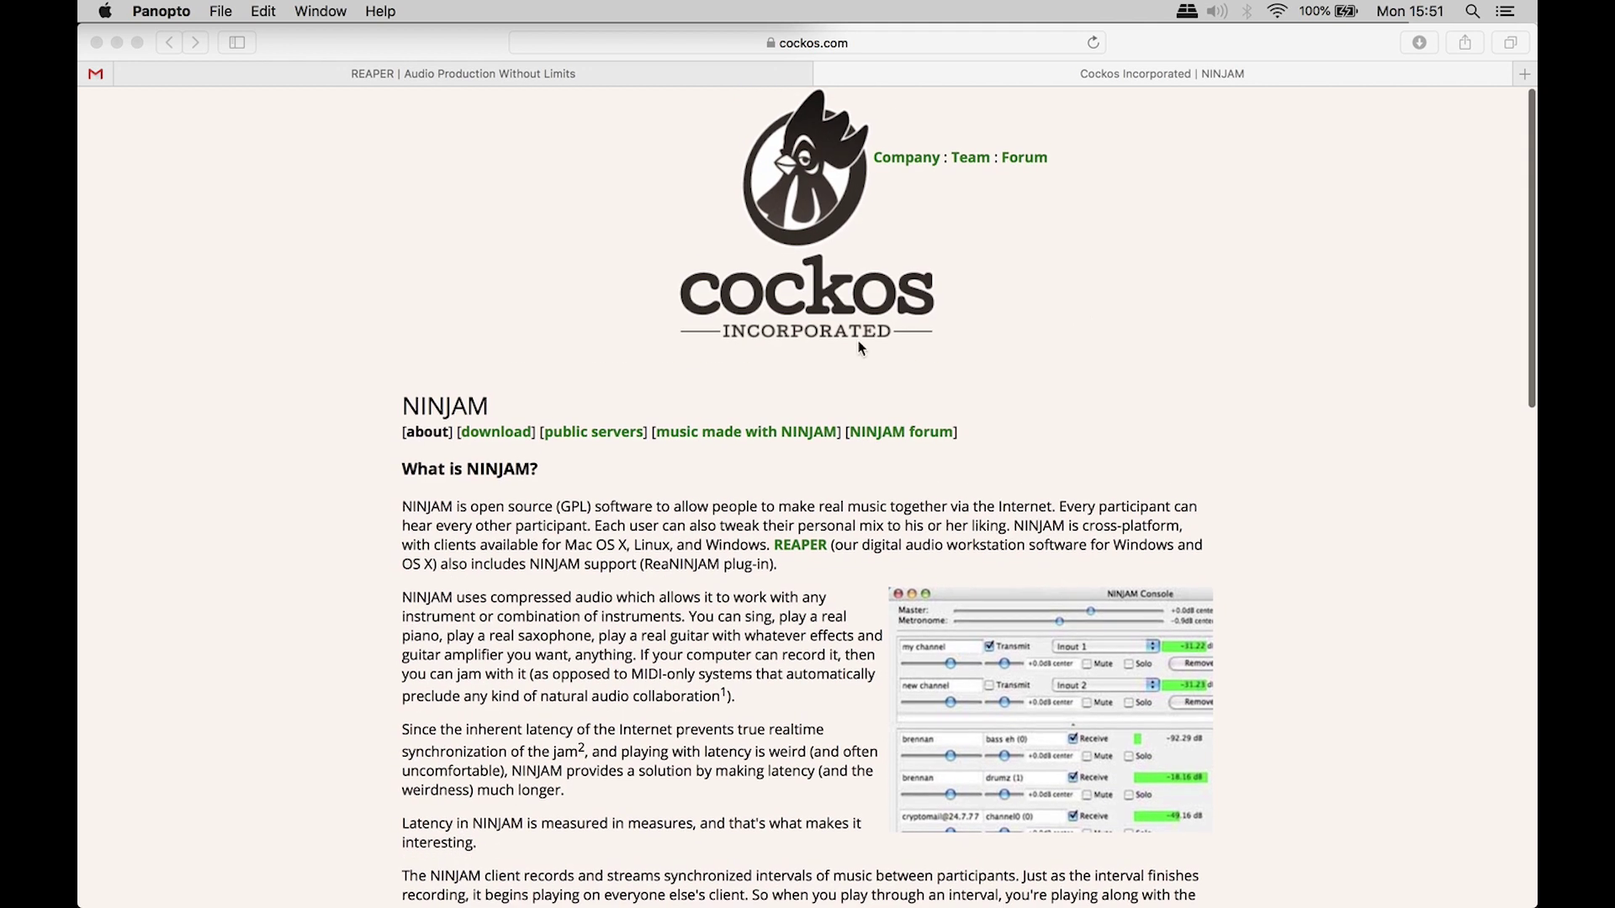
scroll(1293, 519, down, 10)
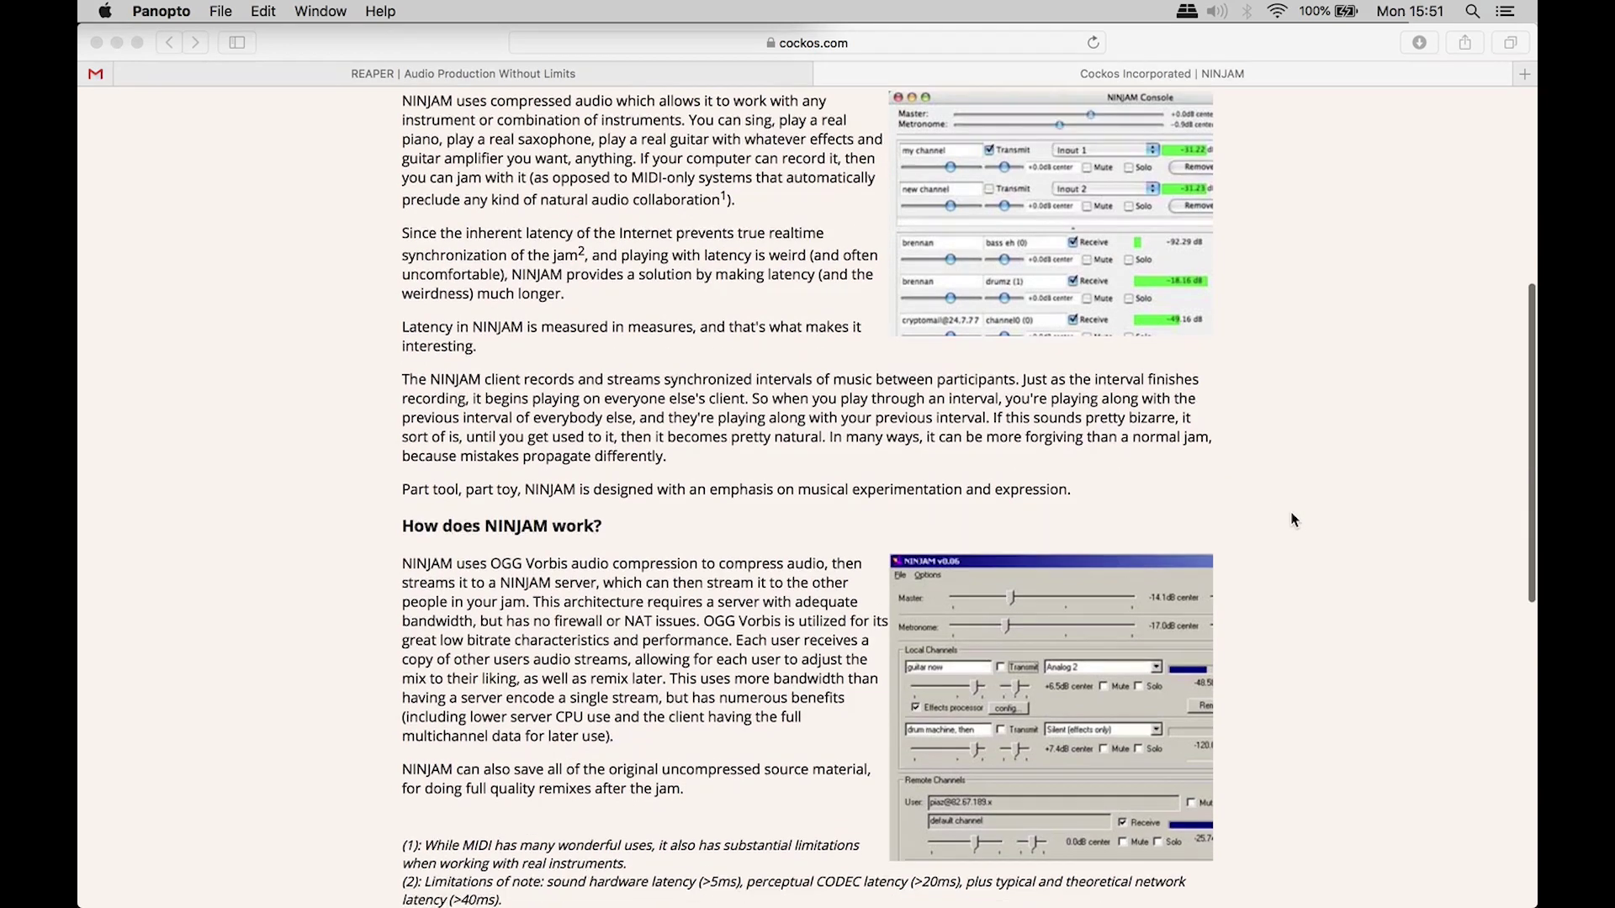
scroll(1293, 519, down, 5)
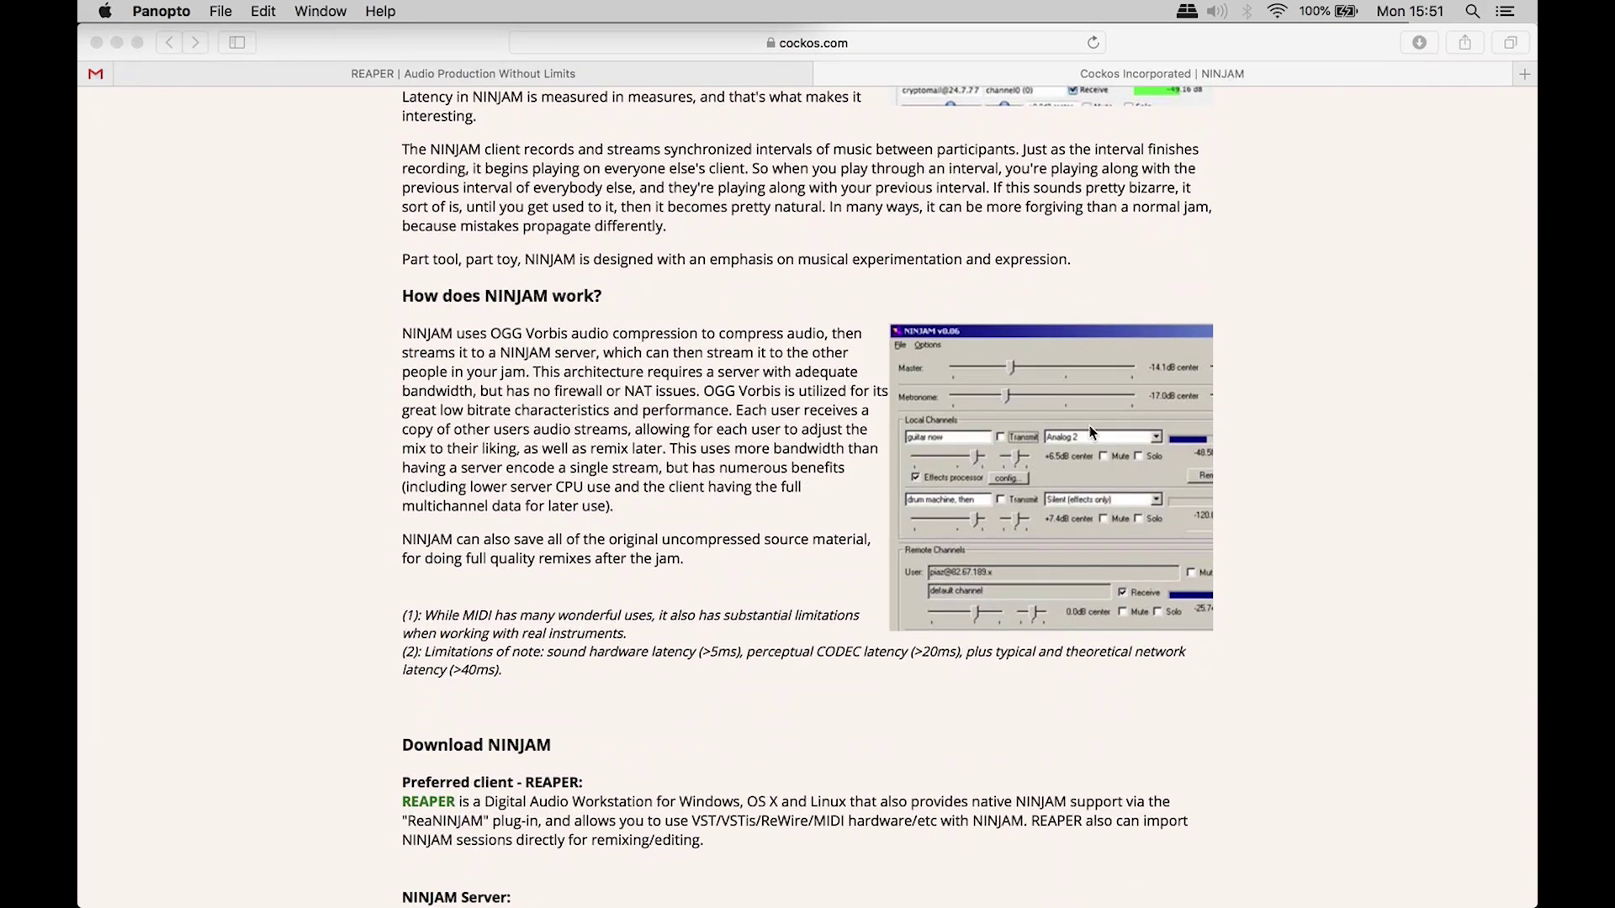
scroll(1258, 542, down, 1)
scroll(1258, 542, up, 7)
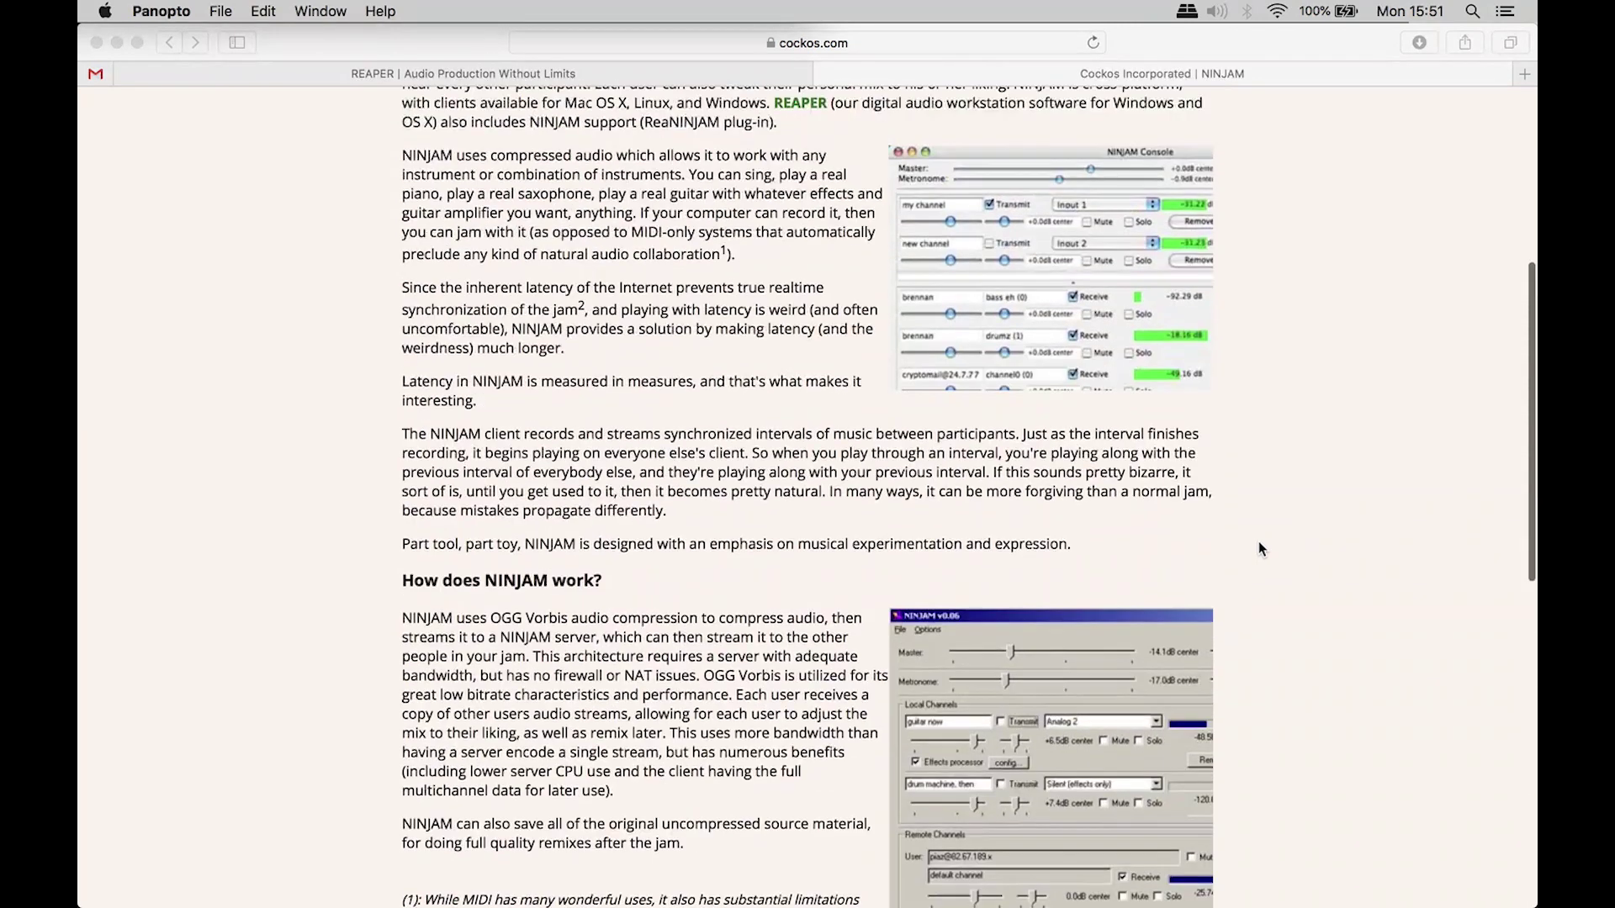
scroll(1259, 542, up, 6)
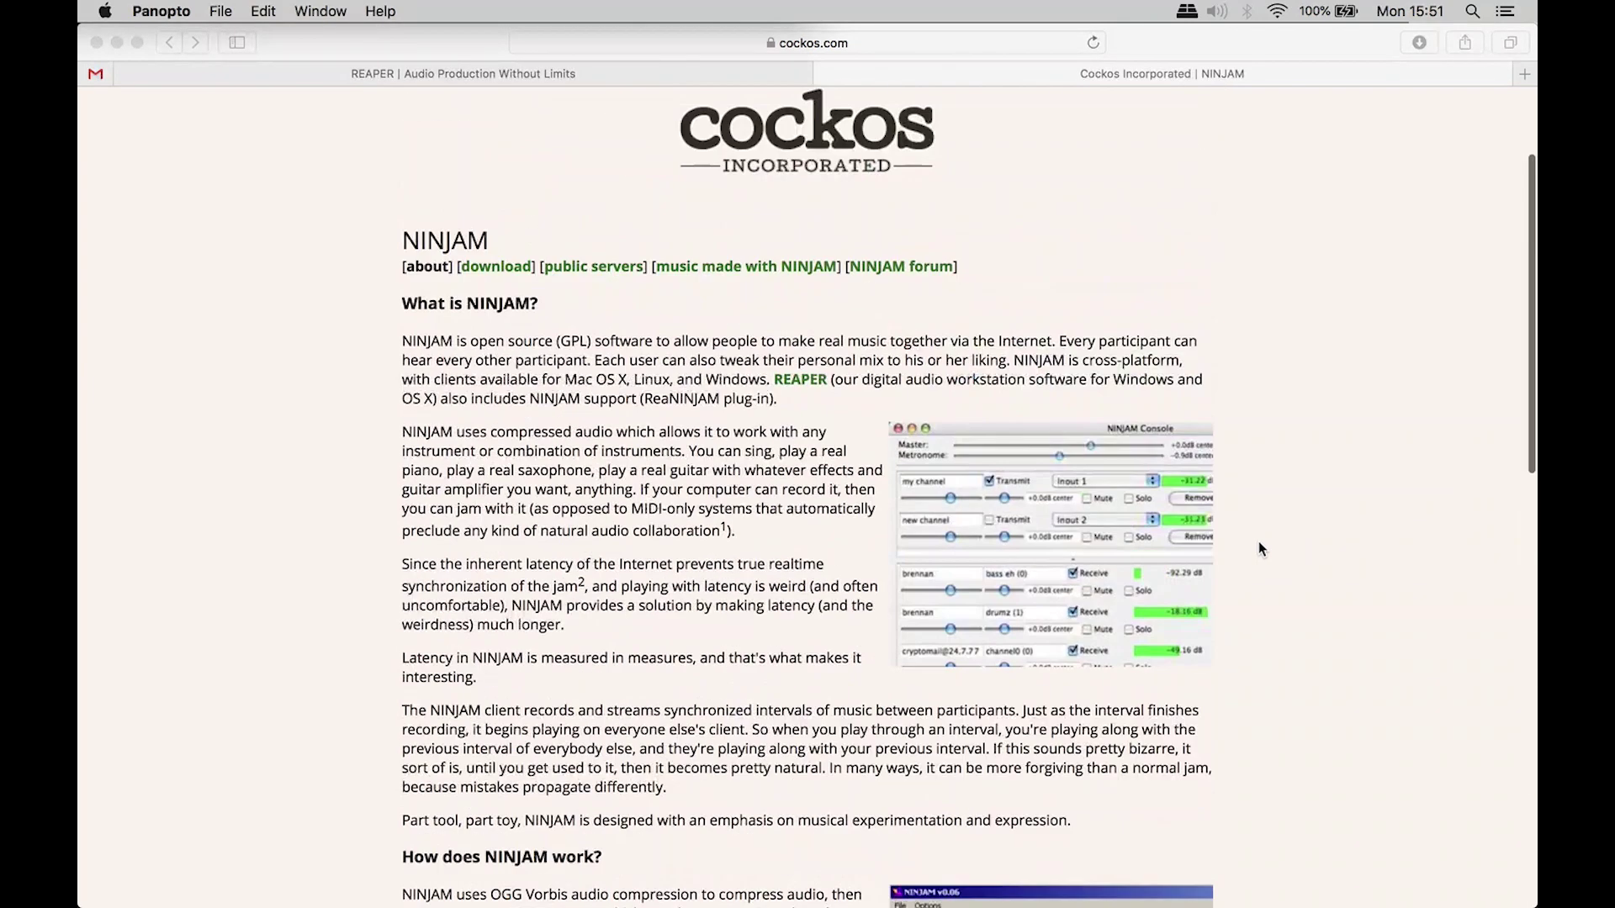
Step: Look over the REAPER website tab, then switch to the empty NinjamDemo project in REAPER
click(715, 74)
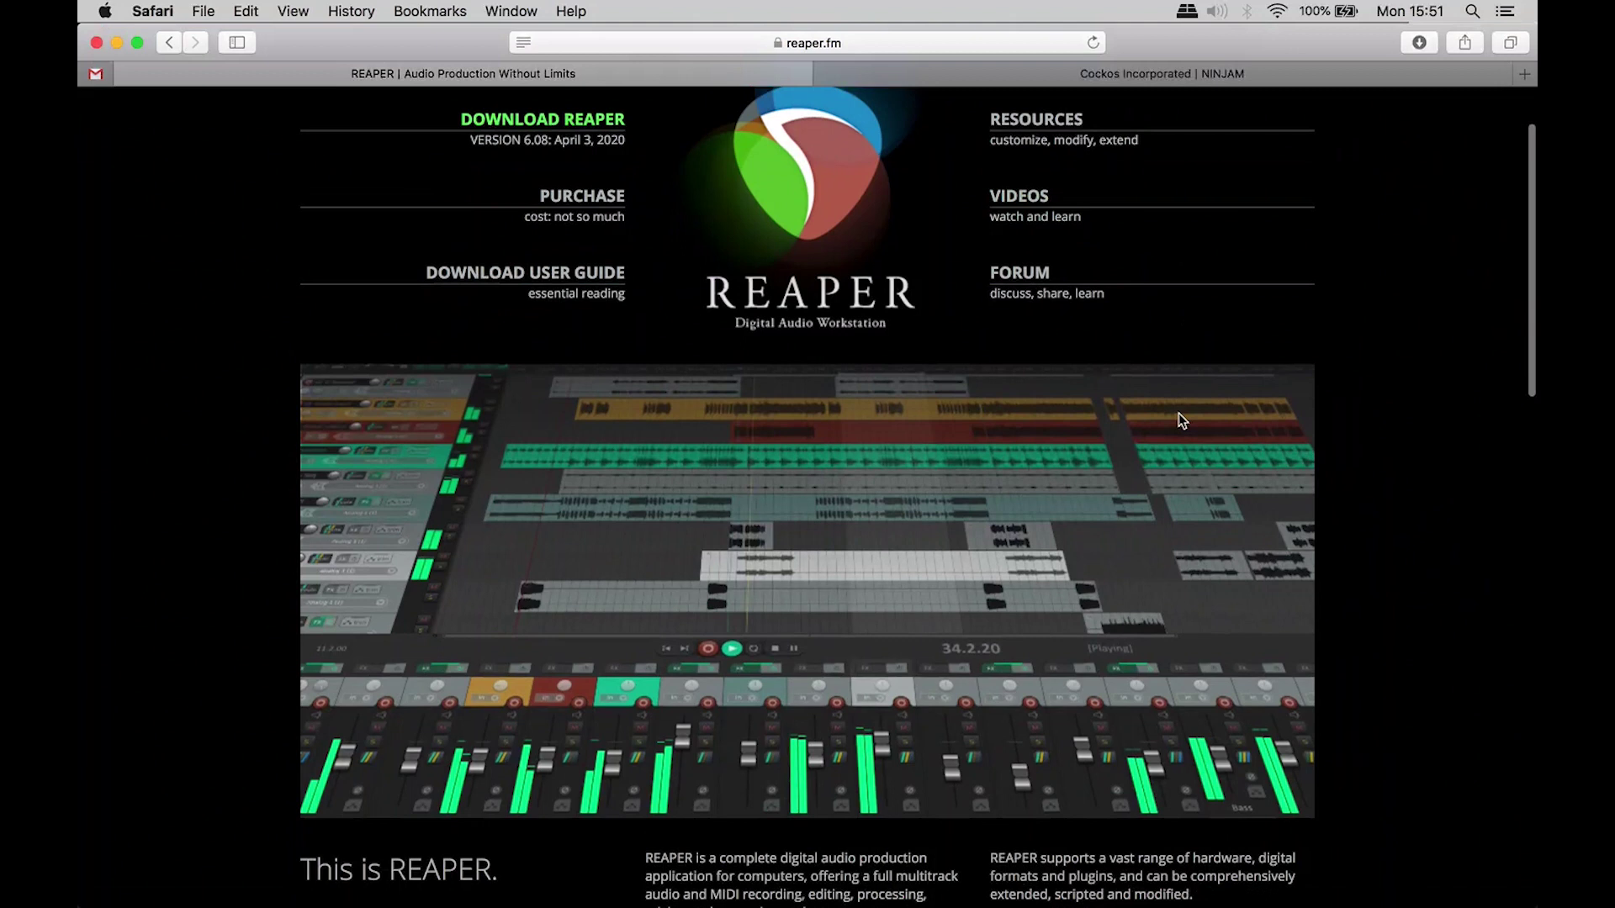
scroll(1178, 412, down, 2)
scroll(1178, 412, up, 4)
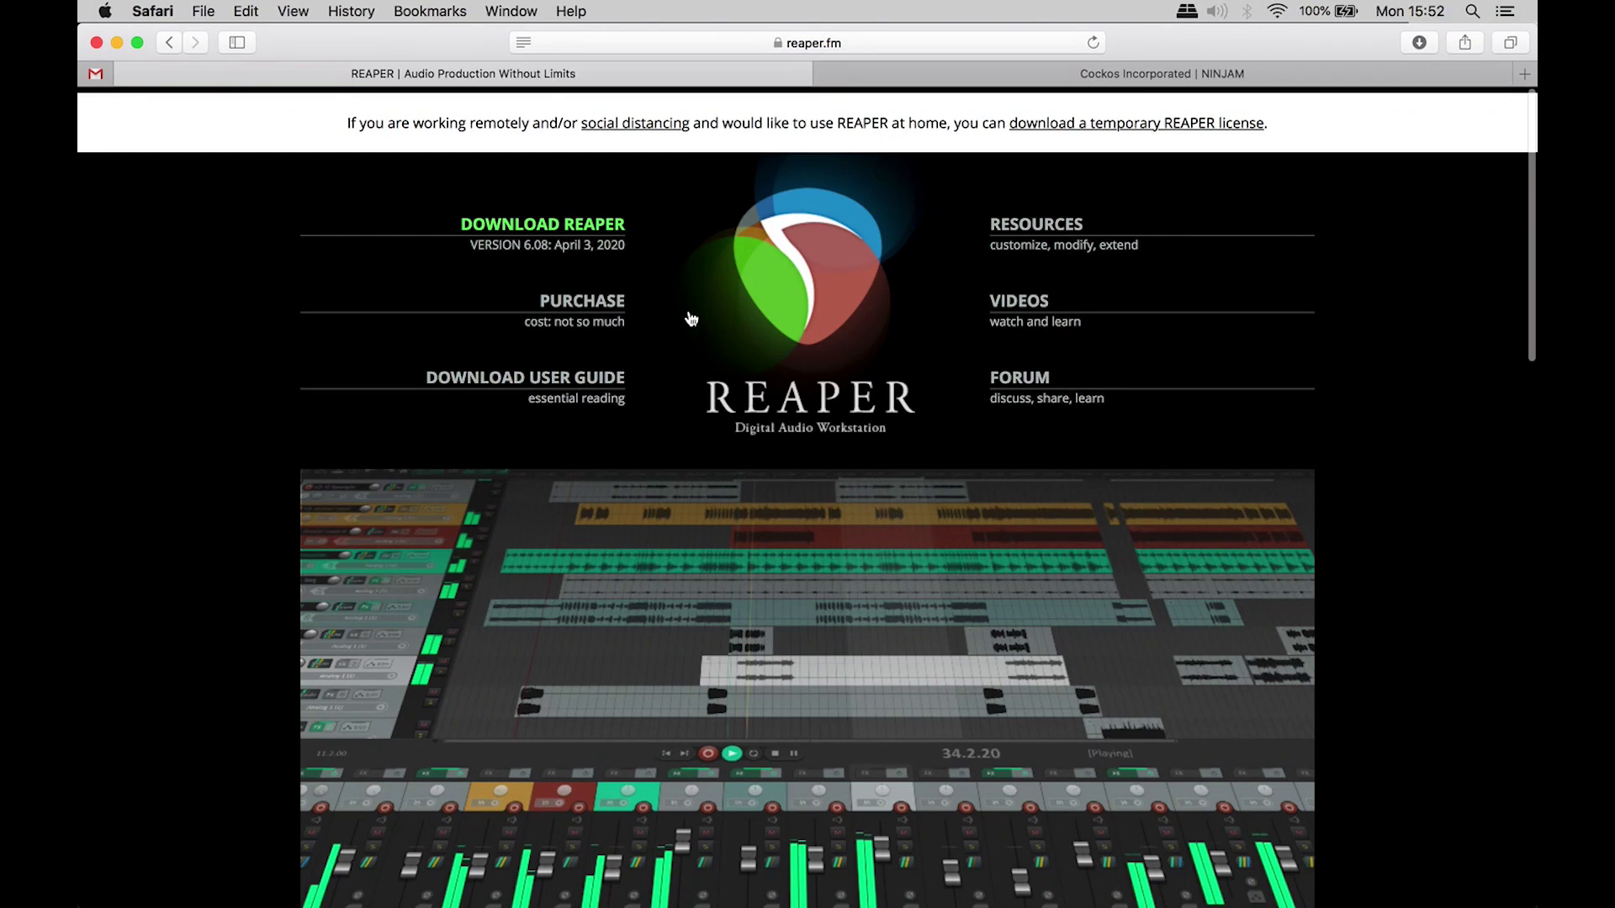
key(super+Tab)
key(super+Tab)
key(super+Tab)
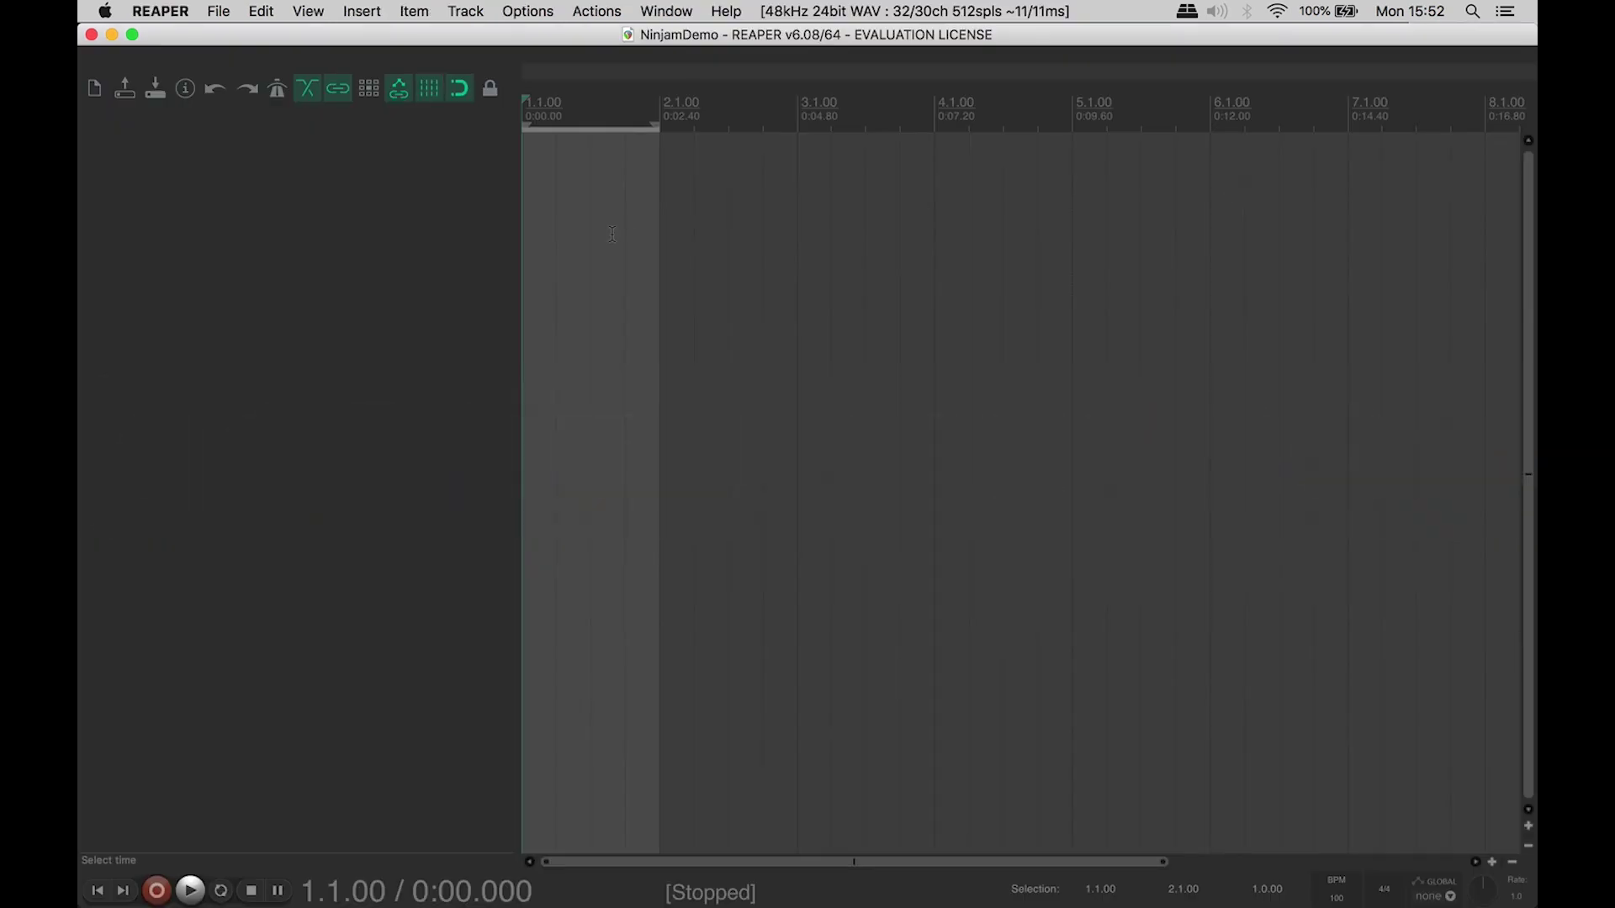
Step: Add a track and place the Chbb_86.aif drum loop from the Media Explorer at the project start
double_click(316, 228)
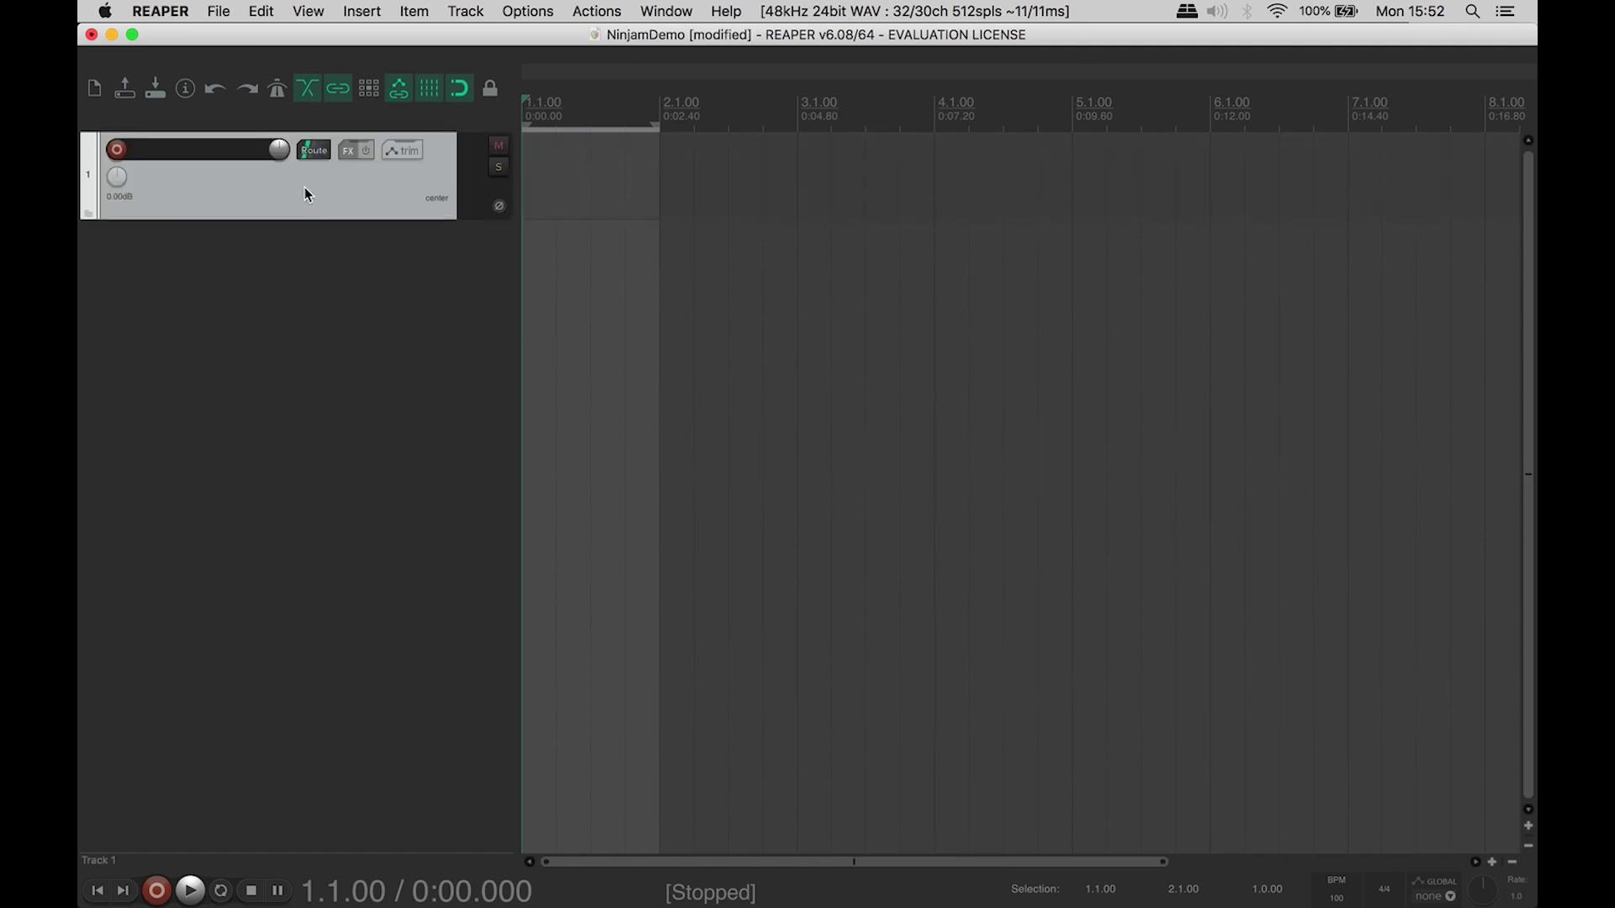
click(303, 12)
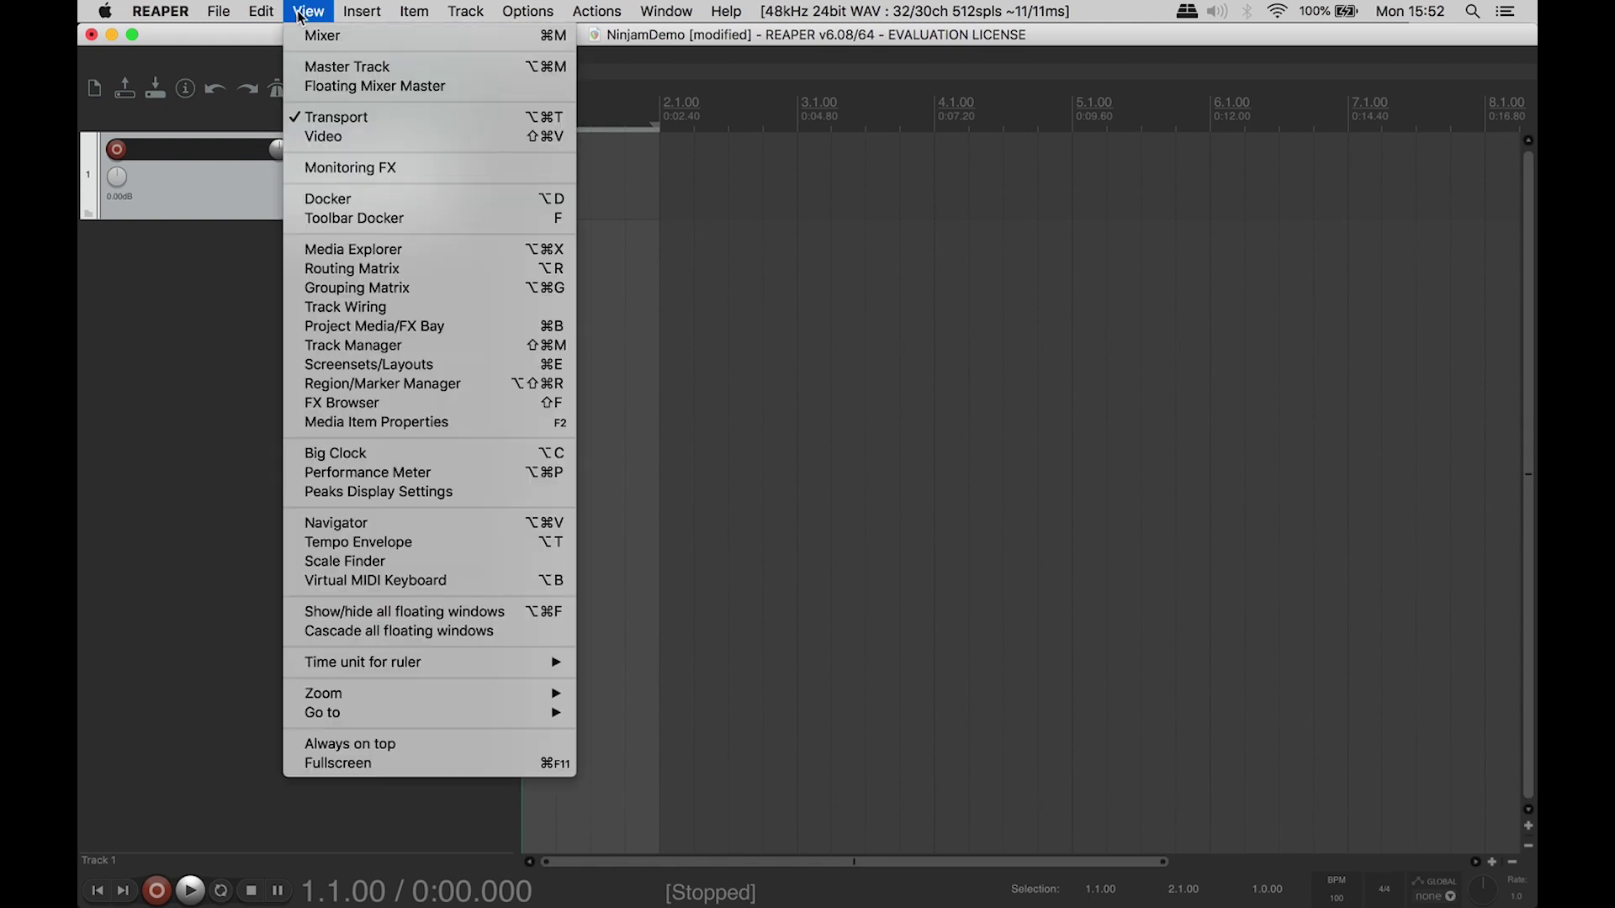
click(353, 249)
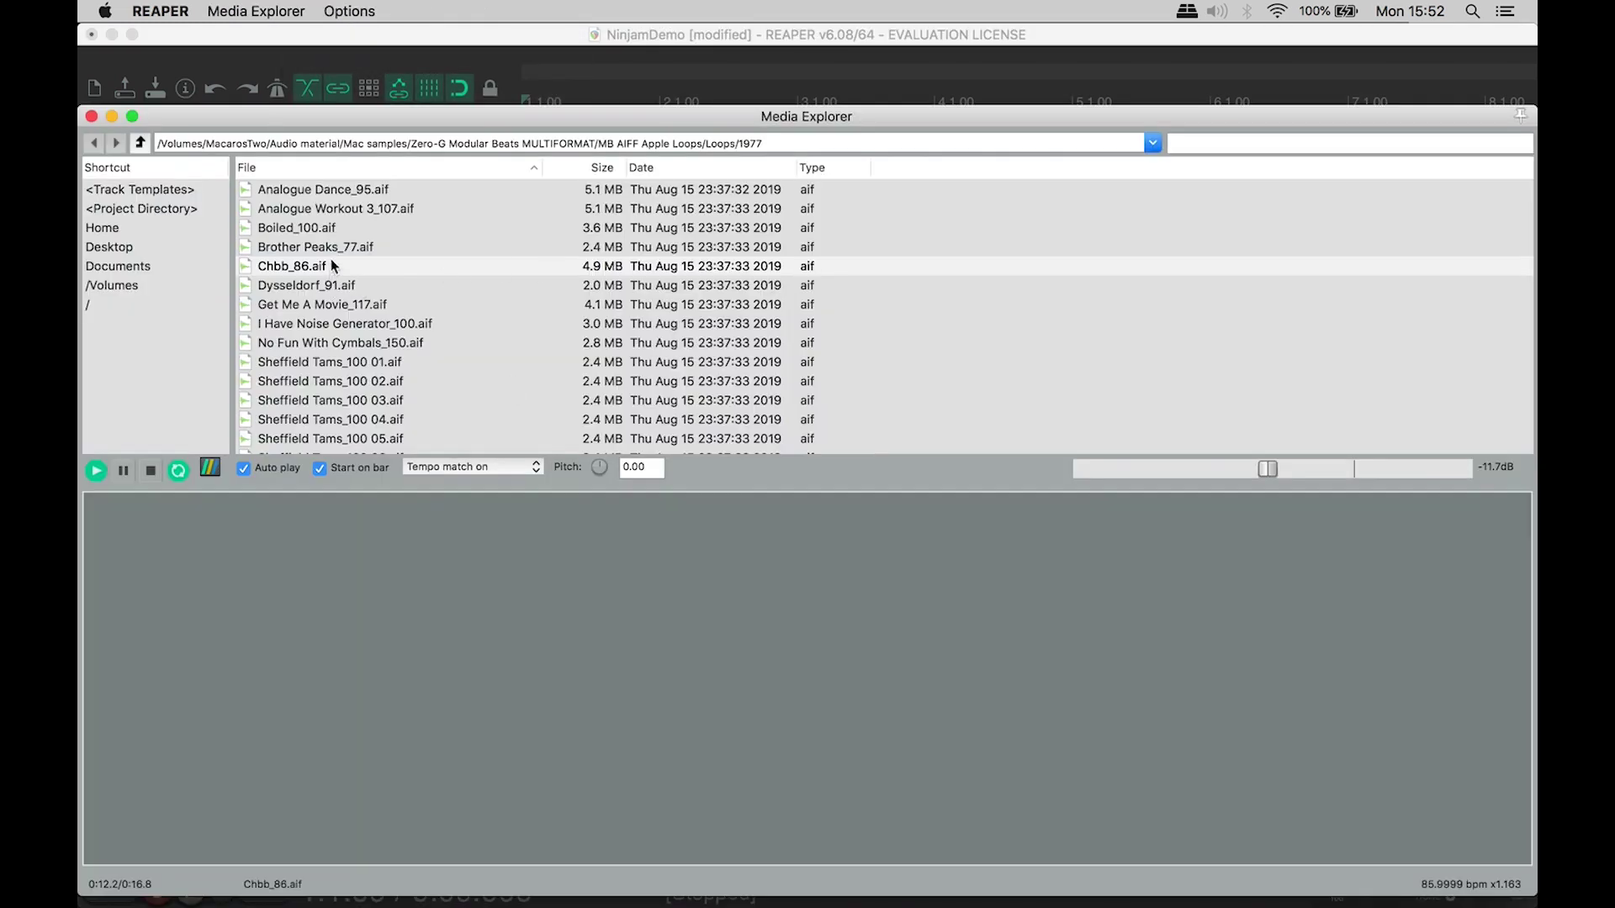
click(322, 267)
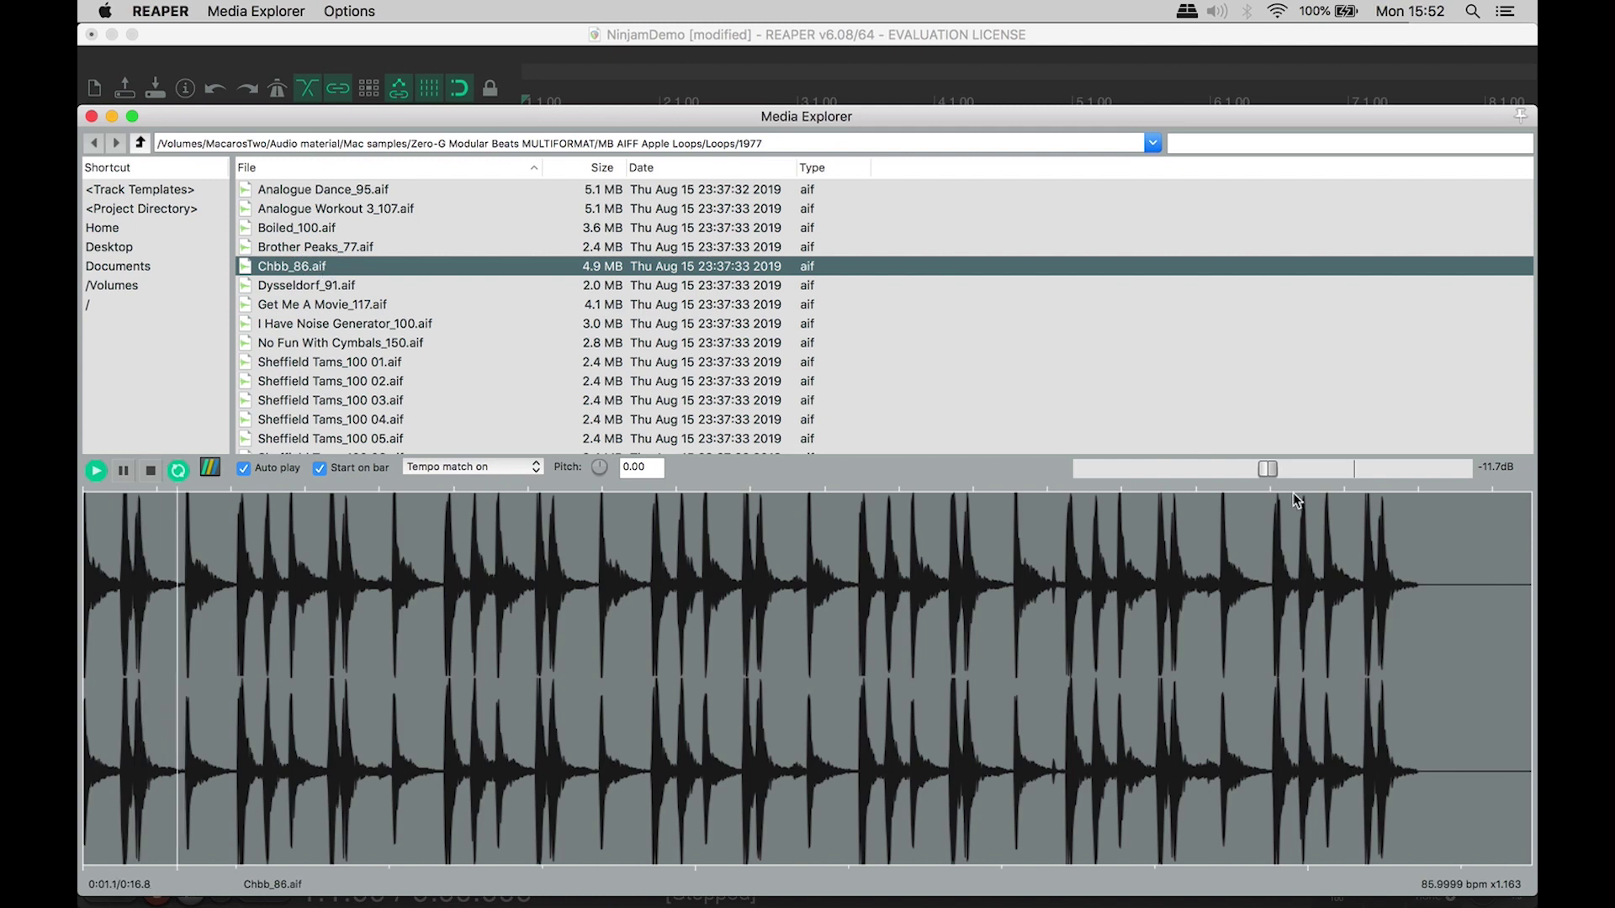
drag(1264, 587, 641, 185)
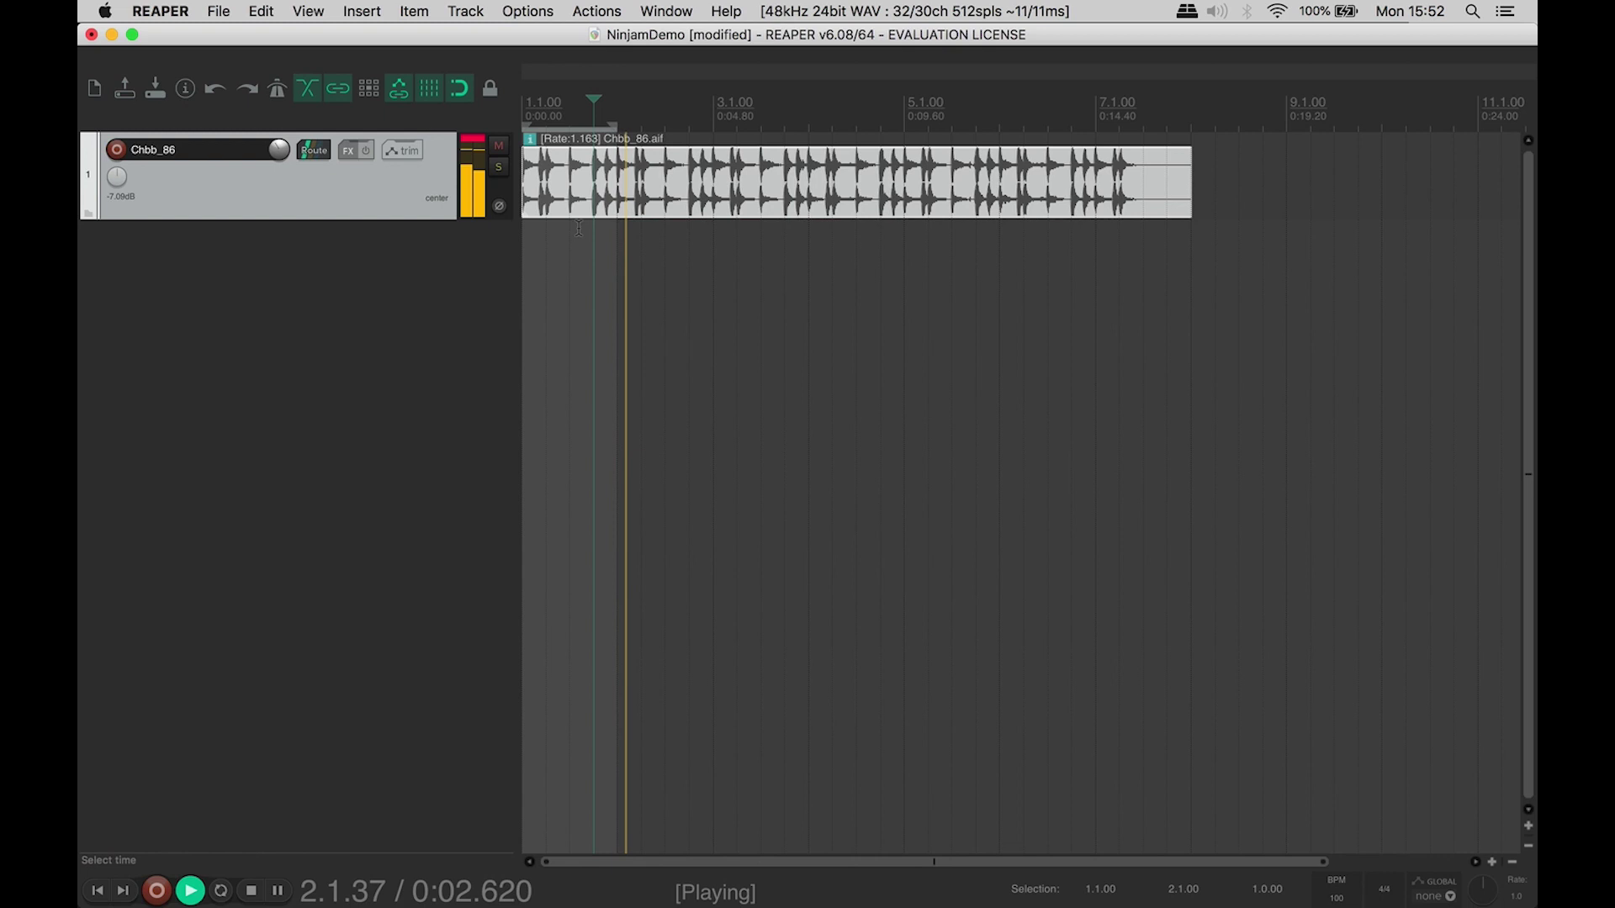
Step: Play the loop, set a time selection from bar 1 to bar 7, and return to the start
key(space)
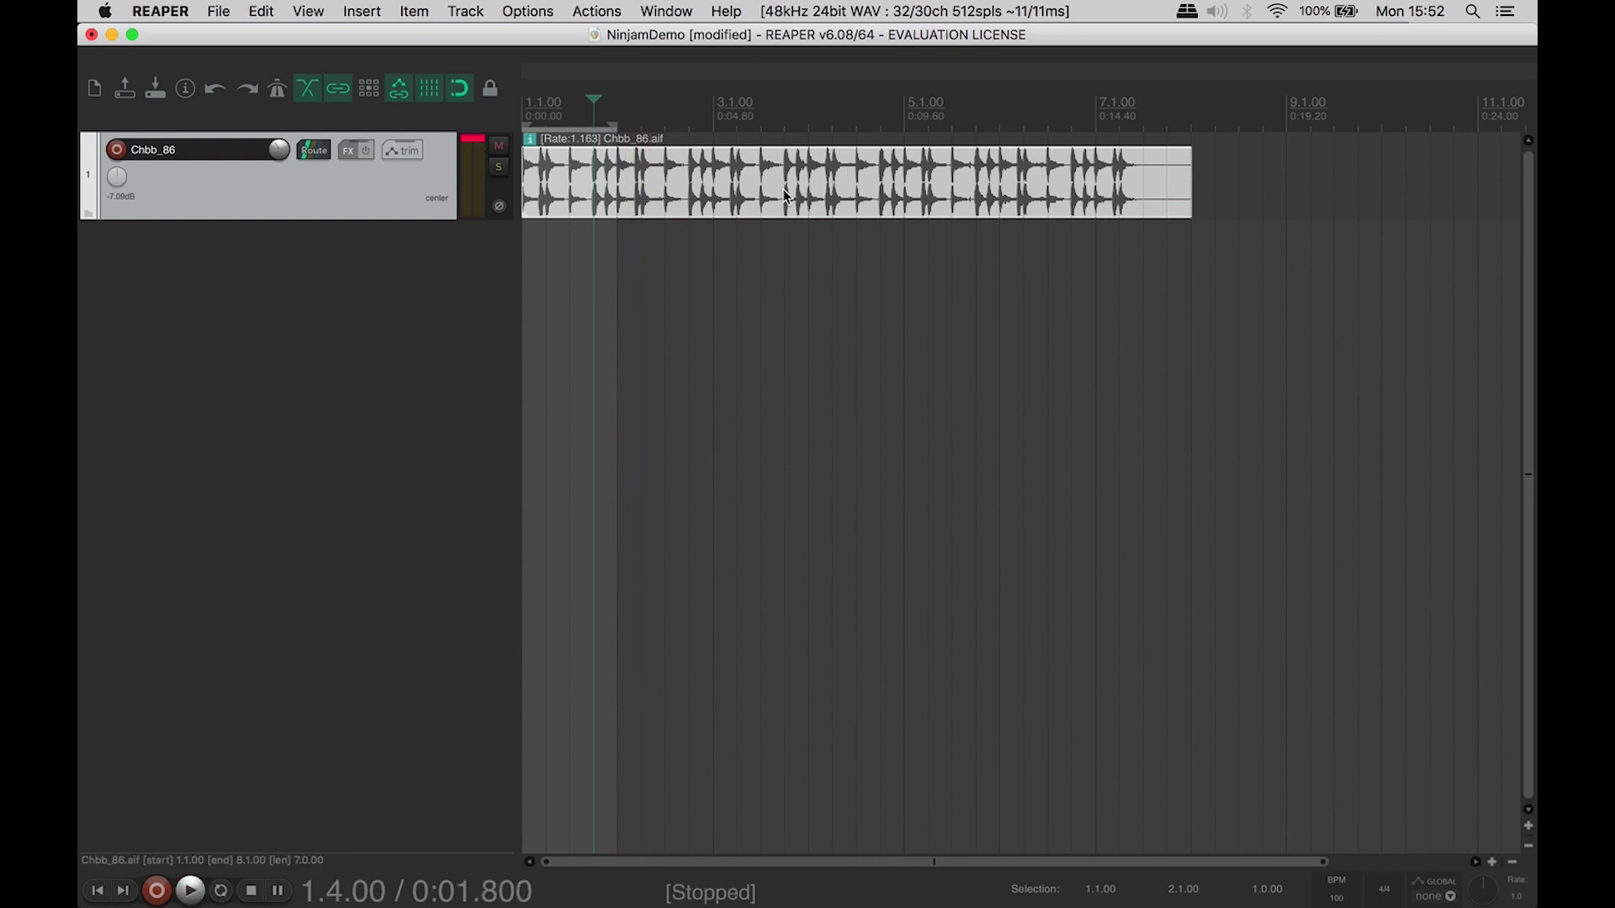
click(778, 186)
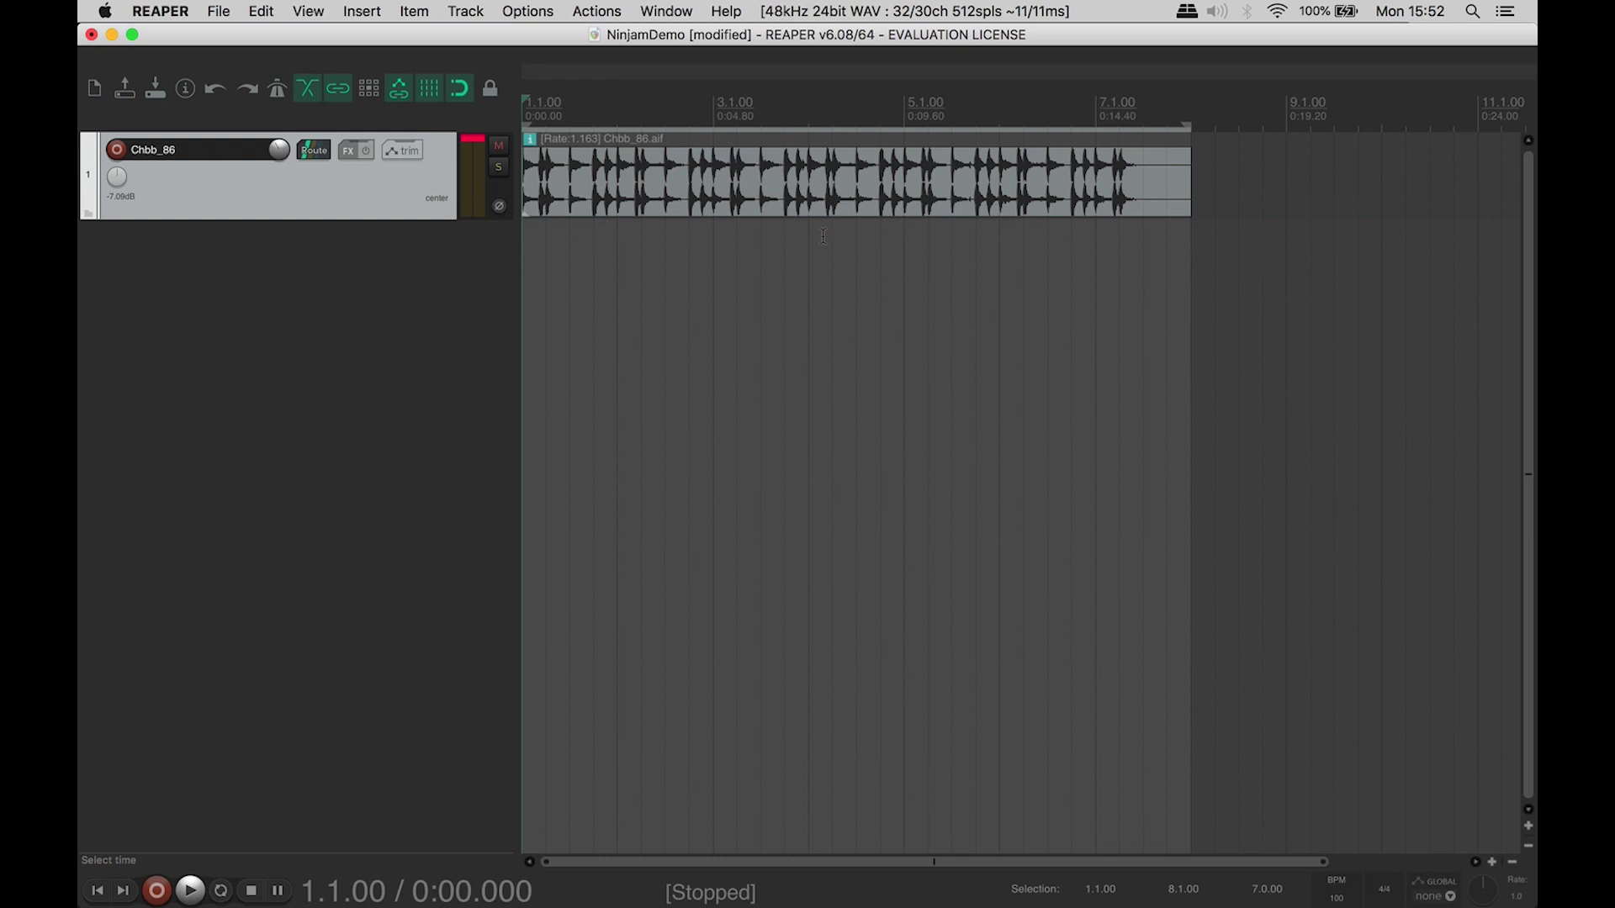
drag(1190, 168, 1095, 168)
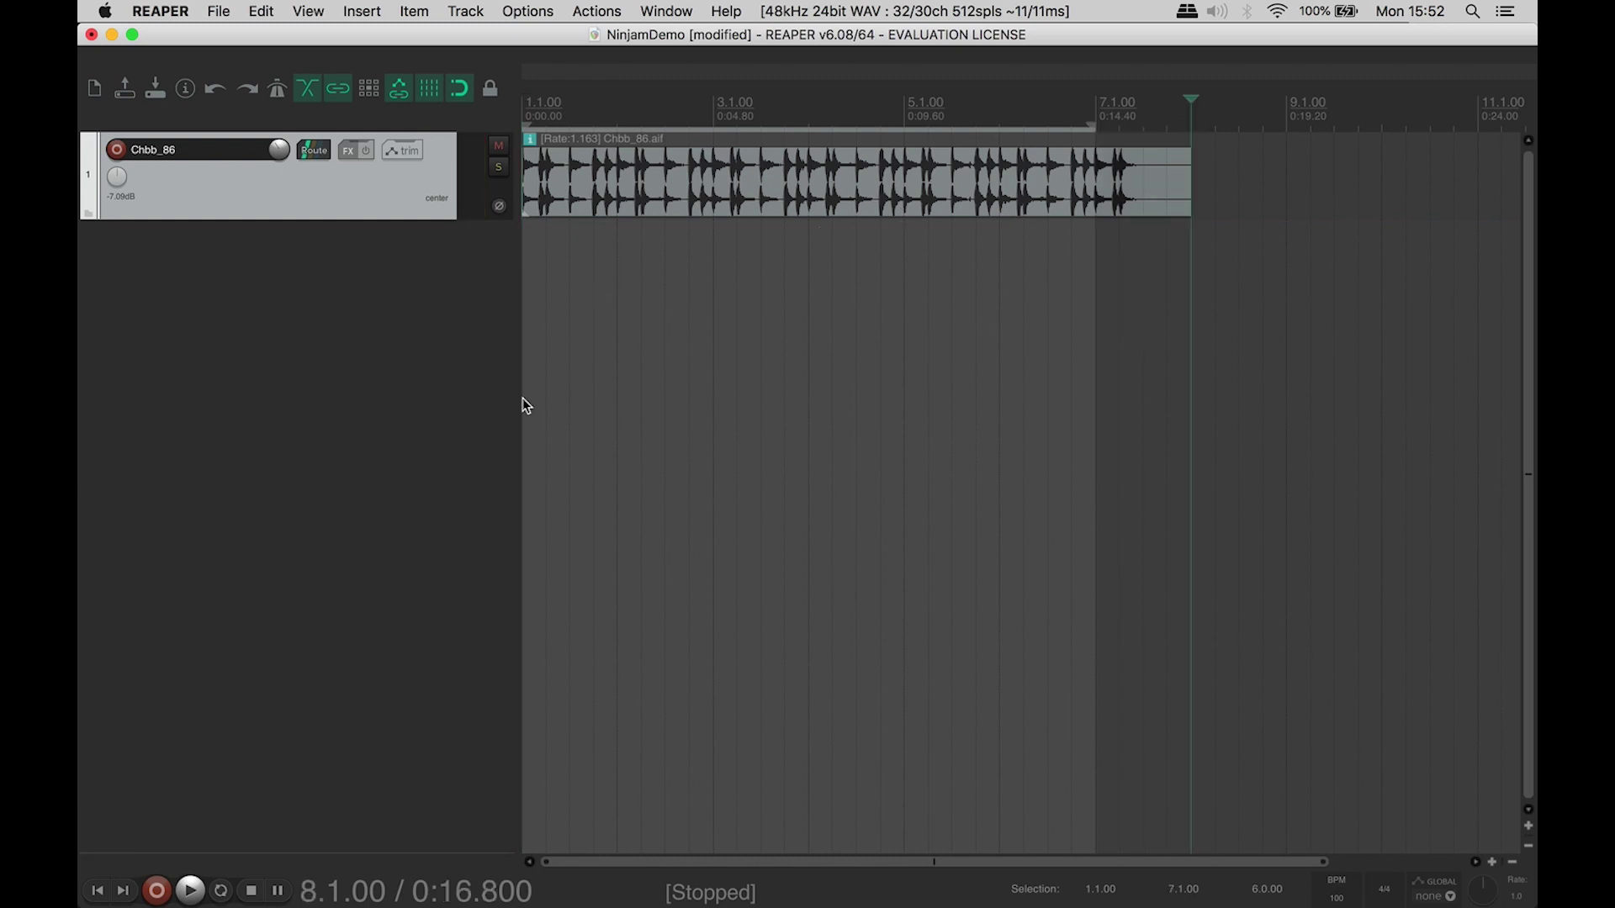
click(531, 233)
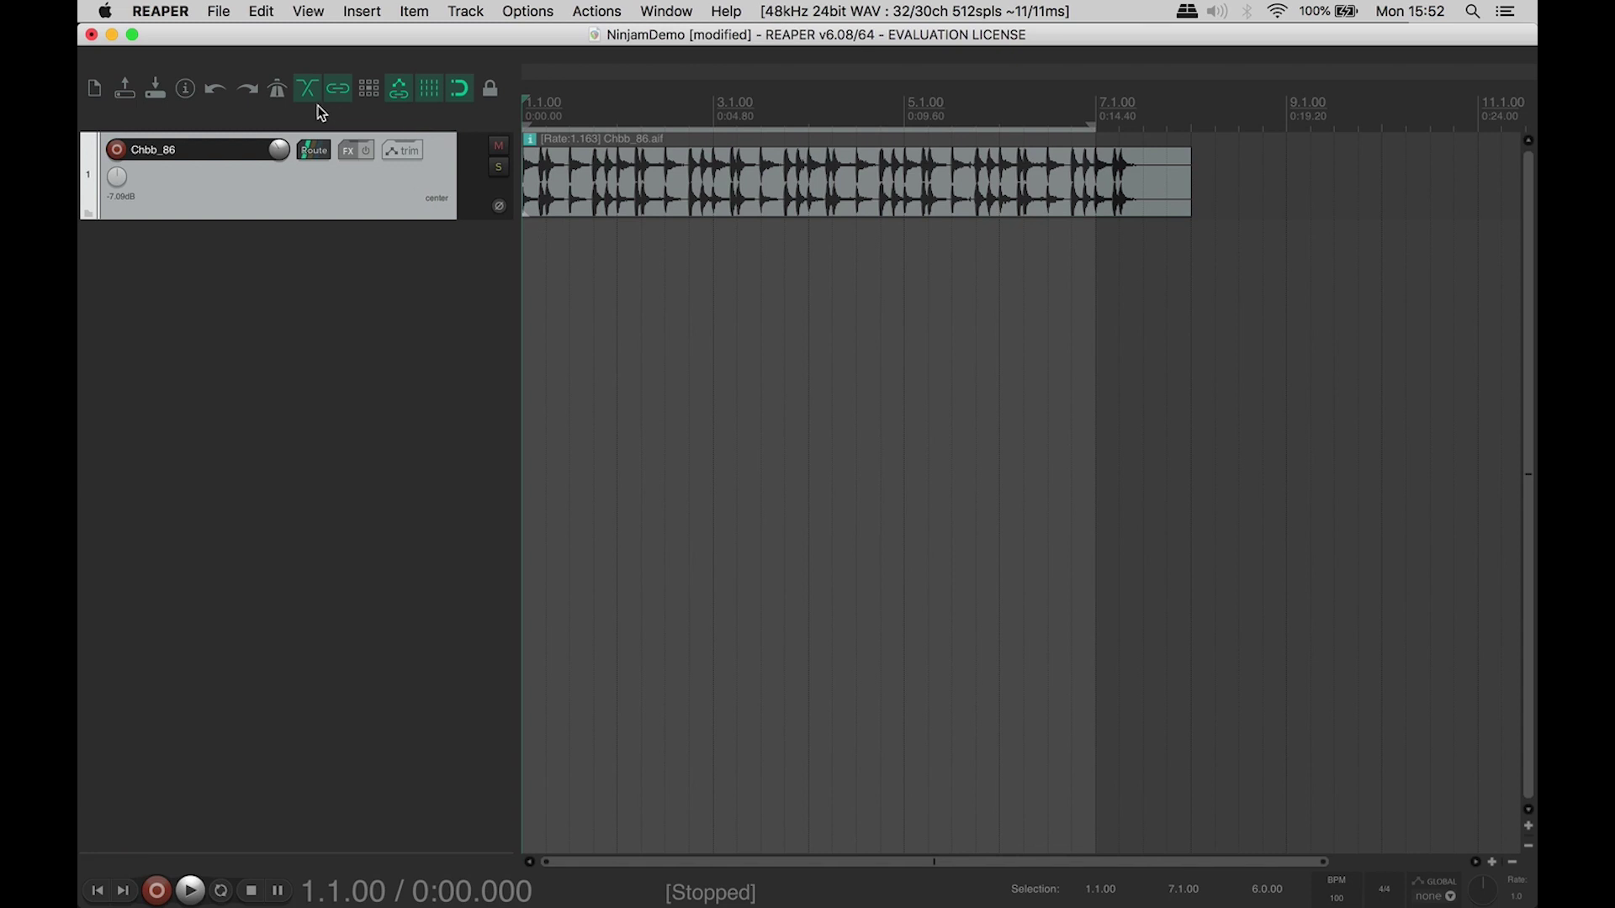
Step: Show the master track and add VST: ReaNINJAM to its FX chain via the 'ninj' filter
click(309, 12)
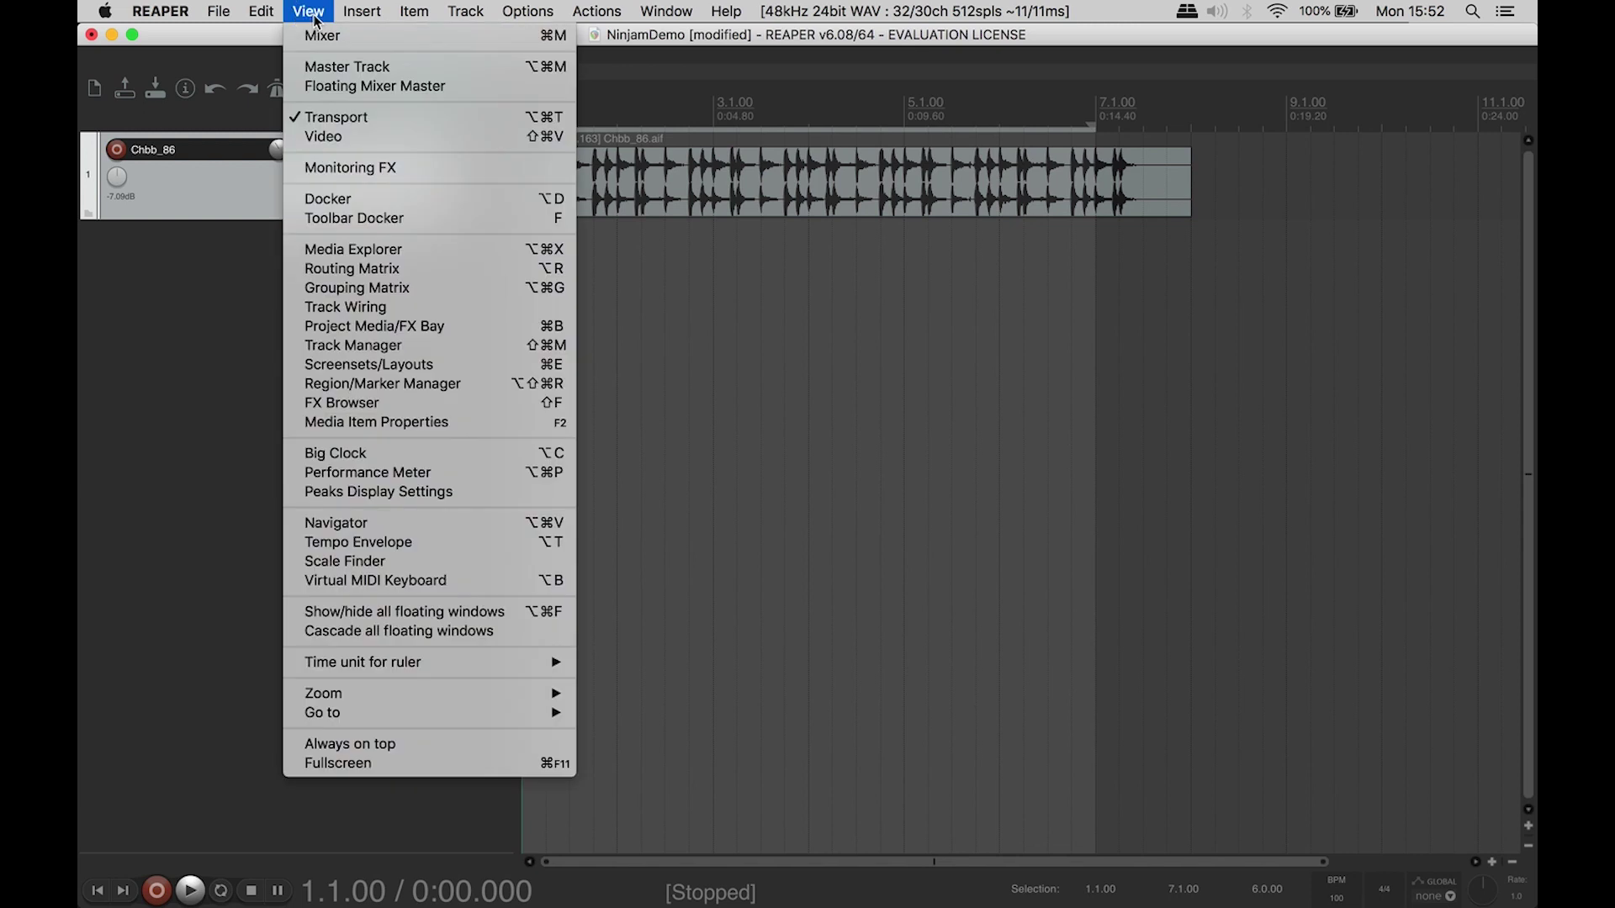
click(333, 78)
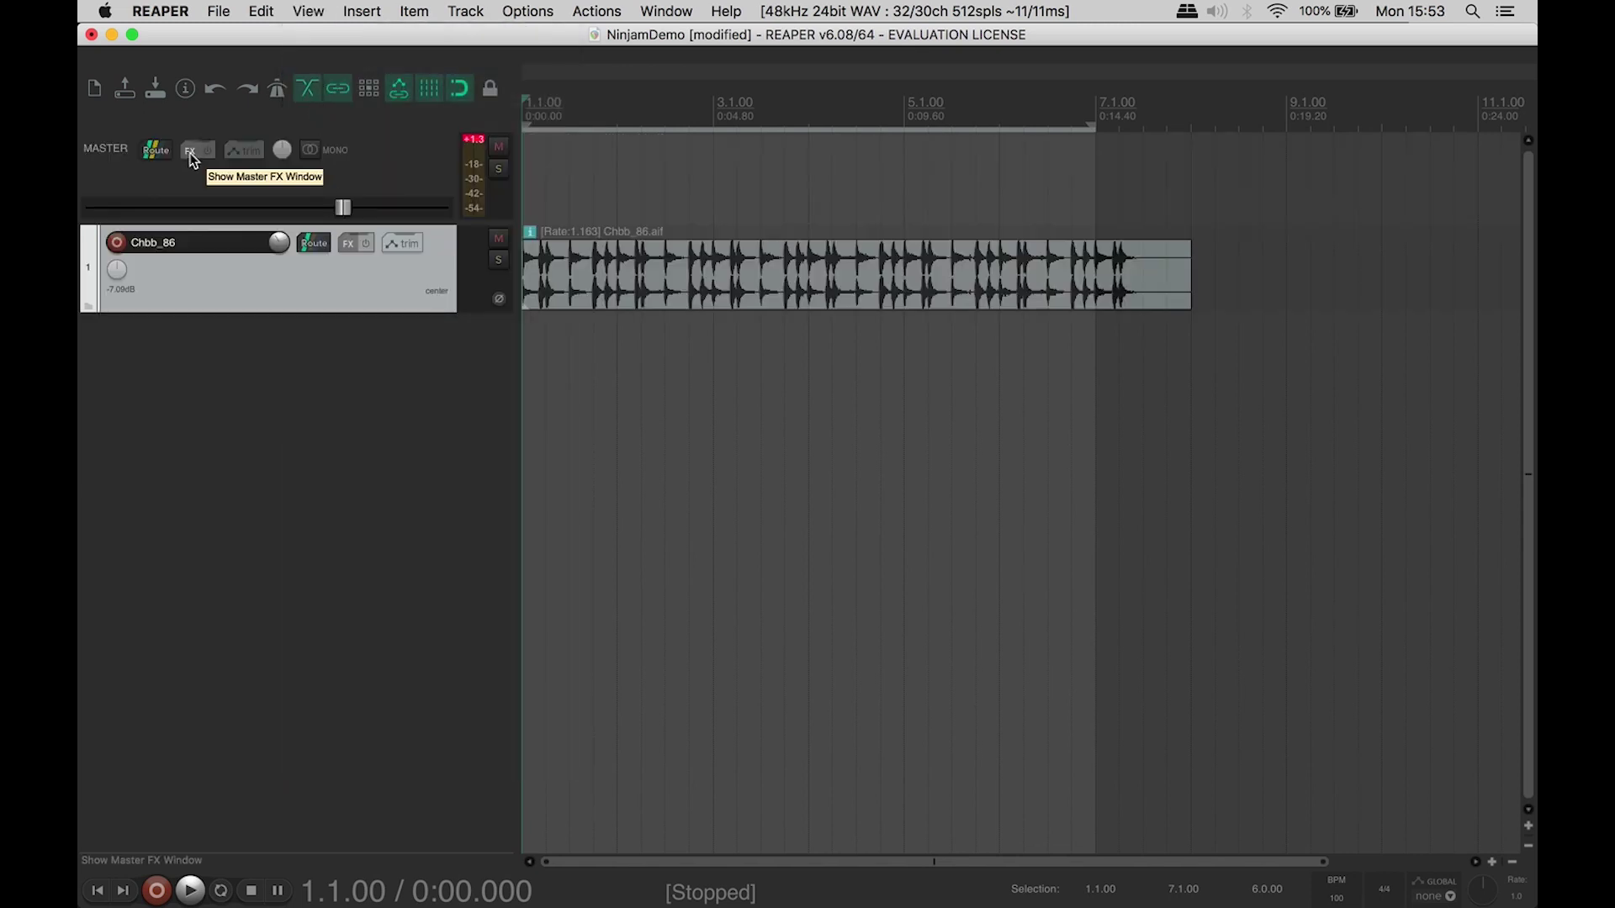
click(189, 153)
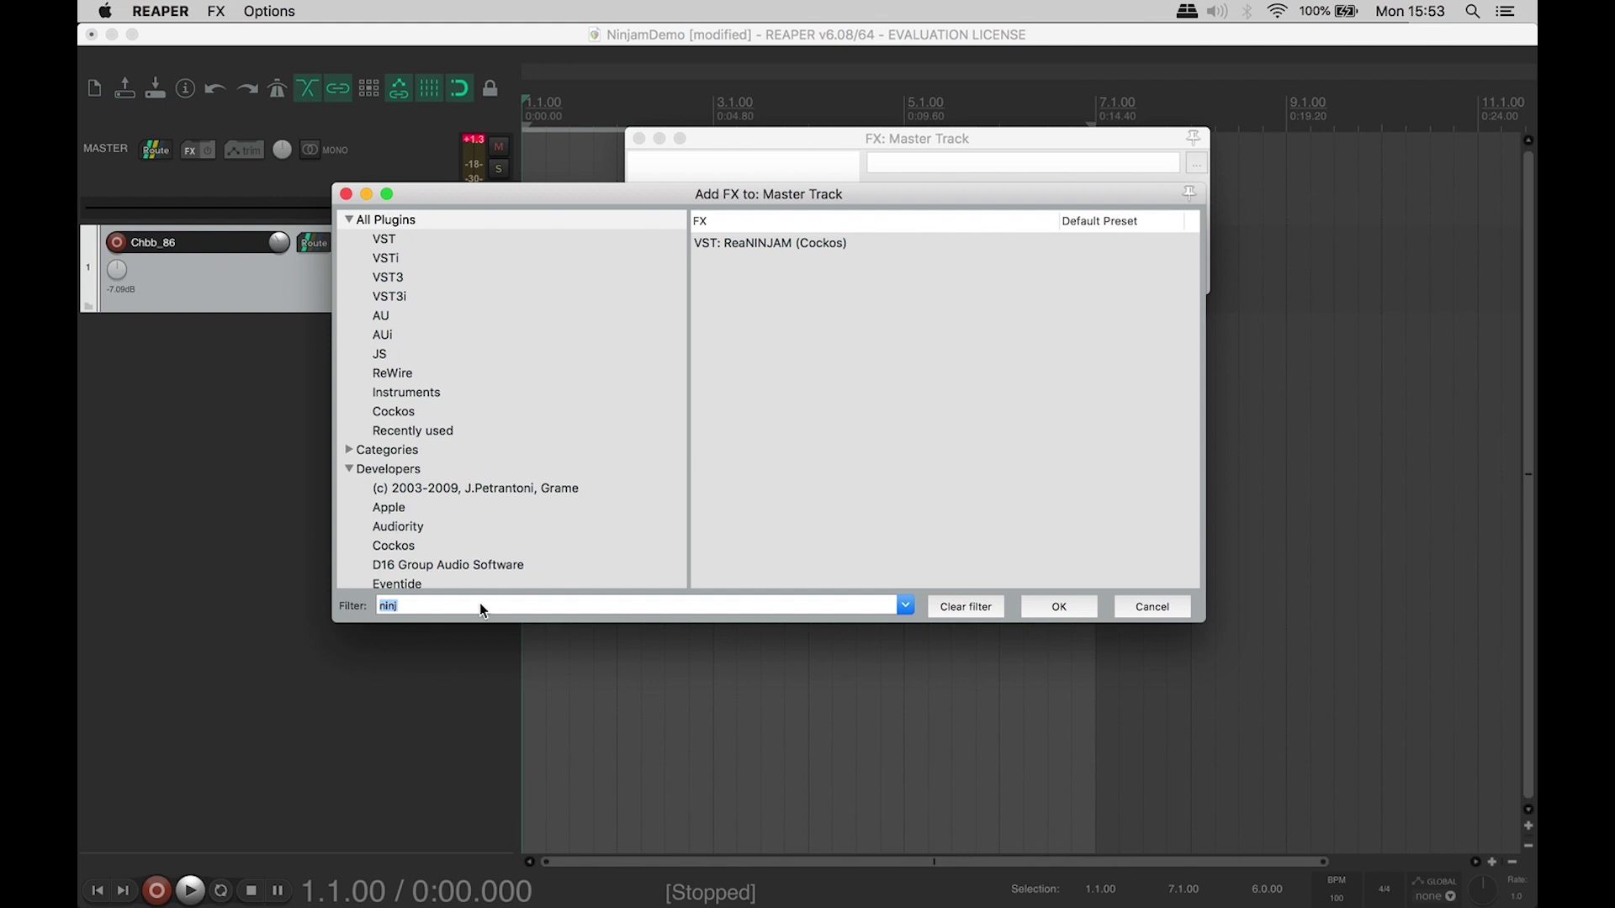
click(406, 602)
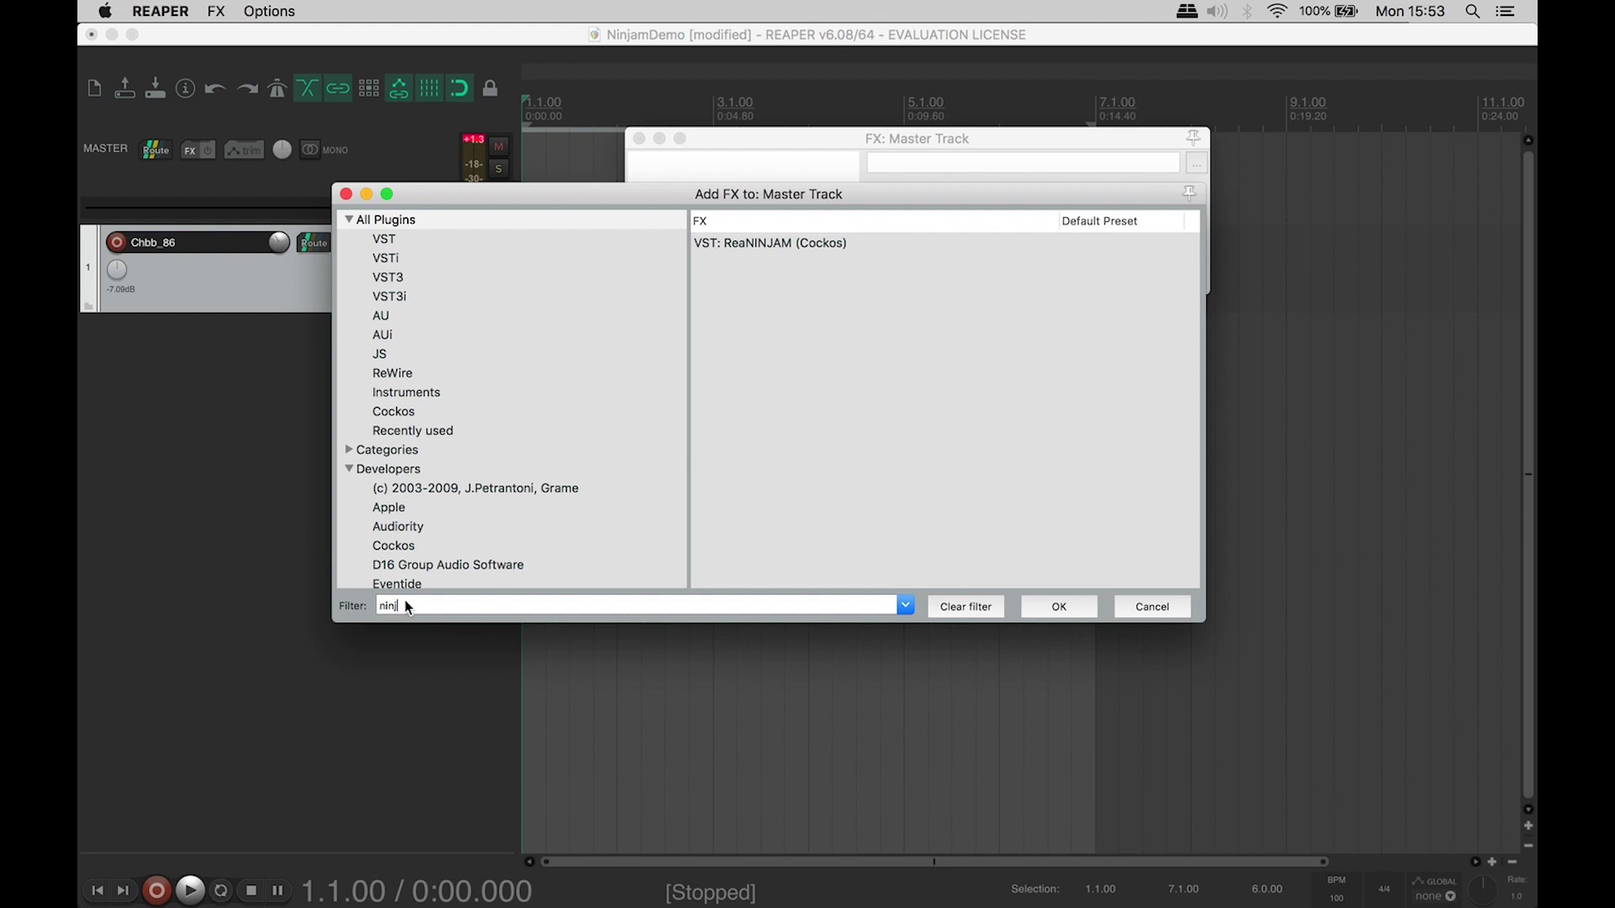
click(785, 242)
click(1055, 603)
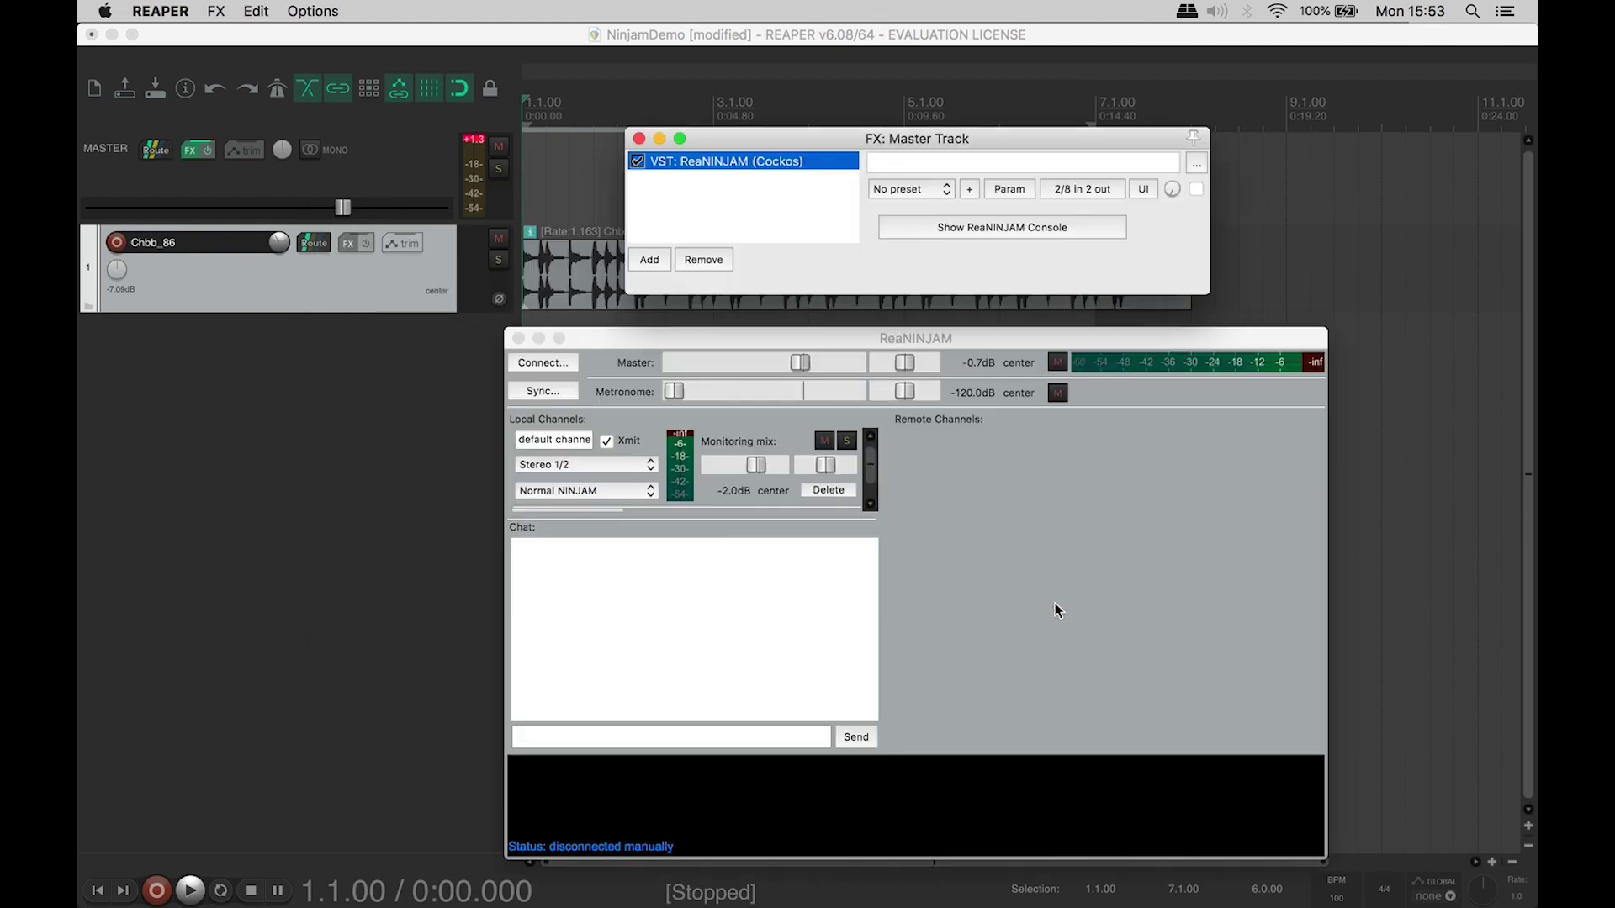
drag(761, 344, 739, 328)
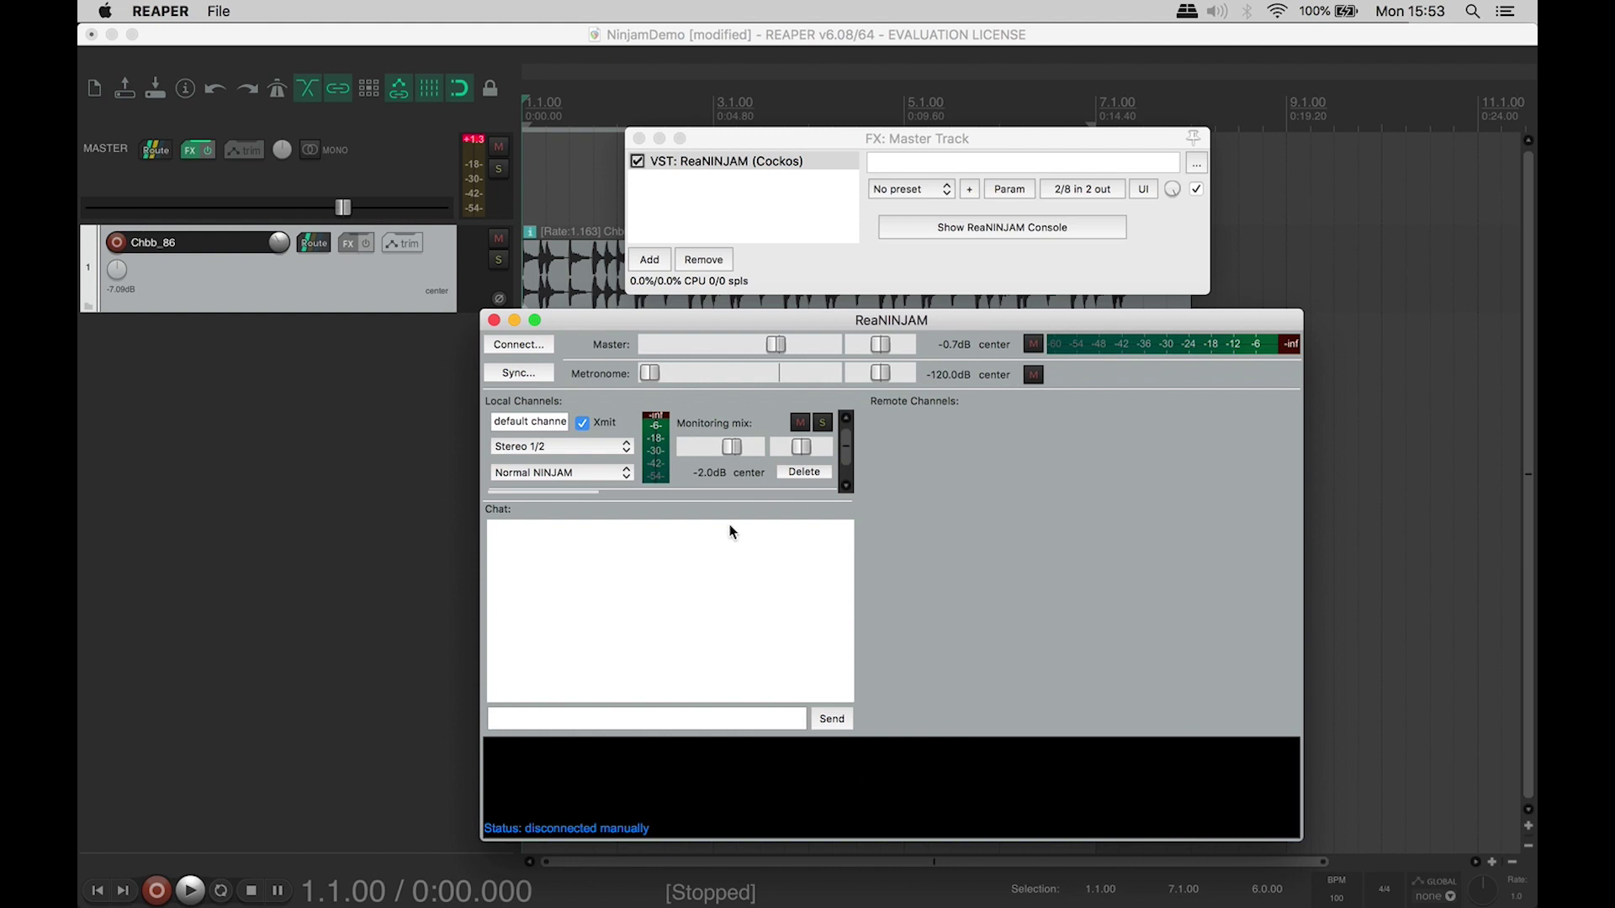
Step: Choose the ninjamer.com:2049 server in the connection settings and connect
click(535, 352)
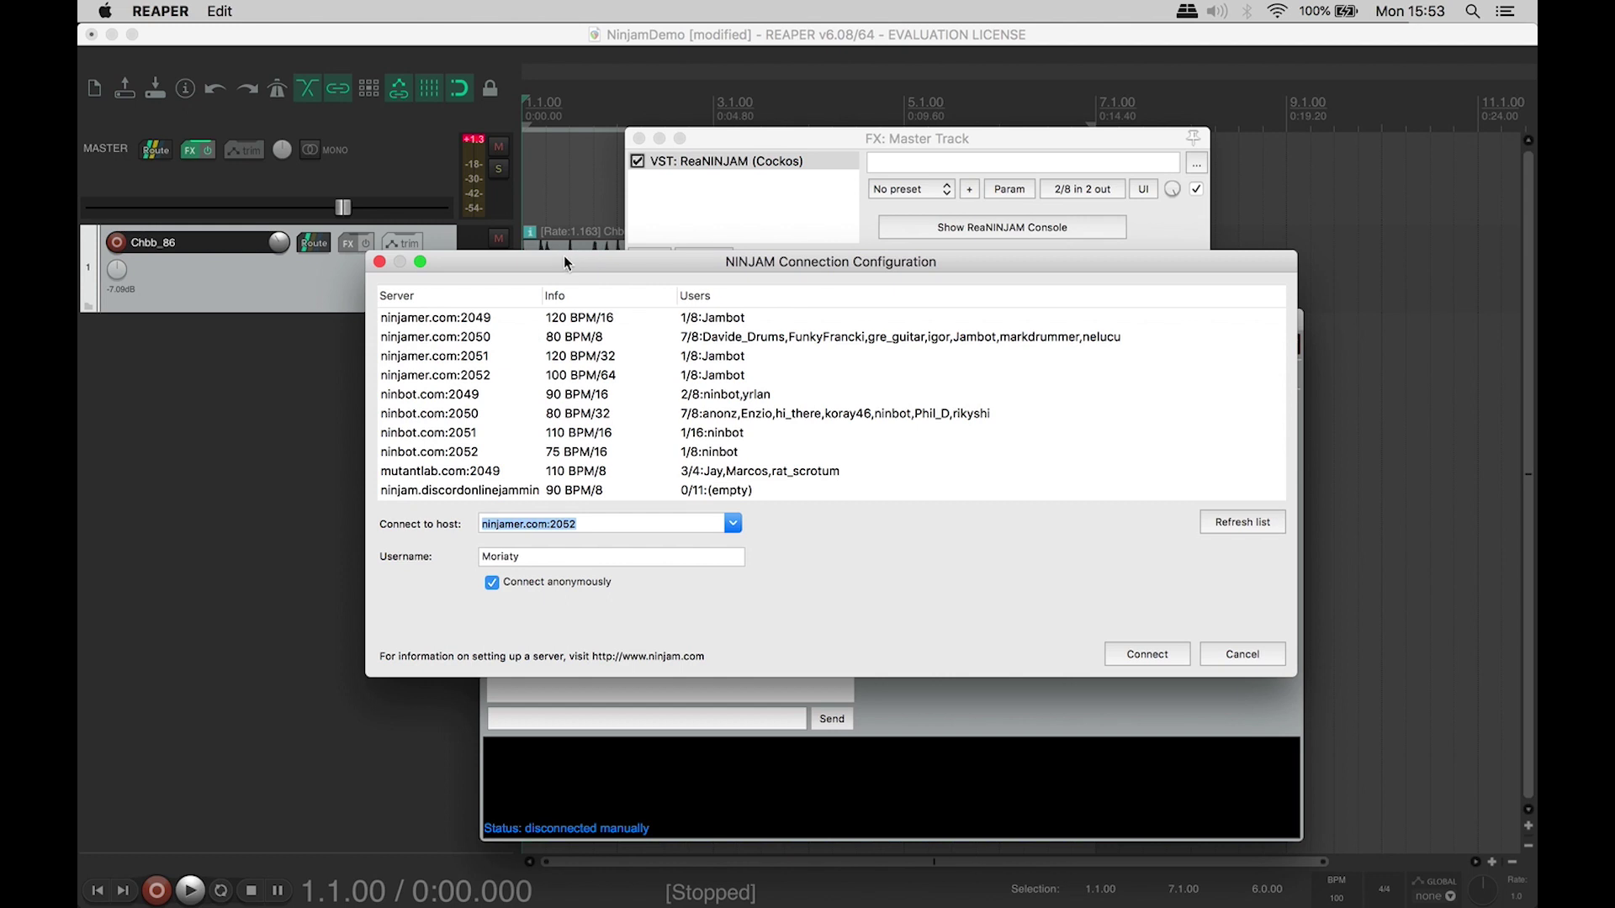
drag(566, 262, 728, 328)
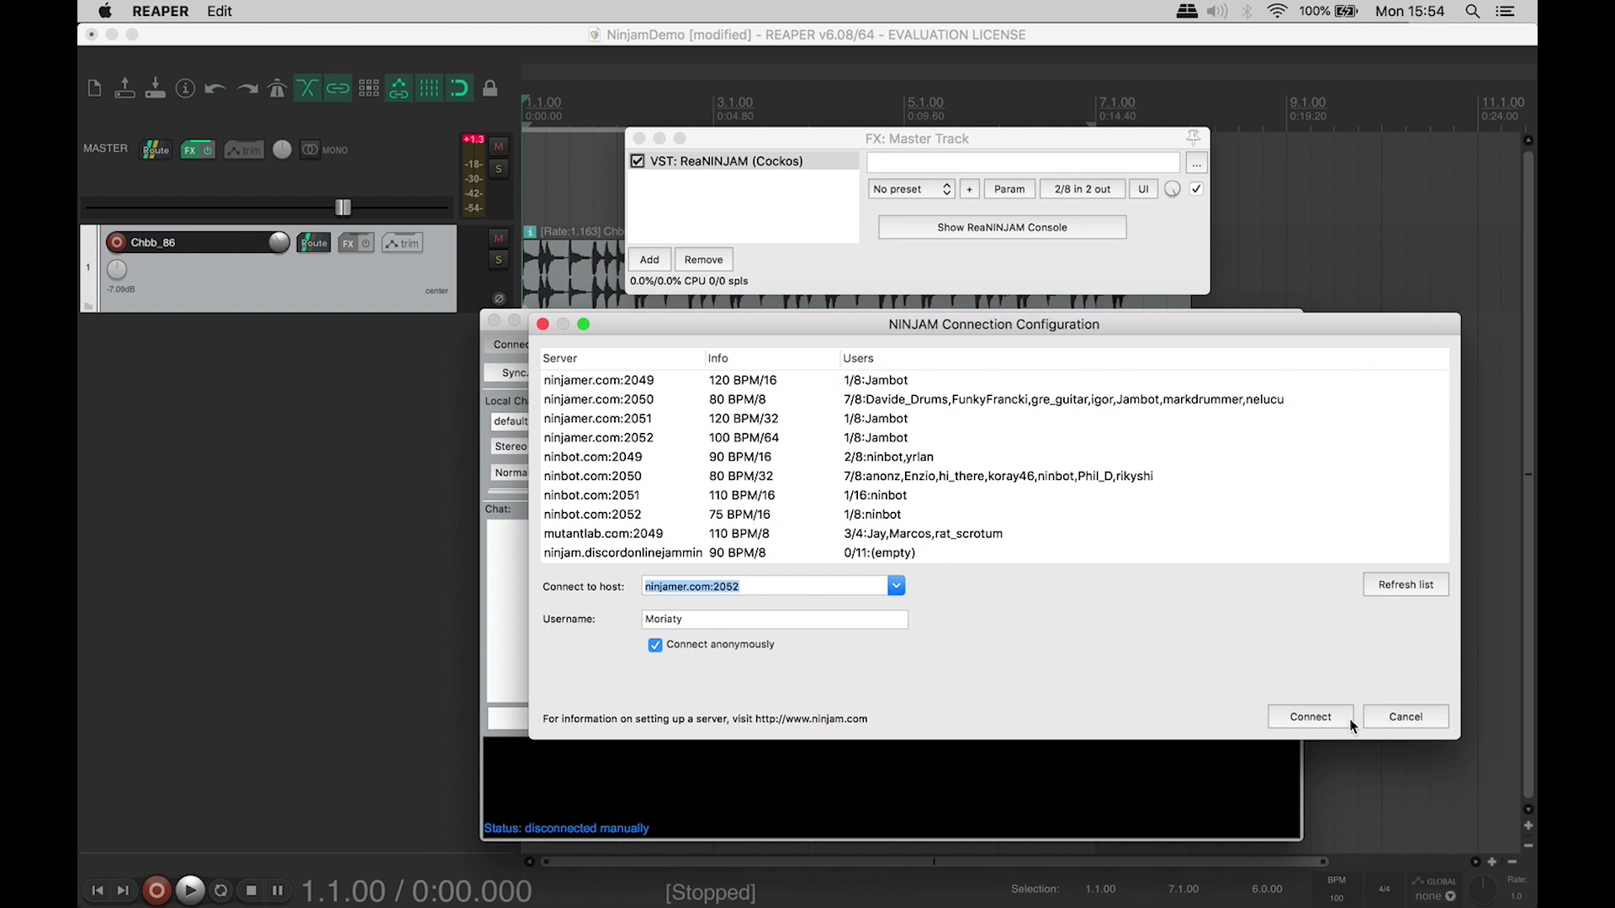
click(765, 380)
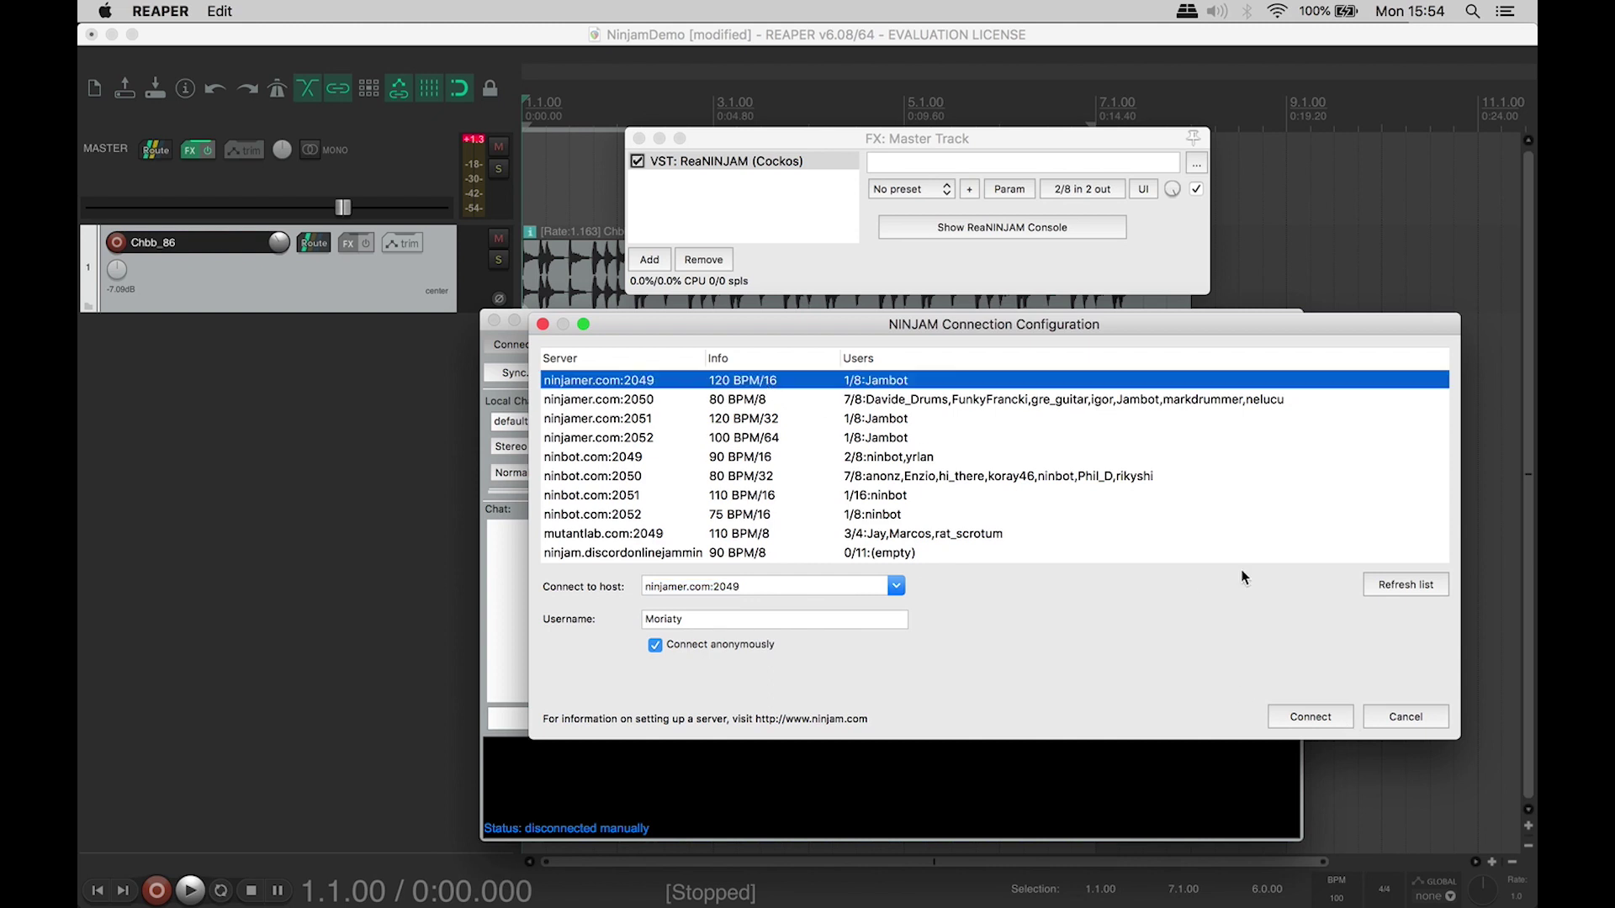
click(1313, 715)
Step: Tick 'I agree to the above license terms' and accept the server license
scroll(770, 462, down, 4)
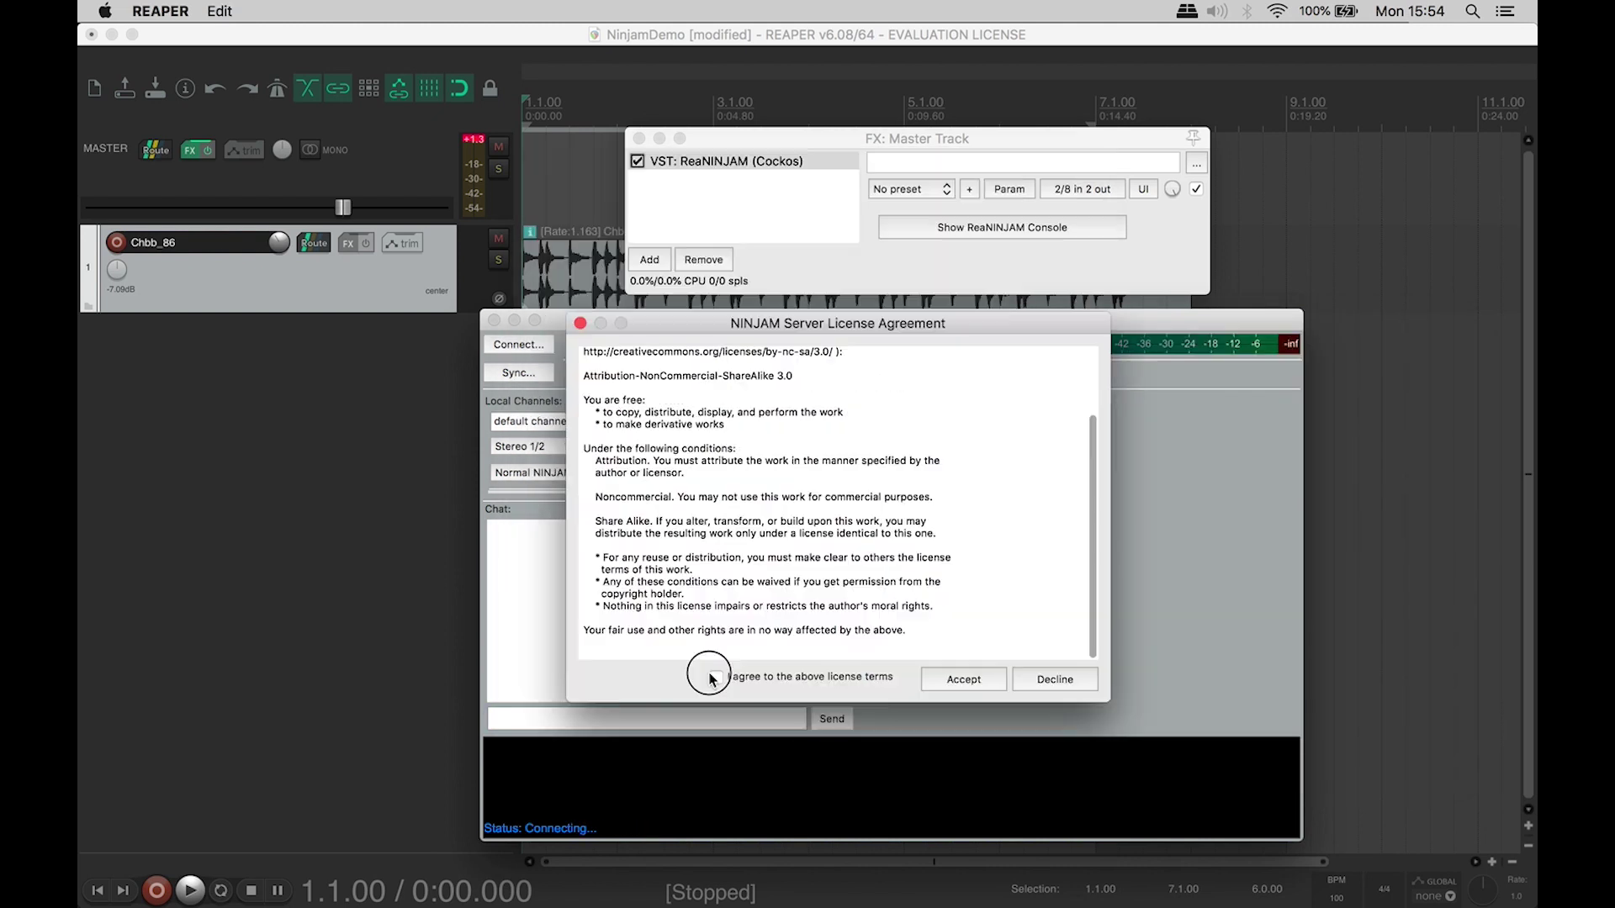
click(715, 677)
scroll(819, 613, up, 4)
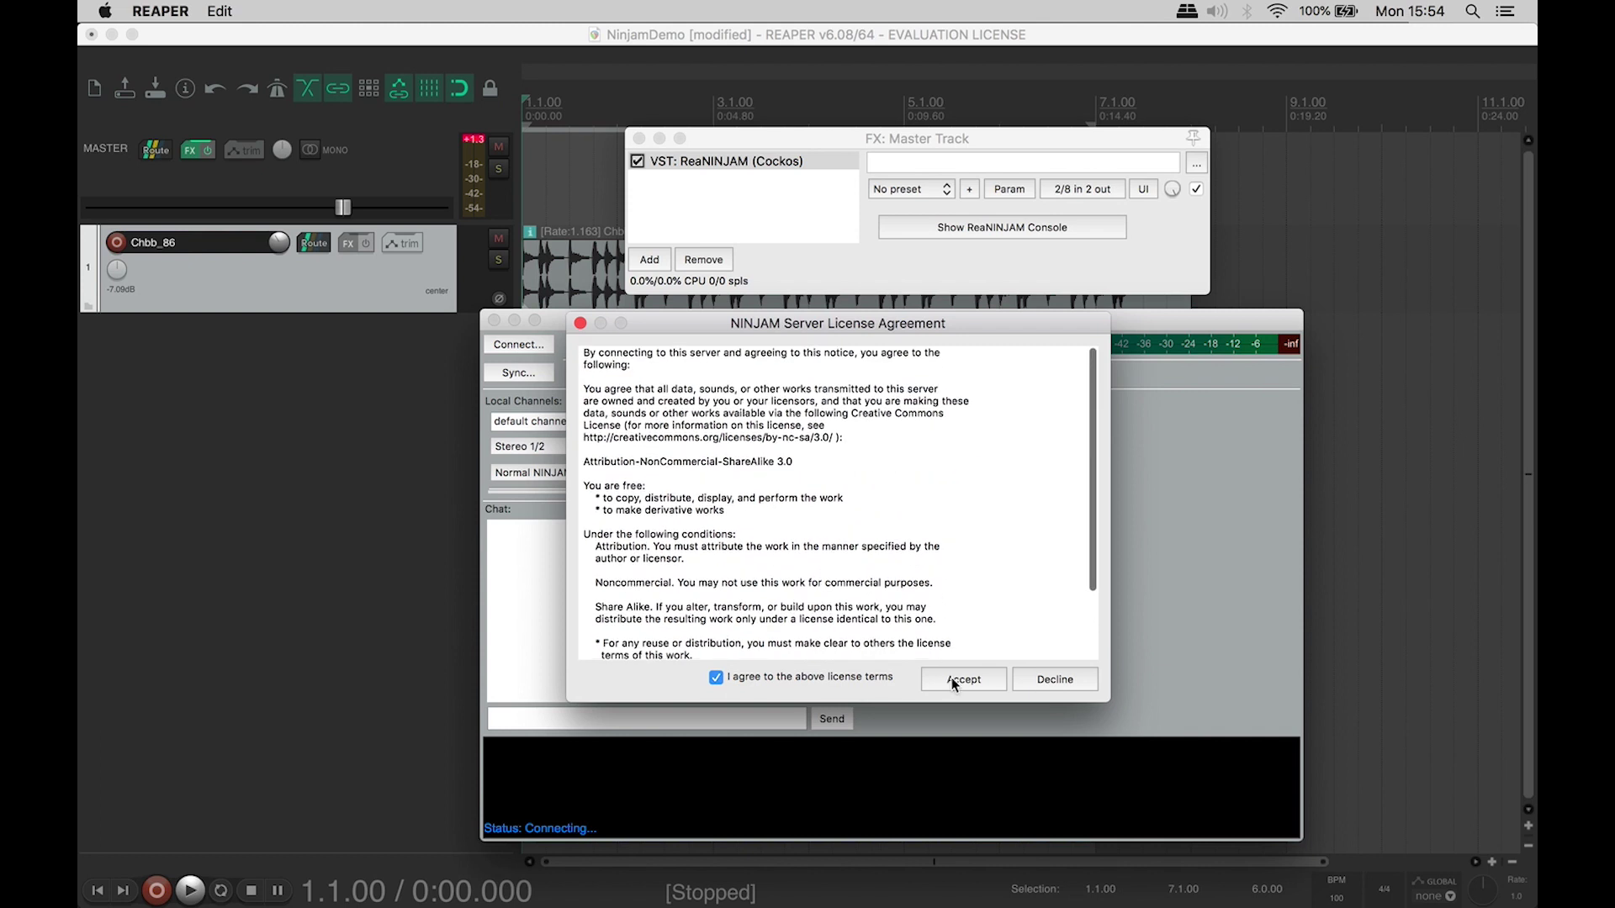
click(964, 679)
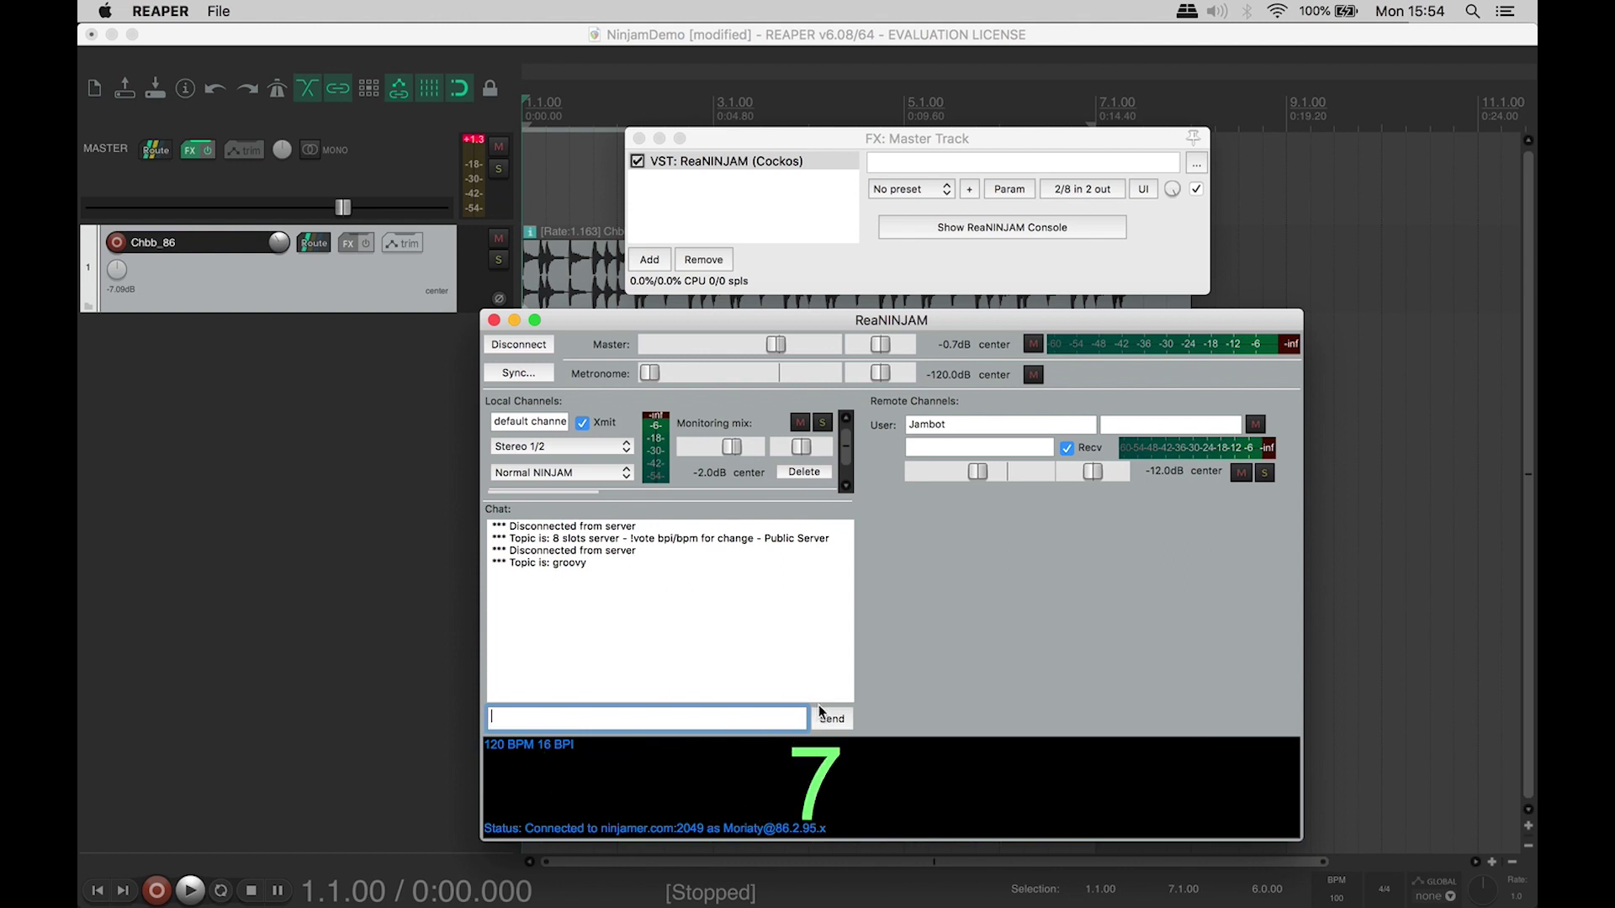
Step: Disconnect from ninjamer.com:2049, connect to ninbot.com:2050, and accept its license terms
click(518, 344)
click(518, 344)
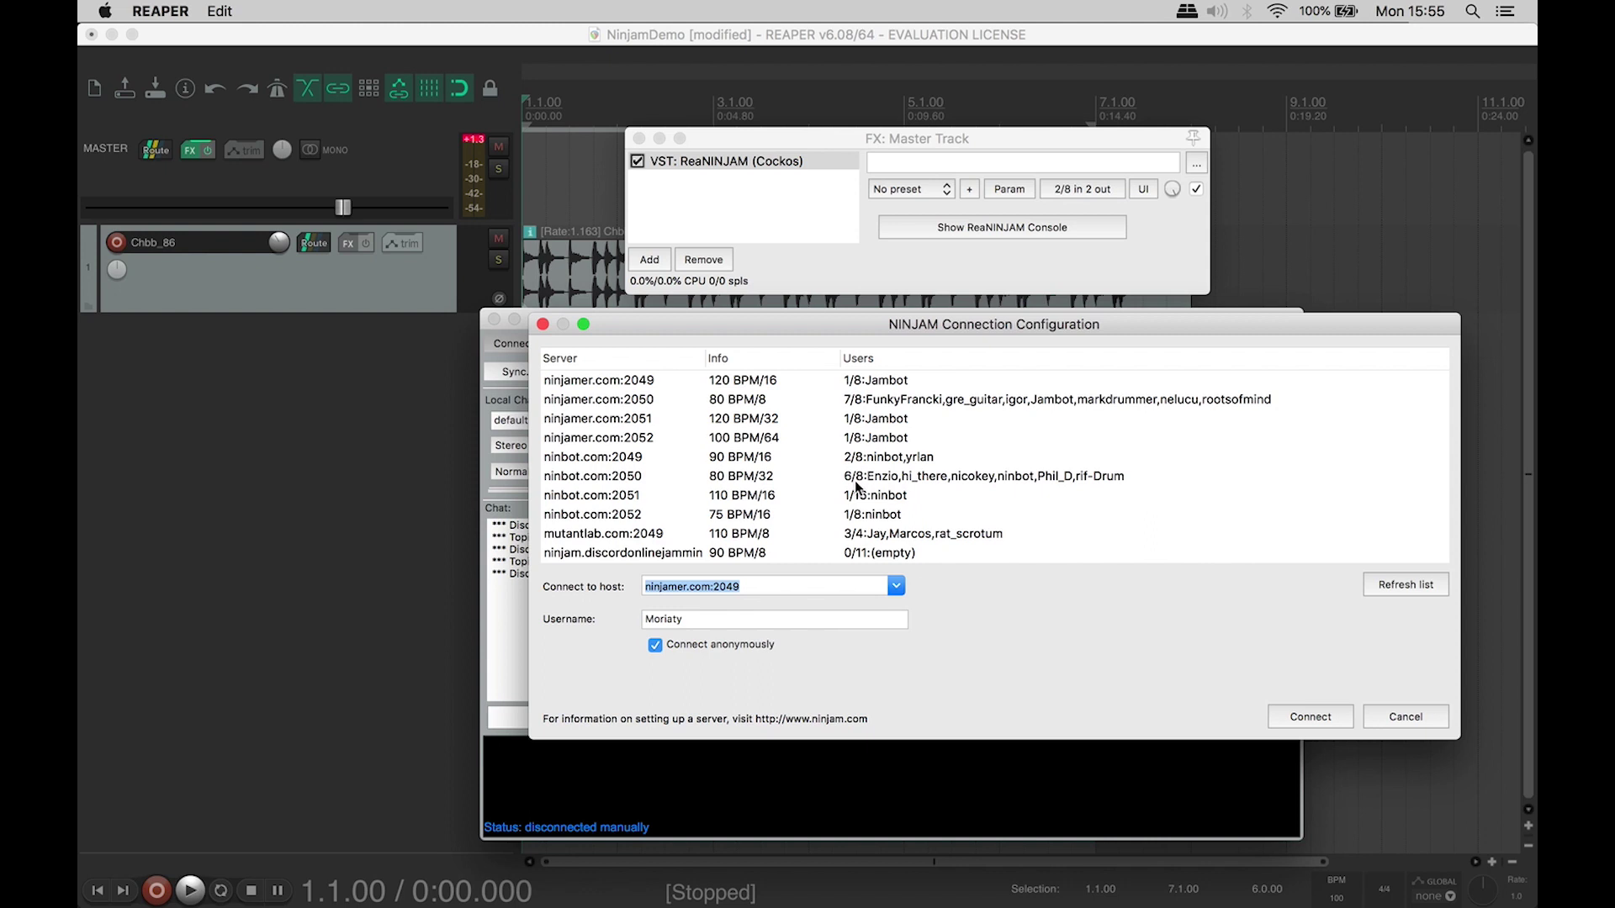
click(663, 477)
double_click(663, 477)
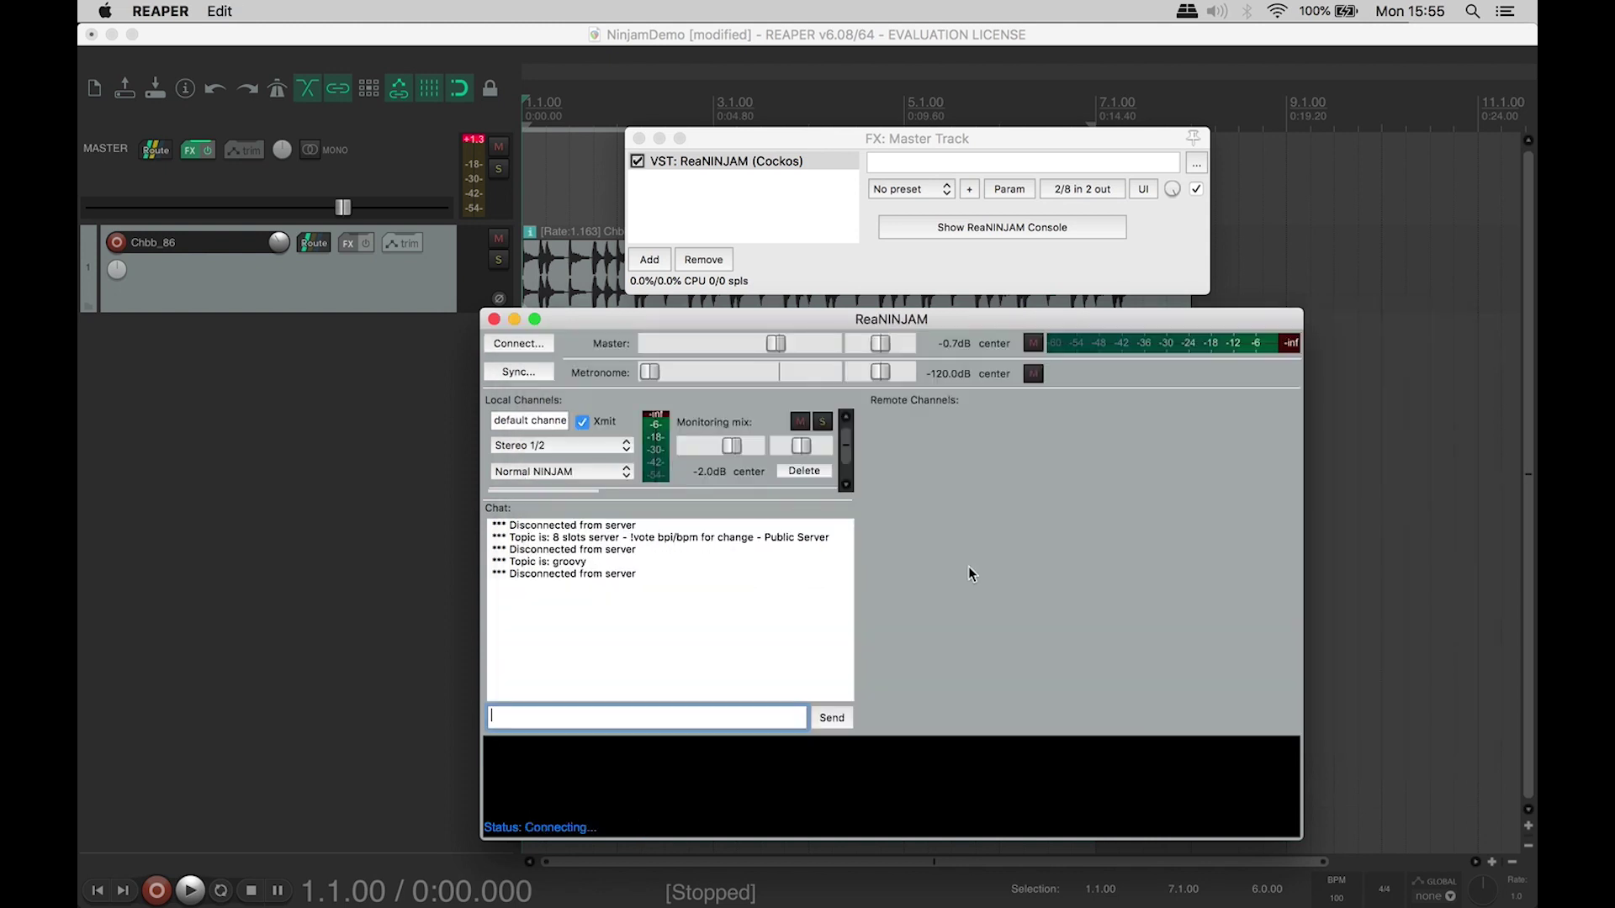
click(685, 512)
click(931, 515)
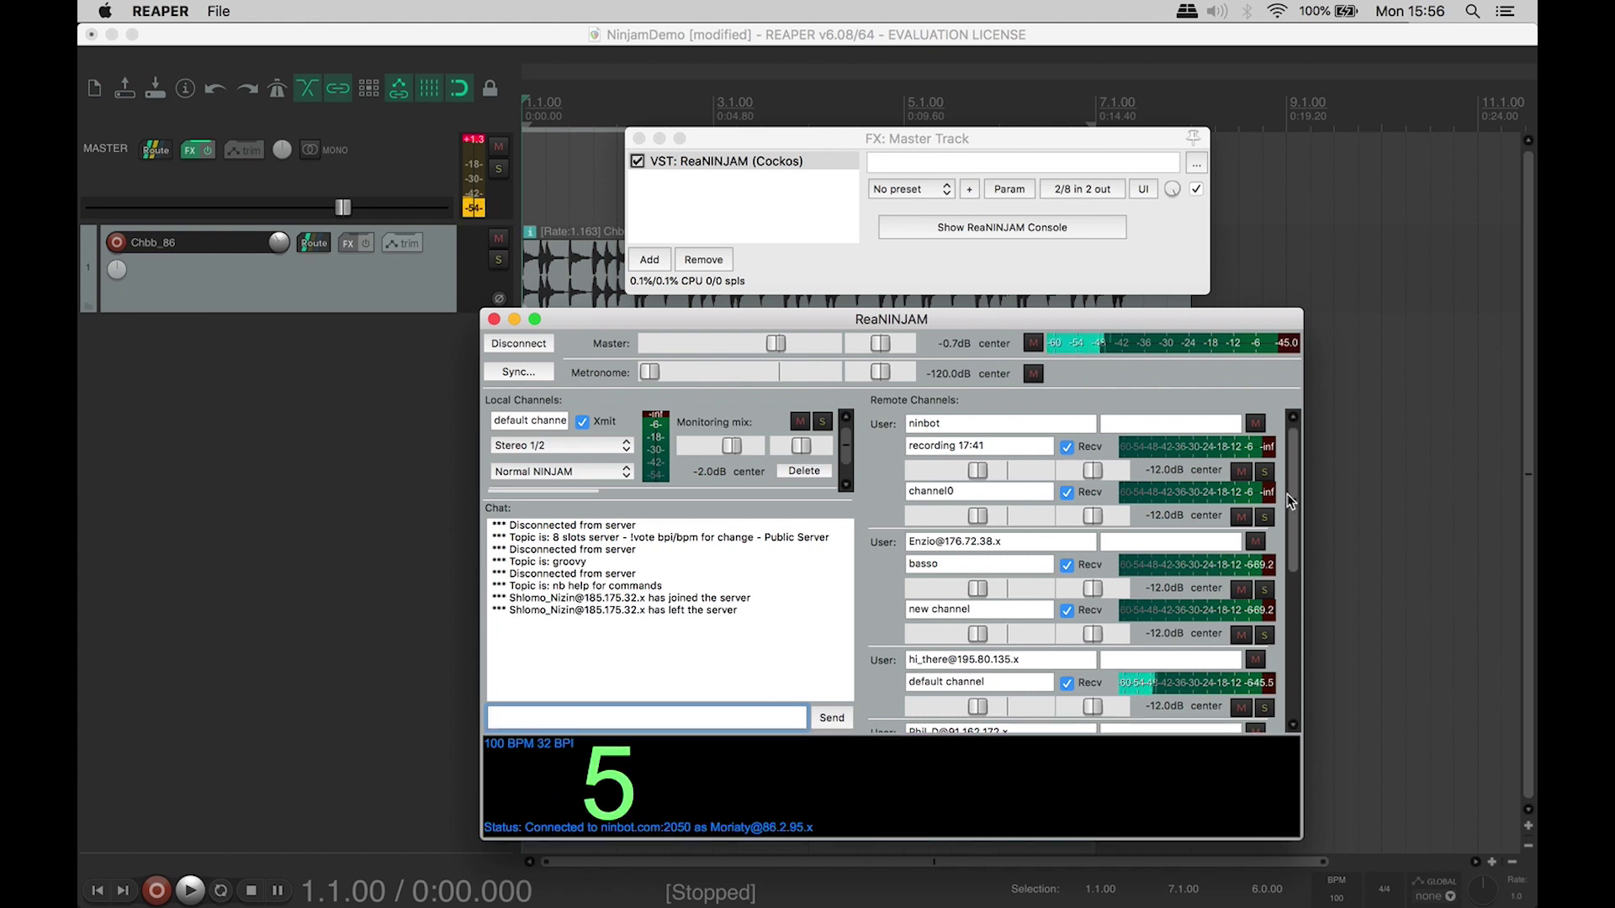
drag(1294, 499, 1296, 595)
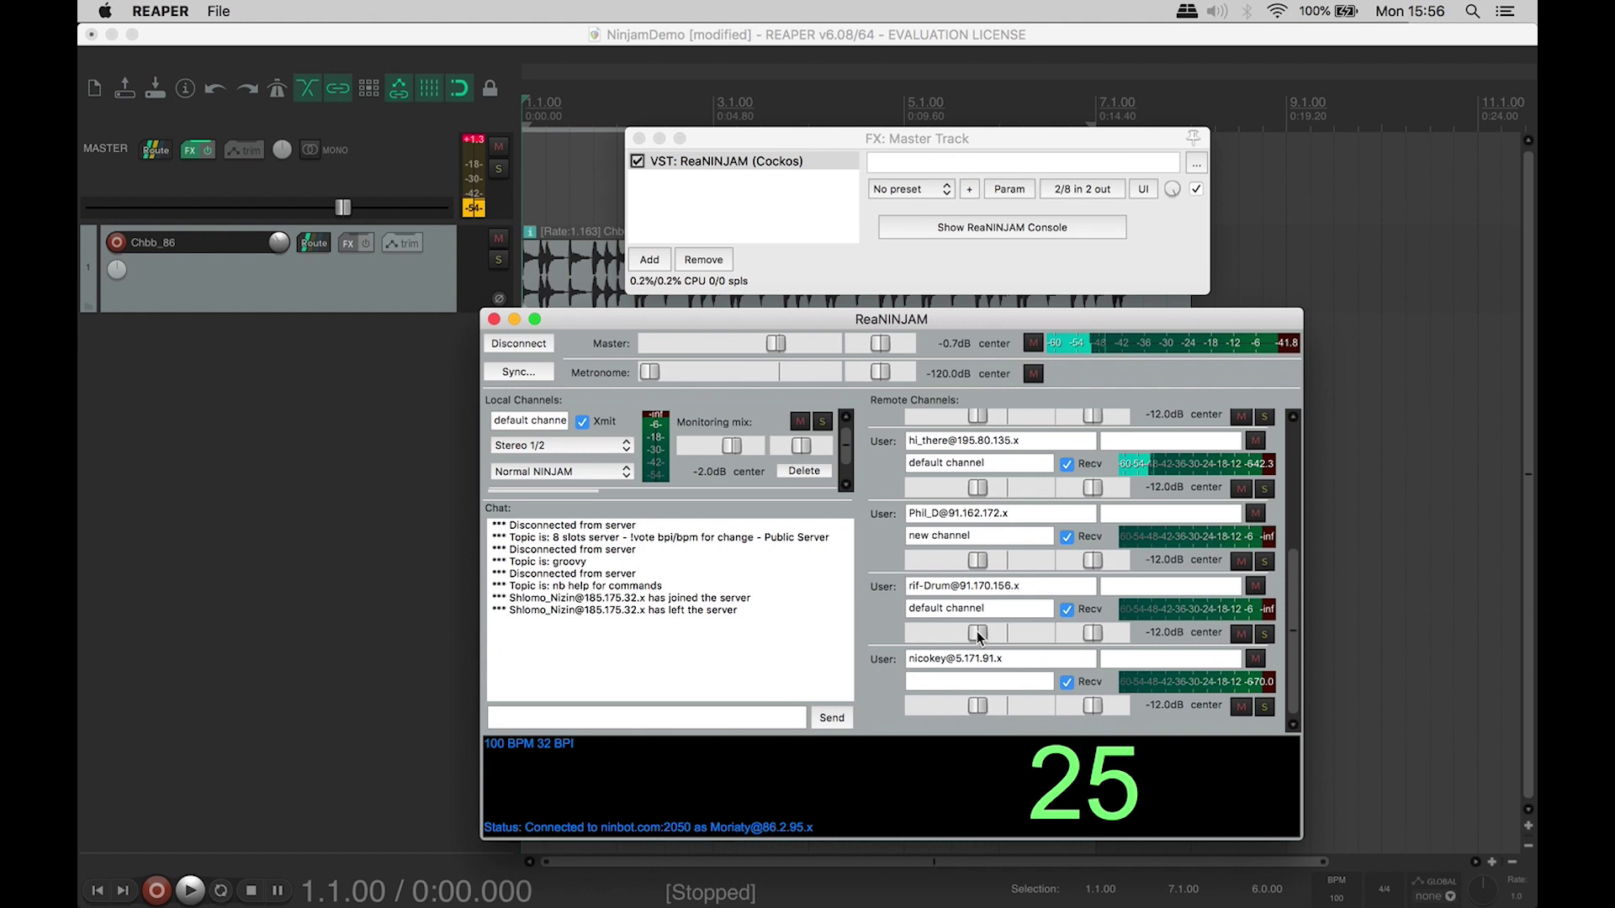
drag(978, 636, 975, 637)
drag(1079, 636, 1076, 638)
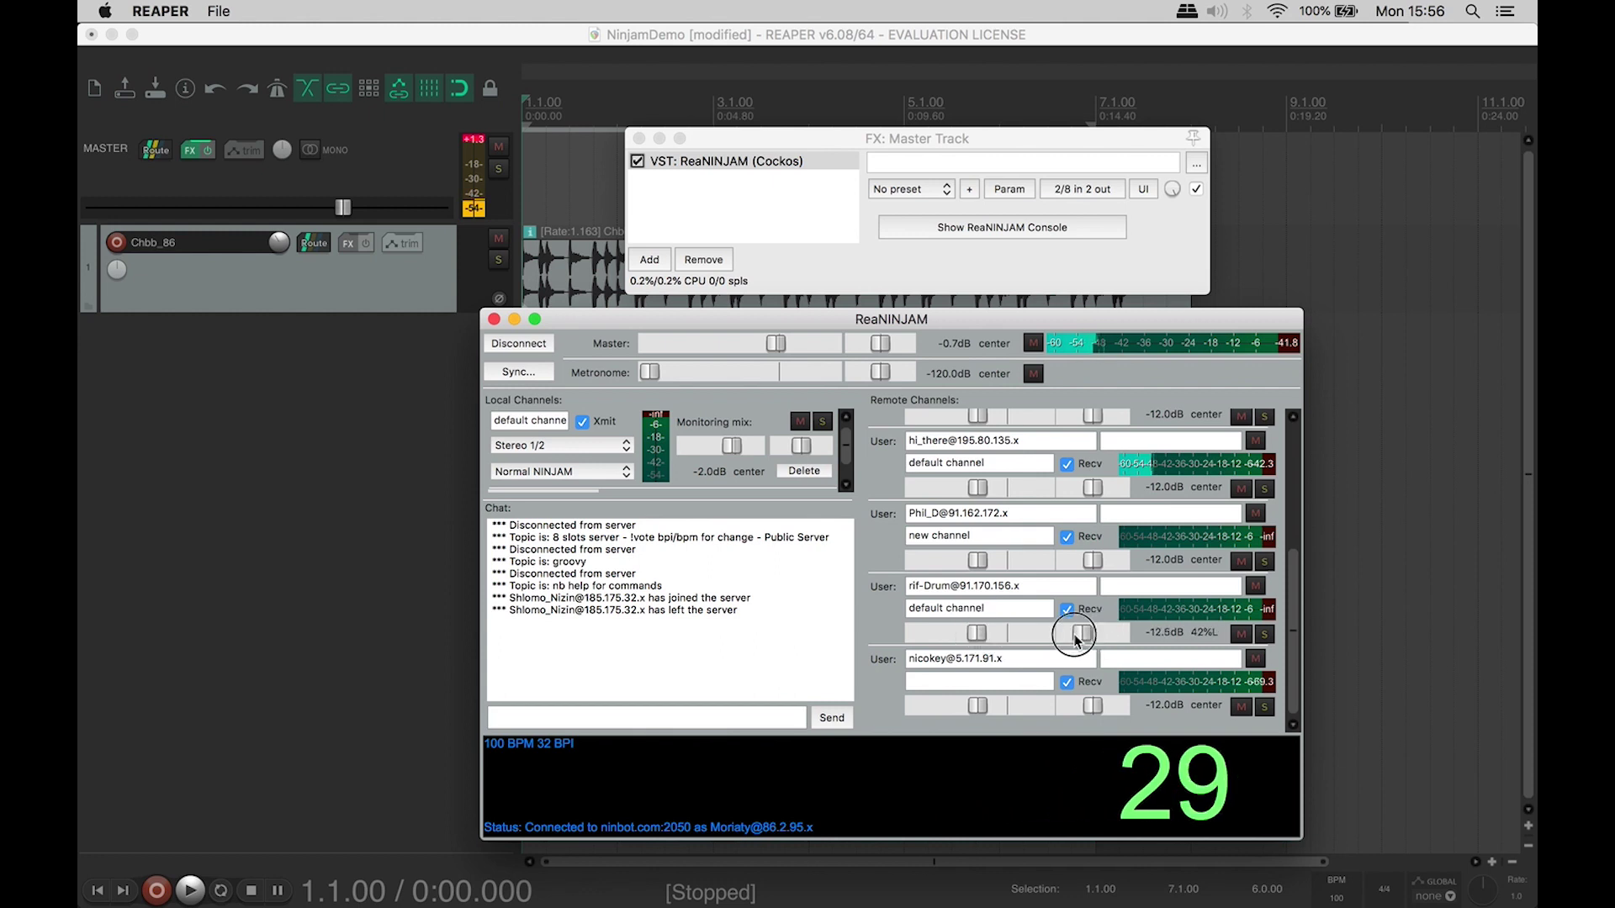
click(1264, 634)
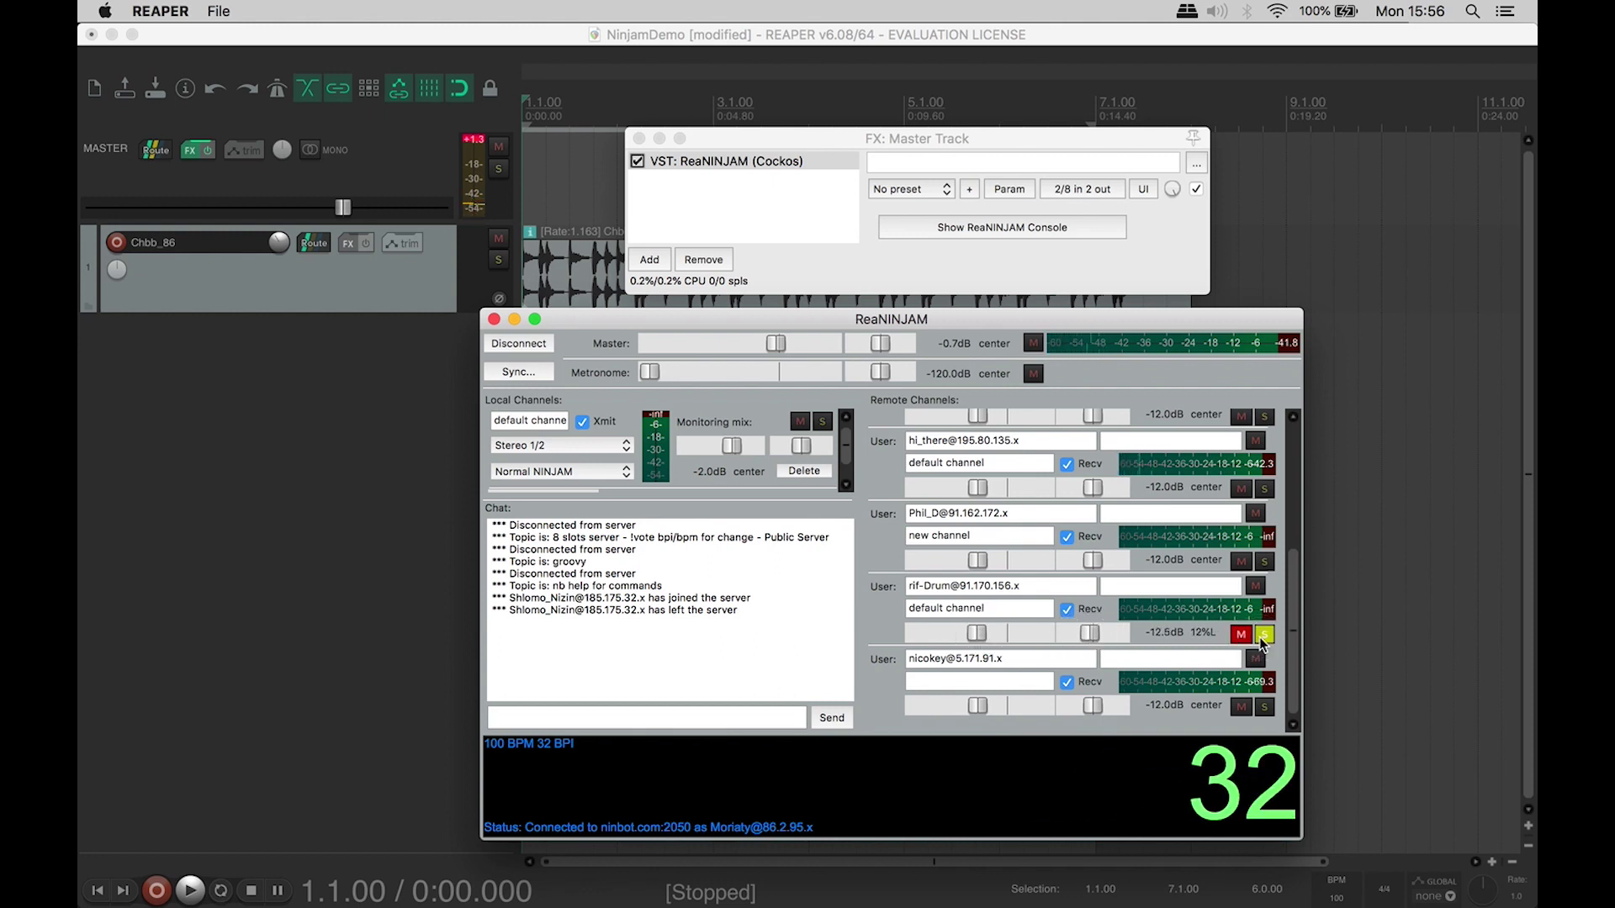
click(1241, 635)
click(1242, 636)
click(1264, 635)
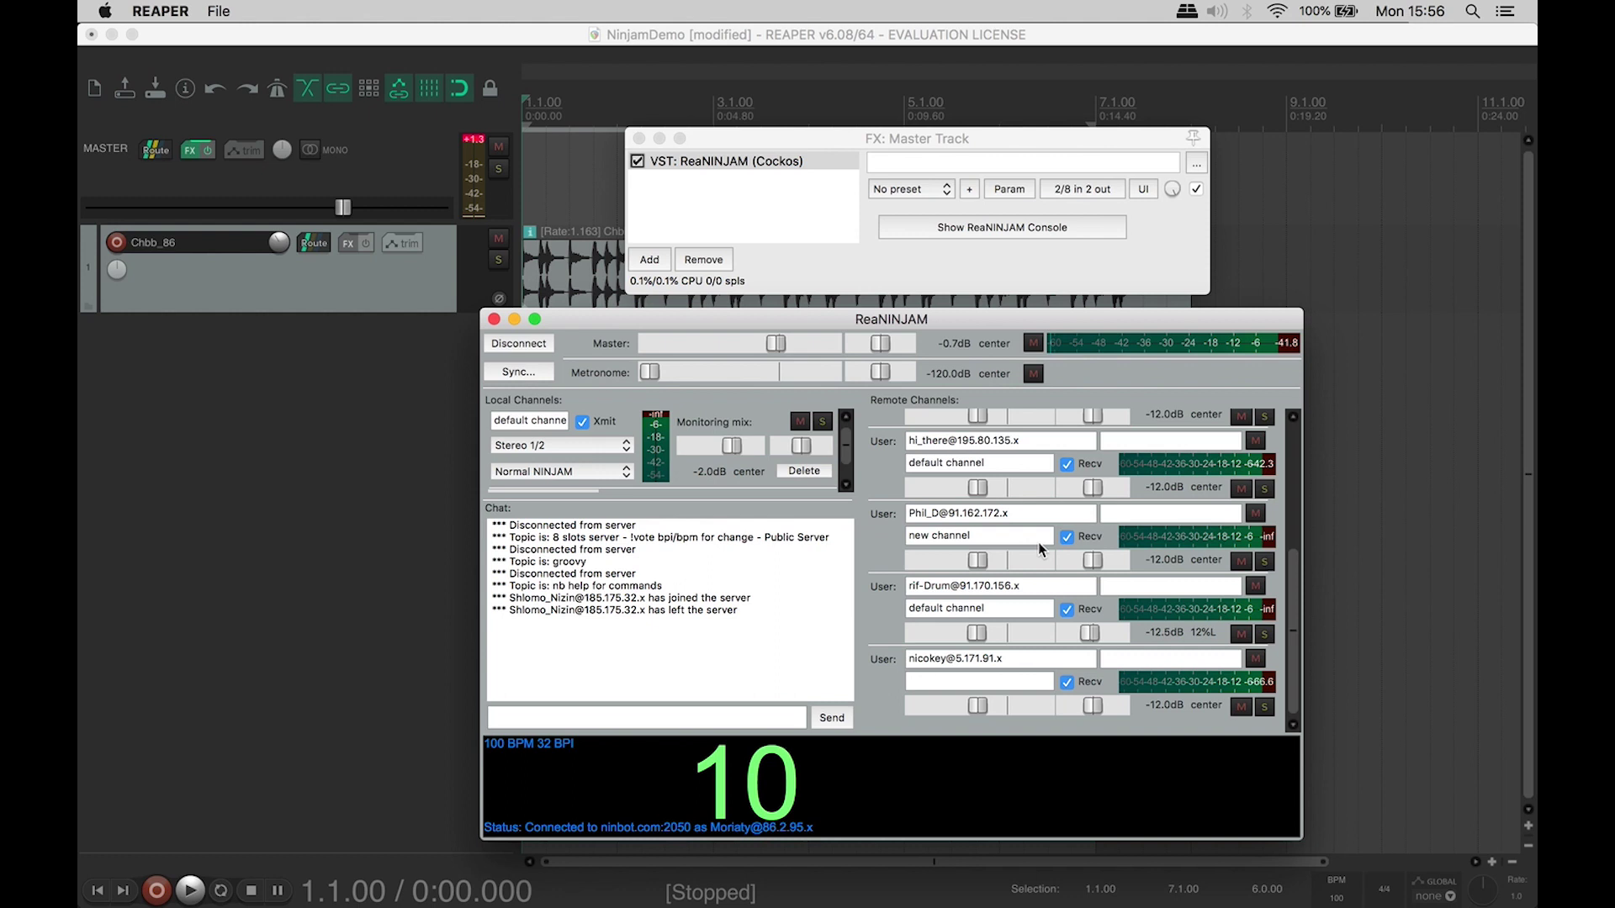
drag(1300, 570, 1303, 495)
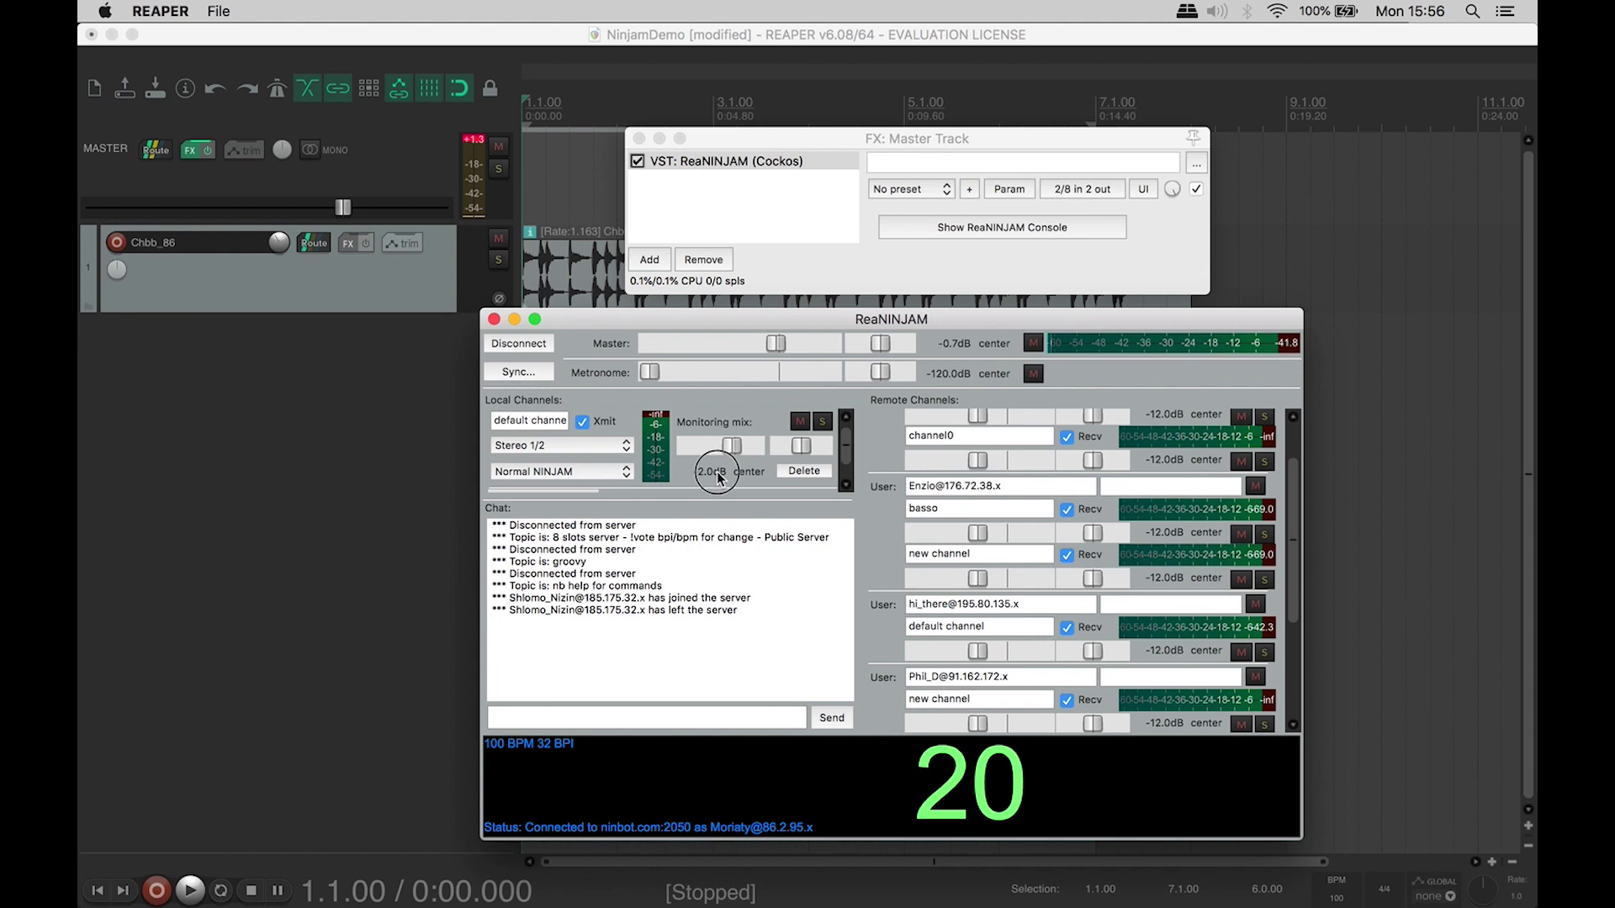
scroll(845, 459, down, 2)
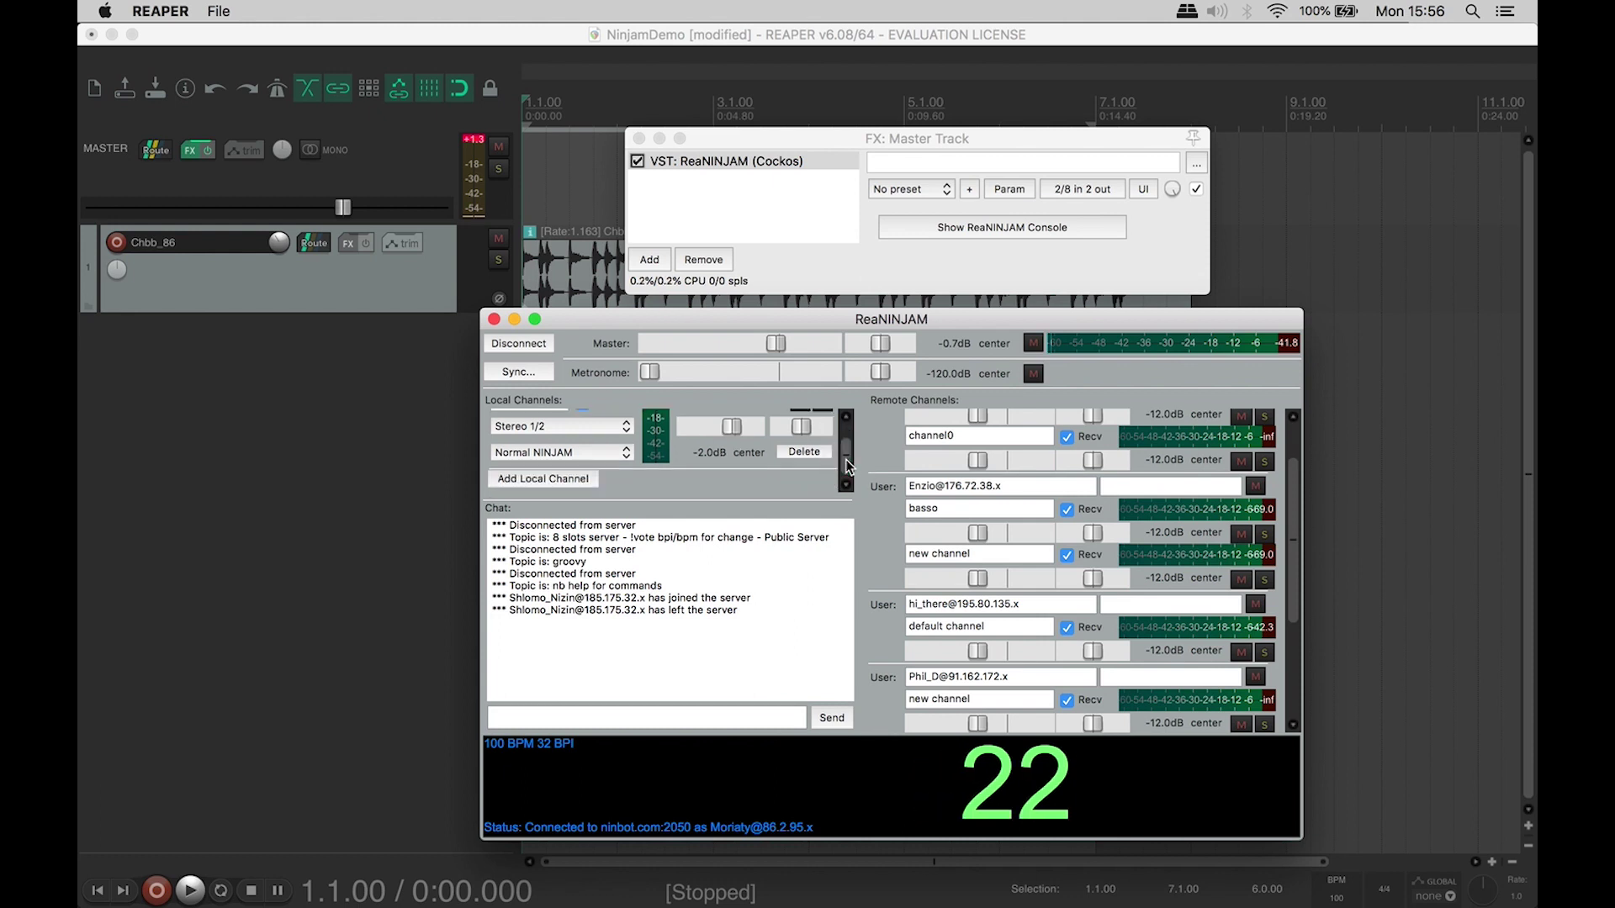
click(532, 481)
scroll(846, 463, down, 2)
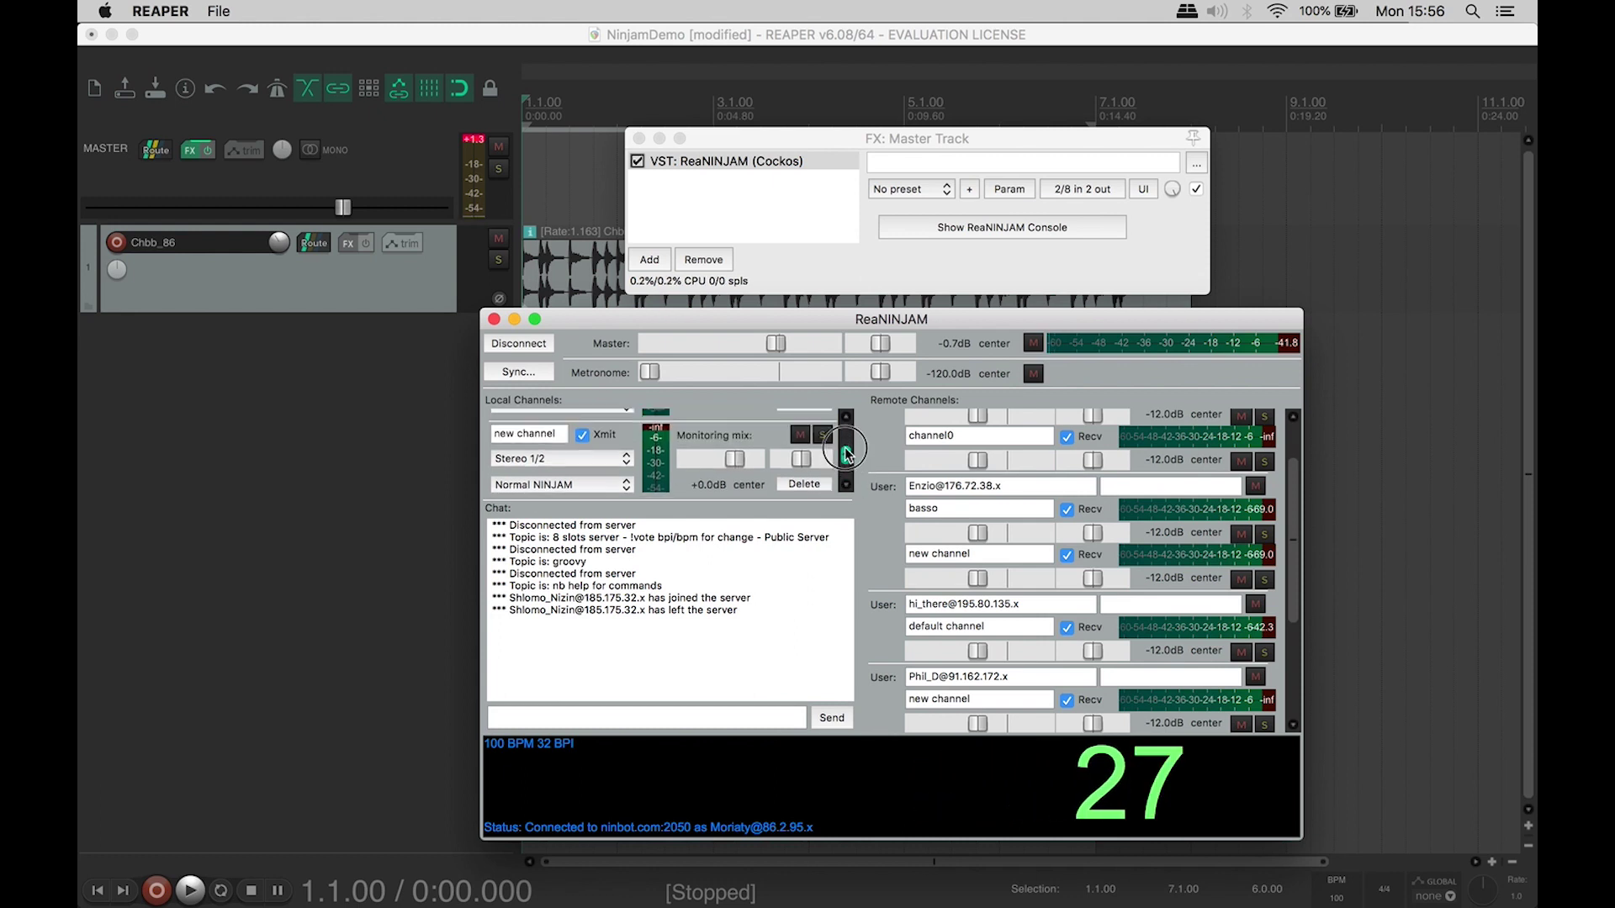
click(623, 429)
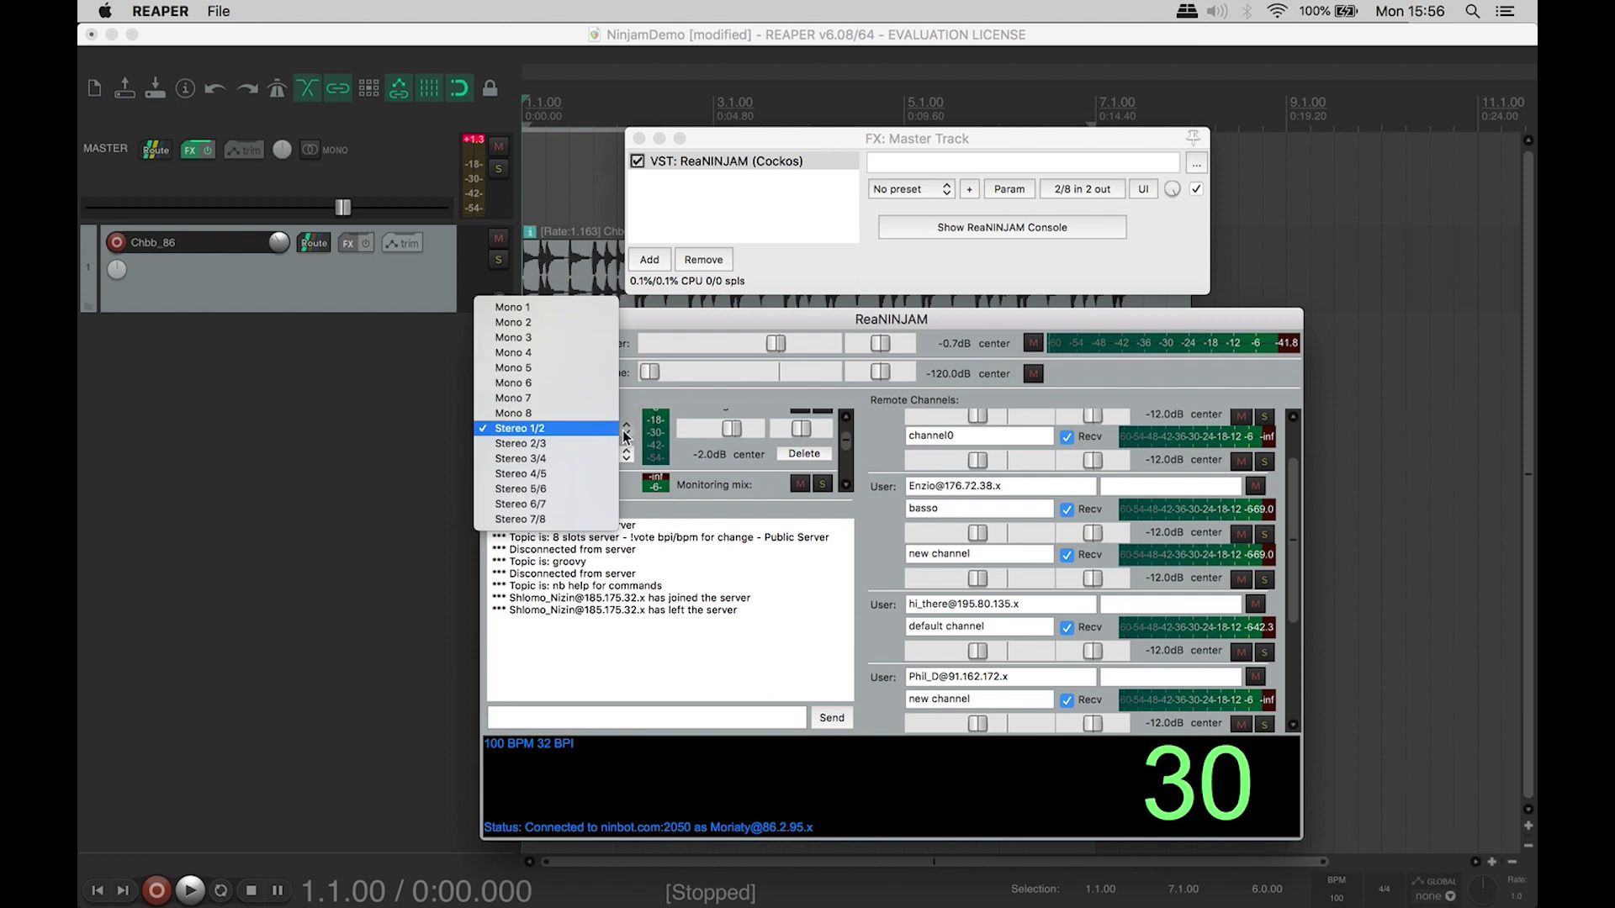
click(624, 433)
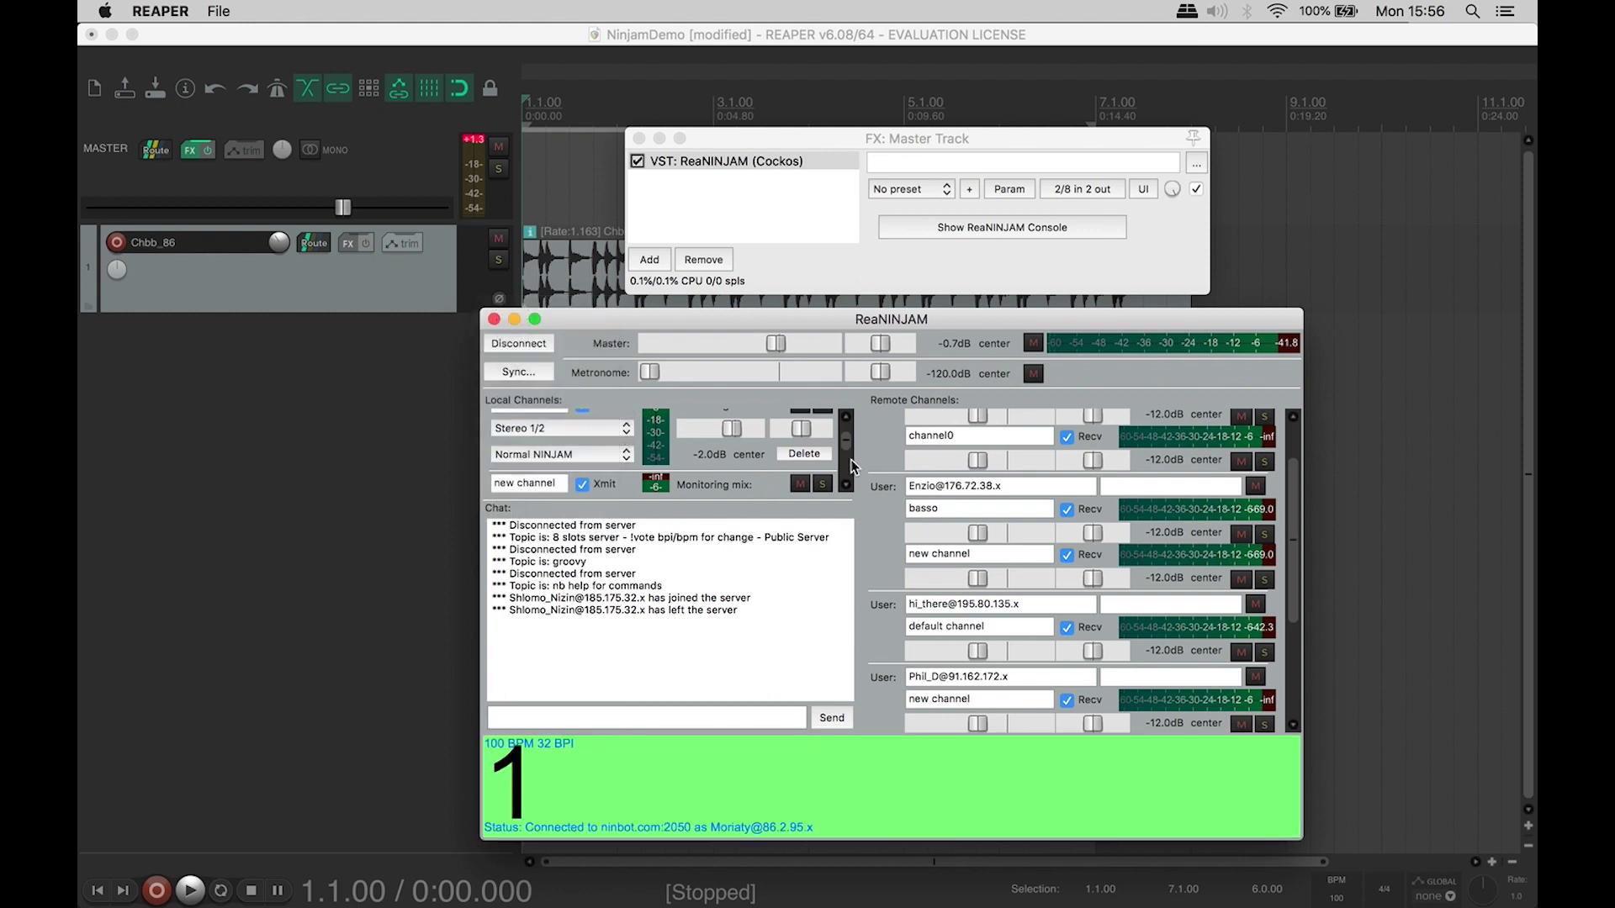
mouse_move(848, 447)
mouse_down()
mouse_move(848, 465)
mouse_move(850, 429)
mouse_up()
click(804, 458)
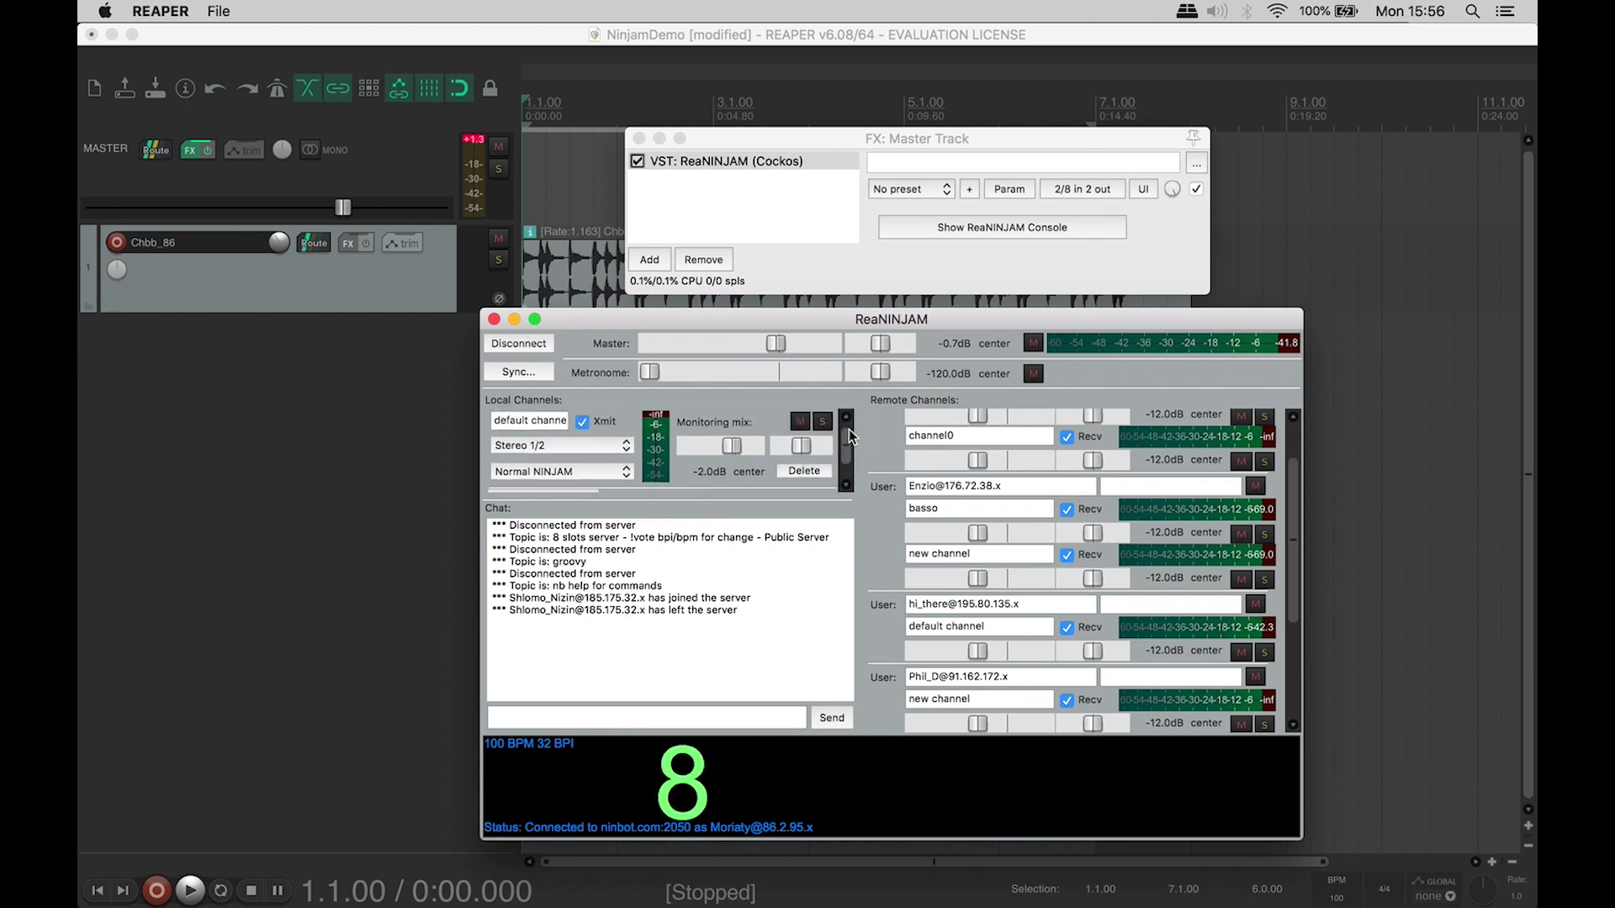
click(376, 269)
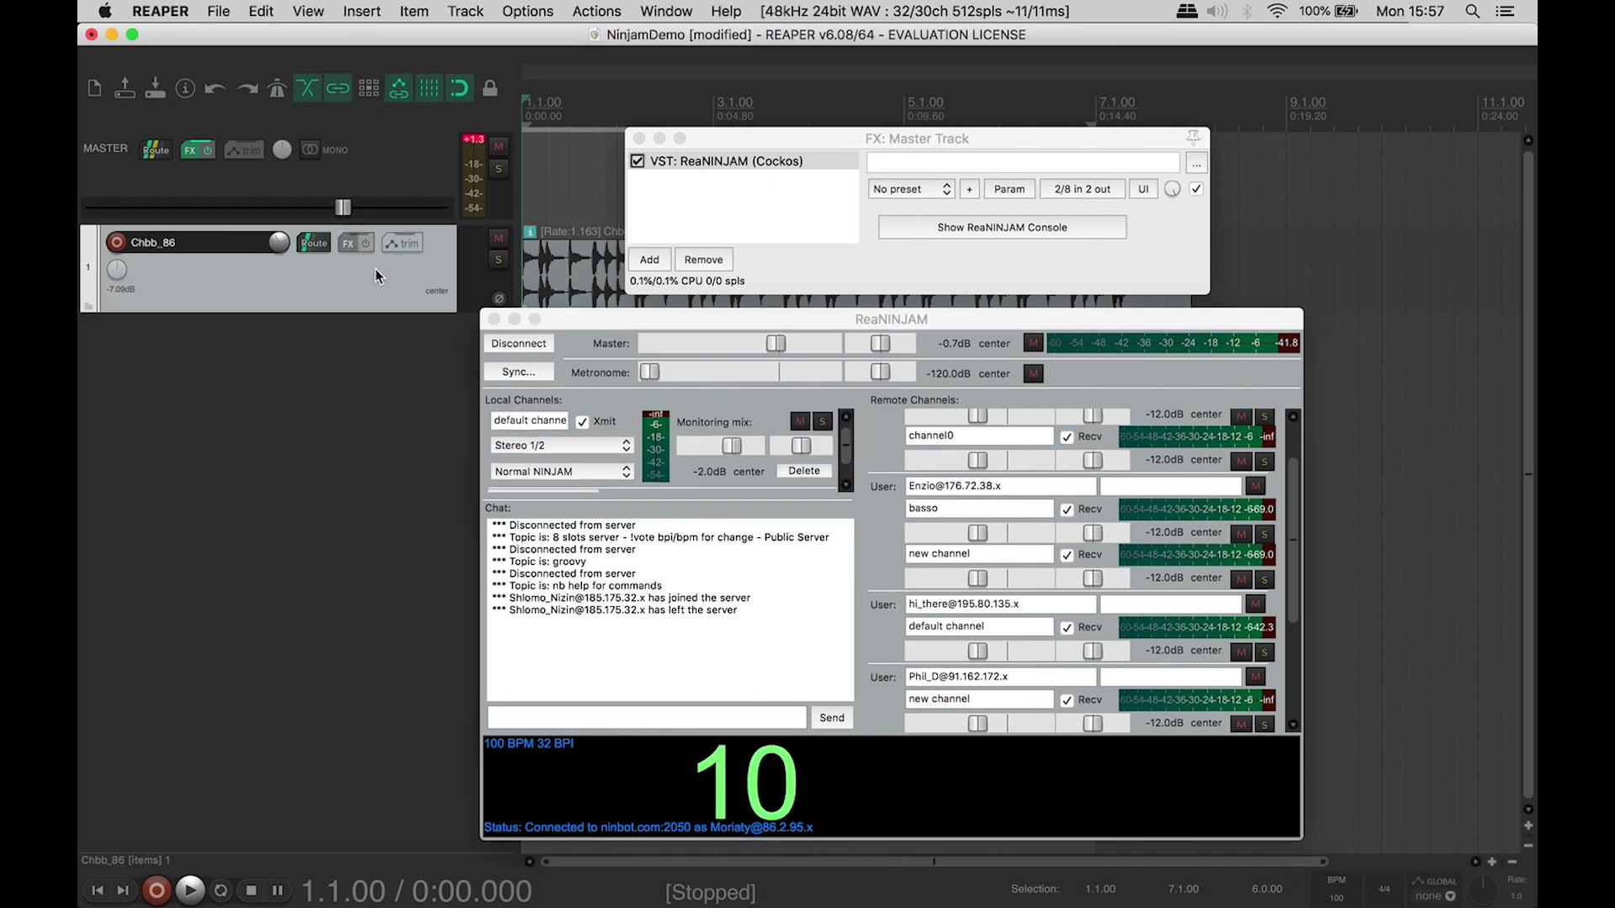
click(522, 261)
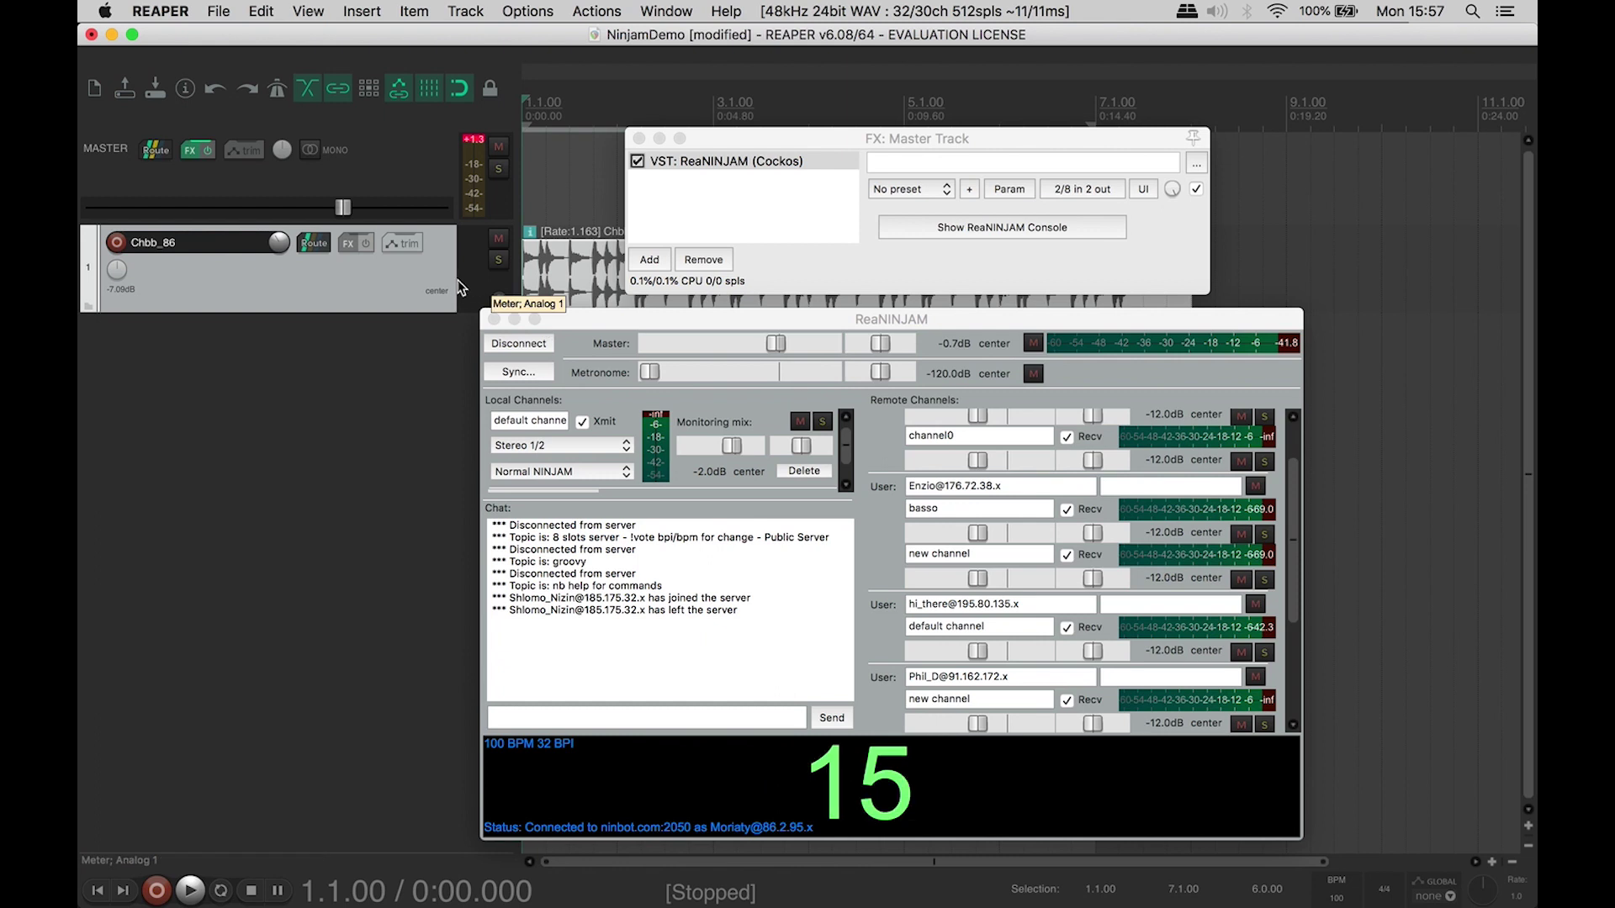
Step: Sync the project tempo to the server's 100 BPM and set the loop from 1.1.00 to 5.1.00
click(515, 372)
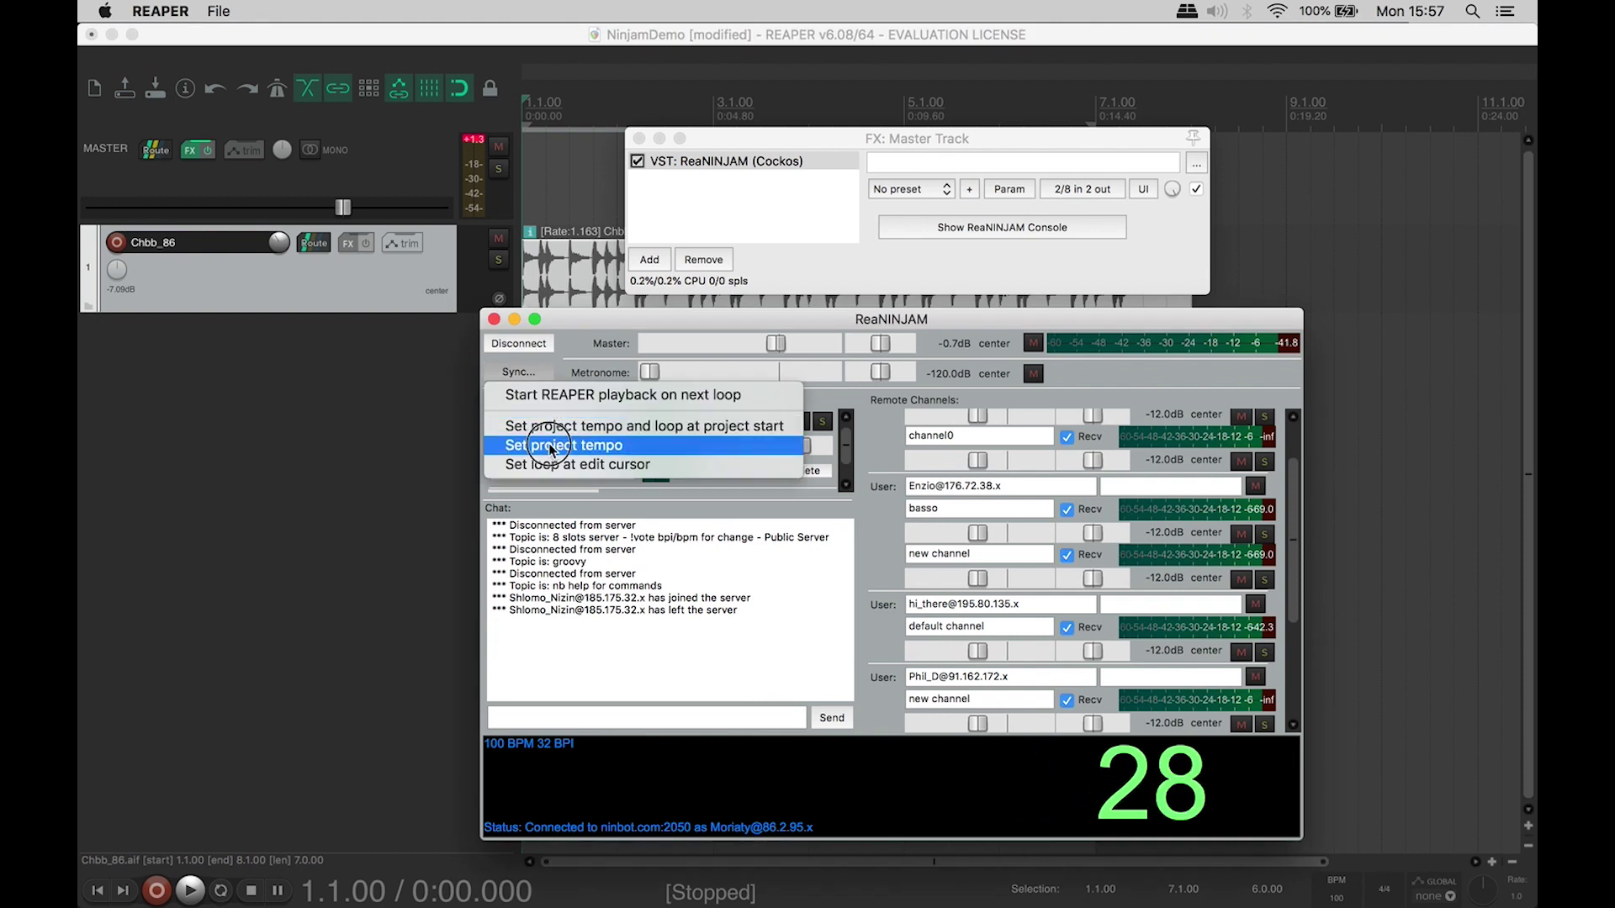
click(550, 447)
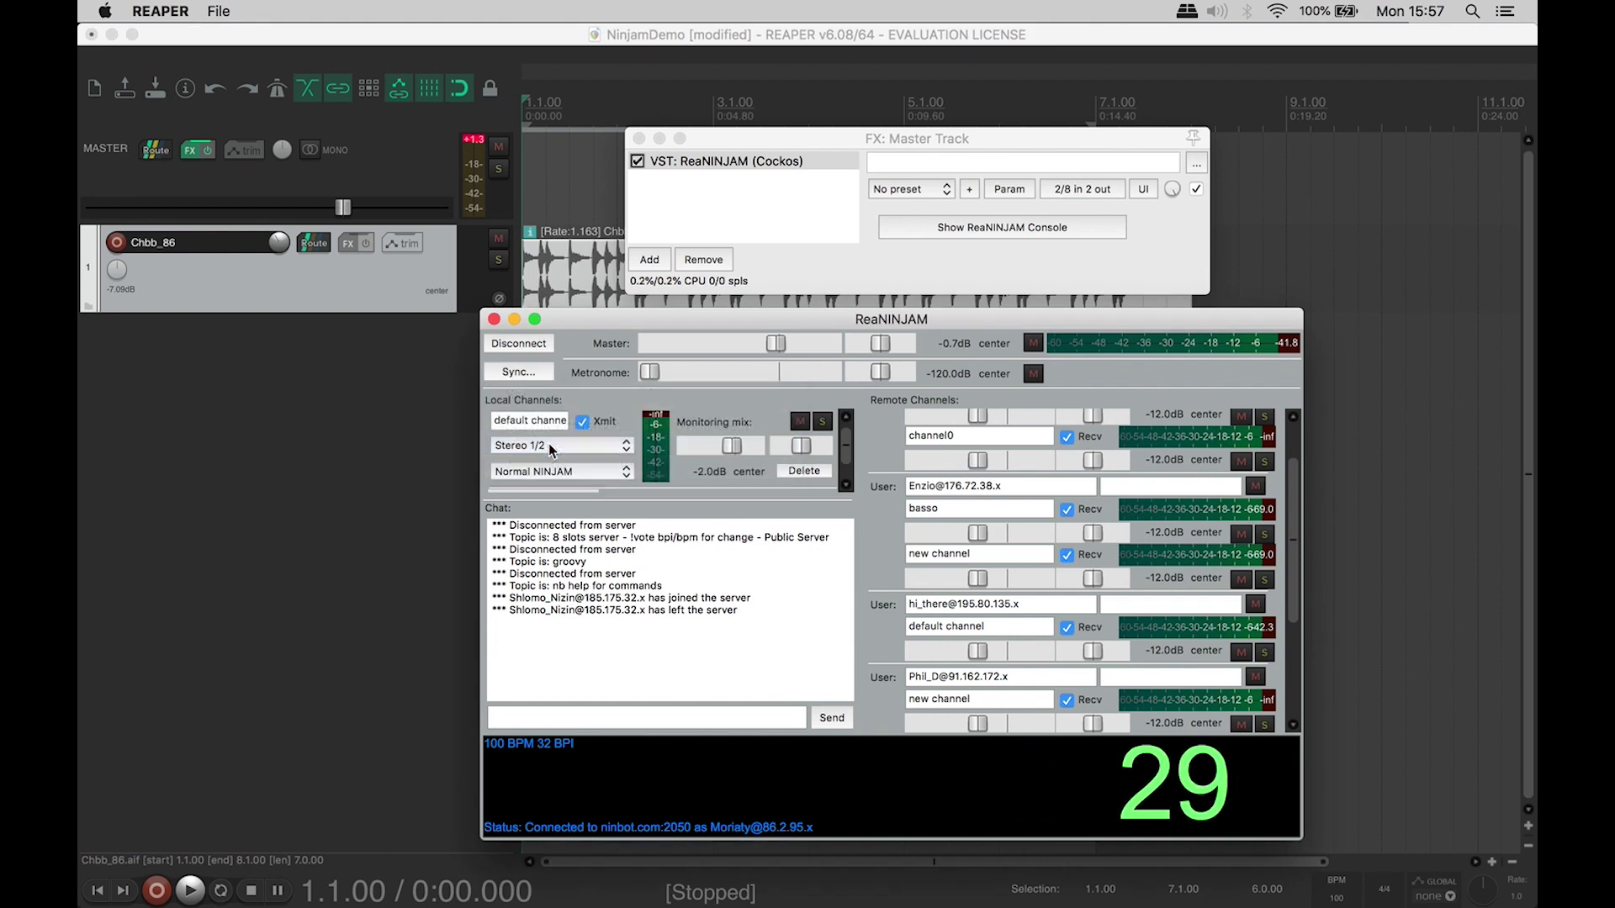
click(533, 375)
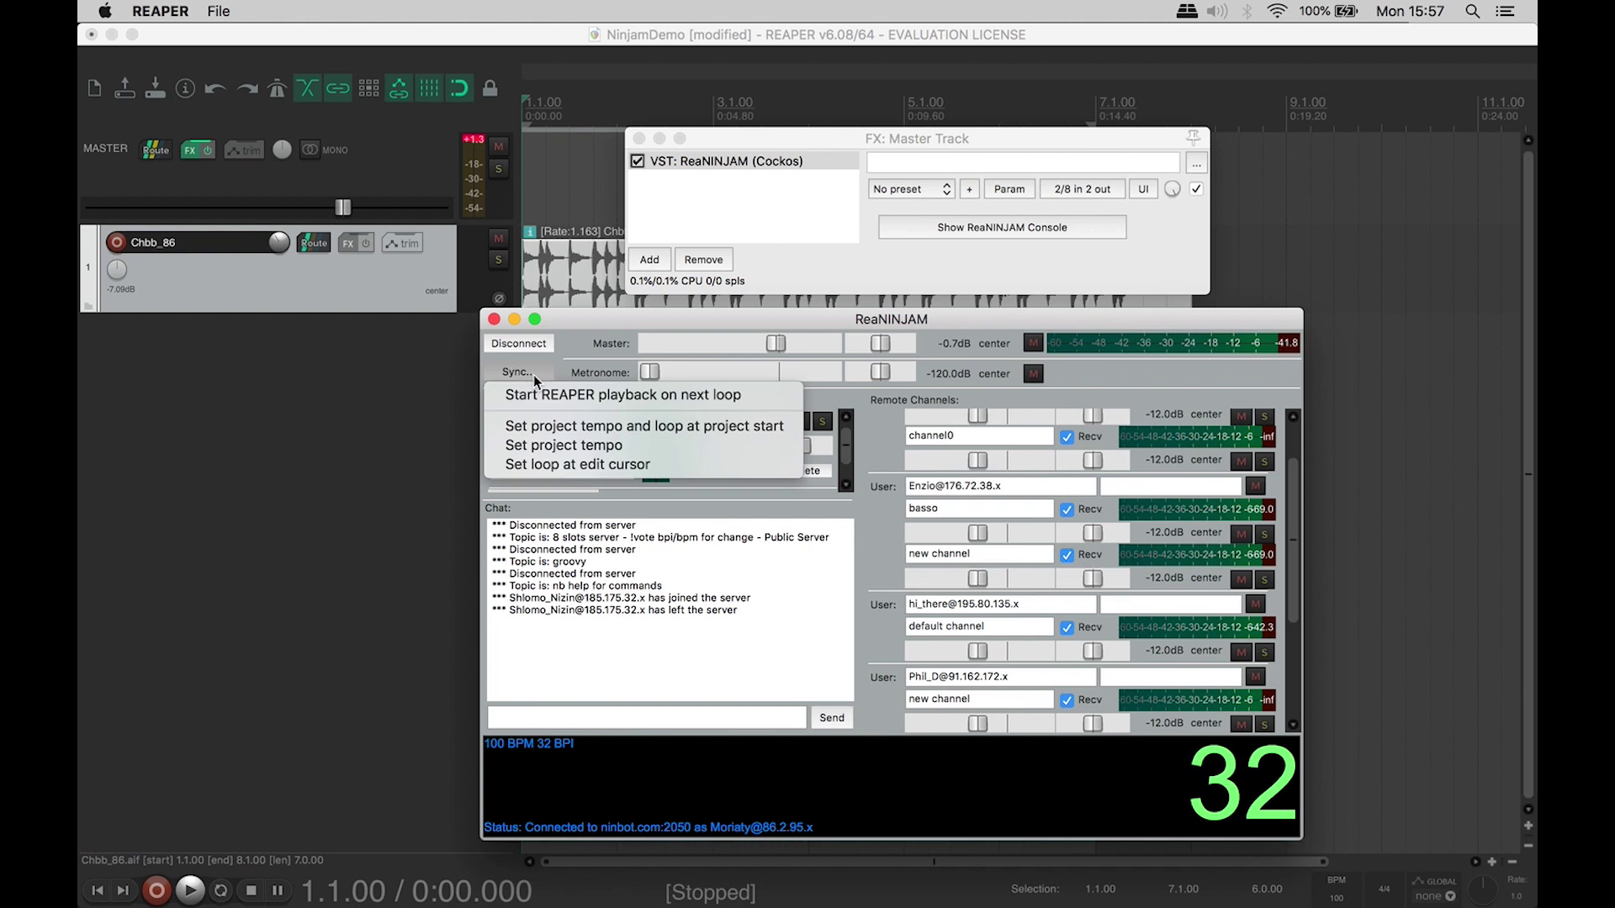
click(552, 466)
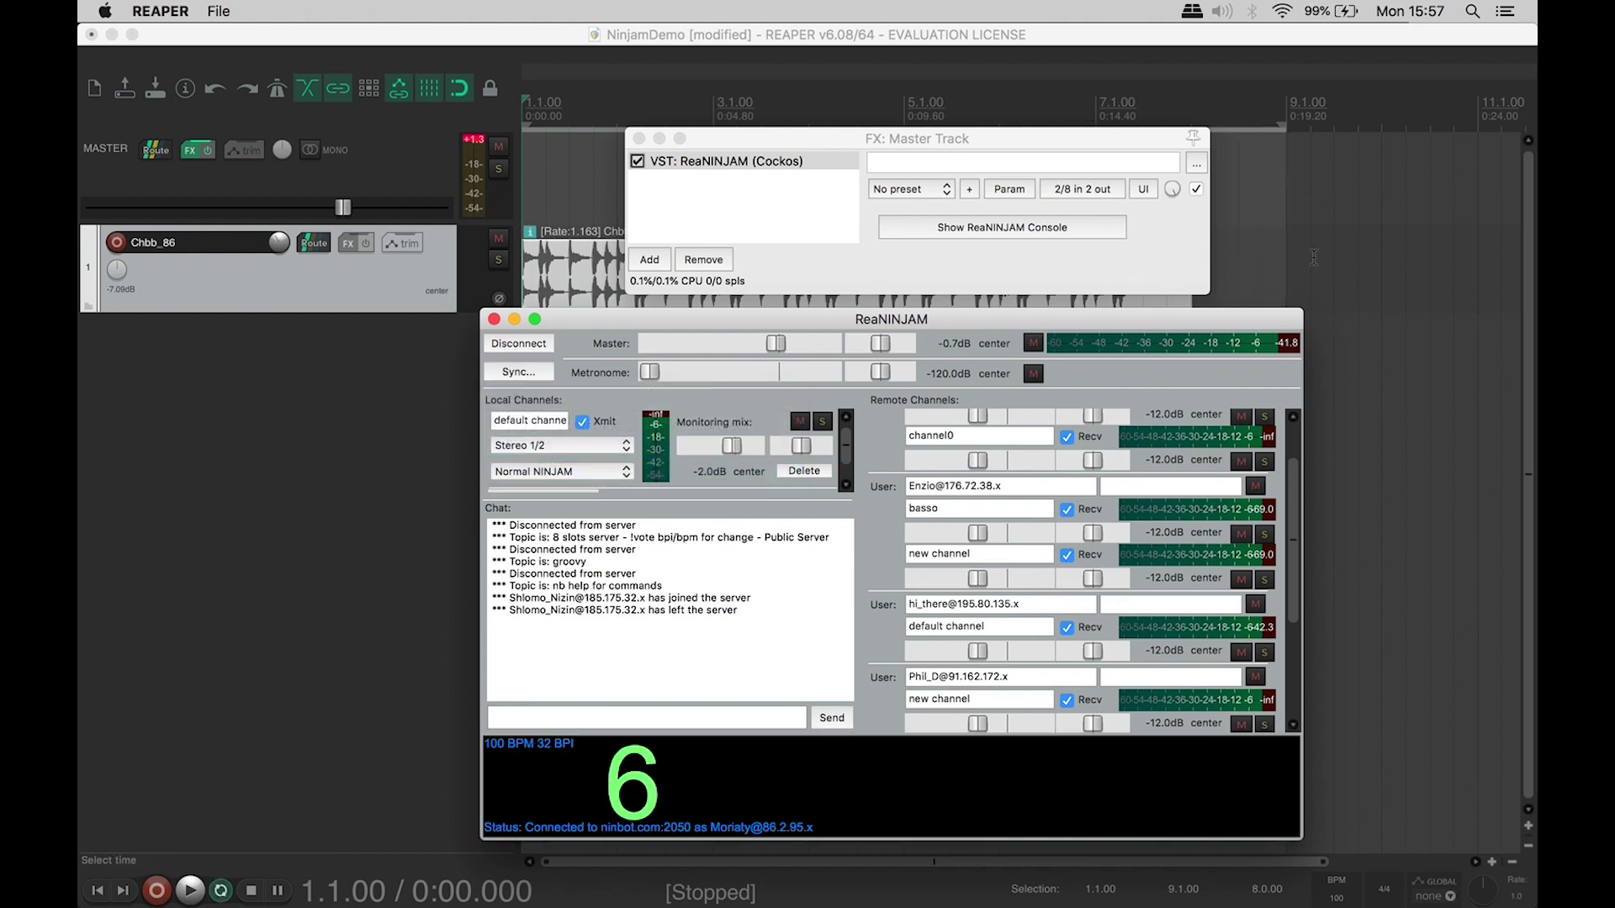
click(640, 139)
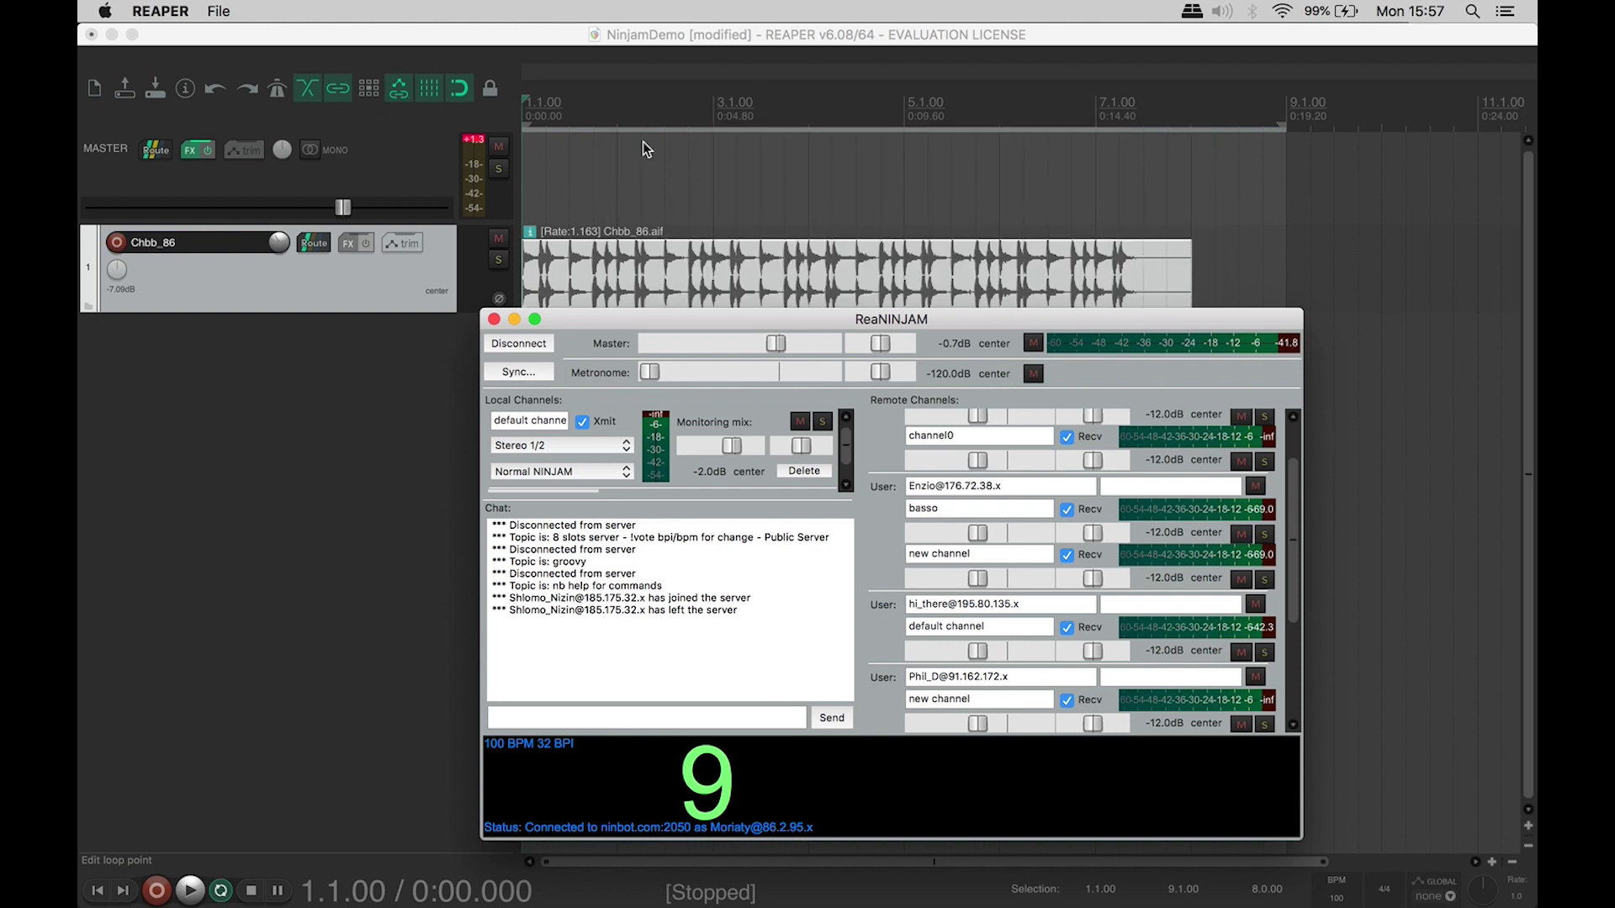
drag(676, 322, 696, 376)
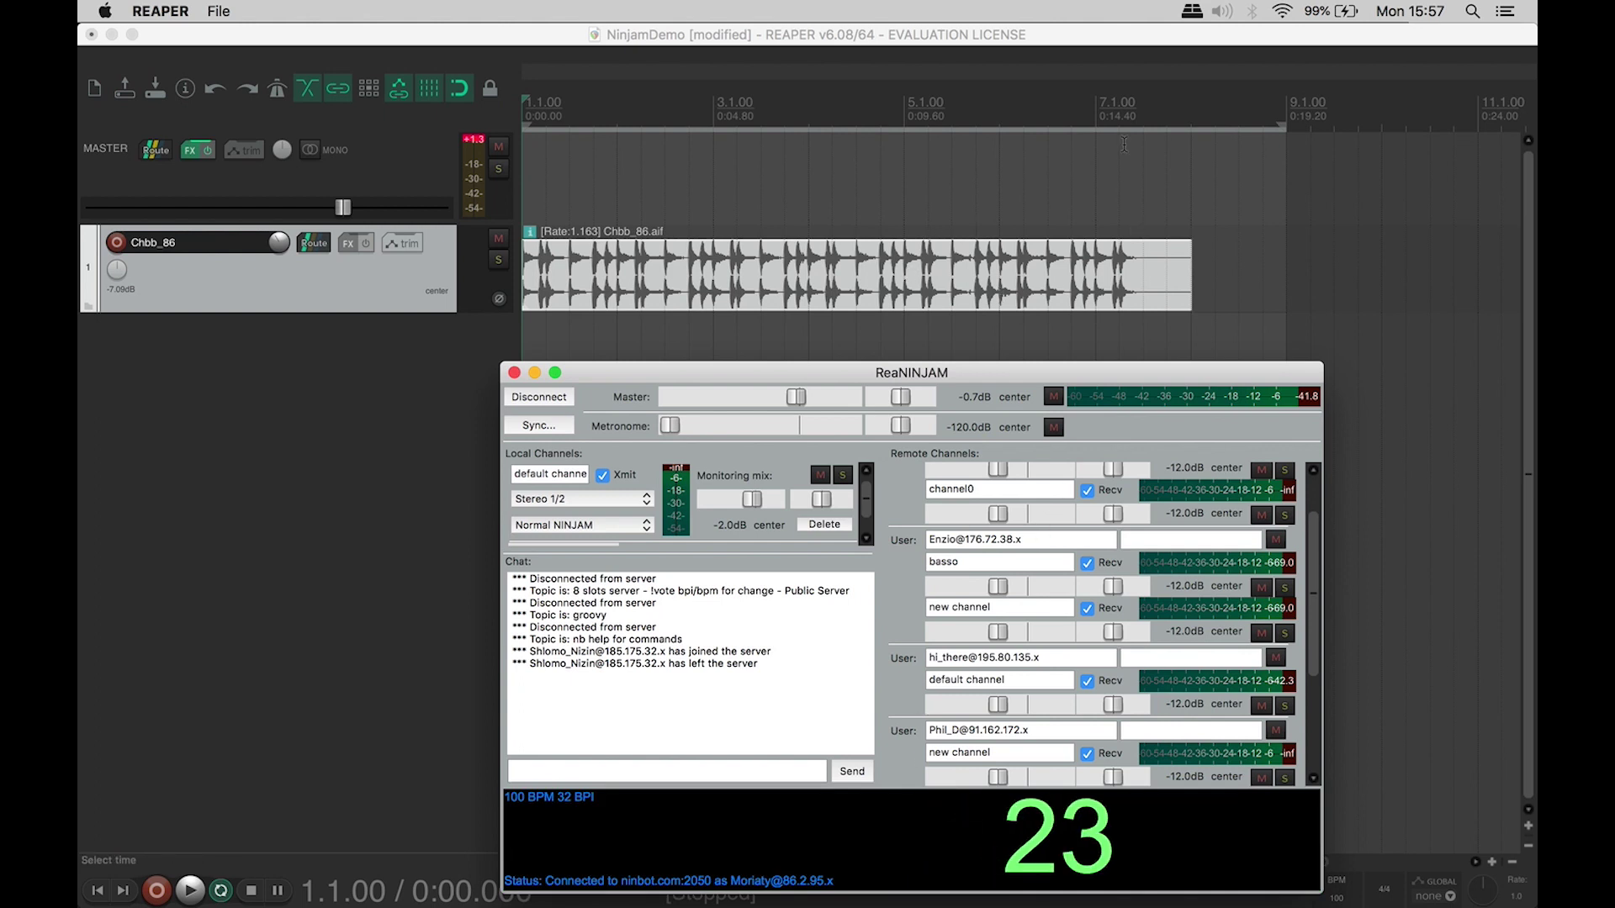
drag(1283, 124, 905, 143)
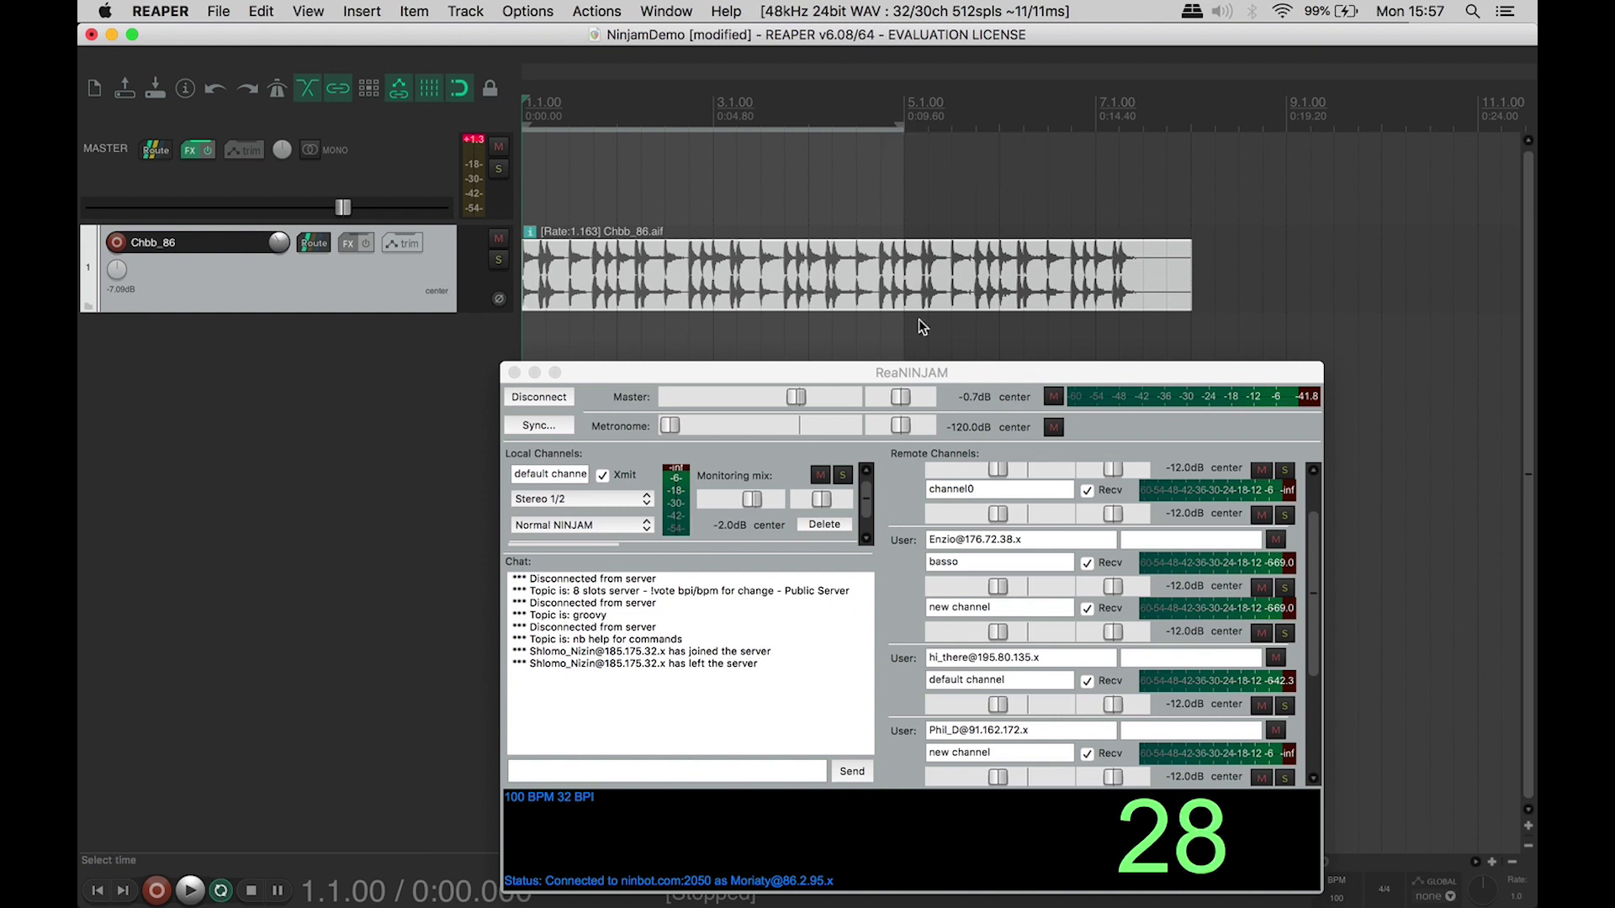
Step: Start playback at the next server loop and lower local monitoring to -8.0dB
click(530, 427)
click(539, 447)
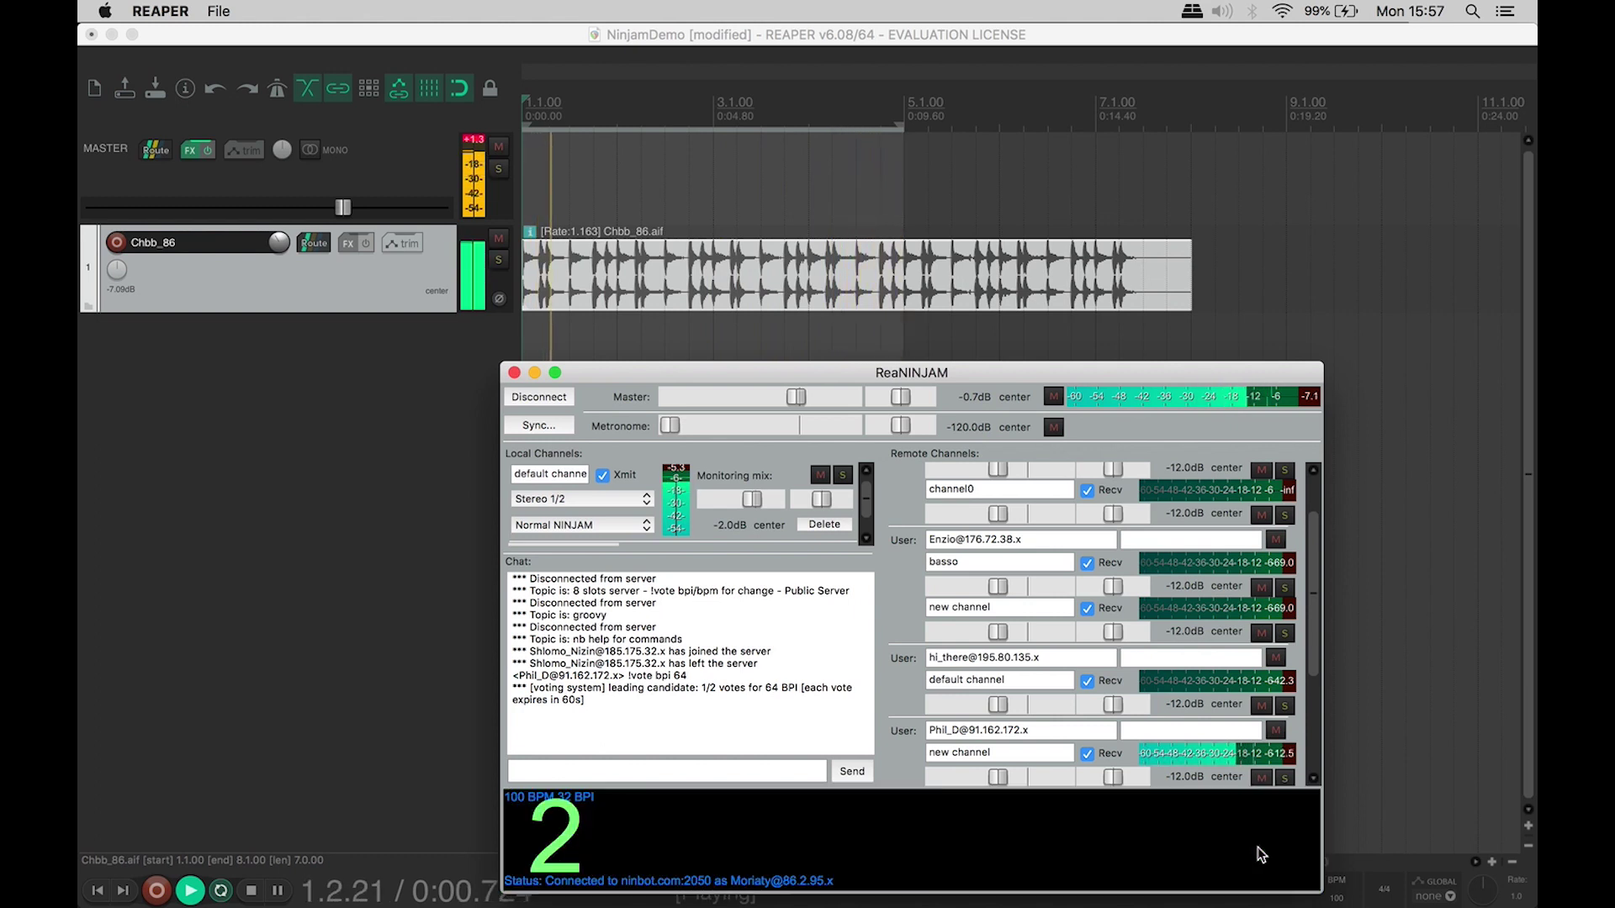
drag(1317, 675, 1318, 778)
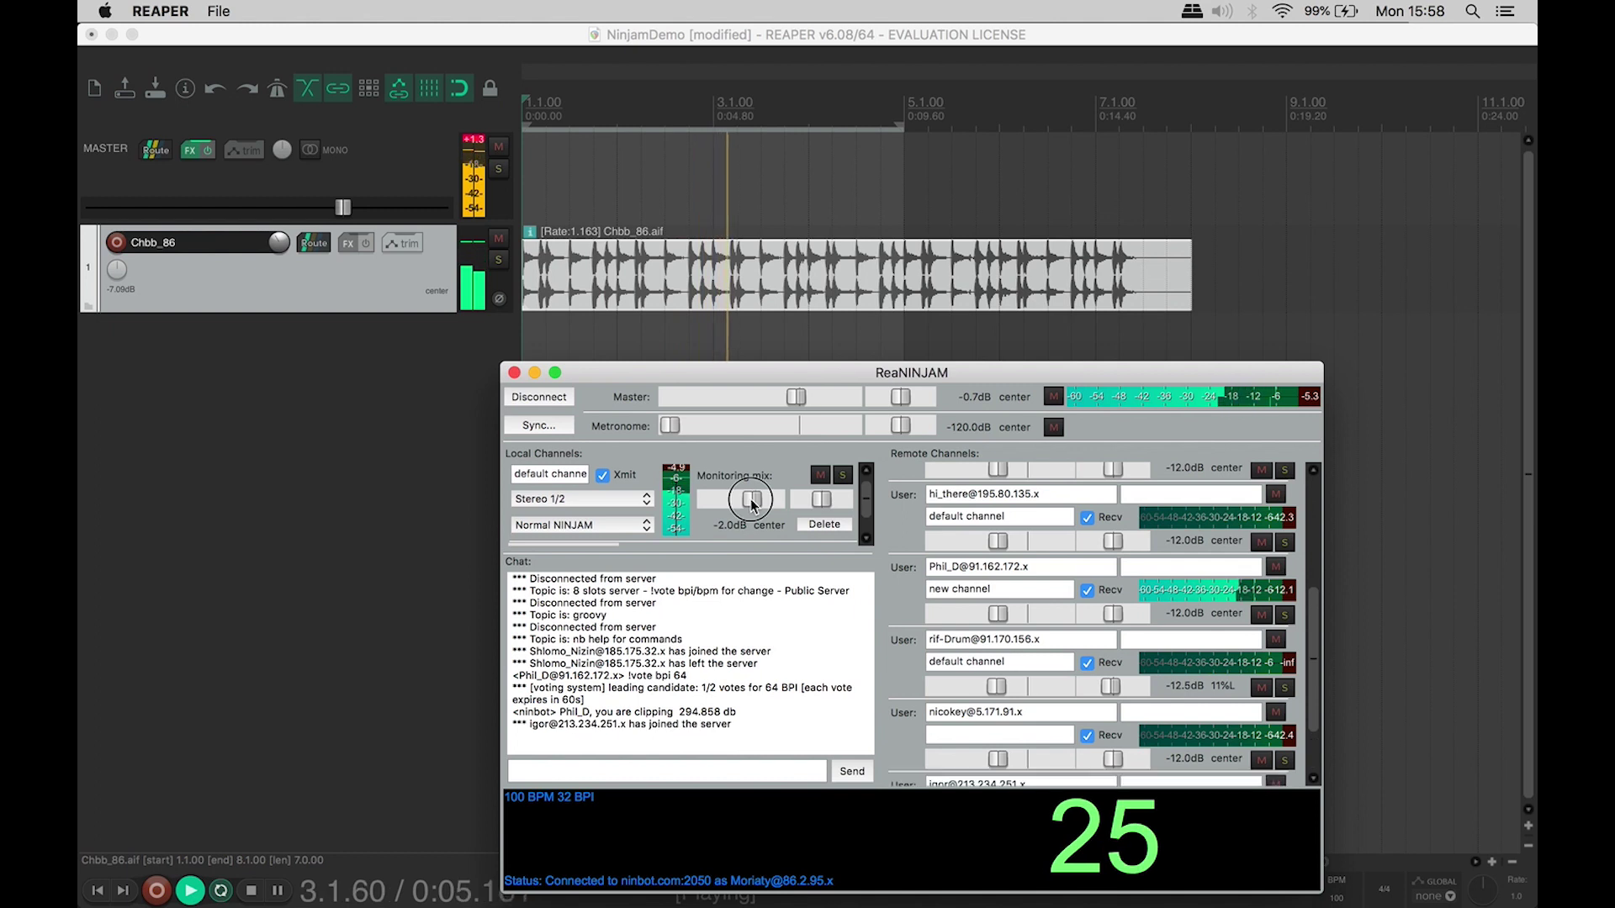
drag(753, 503, 744, 507)
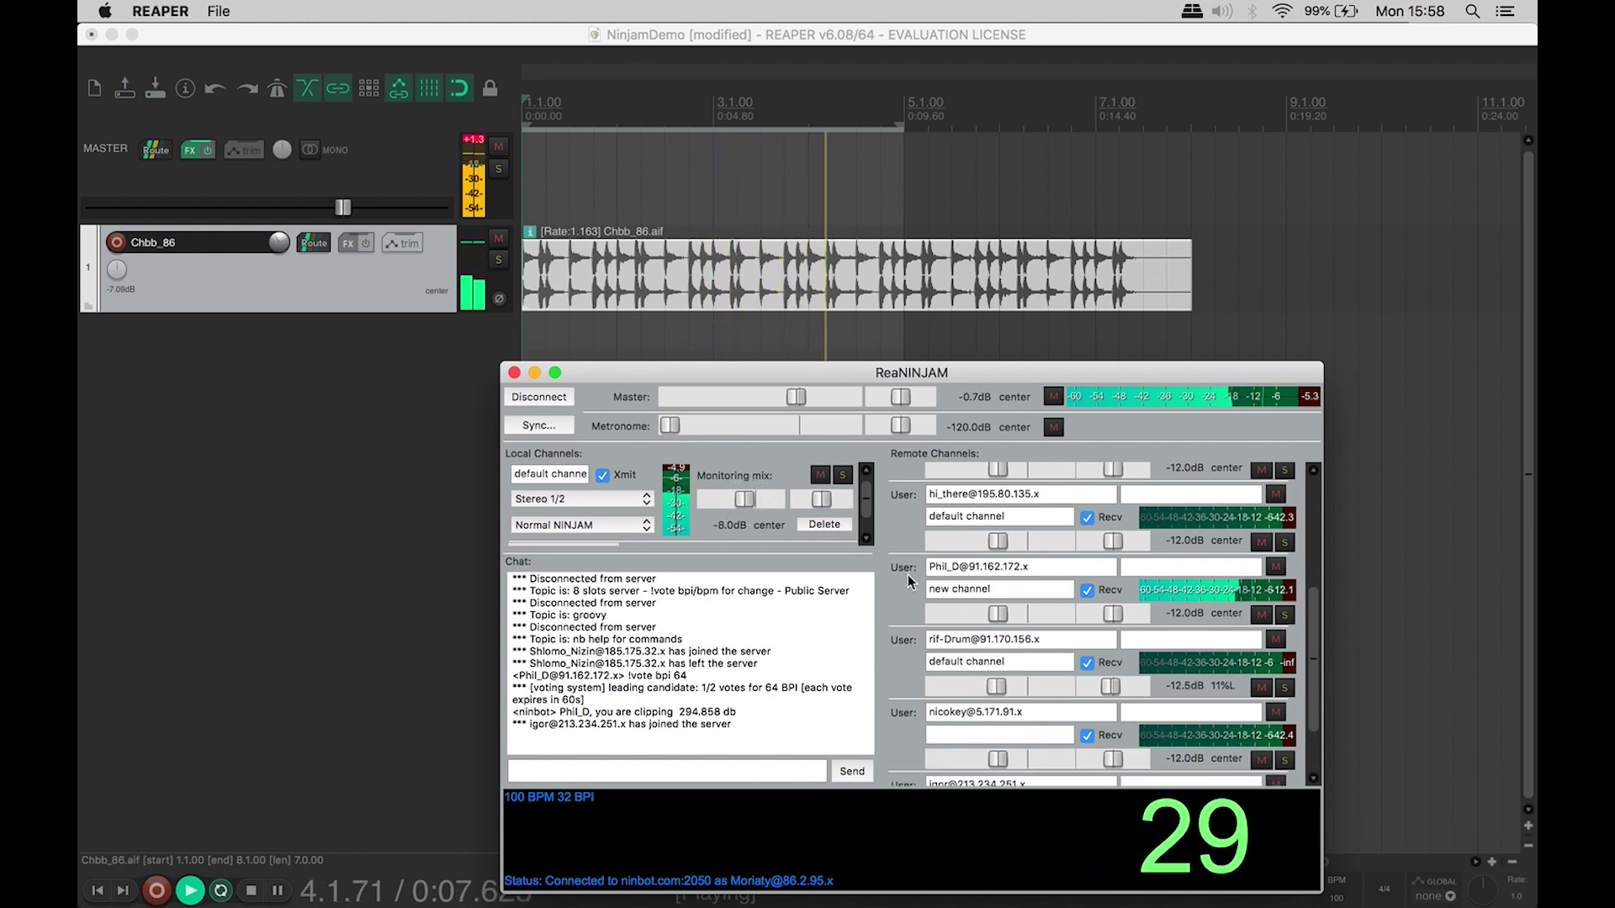
Step: Pan the user above the drummer to 48% right and the one below to 72% left
click(1112, 616)
drag(1111, 620, 1124, 618)
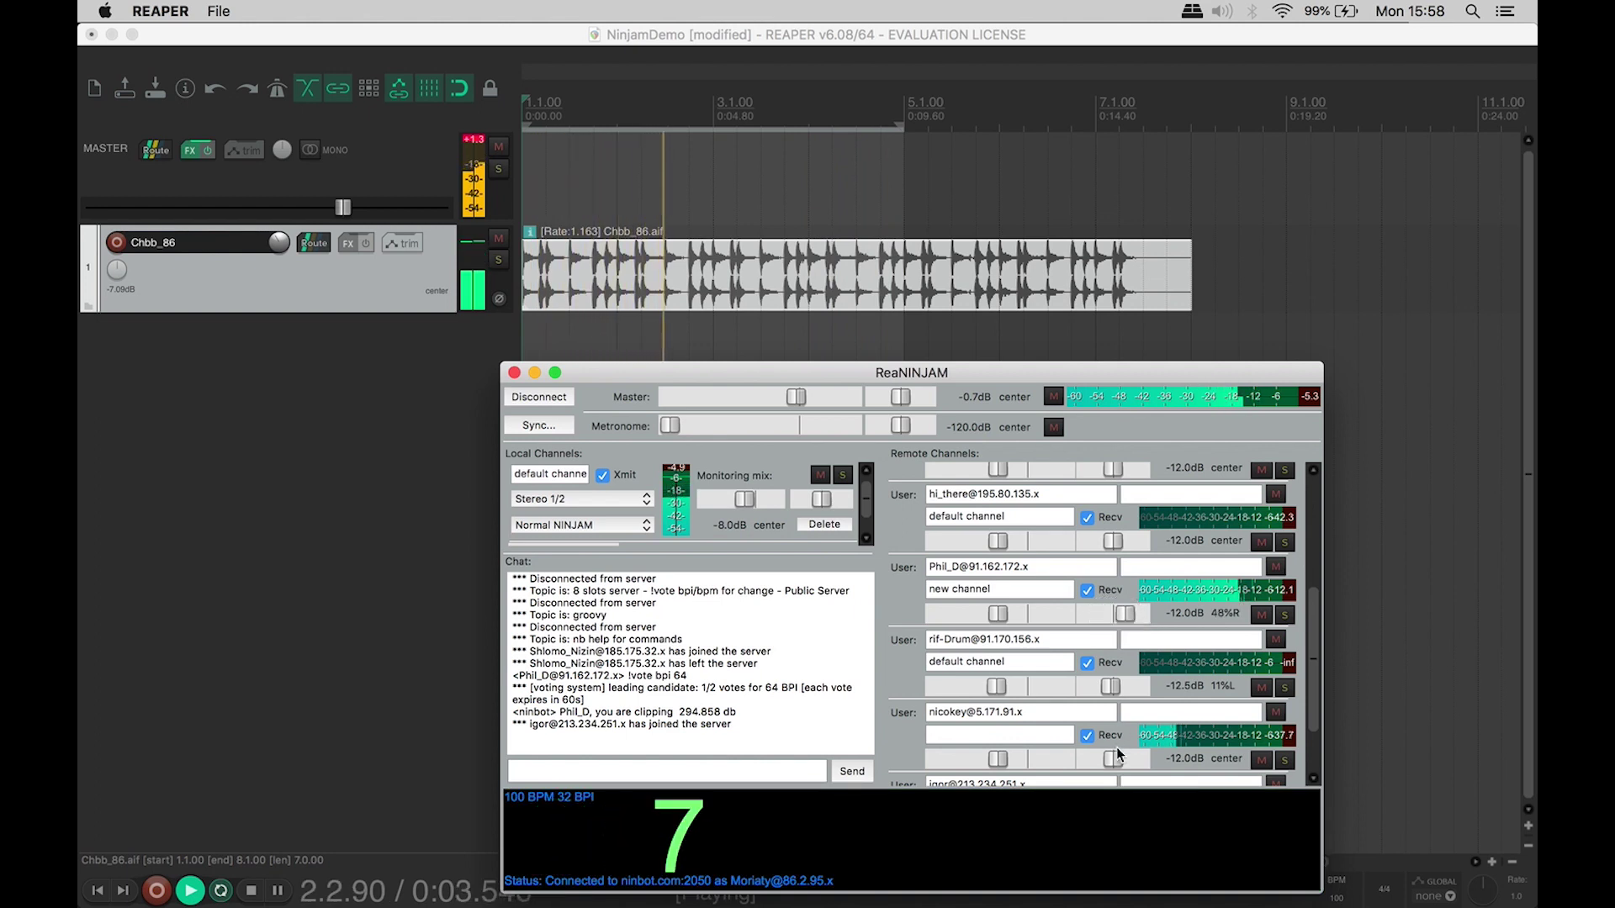
click(1111, 765)
drag(1110, 766, 1094, 764)
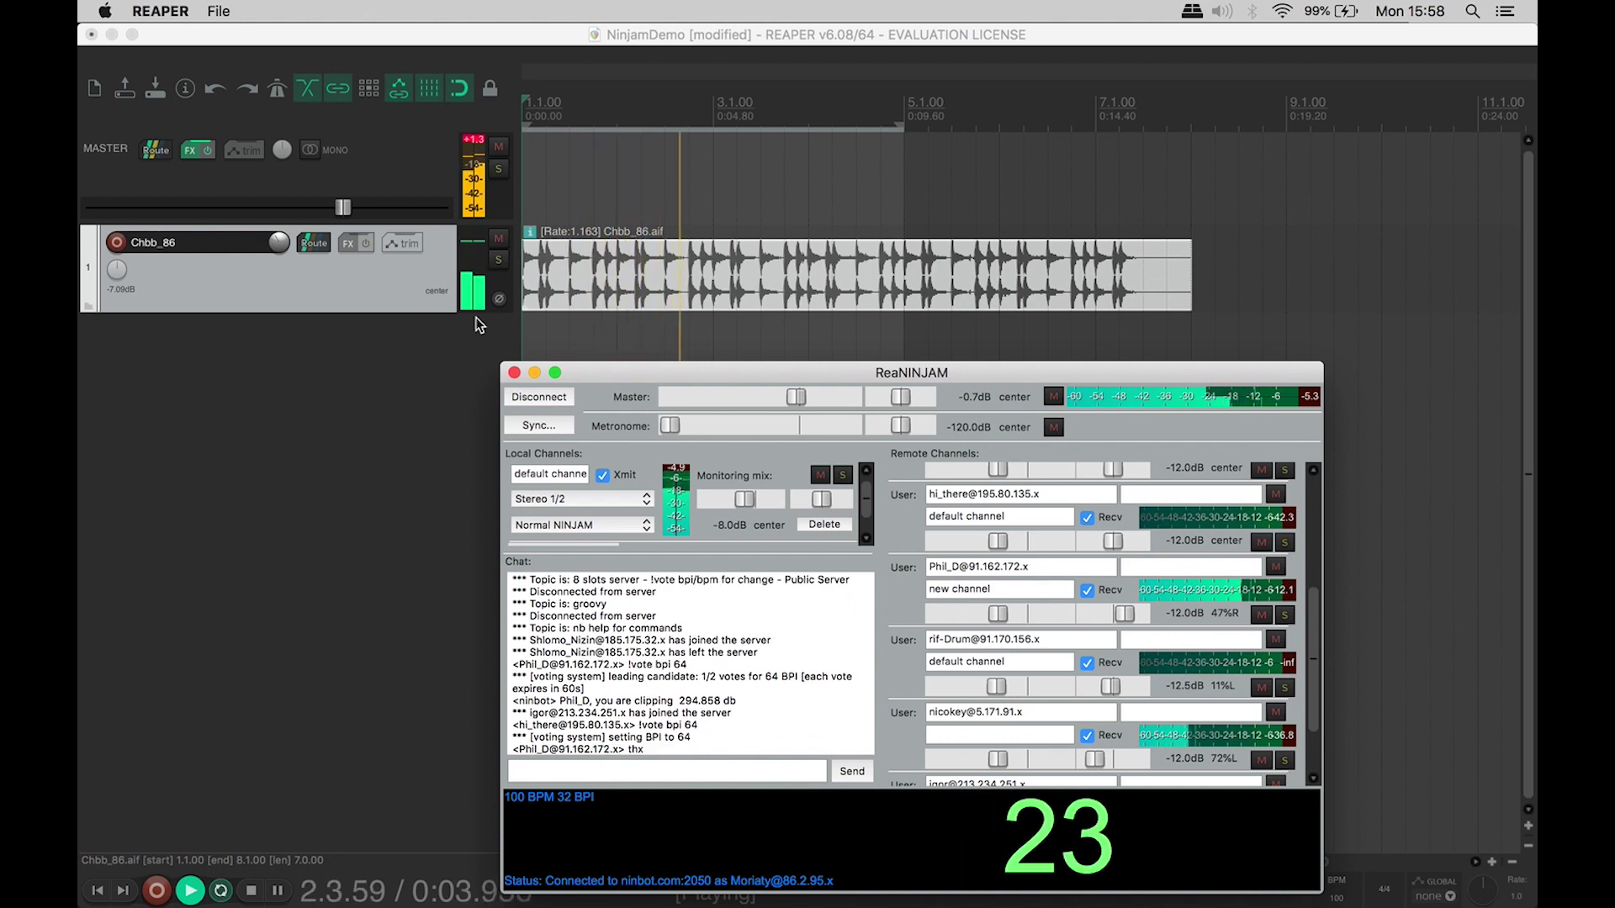
Step: Stop playback and mute the second remote user's incoming channel
click(336, 278)
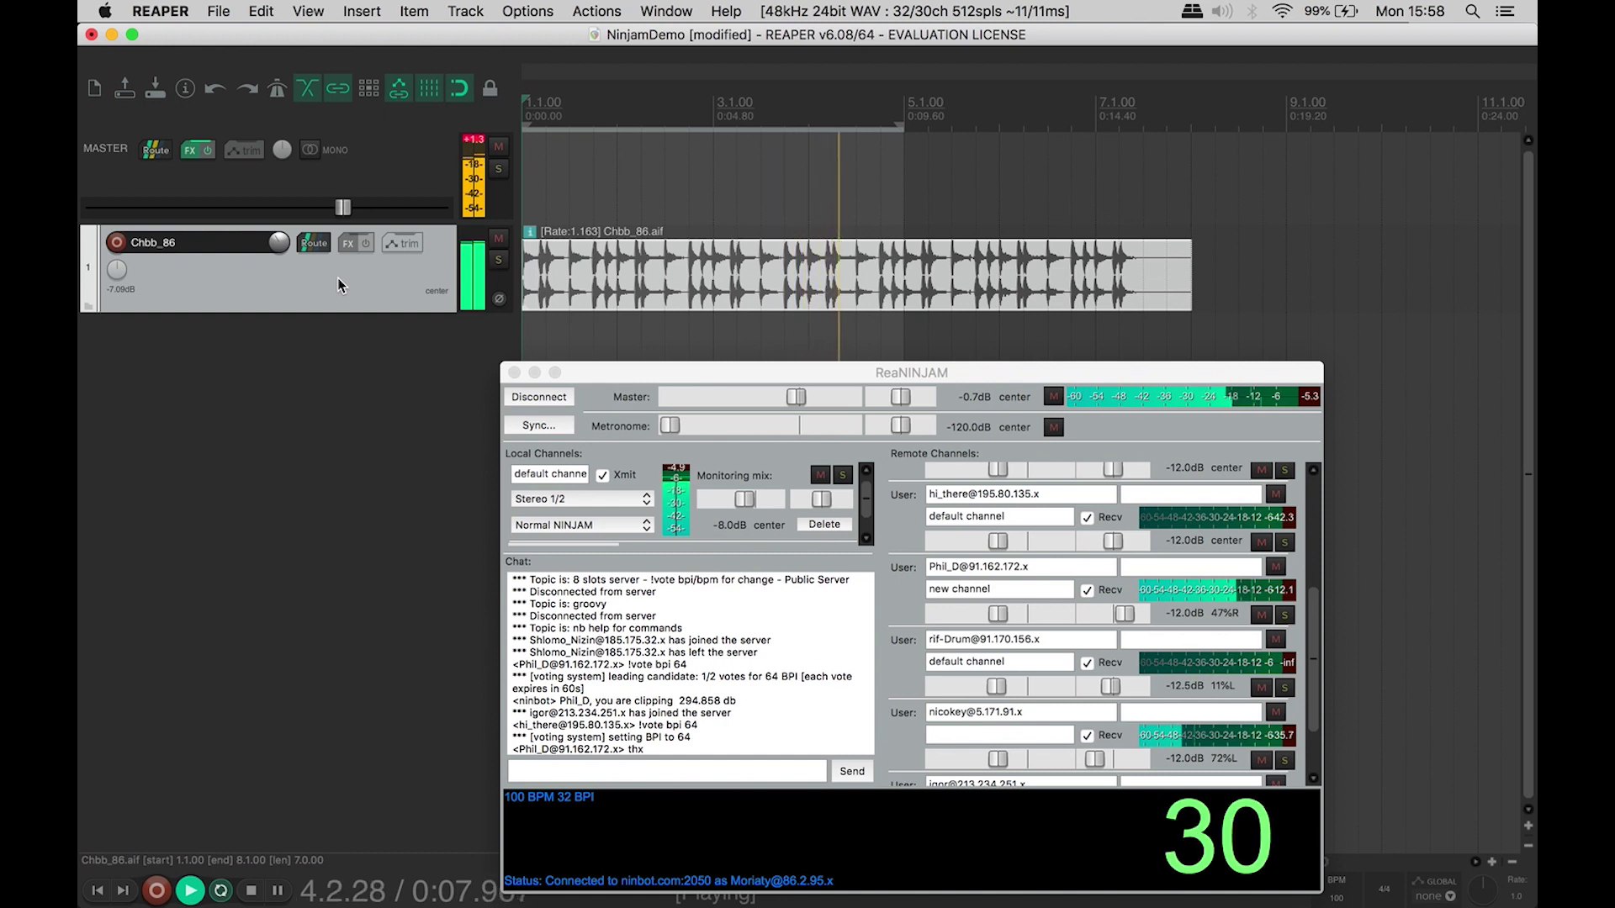
key(space)
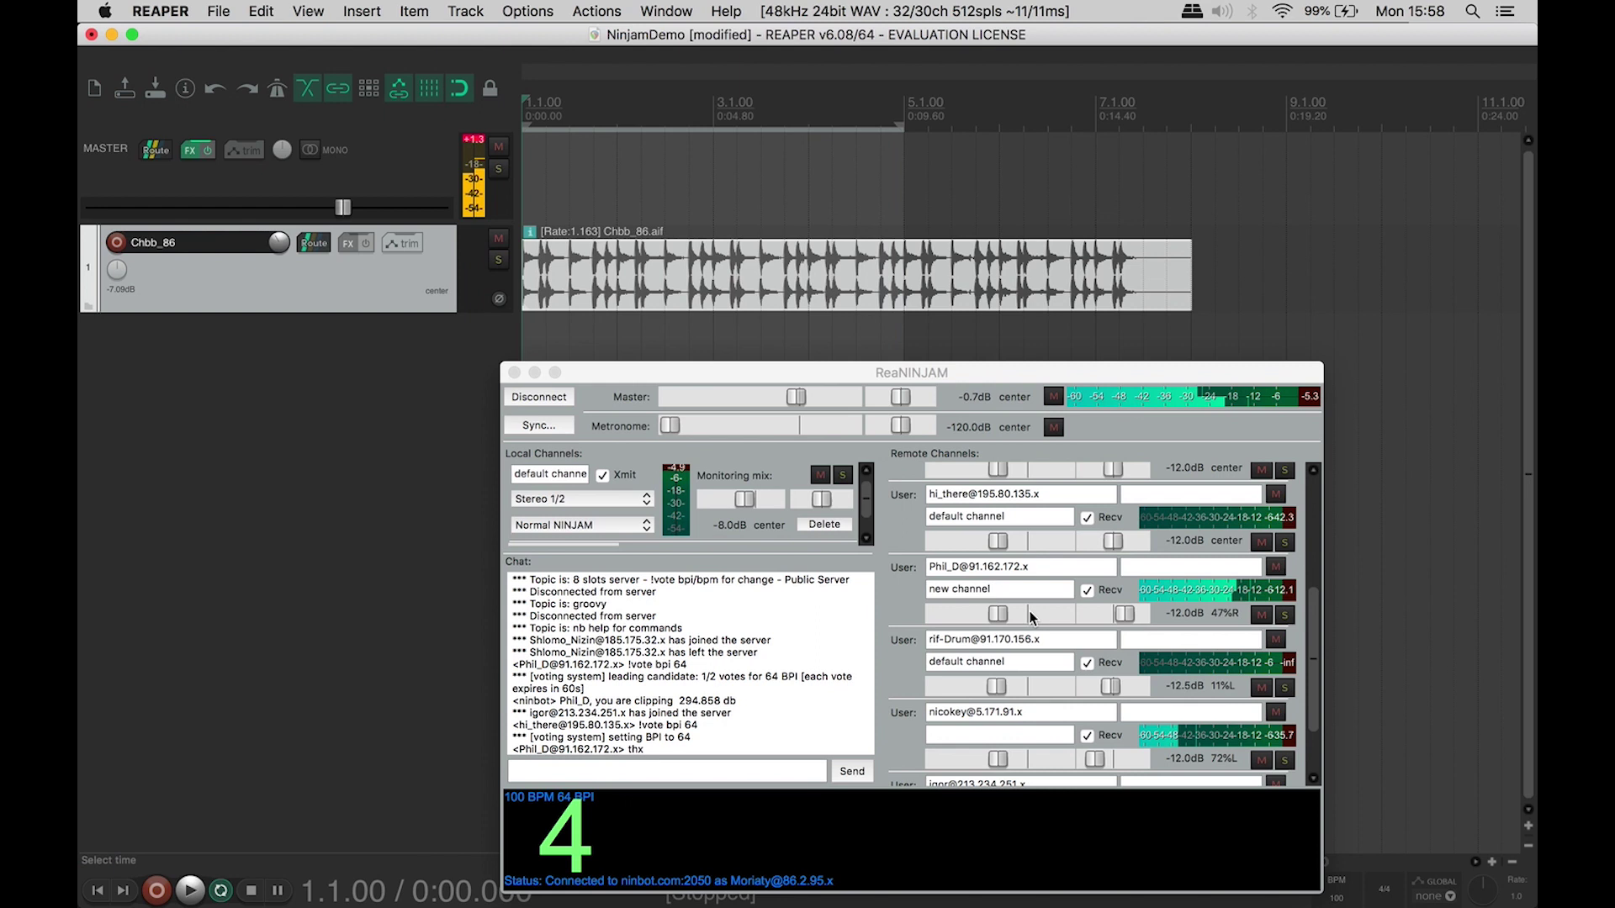
click(1260, 615)
click(1260, 615)
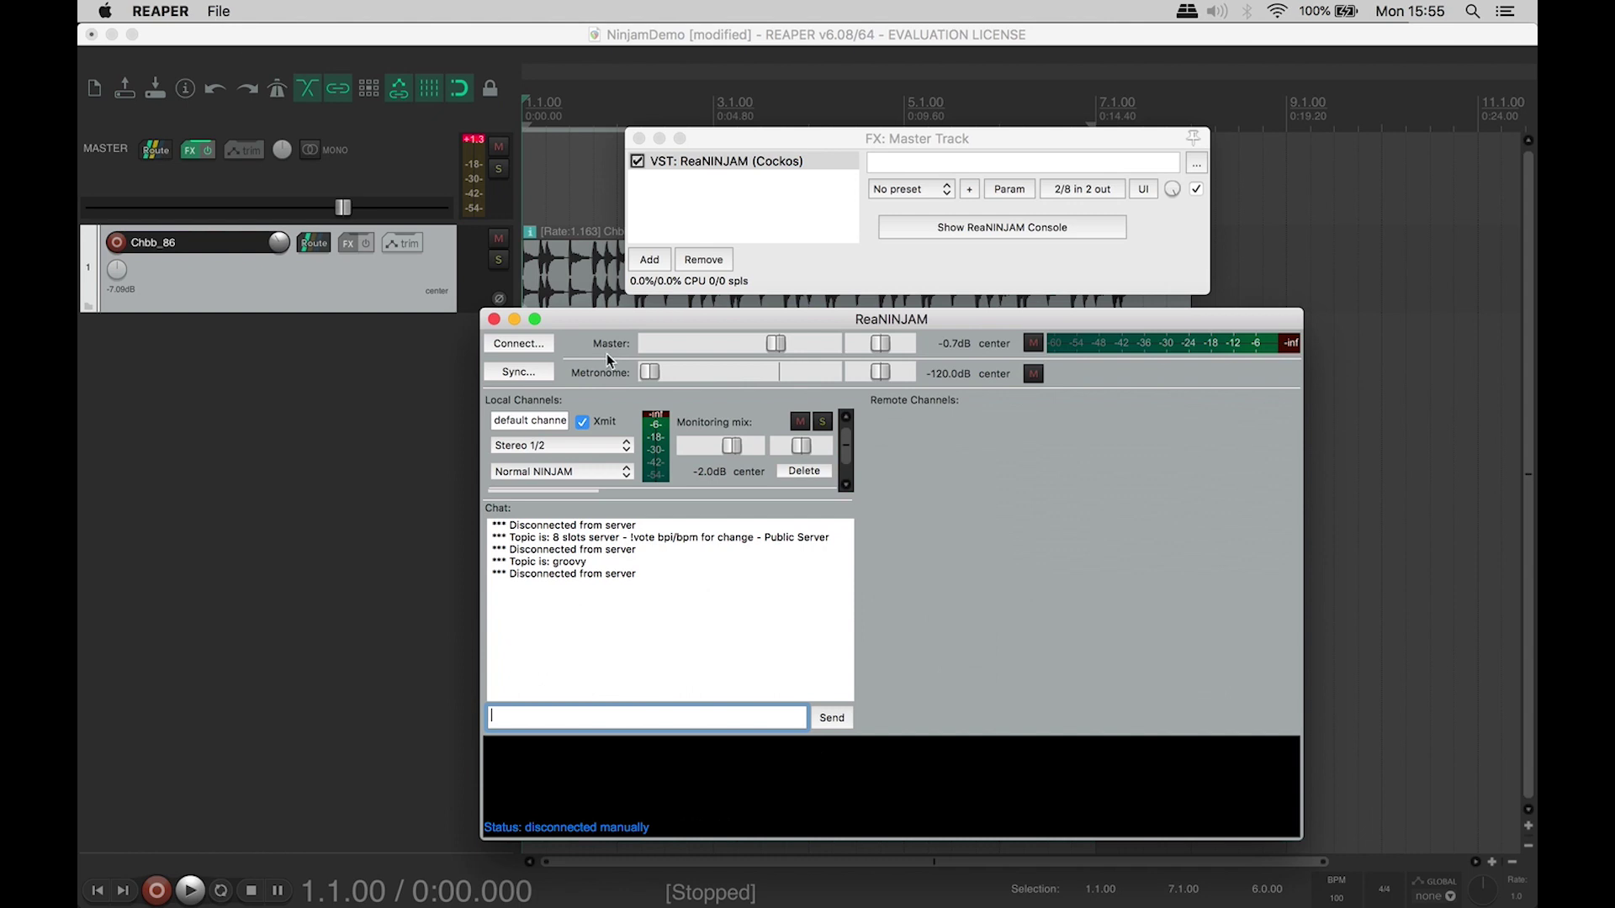
click(221, 13)
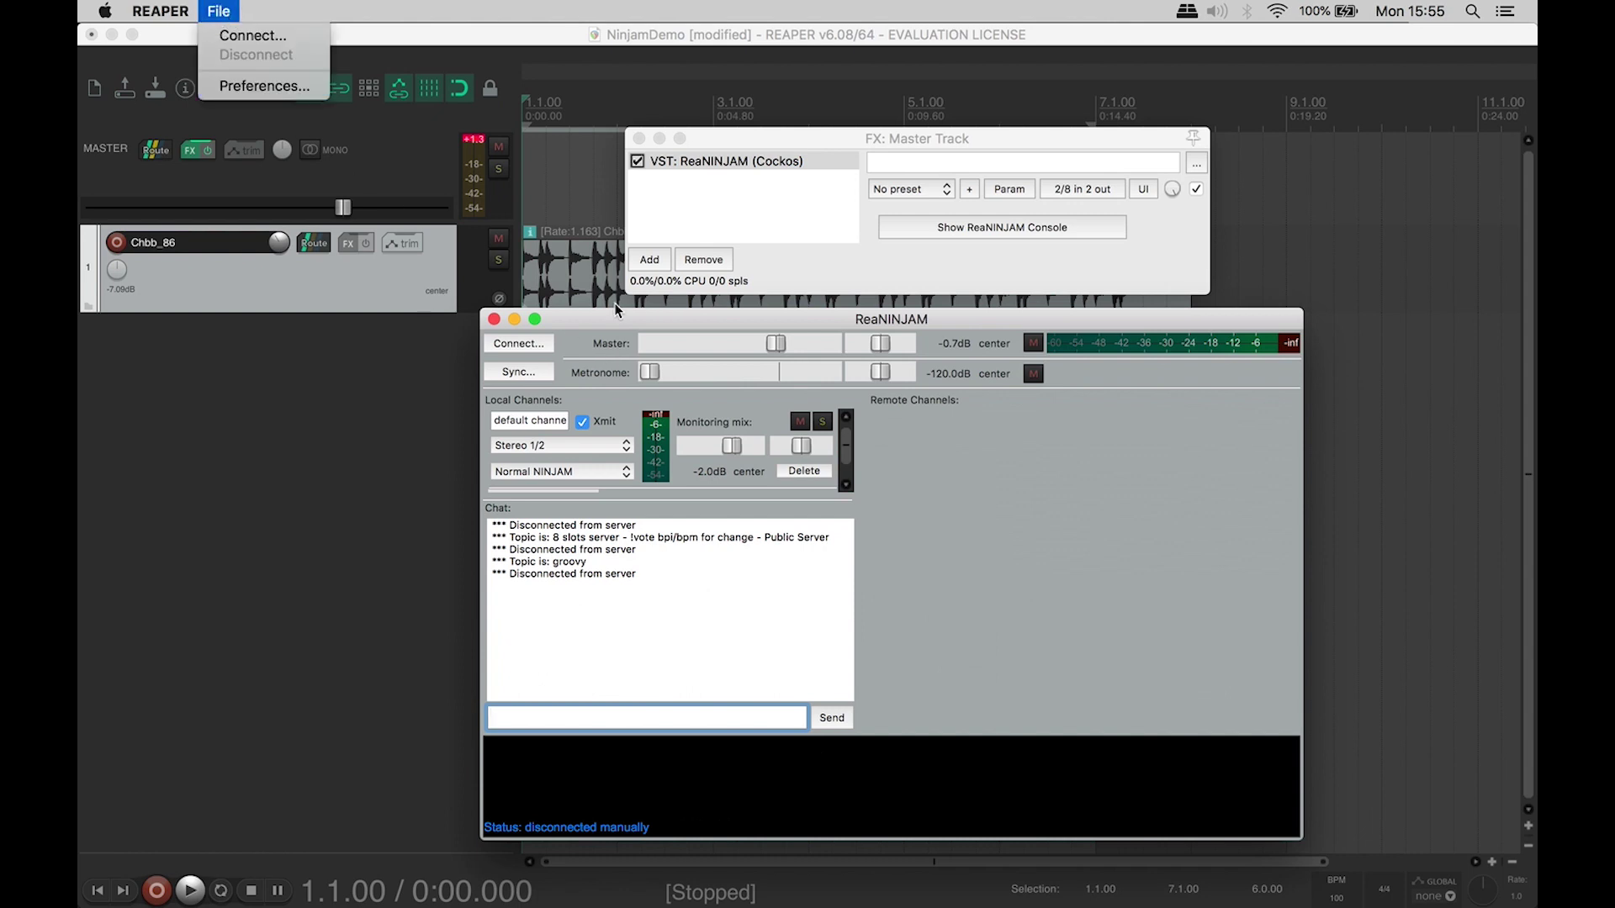
click(615, 310)
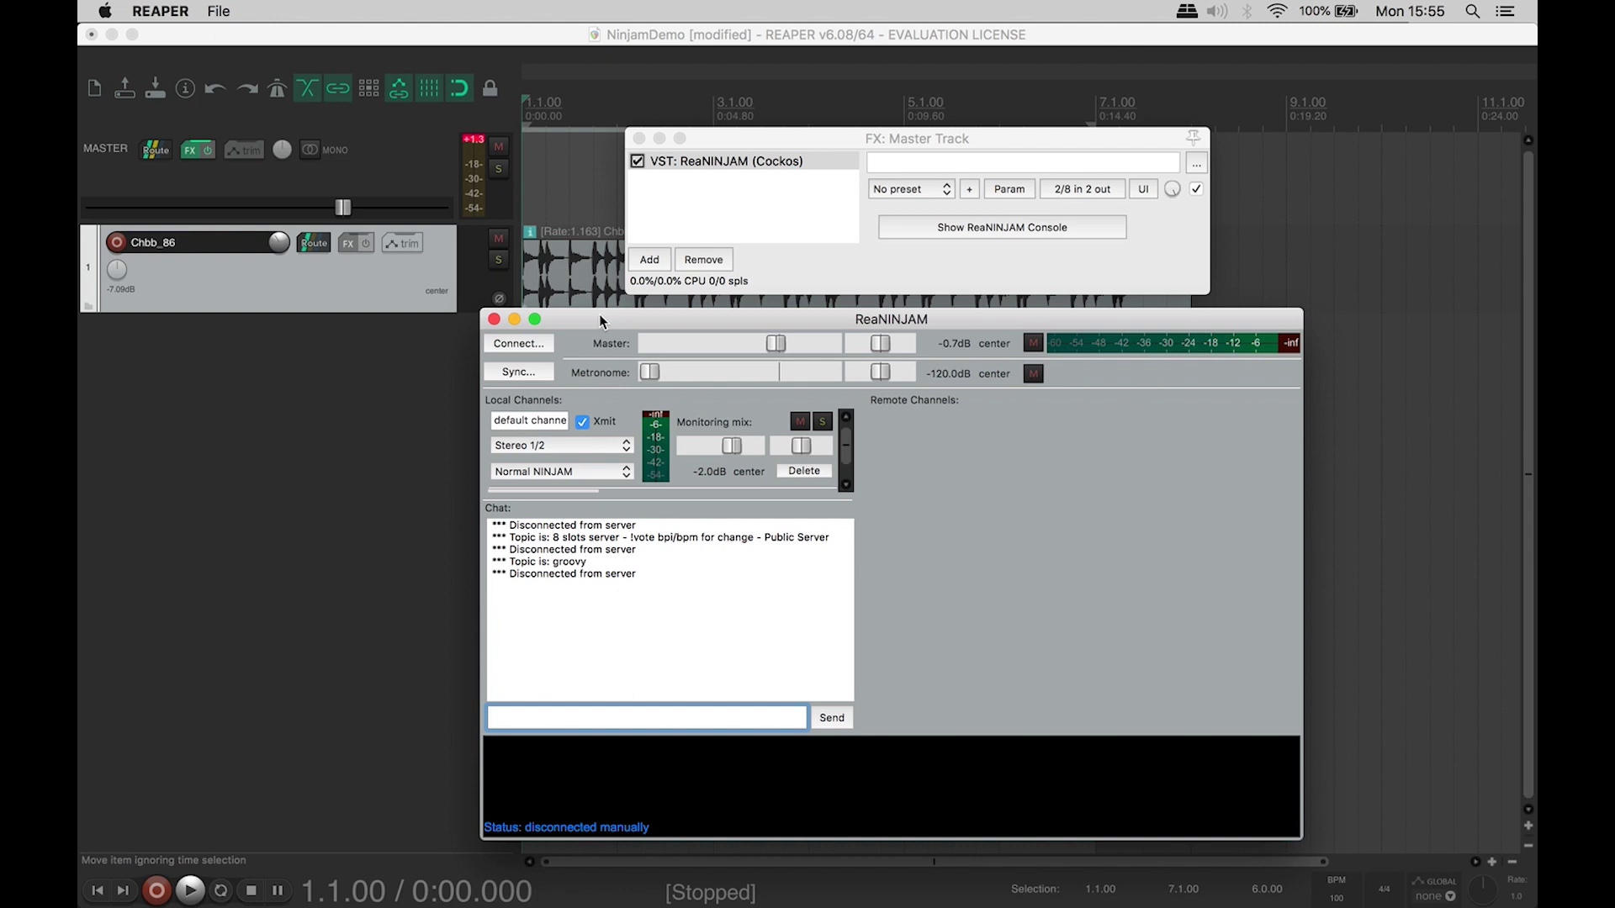
click(379, 384)
click(206, 10)
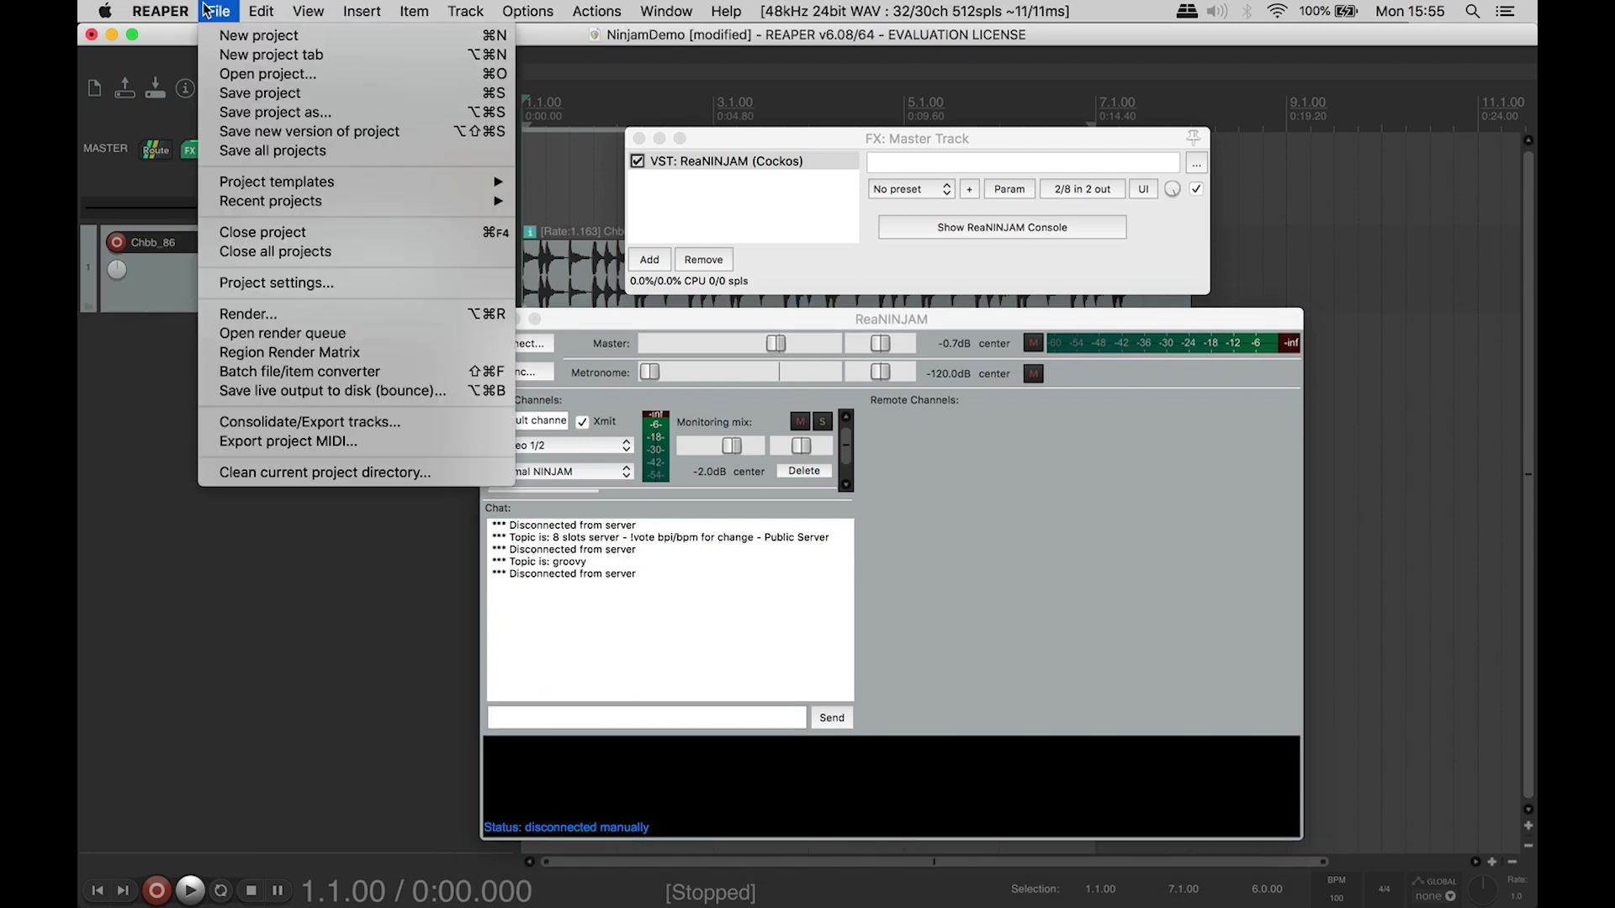
mouse_move(261, 10)
click(764, 337)
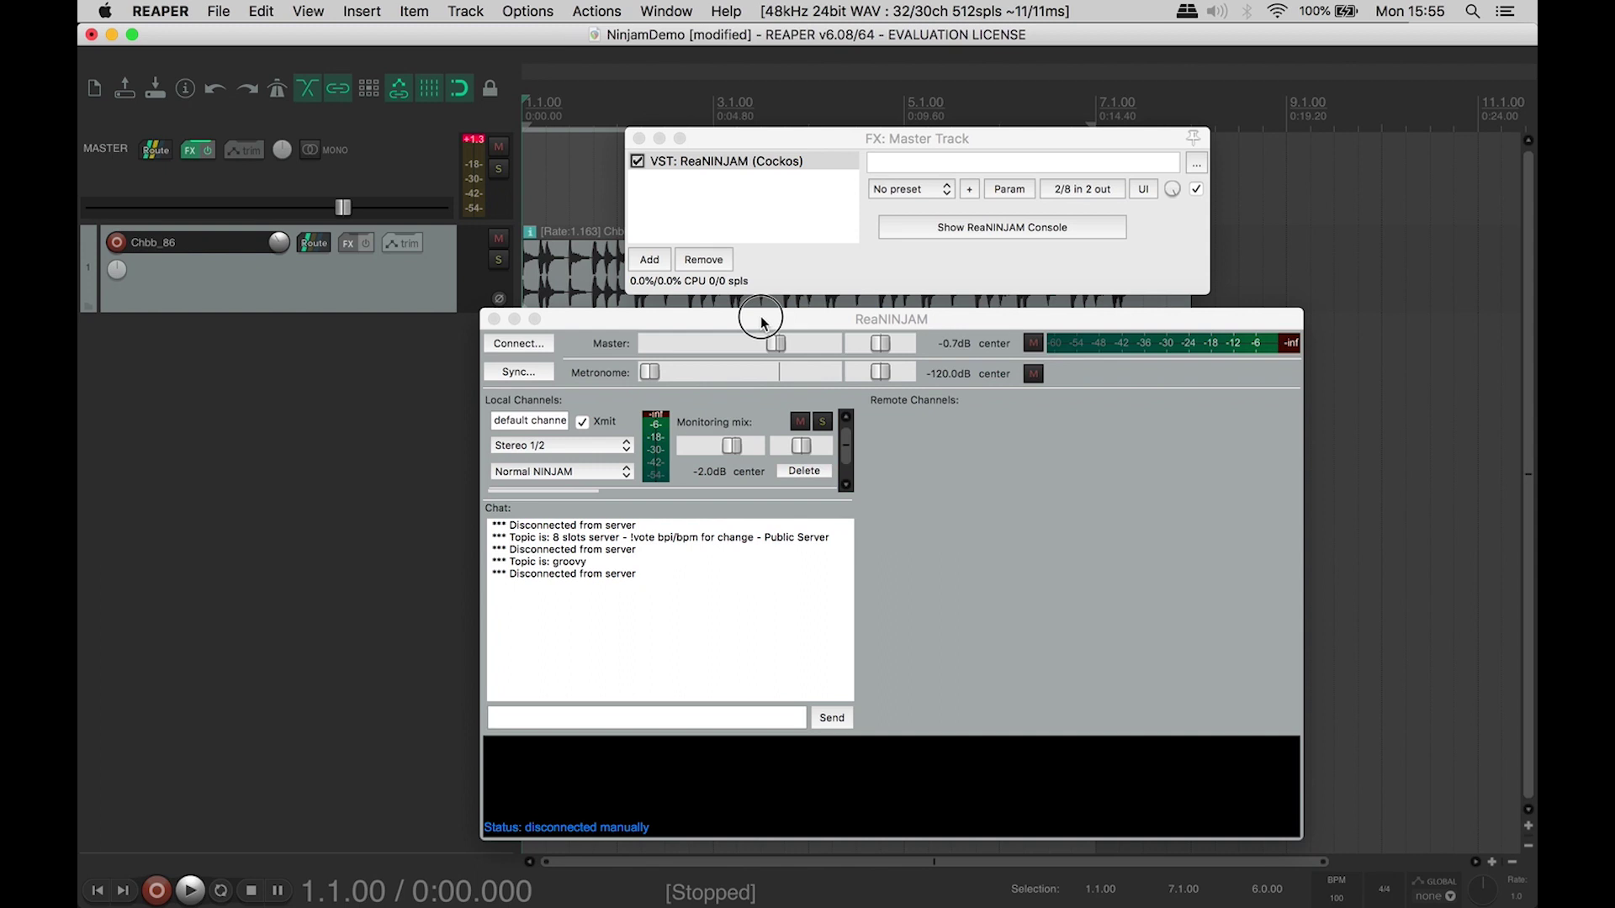
click(757, 318)
click(222, 12)
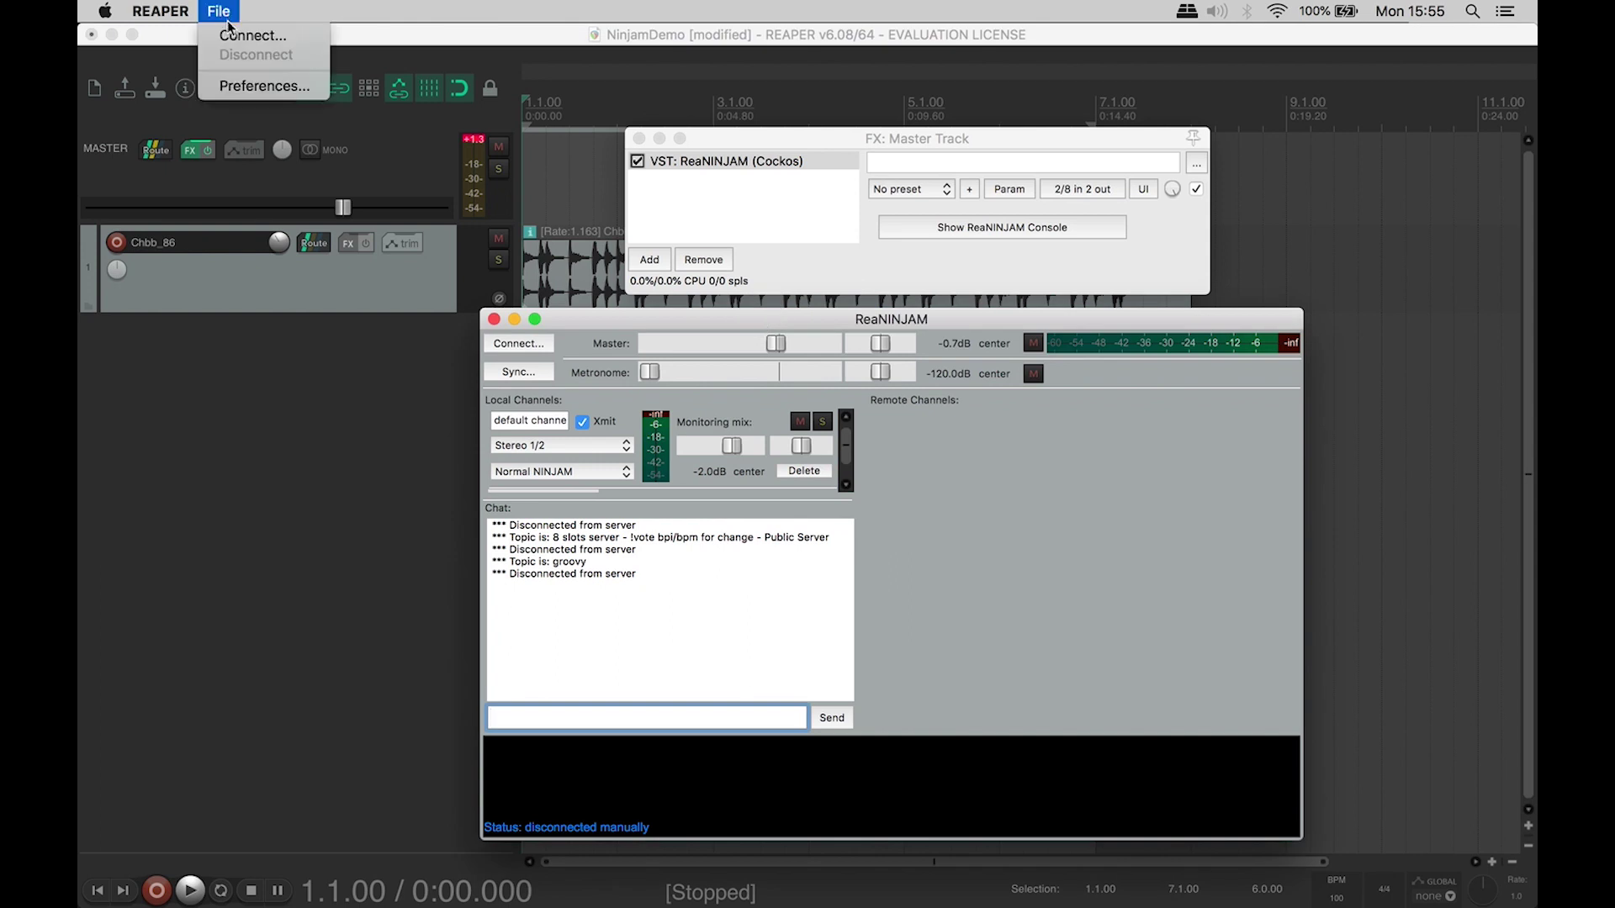
click(253, 82)
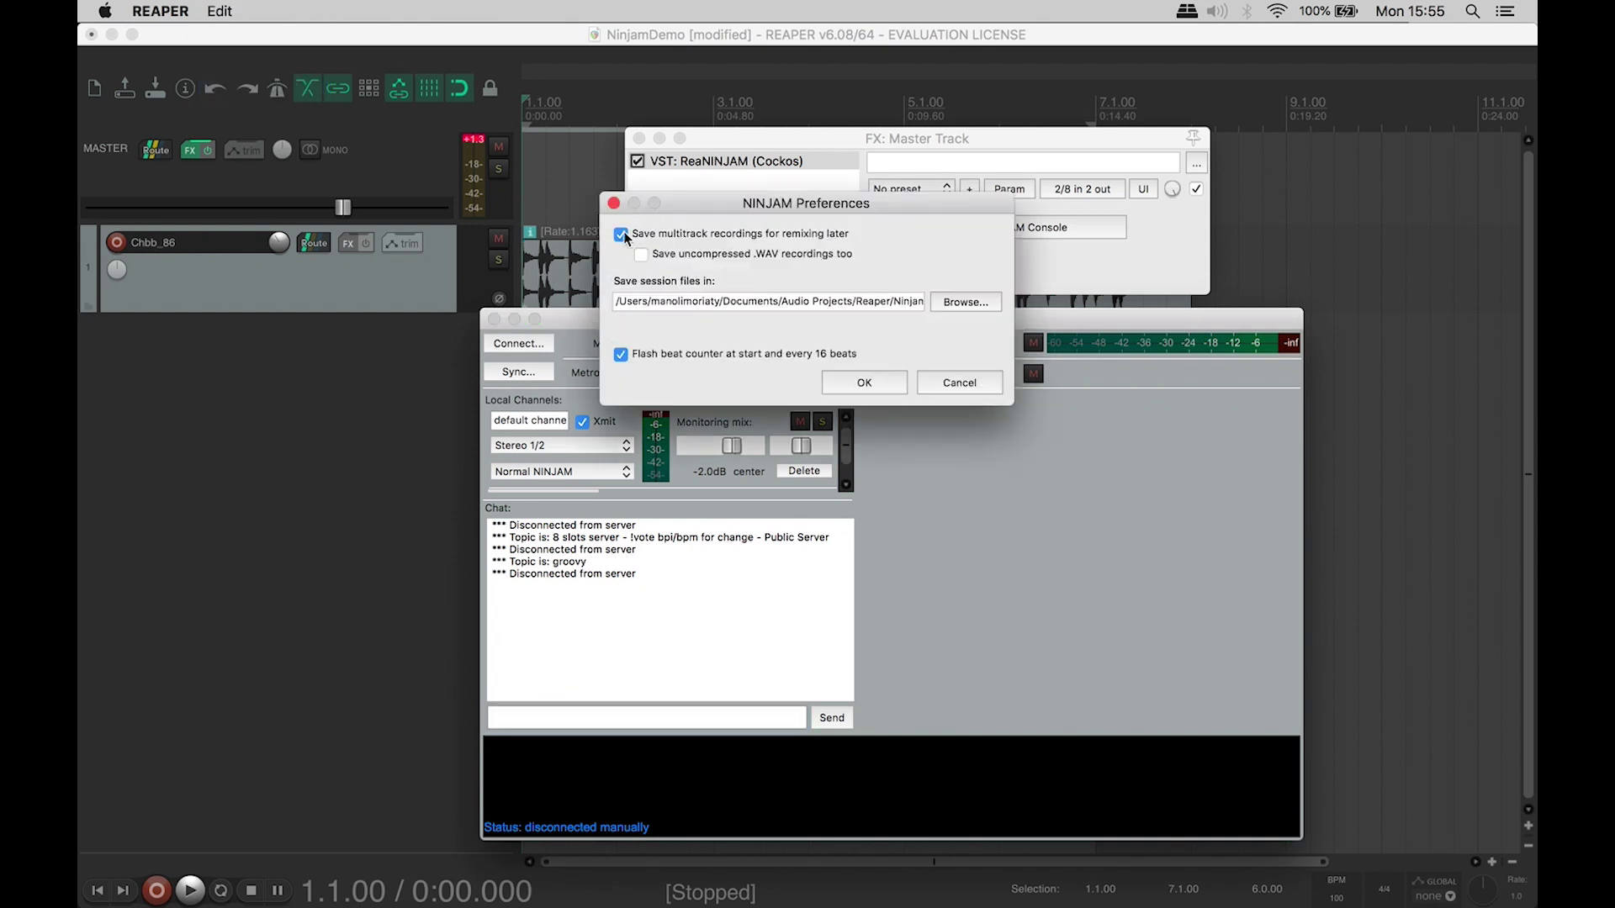
click(667, 300)
drag(677, 304, 775, 308)
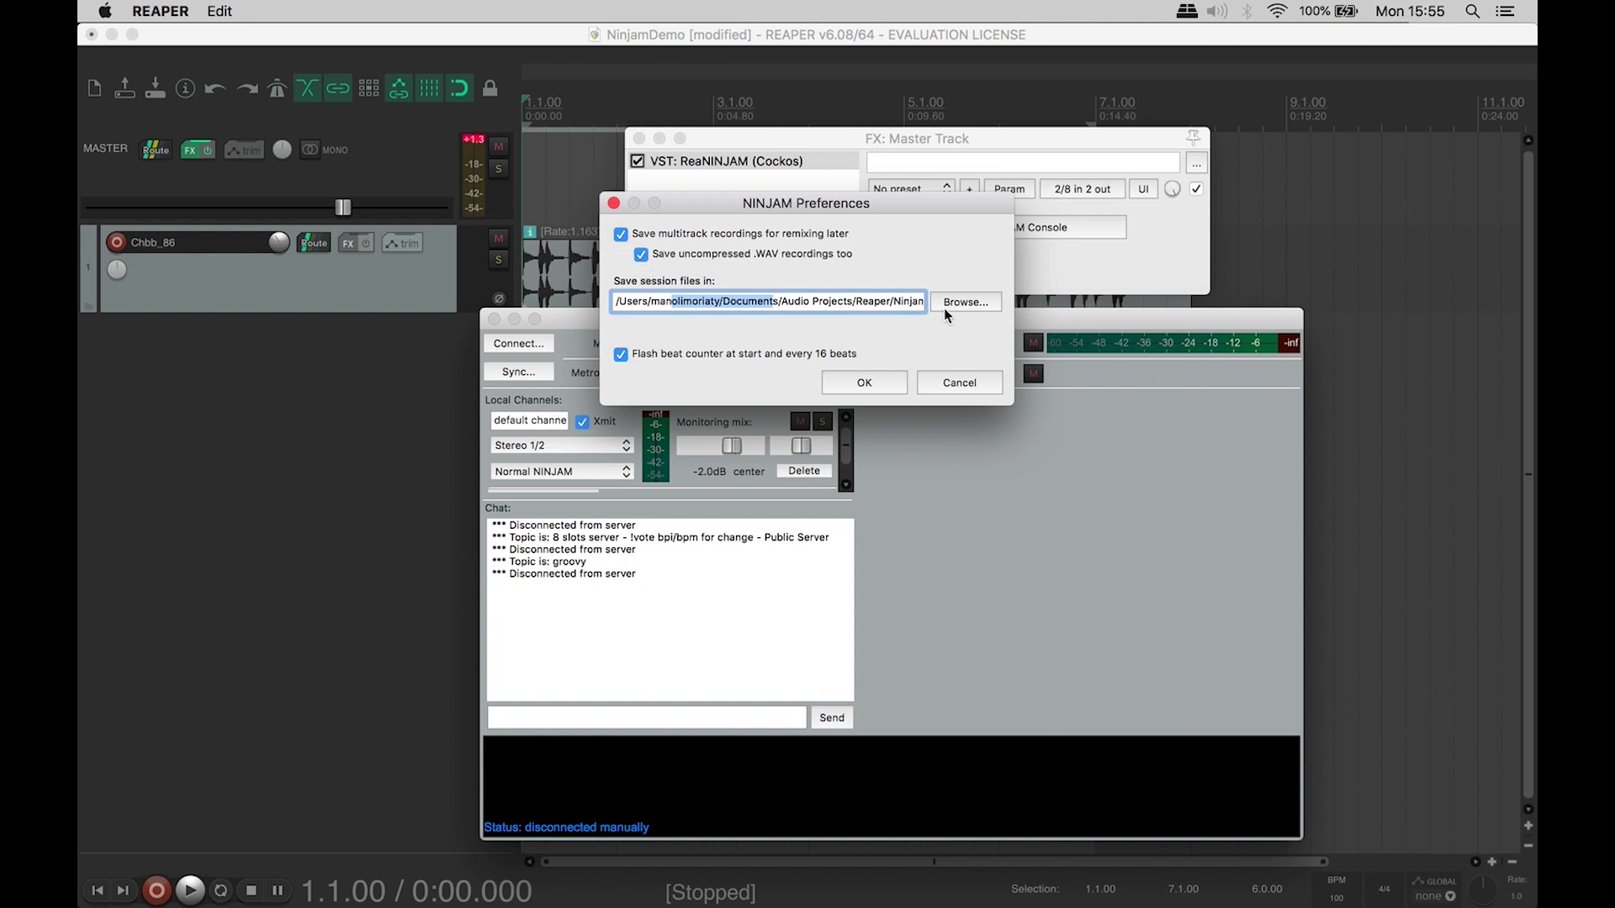
drag(889, 302, 942, 303)
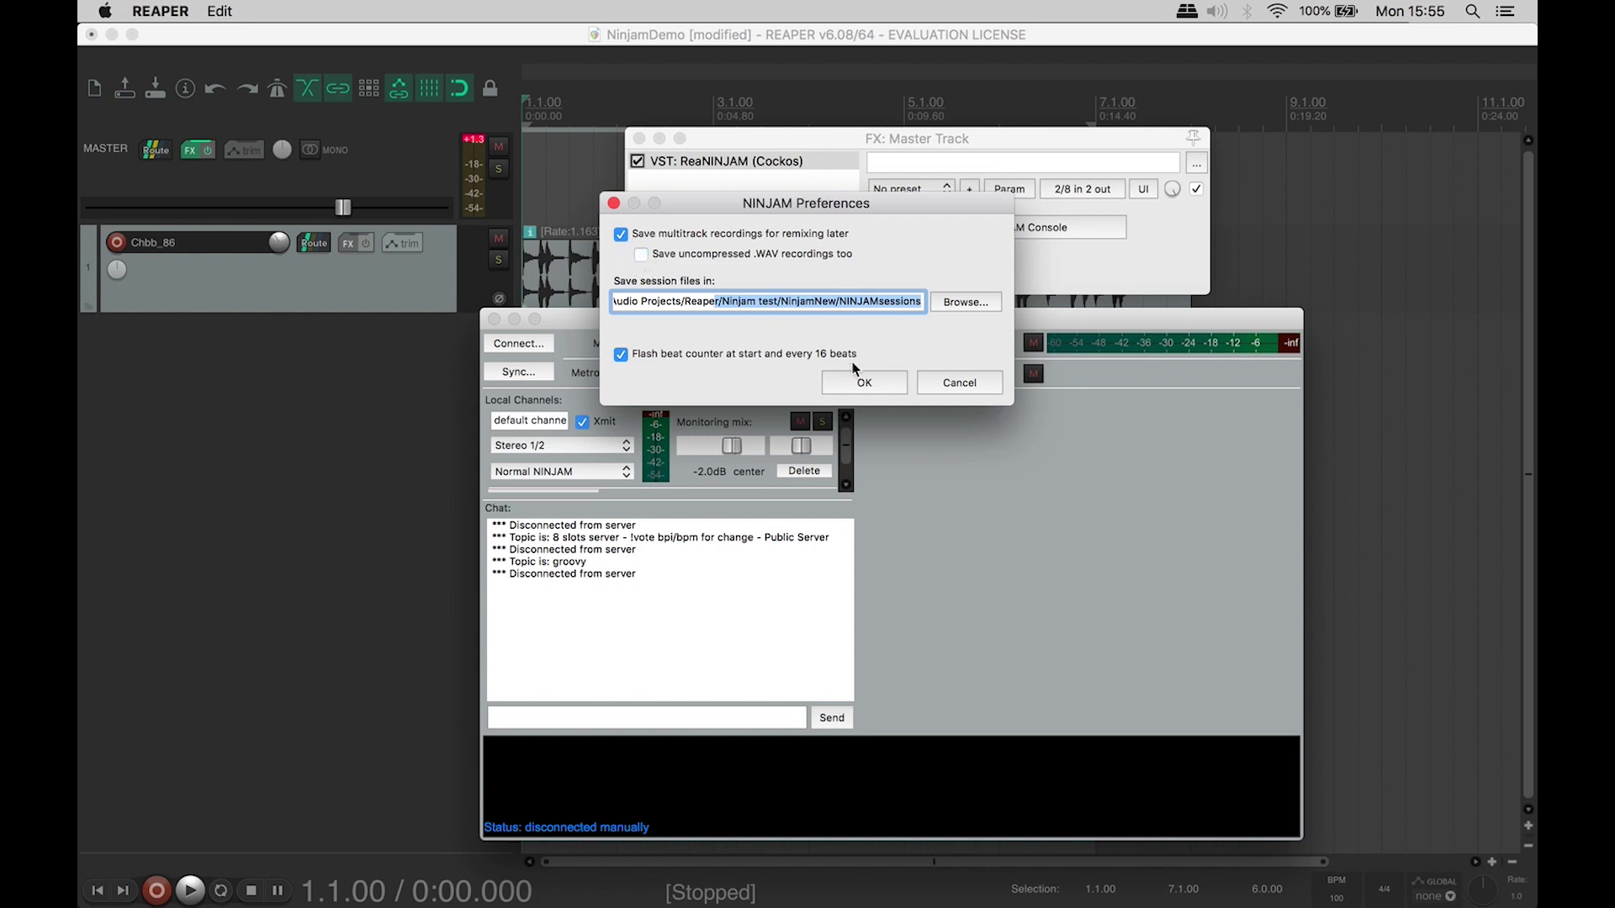
Step: Confirm the NINJAM Preferences, open the ReaNINJAM Connect settings, then switch to Safari
click(864, 383)
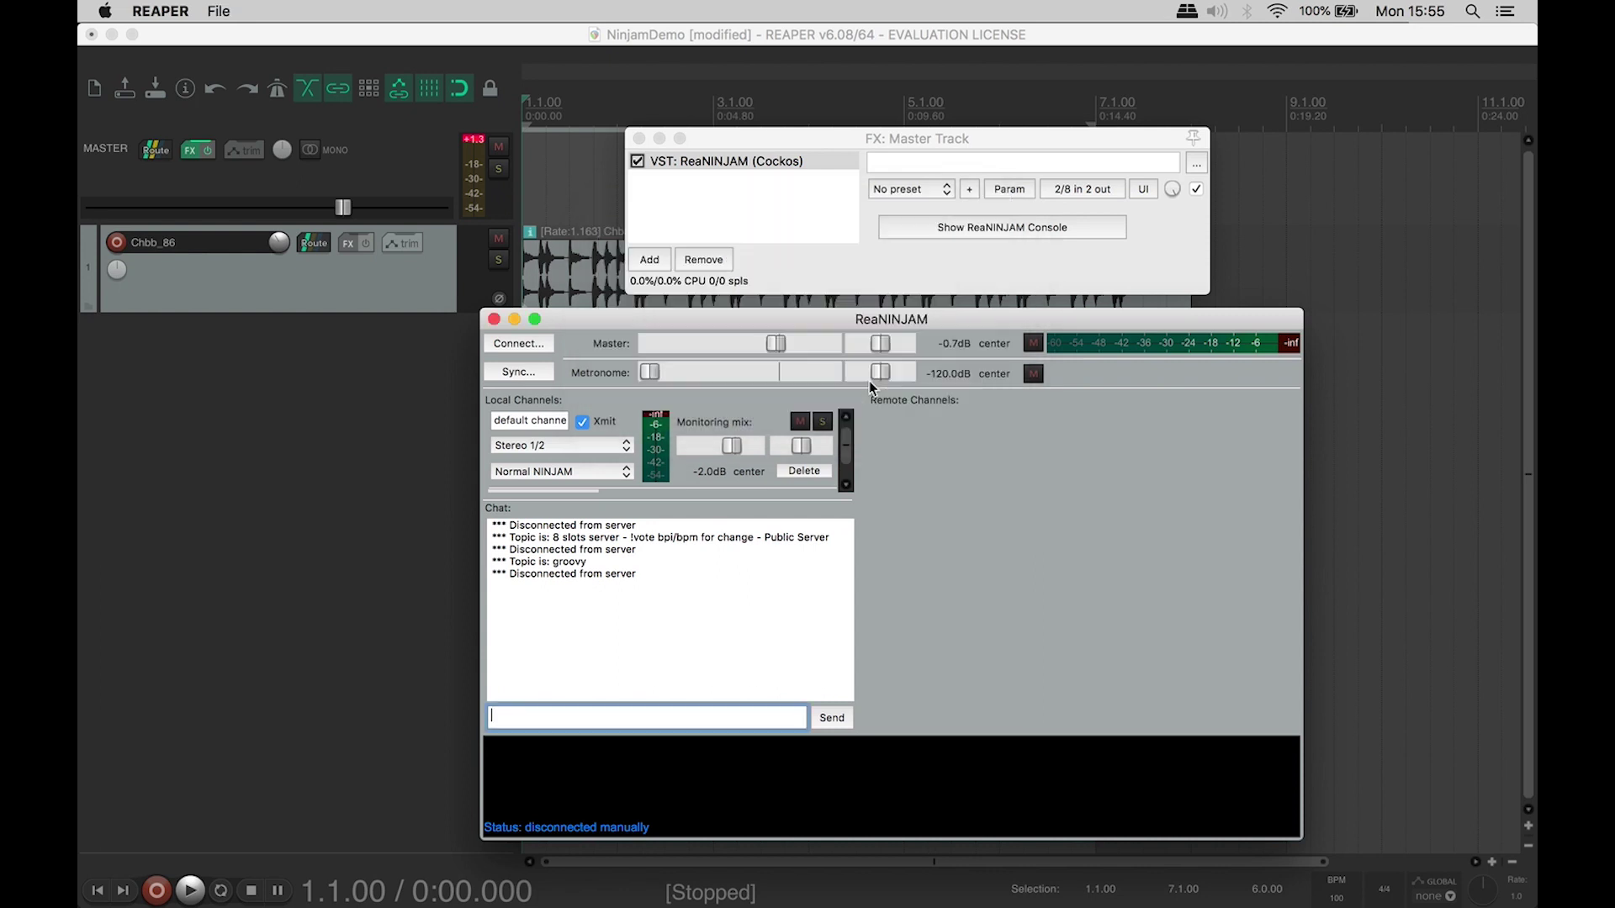
click(530, 345)
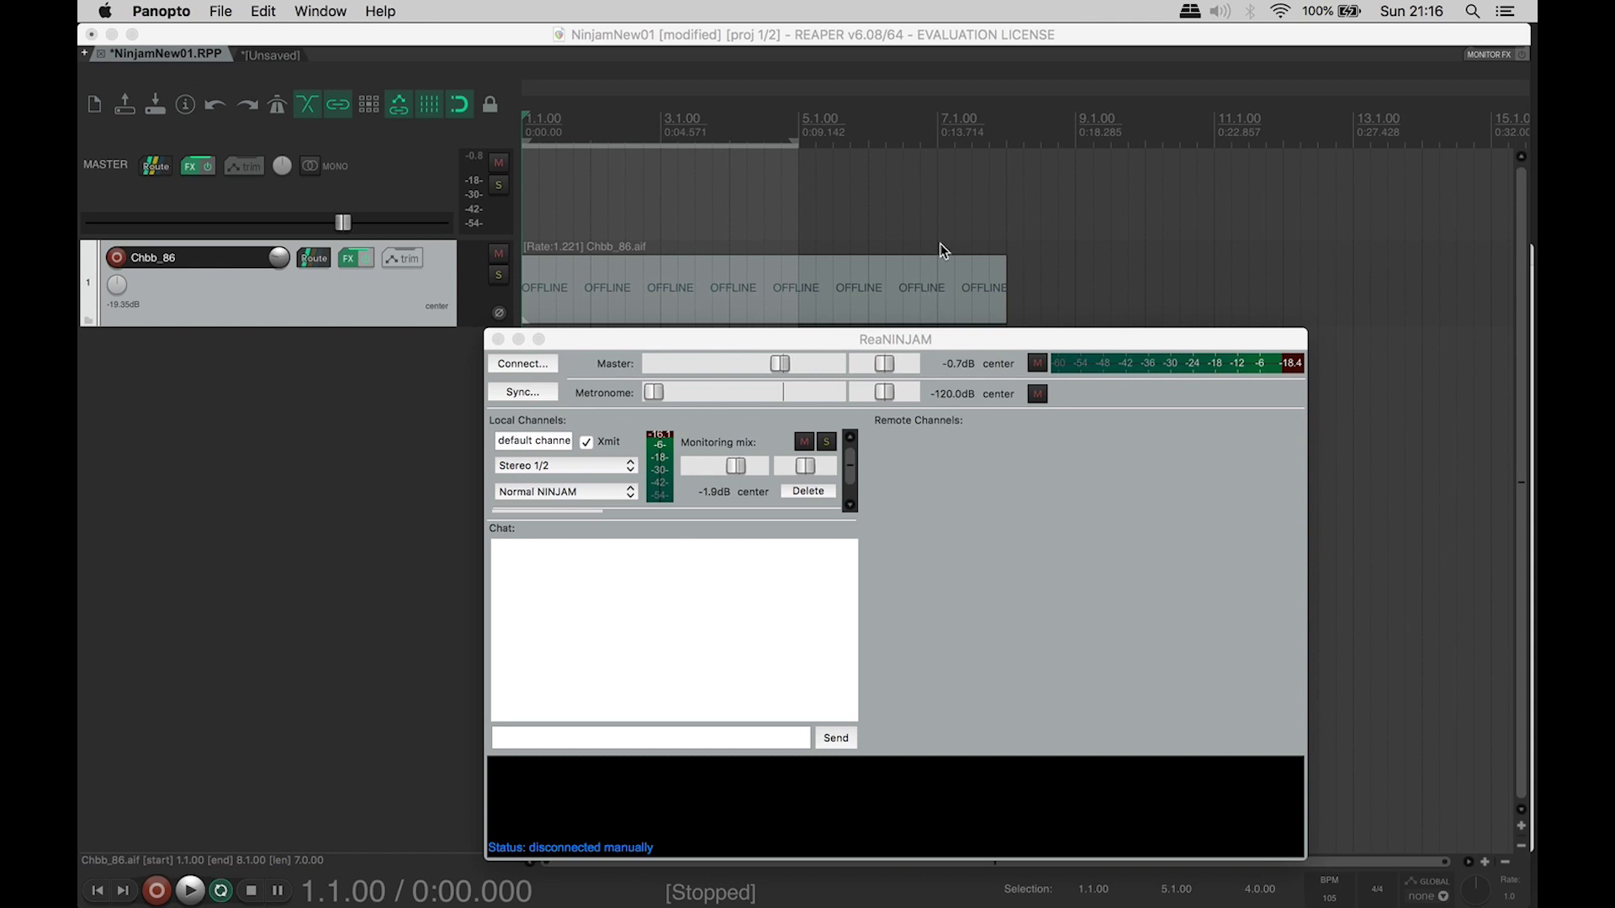
key(super+Tab)
key(super+Tab)
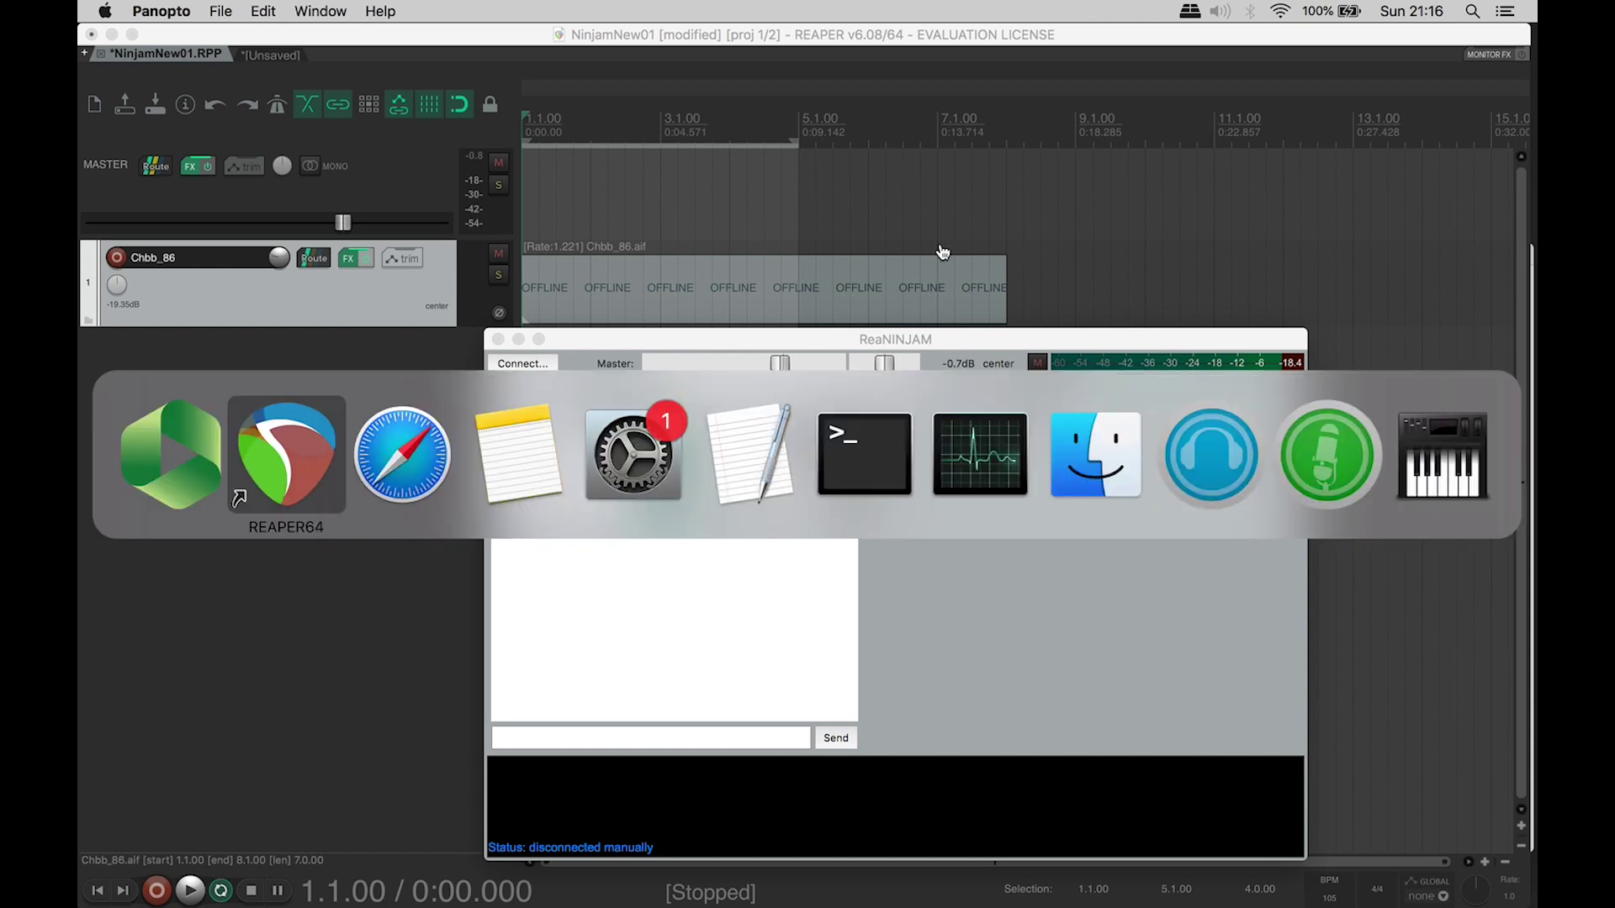
Step: Open the 'Cockos Incorporated | Server Setup Guide' tab and read its configuration options, like default port 2049
click(1018, 76)
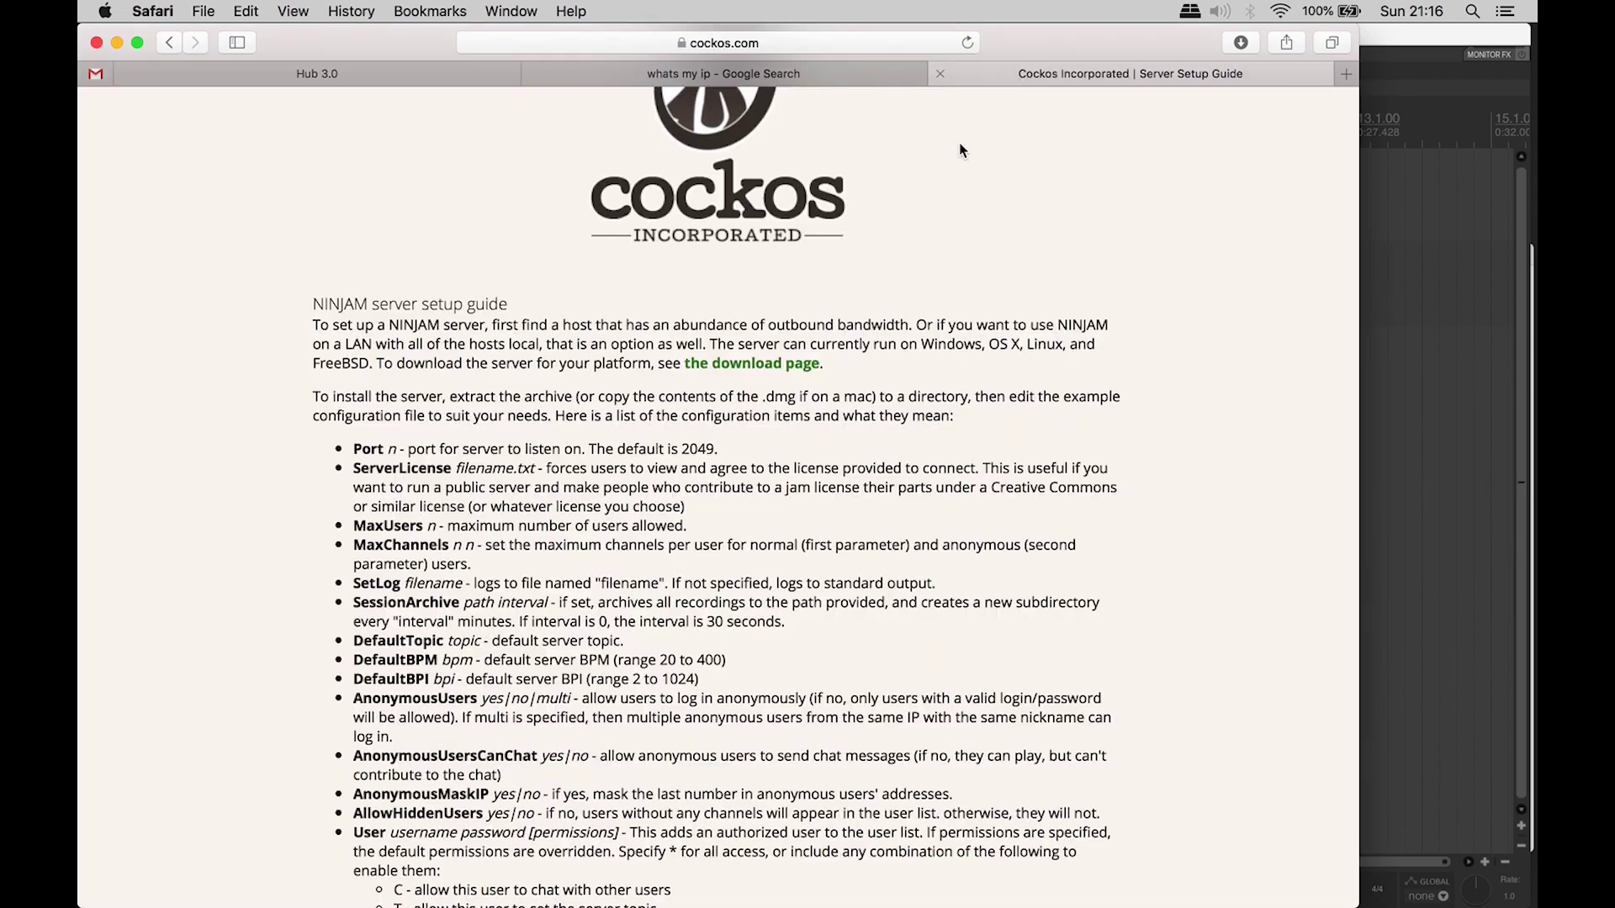
click(820, 46)
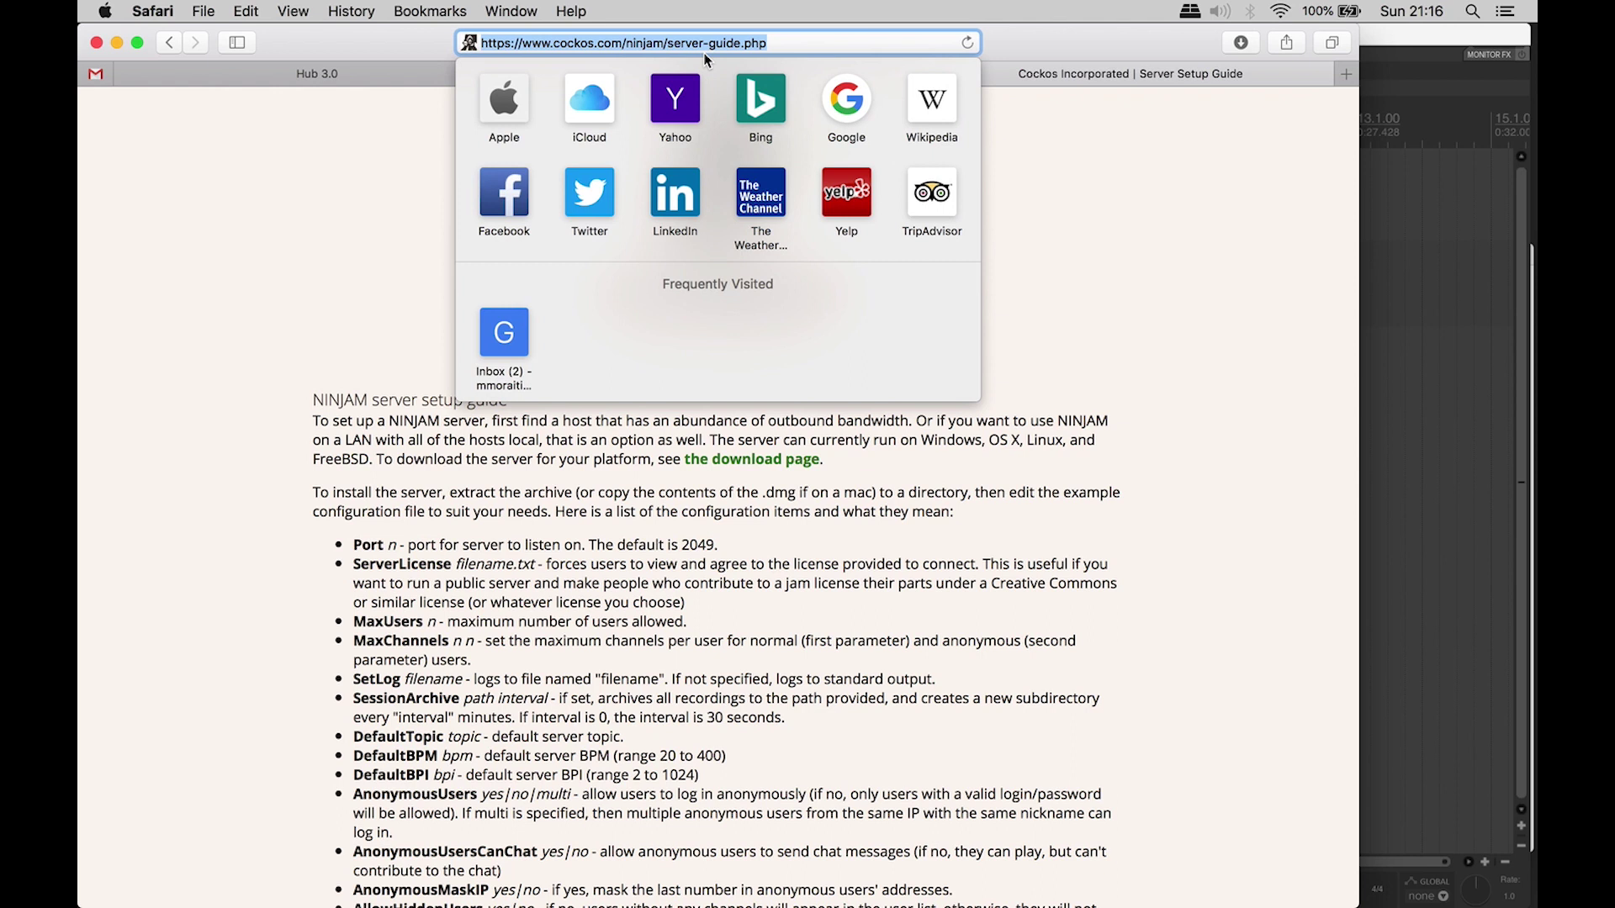
click(1002, 605)
scroll(1001, 606, down, 5)
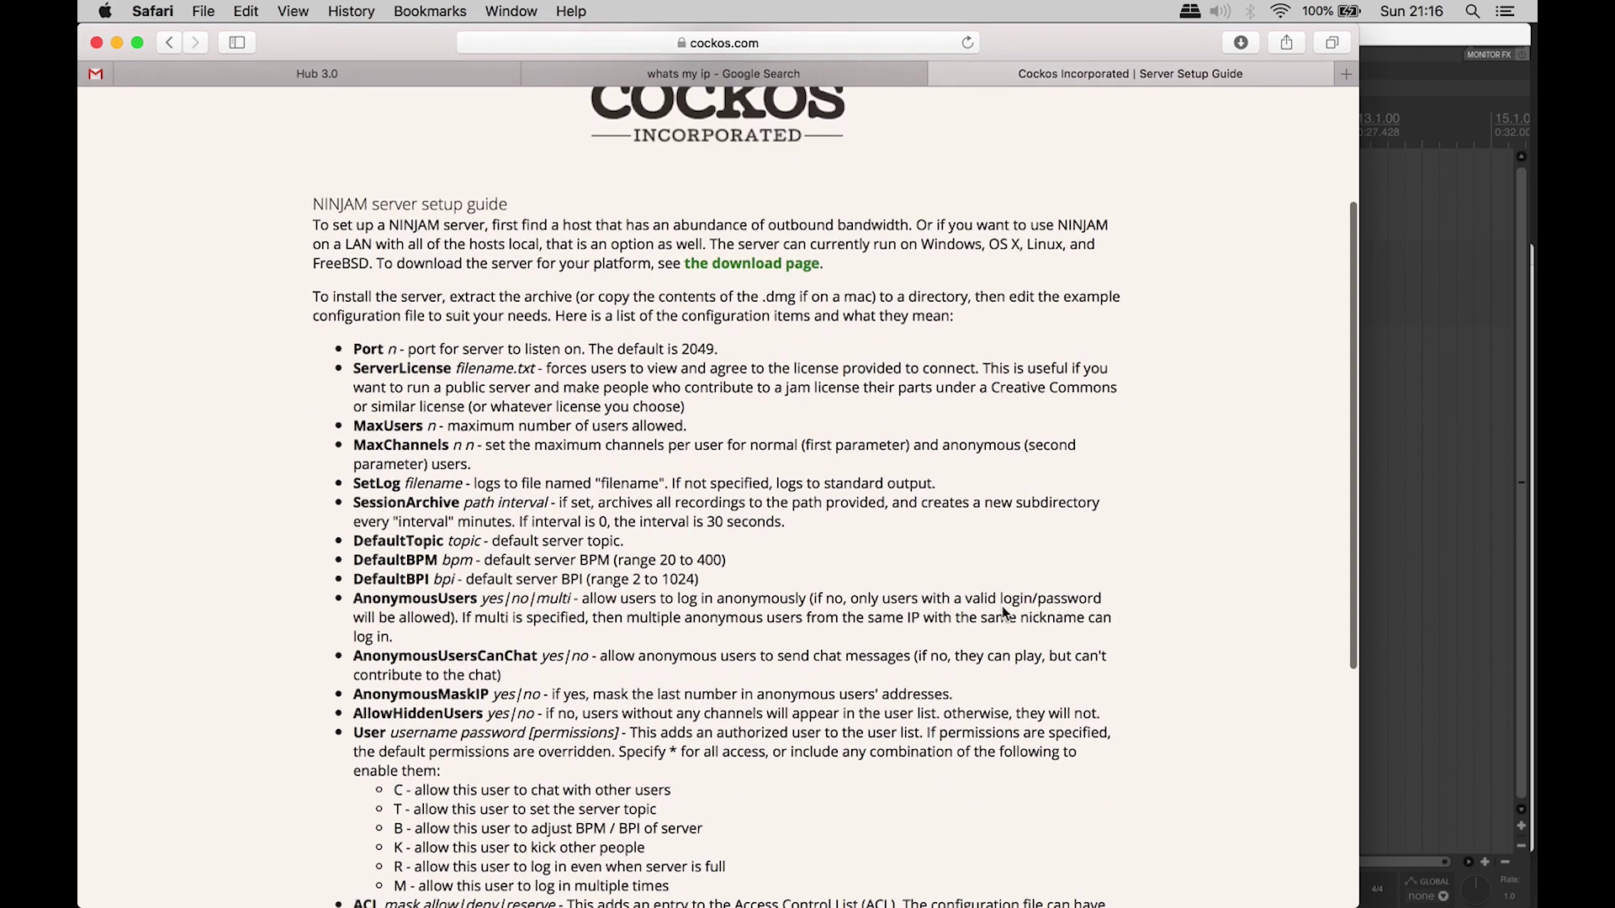
scroll(1002, 606, up, 5)
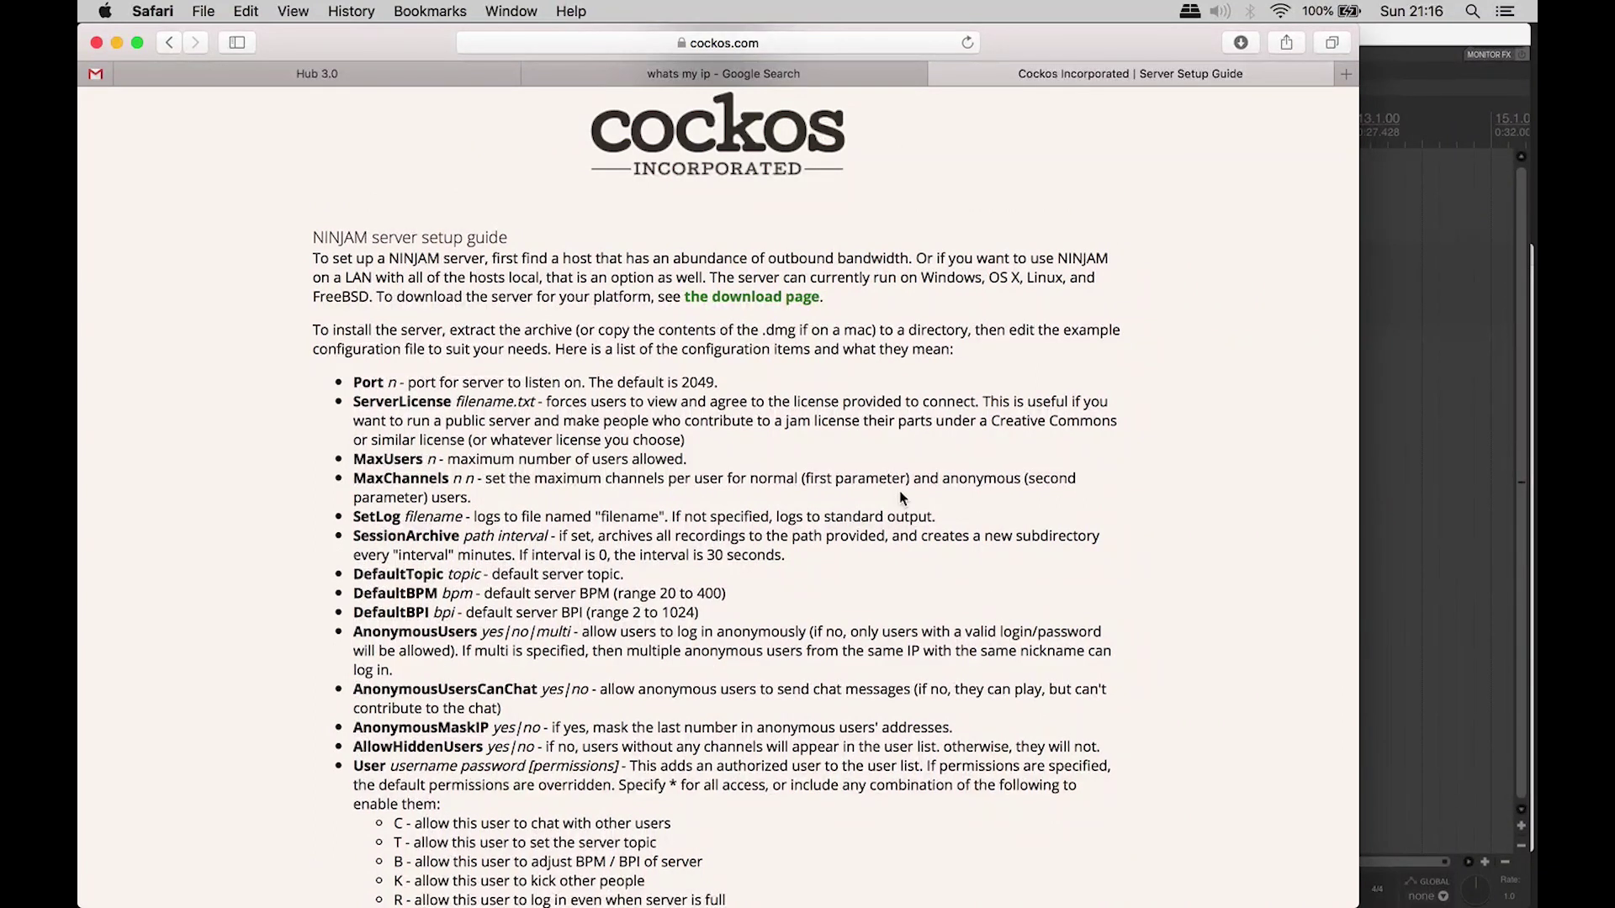
scroll(675, 469, up, 1)
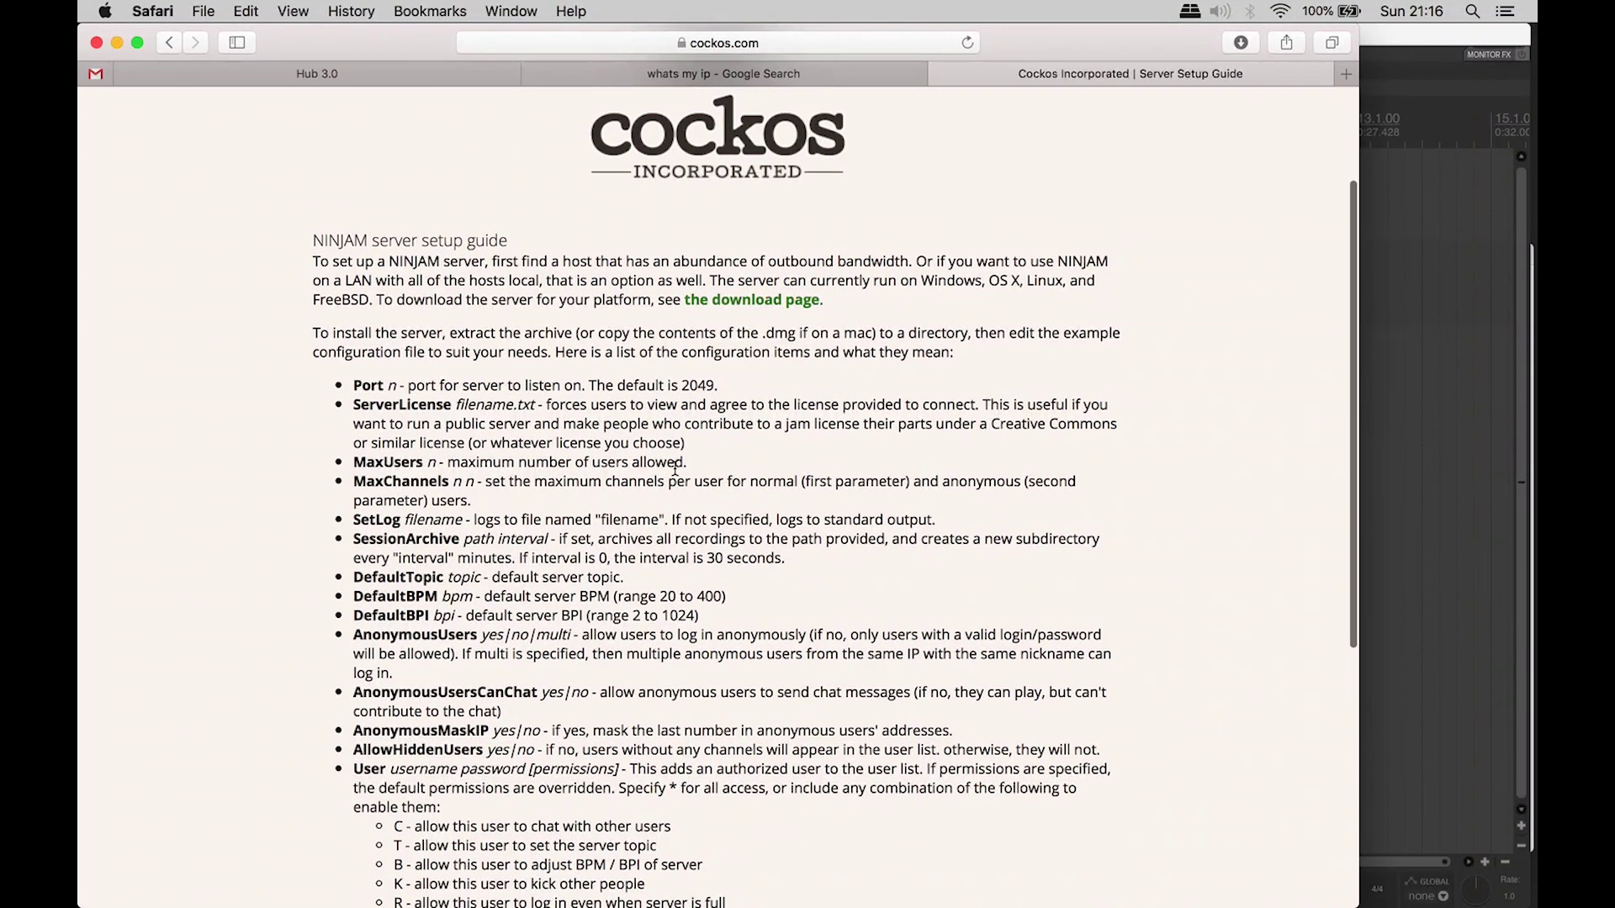
scroll(674, 469, down, 2)
scroll(670, 454, up, 5)
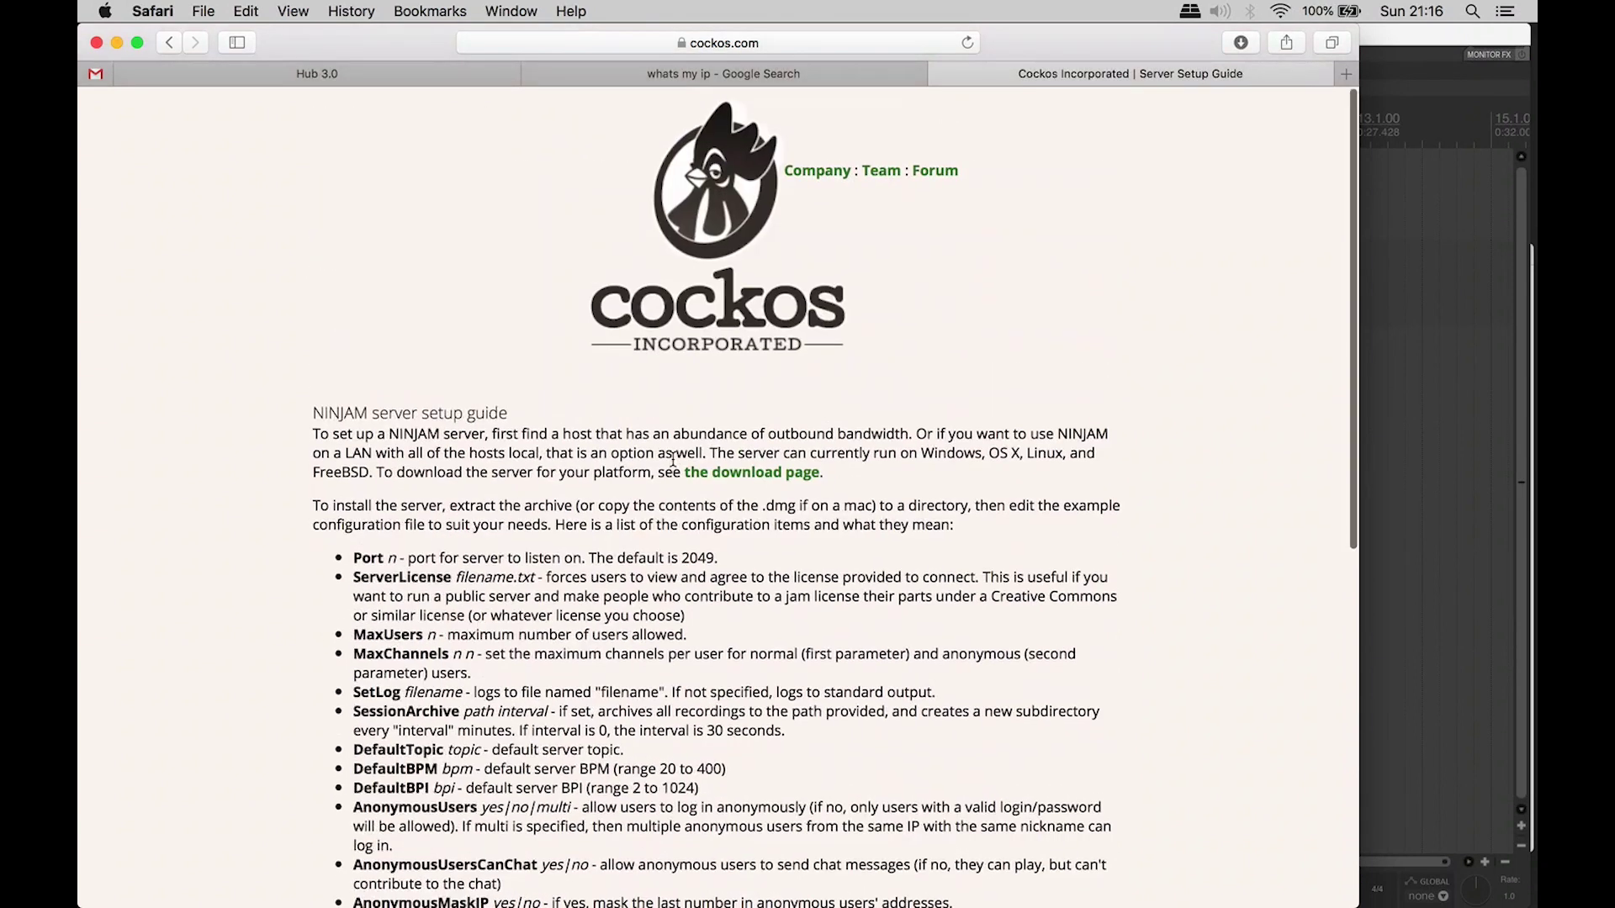
scroll(671, 454, down, 10)
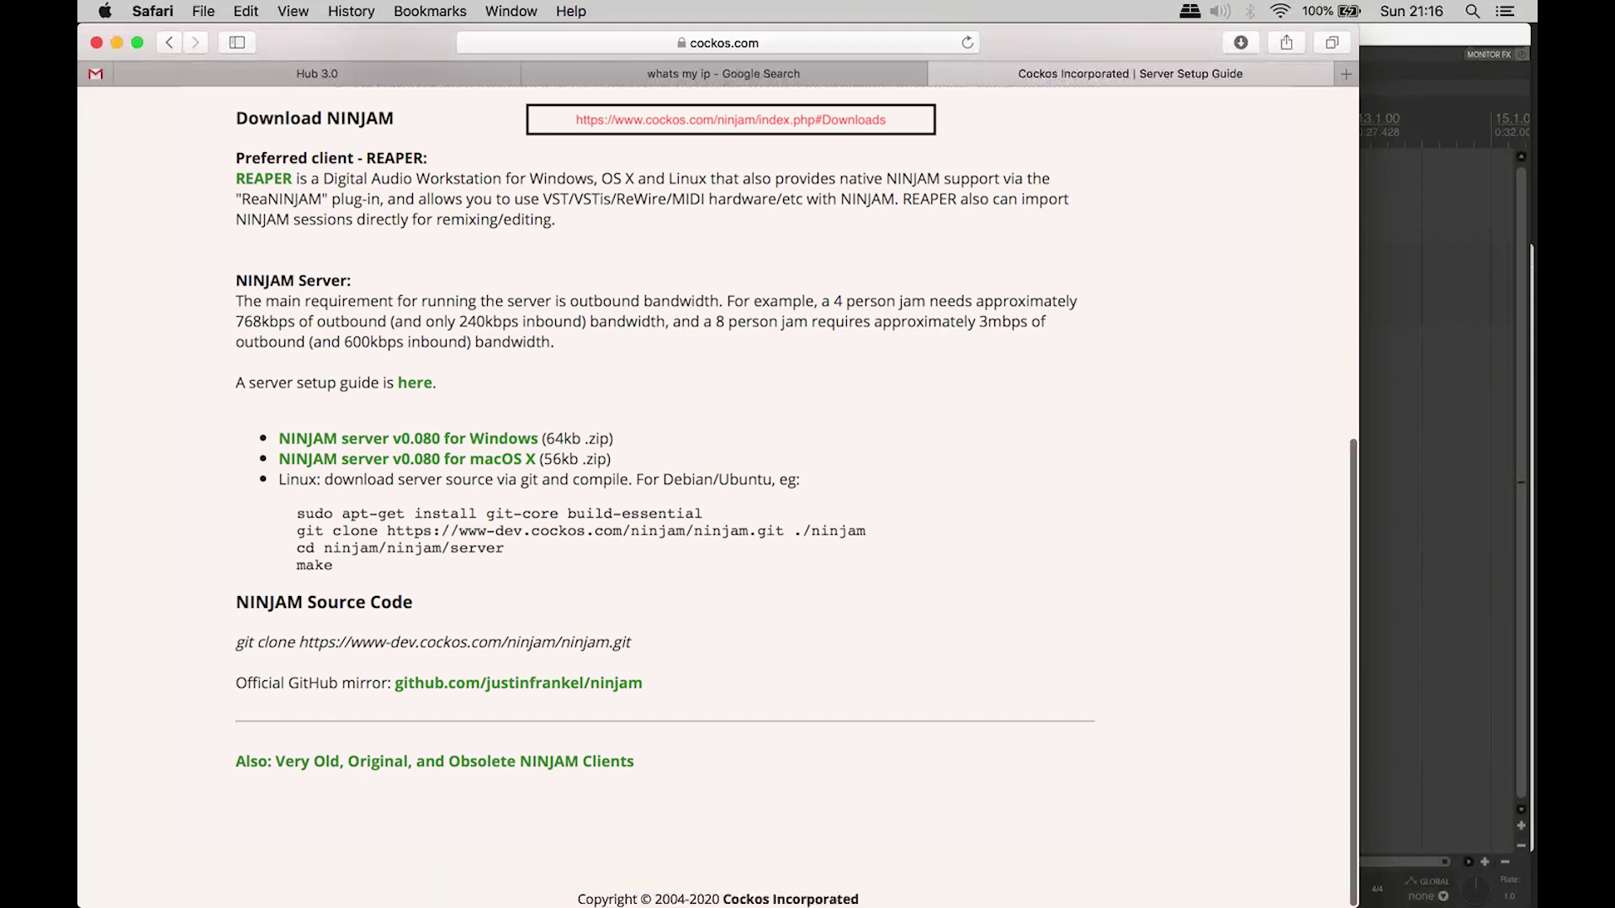
scroll(715, 505, up, 10)
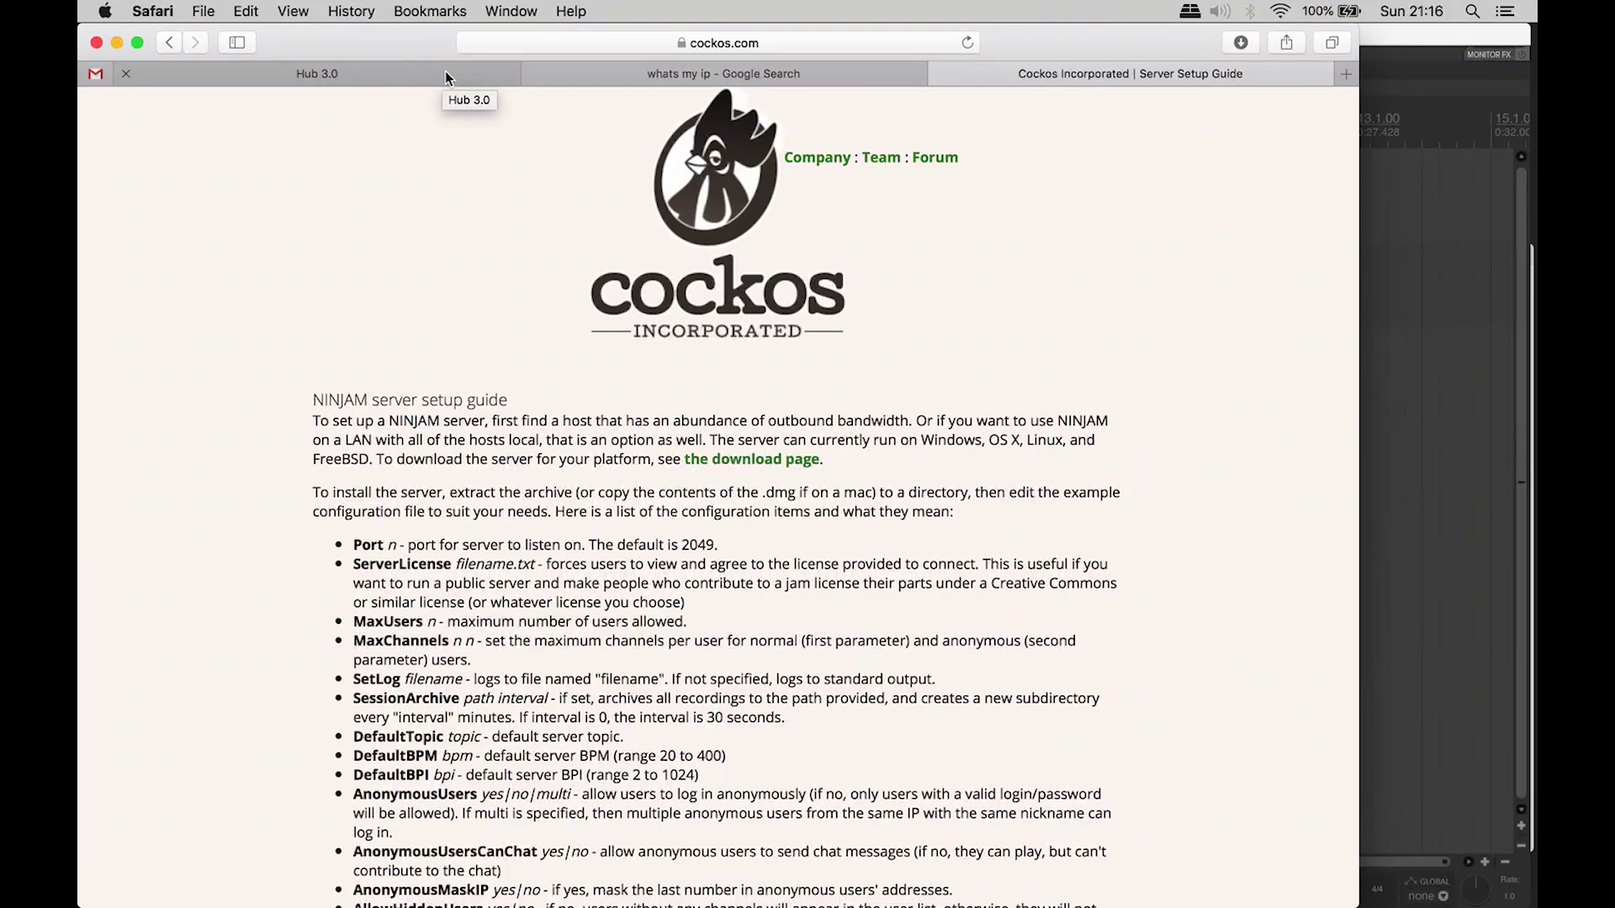
Step: Load the Hub 3.0 port forwarding page under Advanced settings > Security, then reread the Cockos guide
click(446, 76)
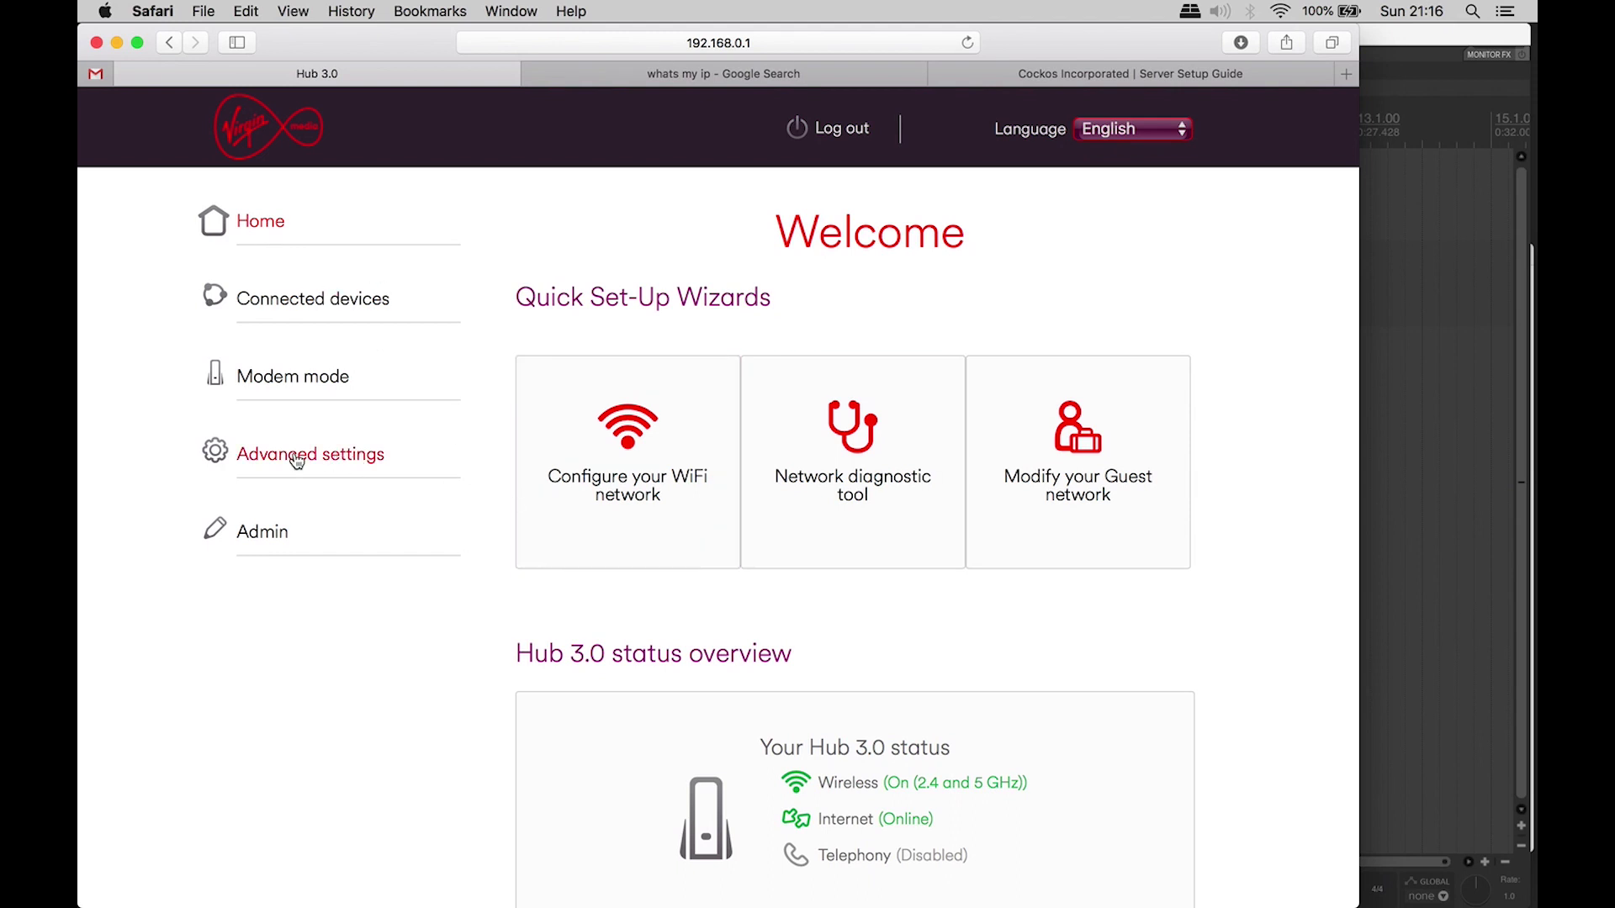
click(296, 461)
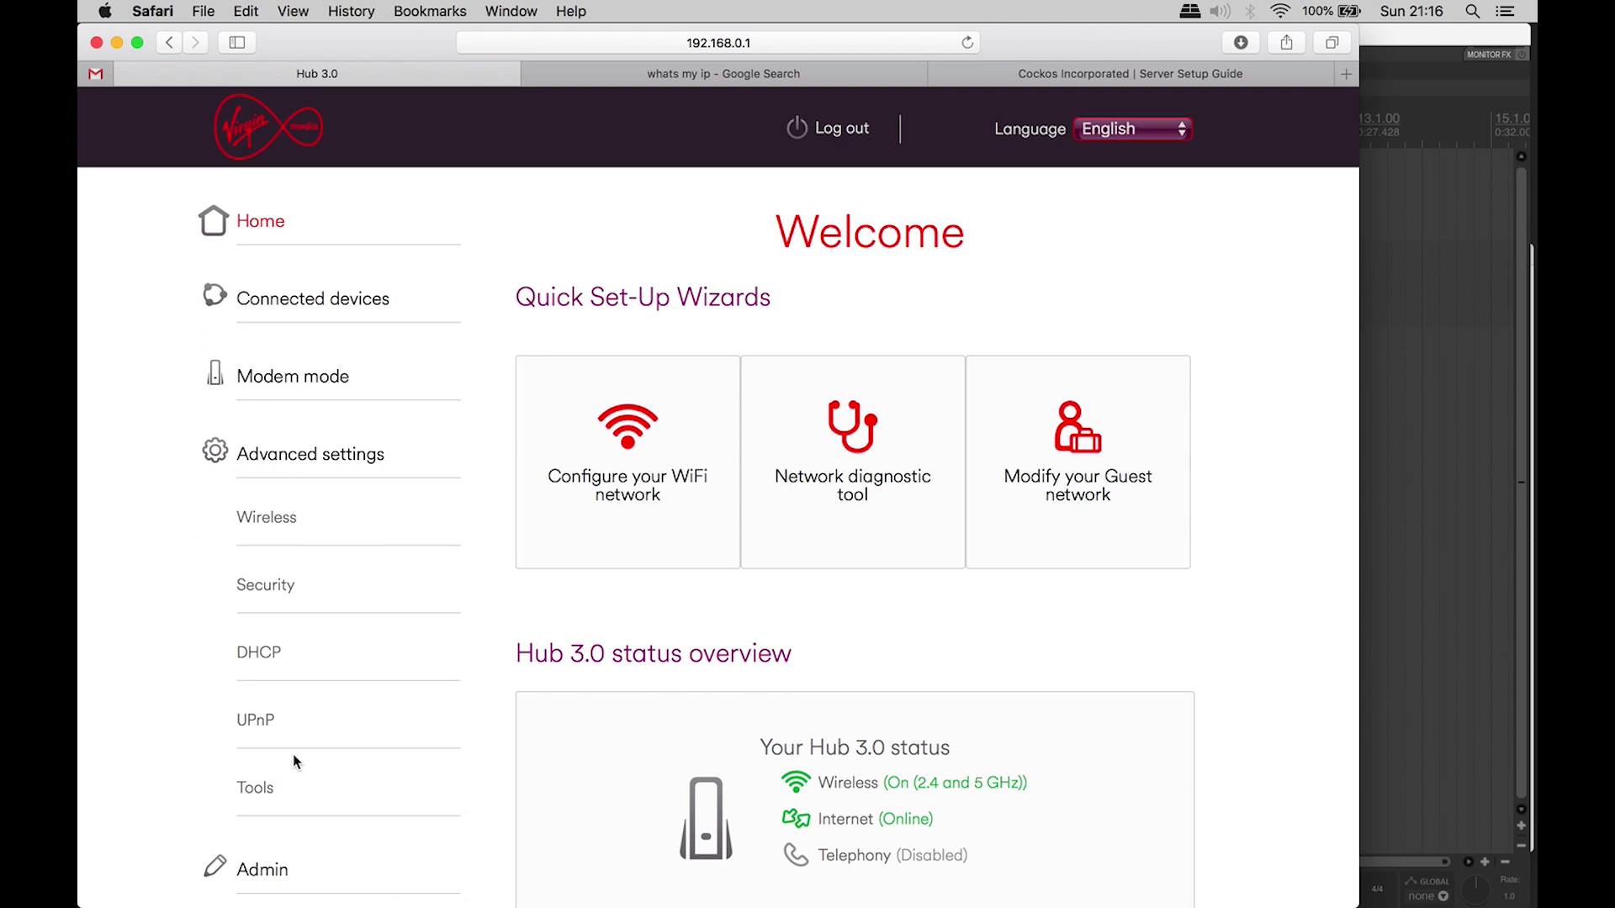
click(282, 586)
scroll(482, 692, down, 2)
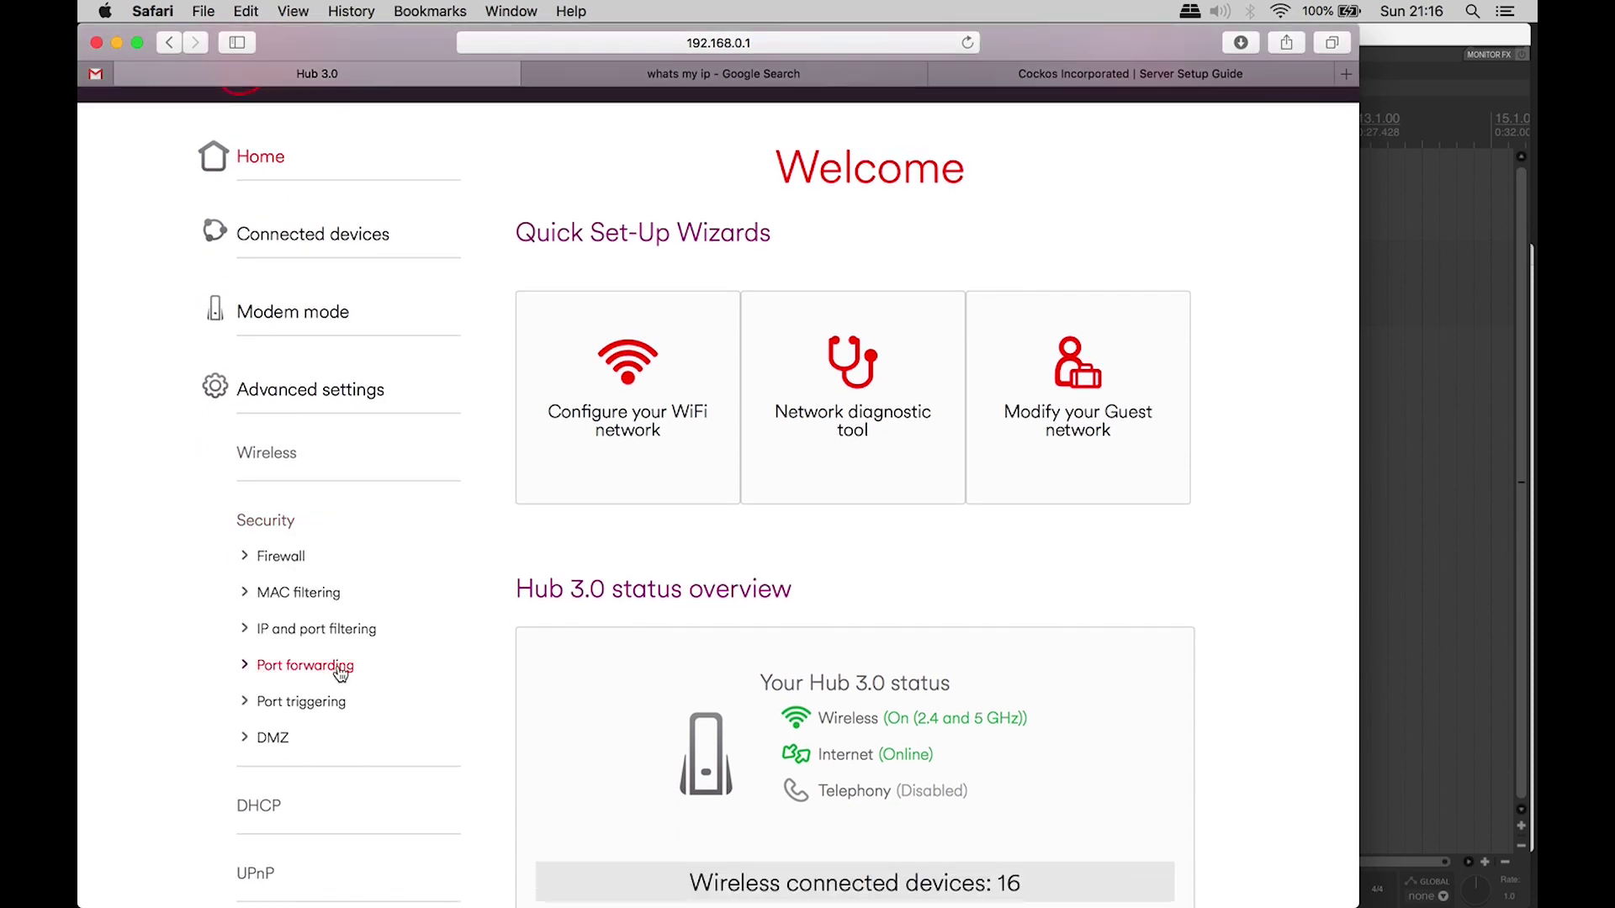
click(340, 671)
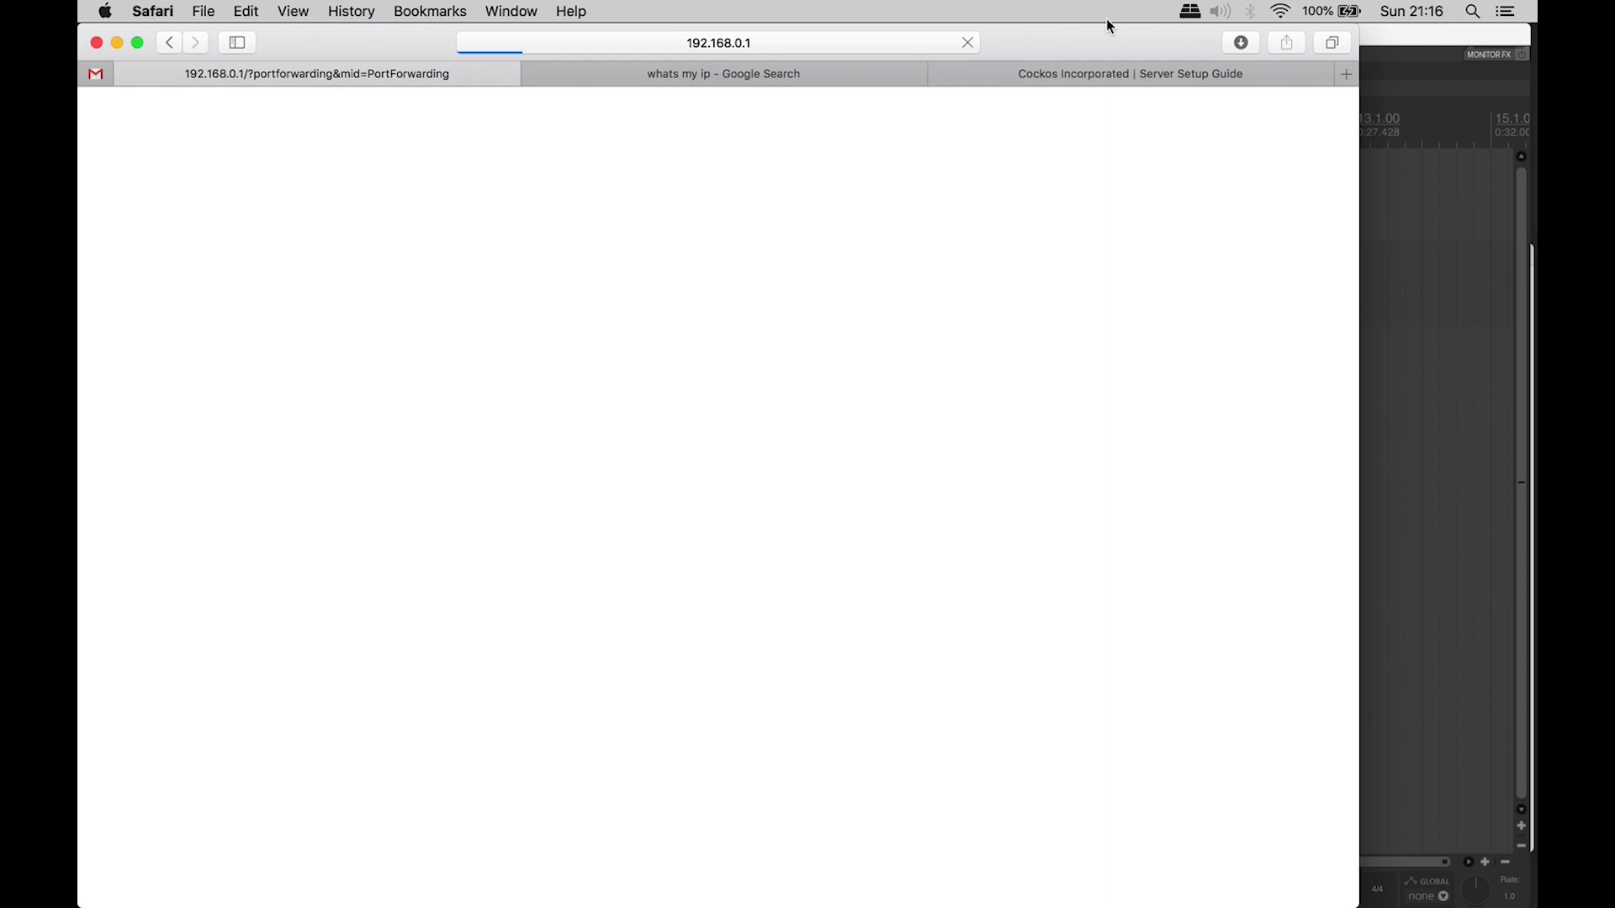
click(1026, 70)
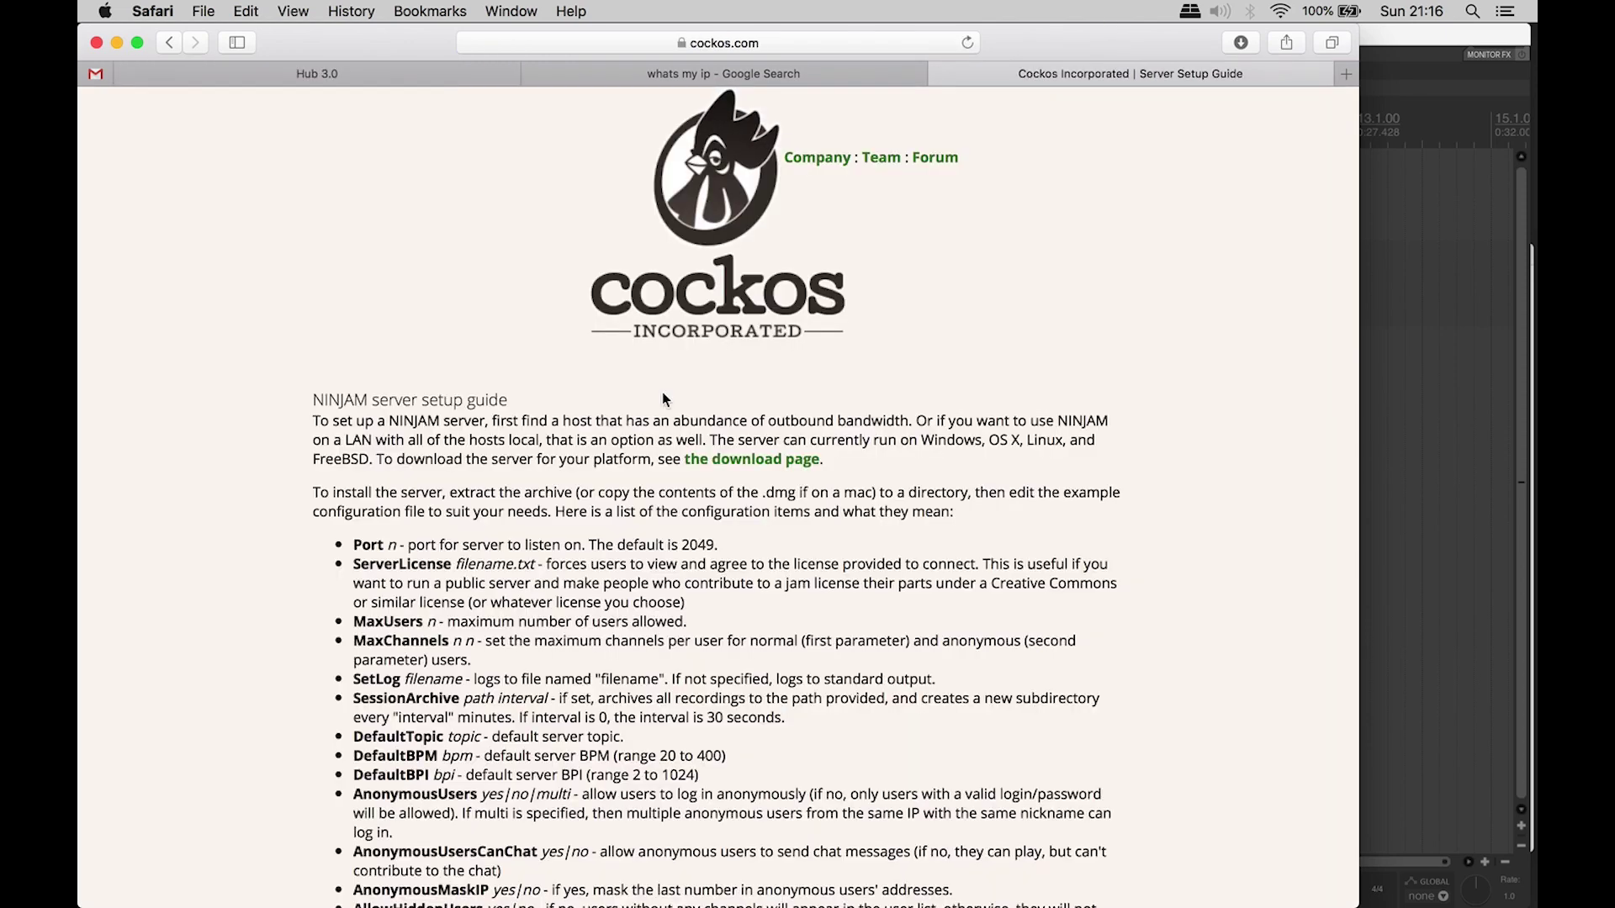
scroll(663, 392, down, 1)
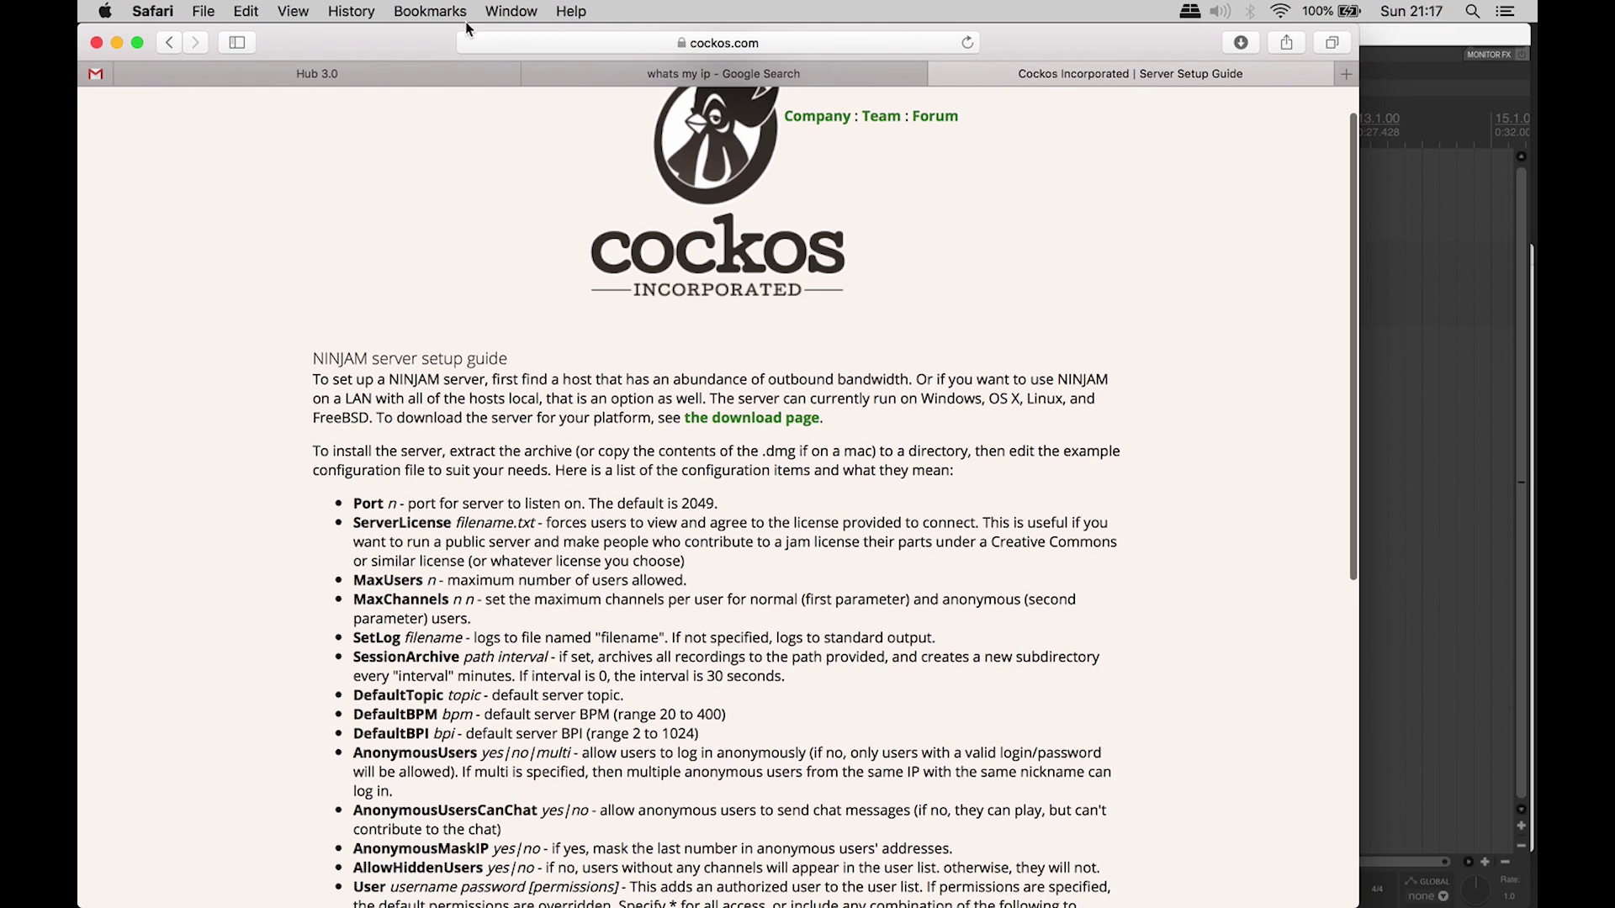
Step: Start a new port forwarding rule and look up the Mac's IP in Network Preferences
click(395, 76)
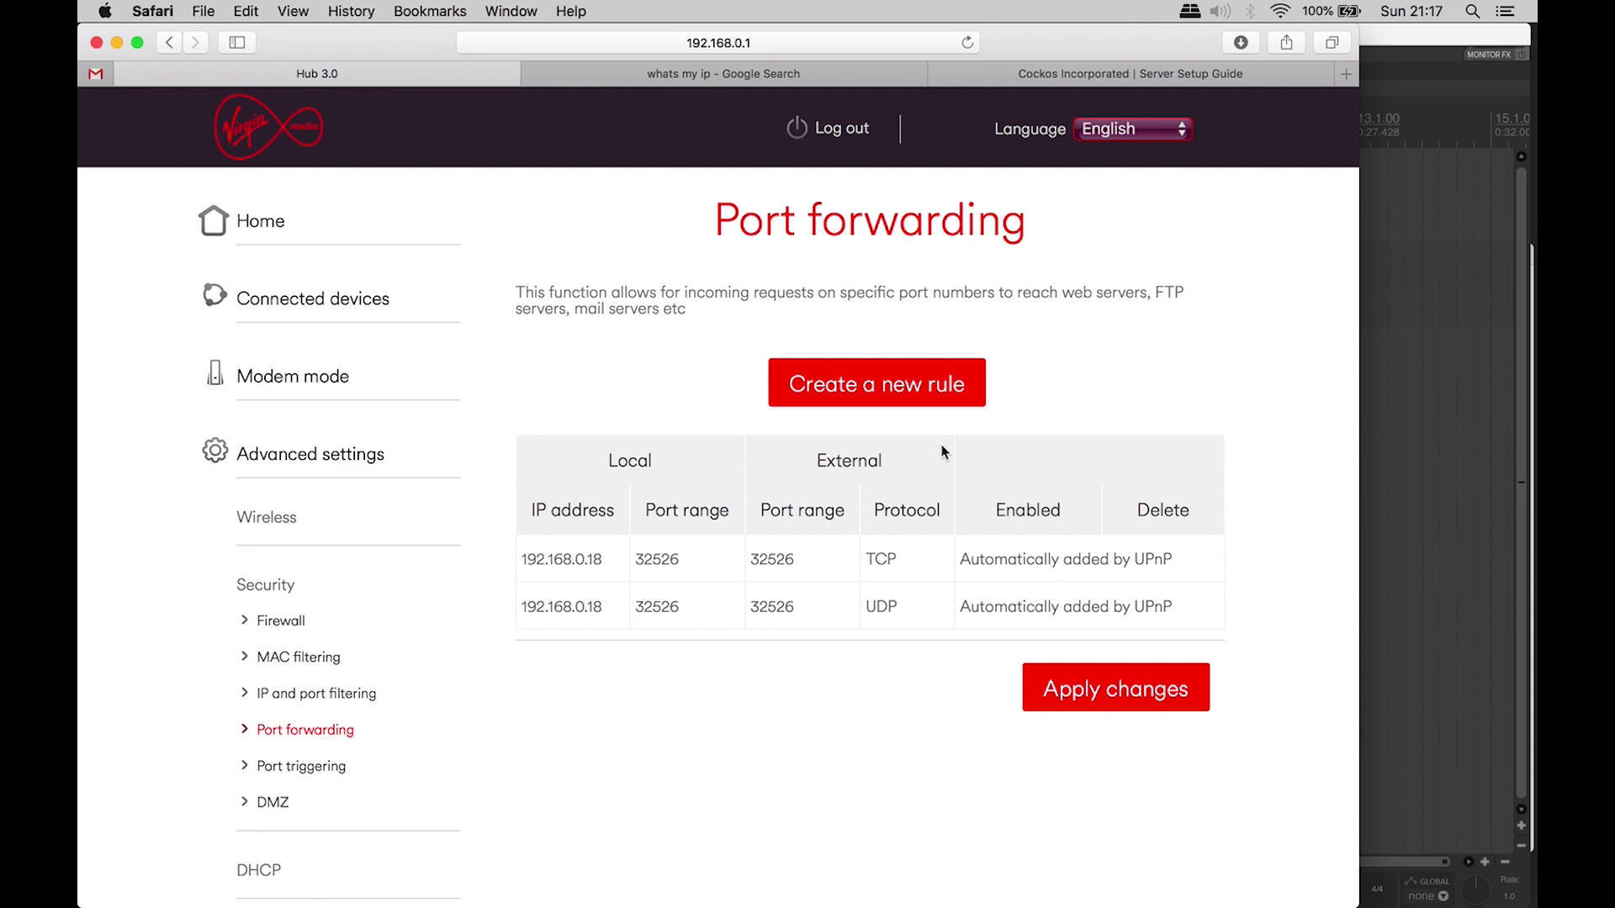
click(949, 385)
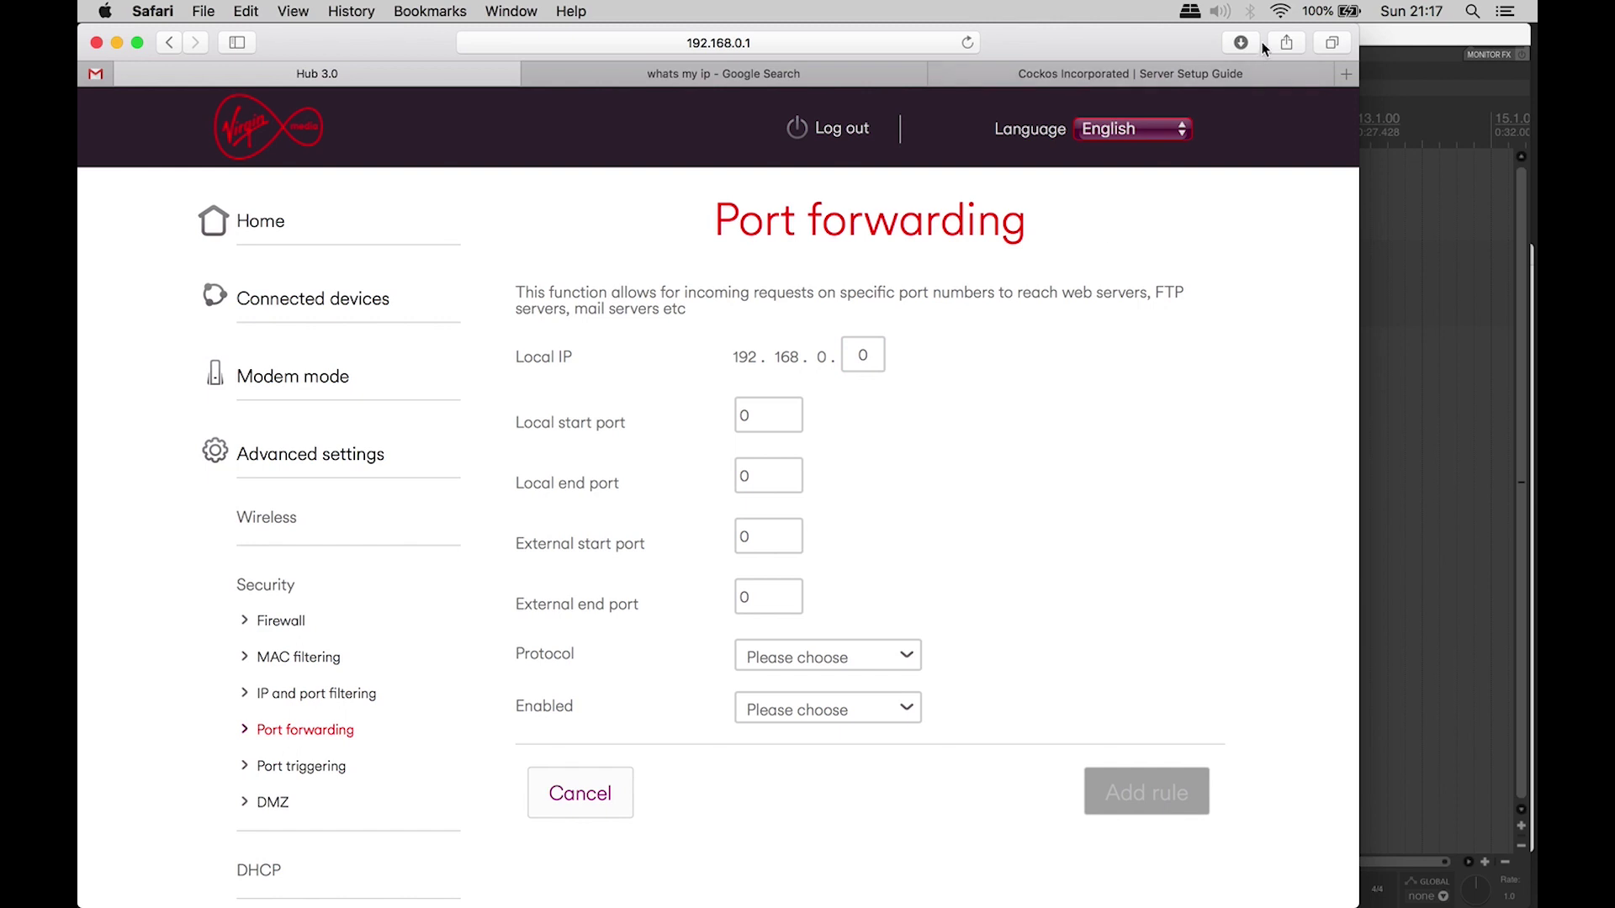
click(1280, 11)
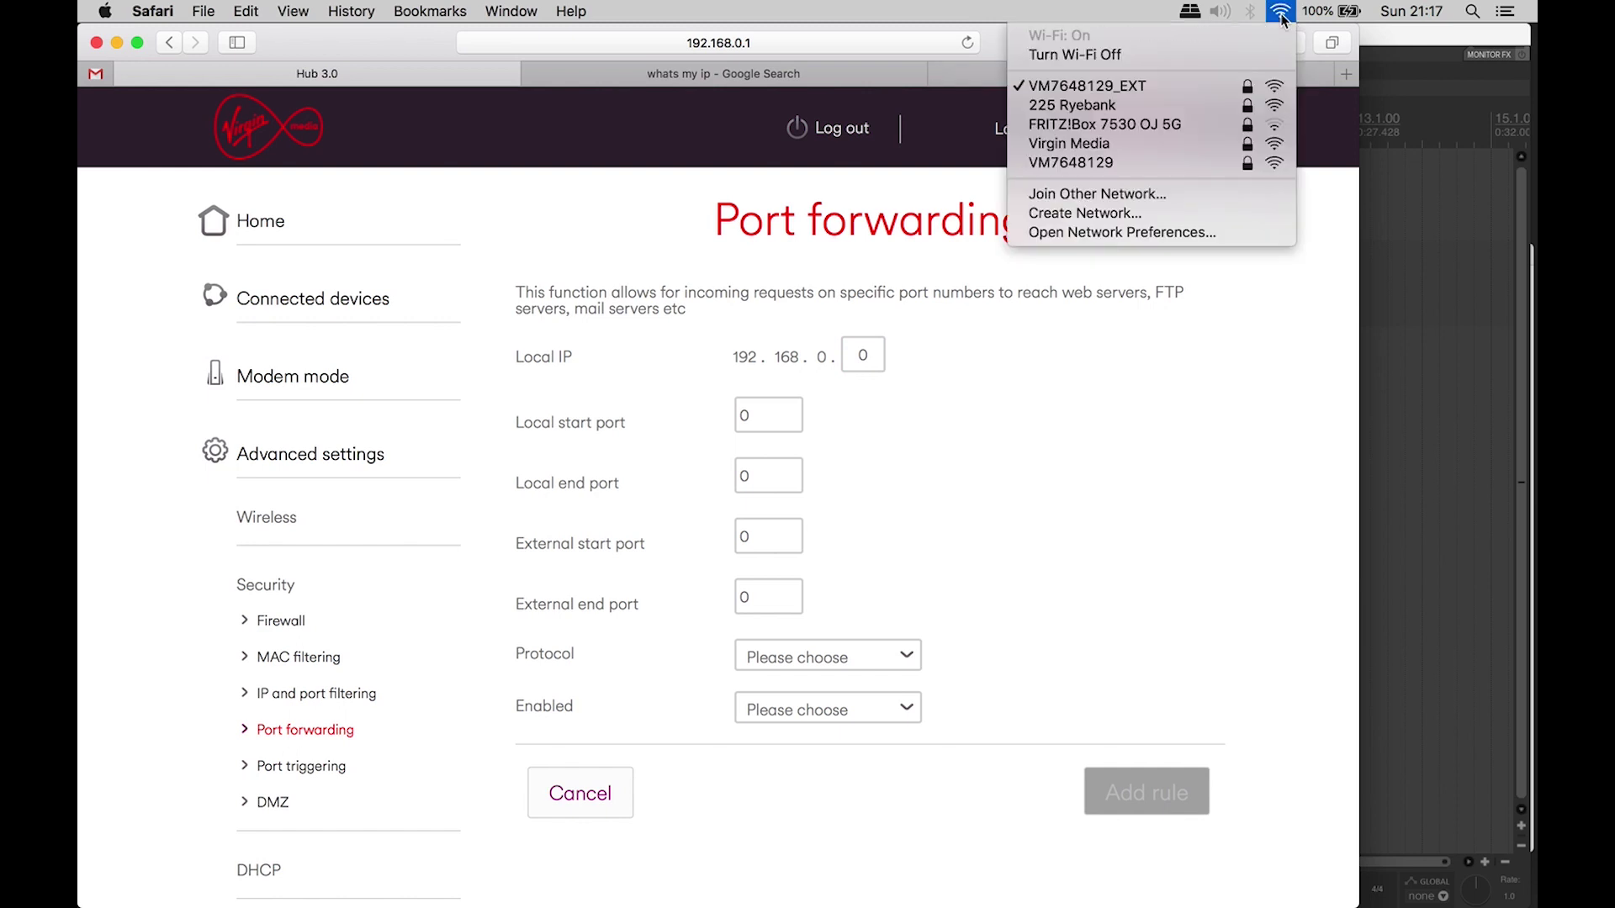
click(1209, 234)
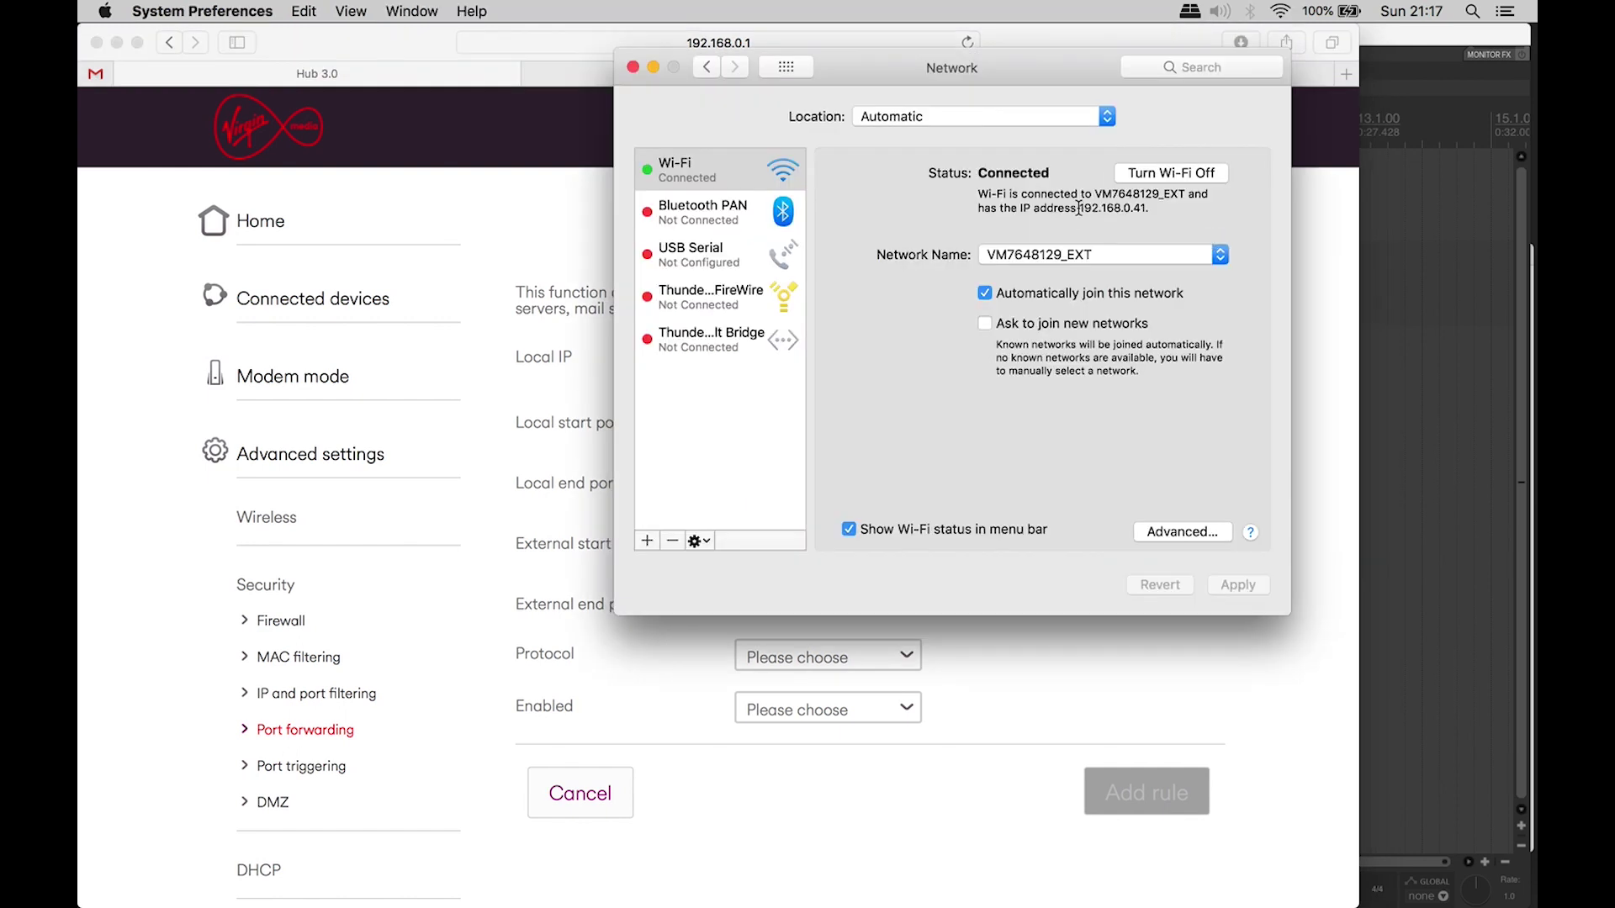
drag(1079, 208, 1117, 208)
click(1128, 209)
Step: Set the rule's Local IP to 192.168.0.41, then check the guide's default port
click(1061, 682)
click(865, 354)
double_click(867, 354)
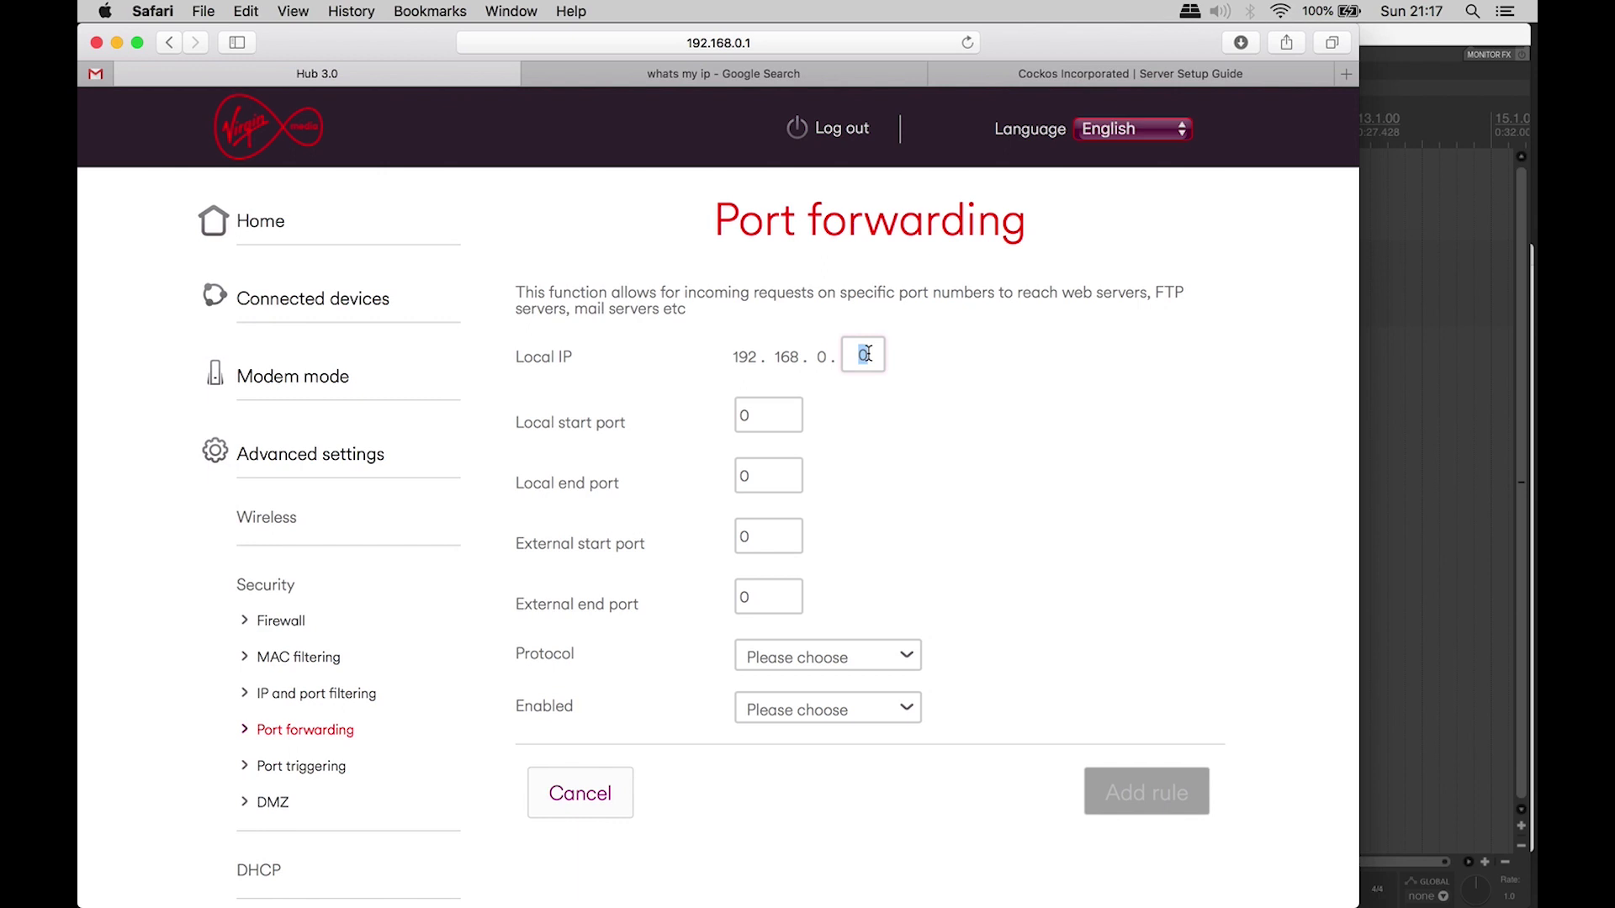
text(41)
double_click(781, 417)
click(1021, 74)
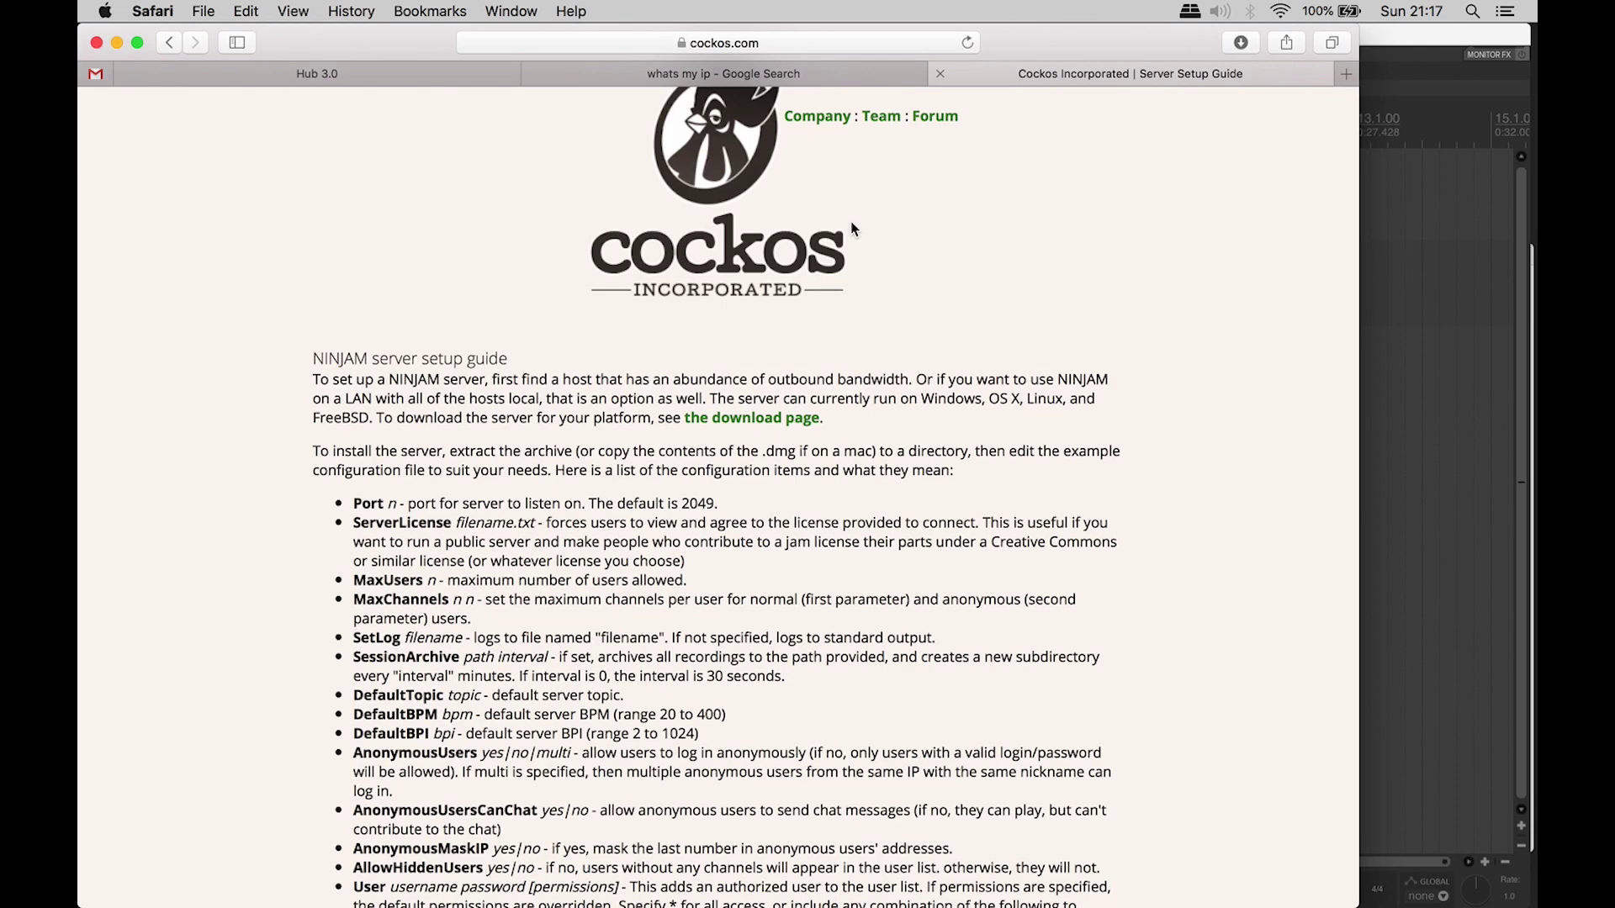
Step: Enter port 2049 in the new rule's start and end port fields
click(370, 73)
text(2049)
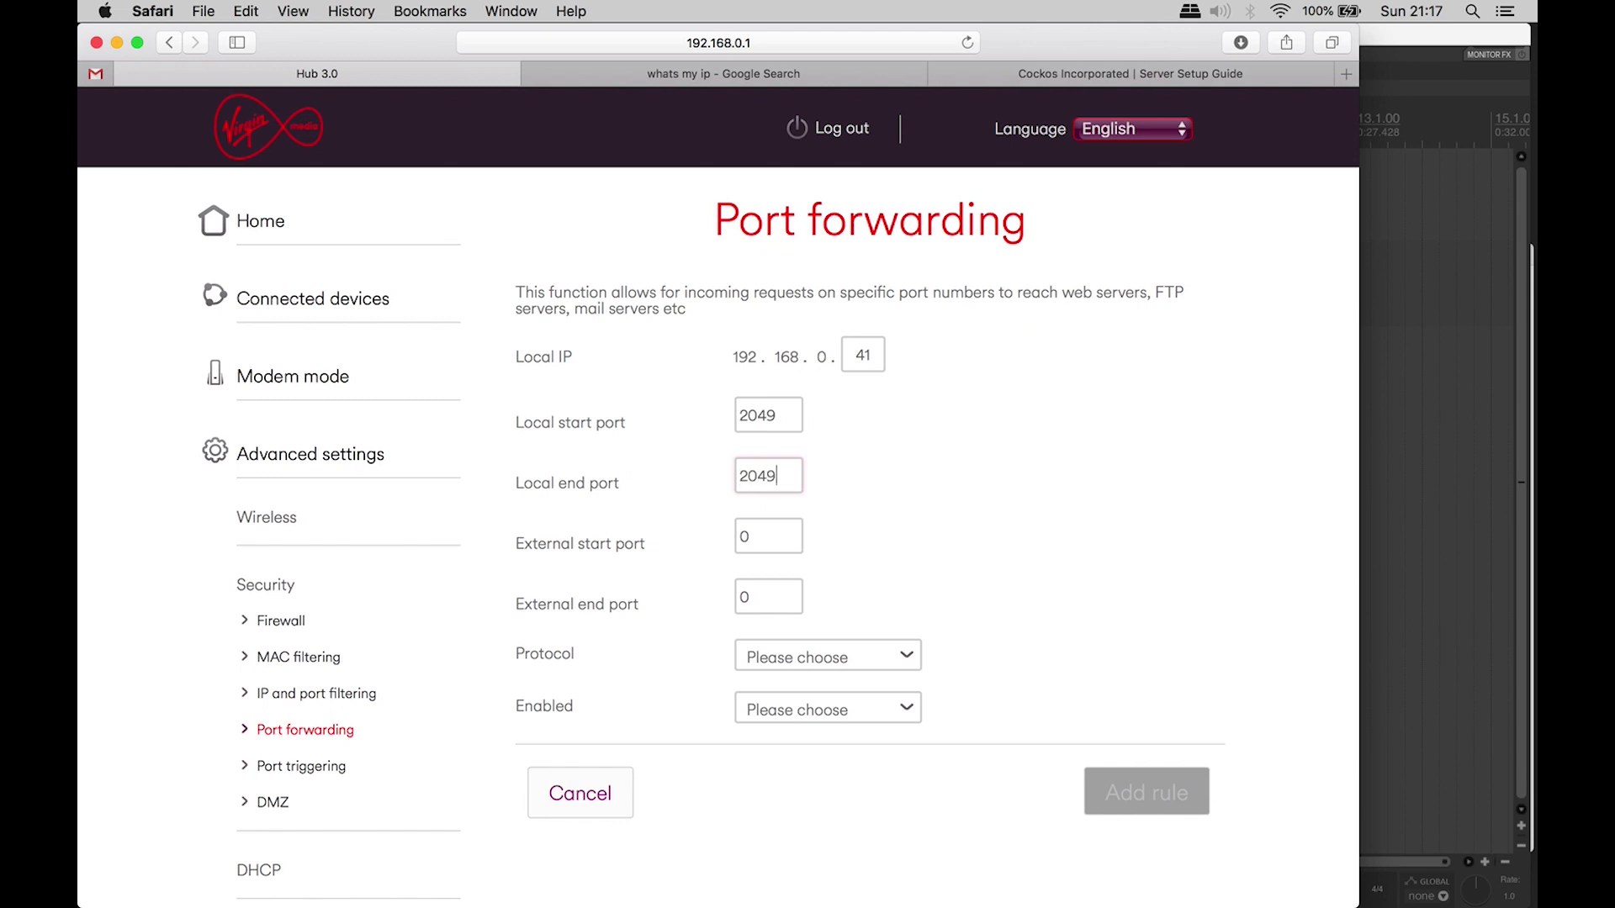
key(Tab)
text(20)
Step: Set Protocol to Both, Enabled to On, and add the forwarding rule
click(866, 662)
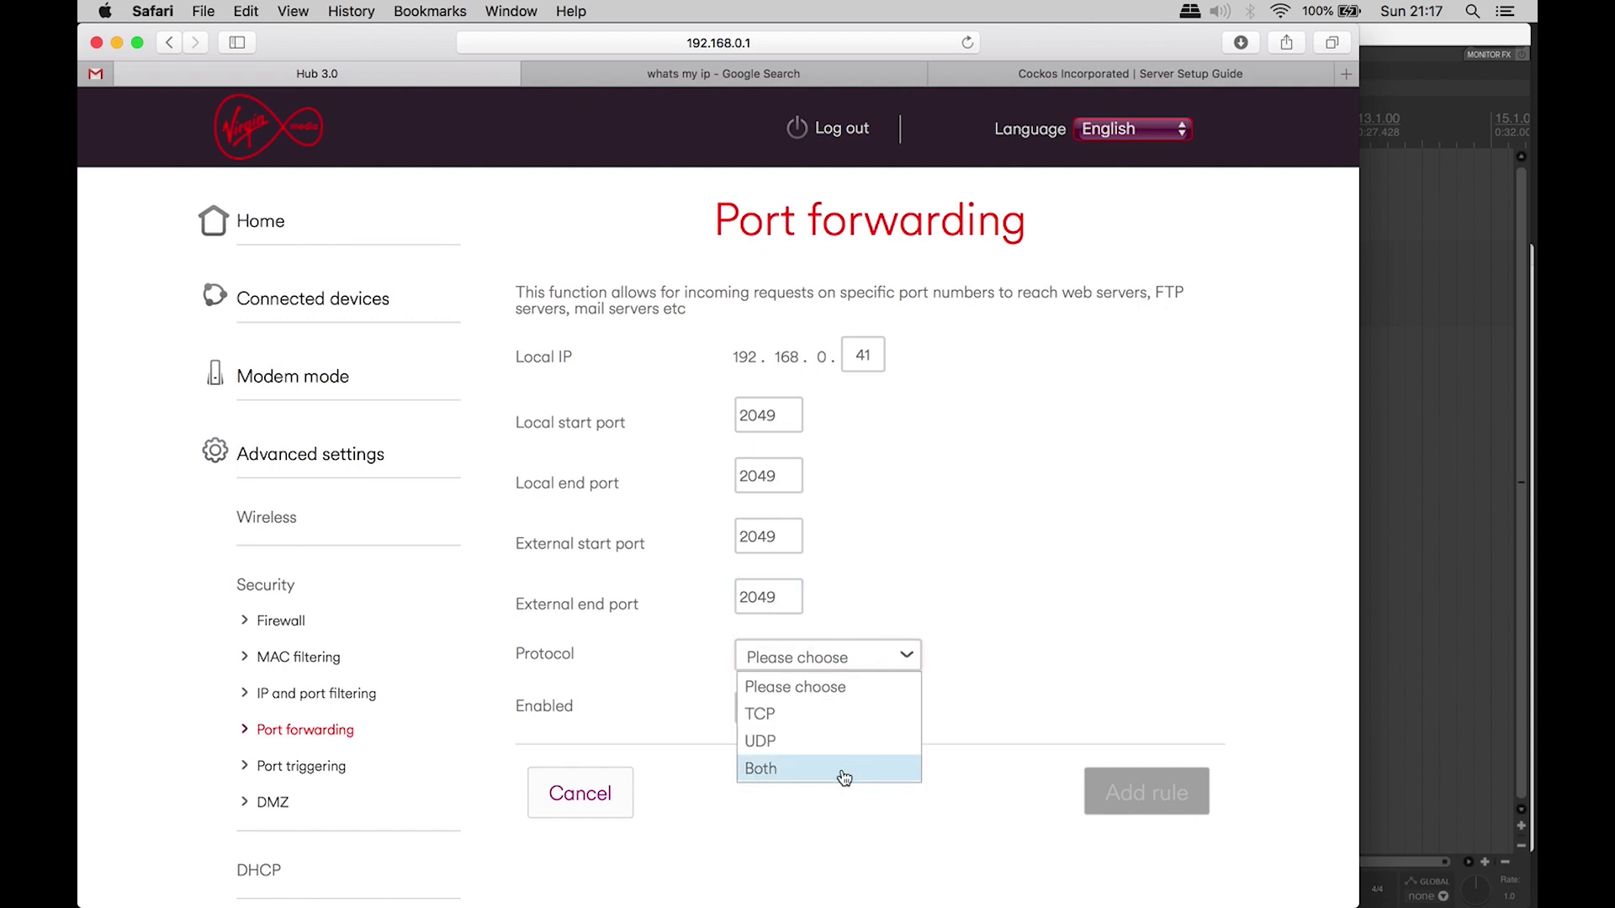
click(845, 777)
click(840, 671)
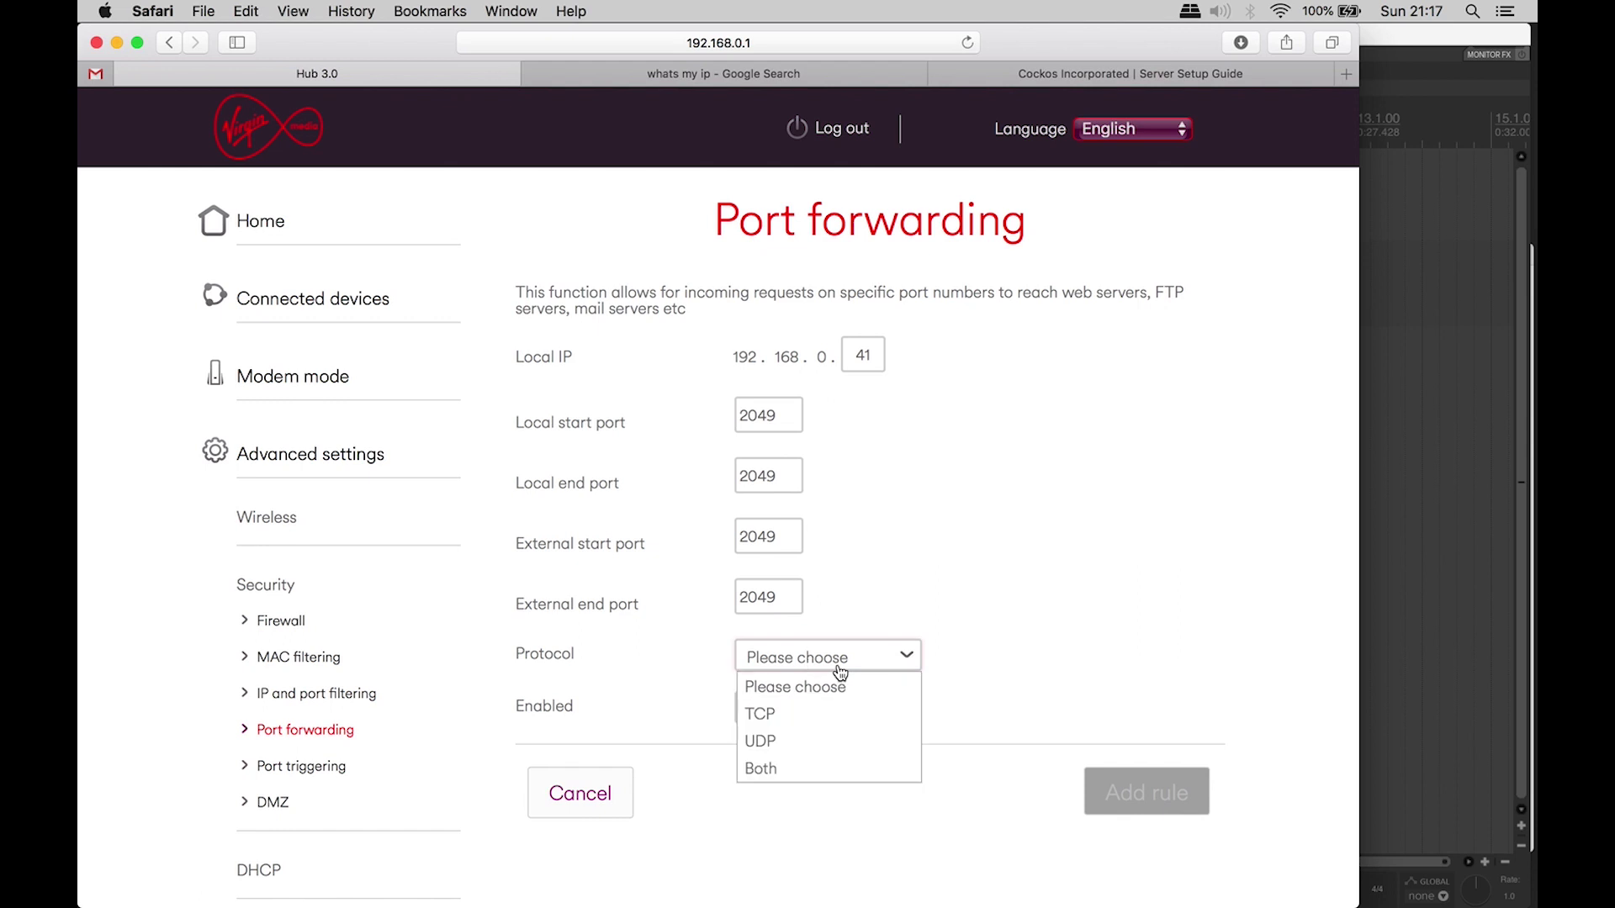
click(813, 767)
click(816, 711)
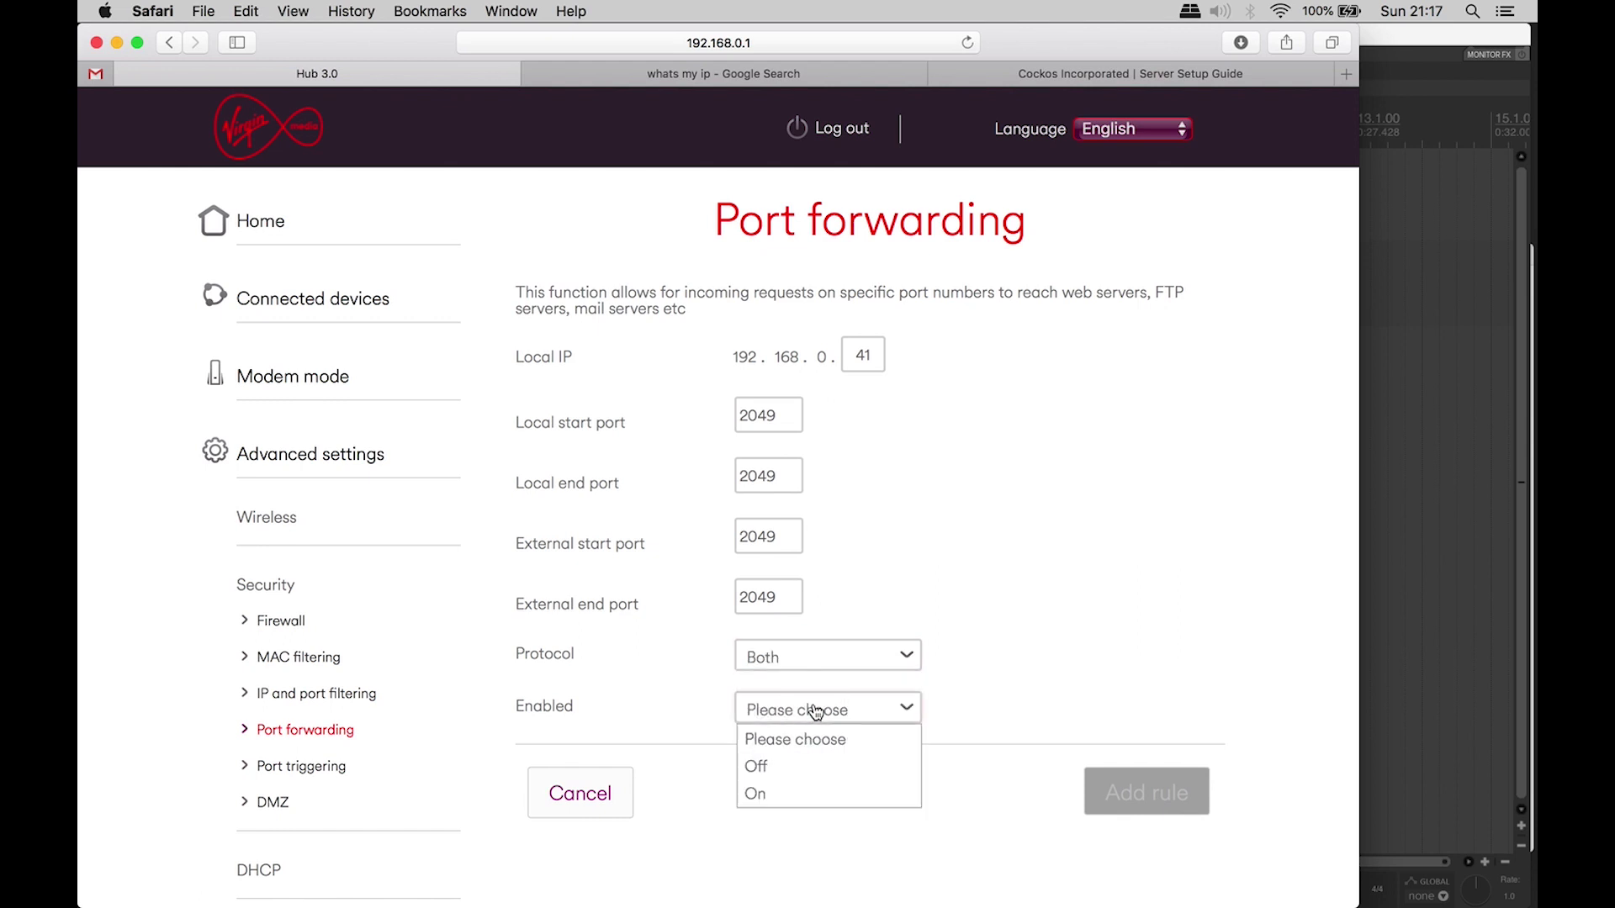
click(884, 794)
click(1117, 803)
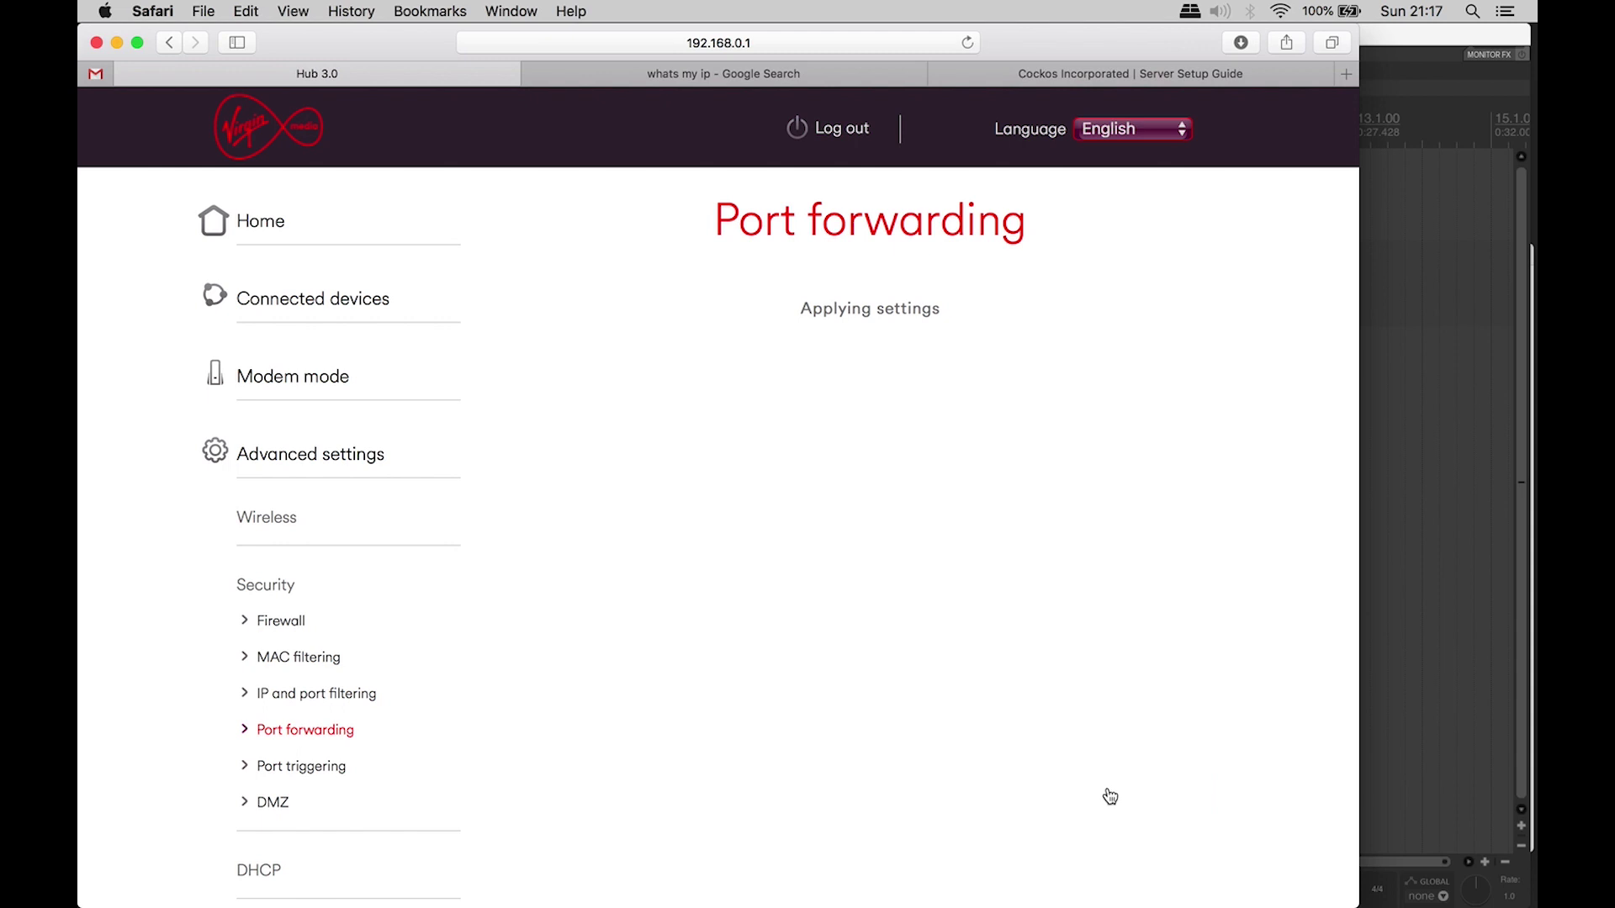
scroll(876, 627, down, 1)
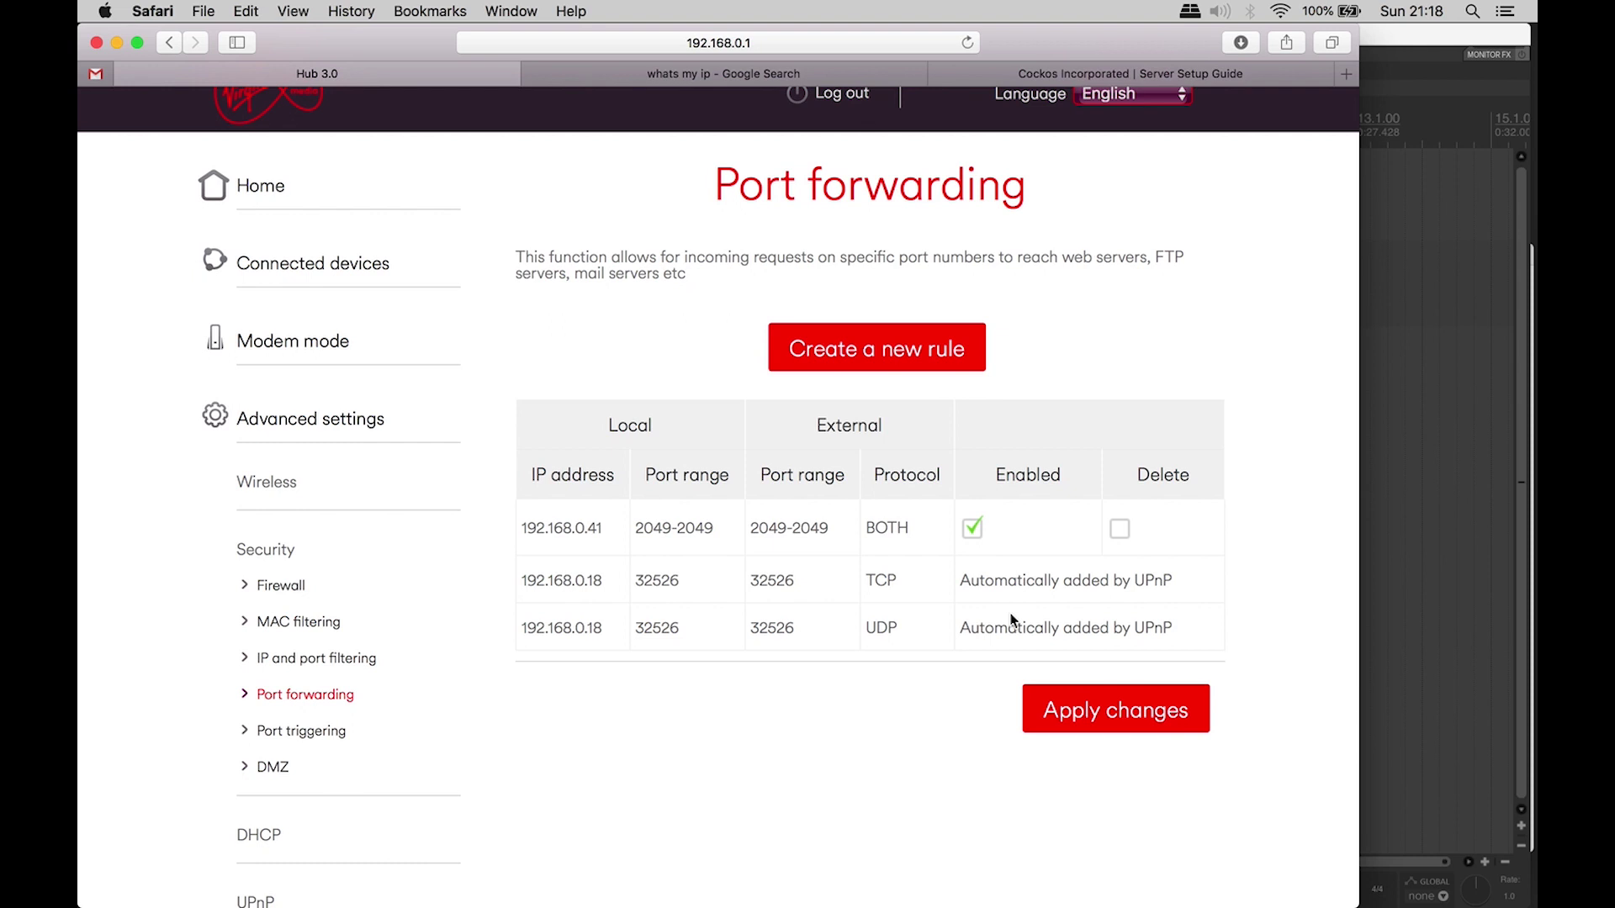
Step: Open newserver.cfg and example.cfg from Desktop > ninjam_server in TextEdit
key(super+Tab)
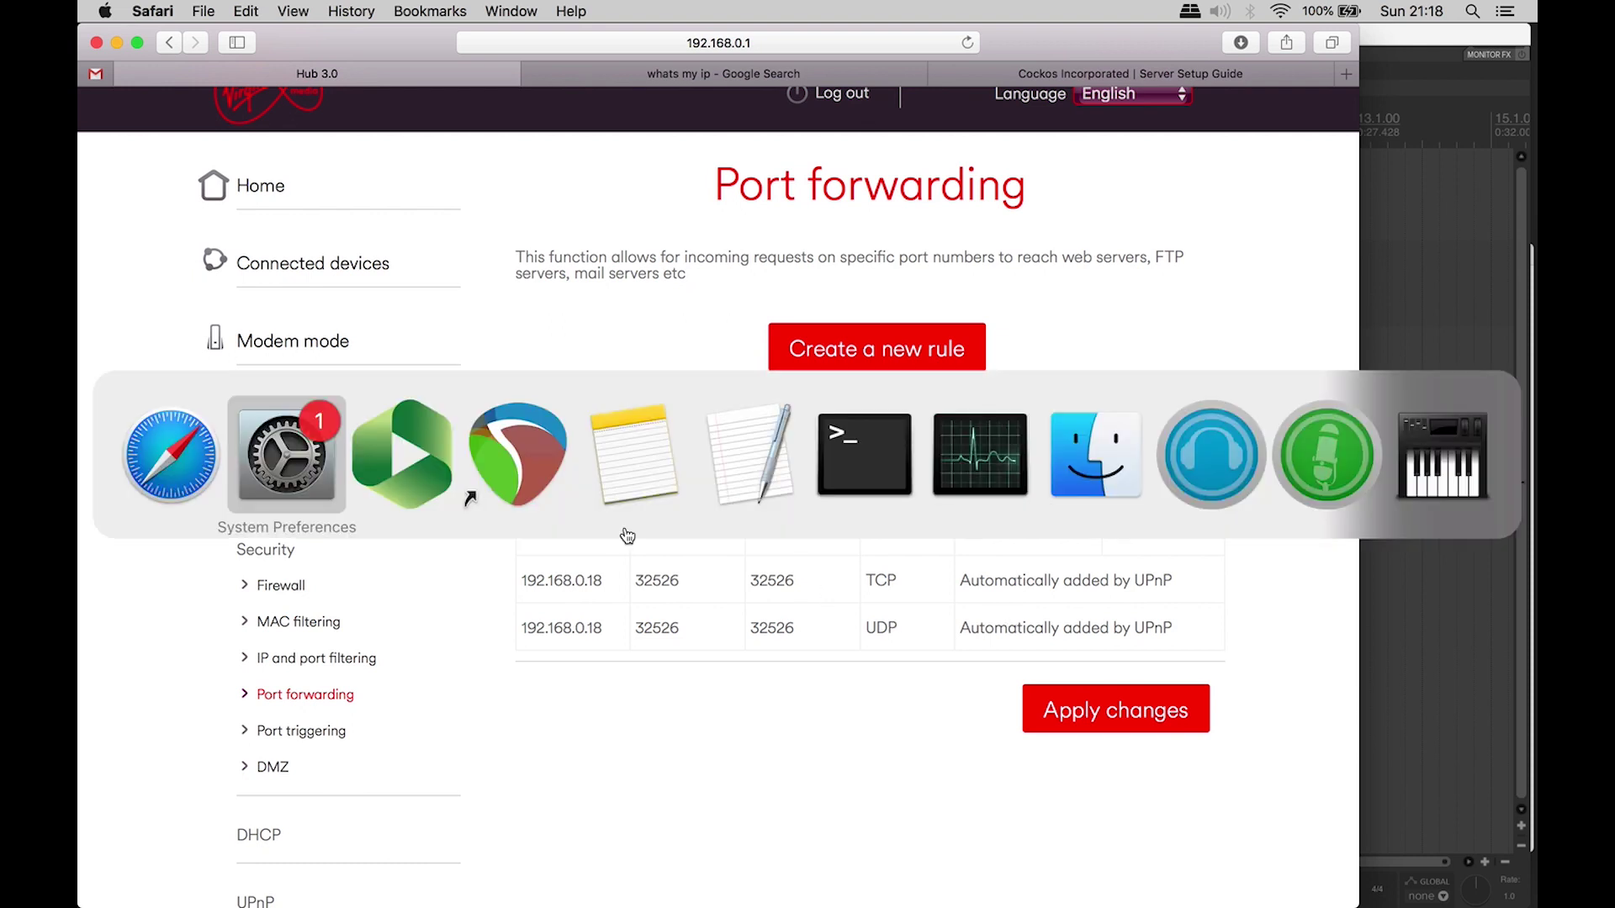
key(super+Tab)
key(super+Tab)
key(super+Tab)
key(super+Tab)
key(super+Tab)
key(super+Tab)
key(super+Tab)
click(164, 293)
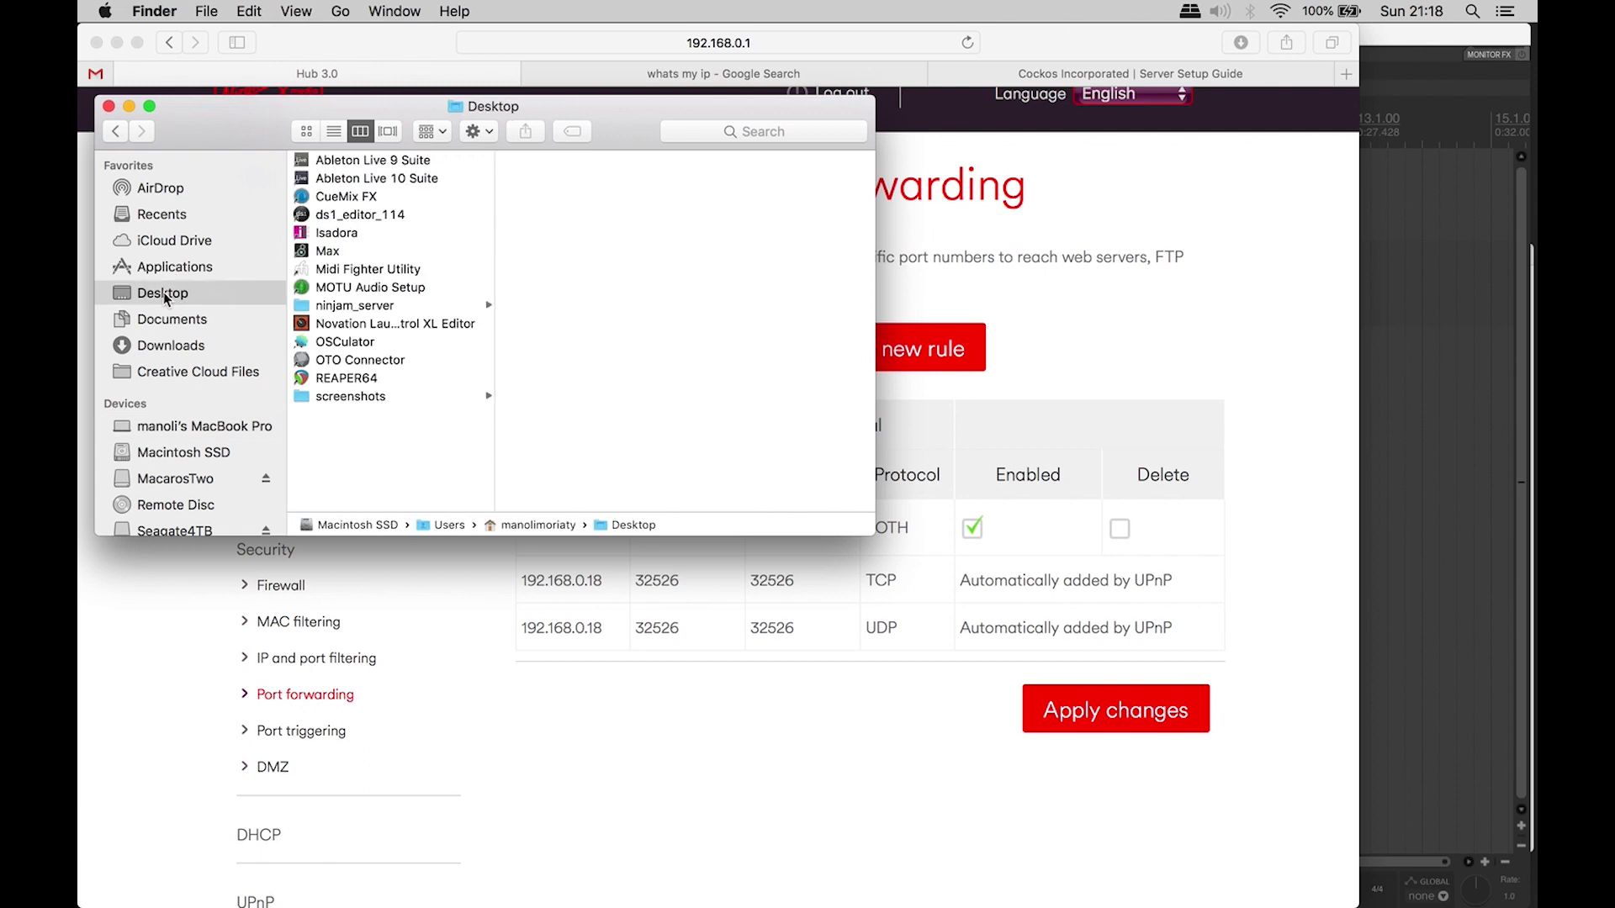
click(345, 308)
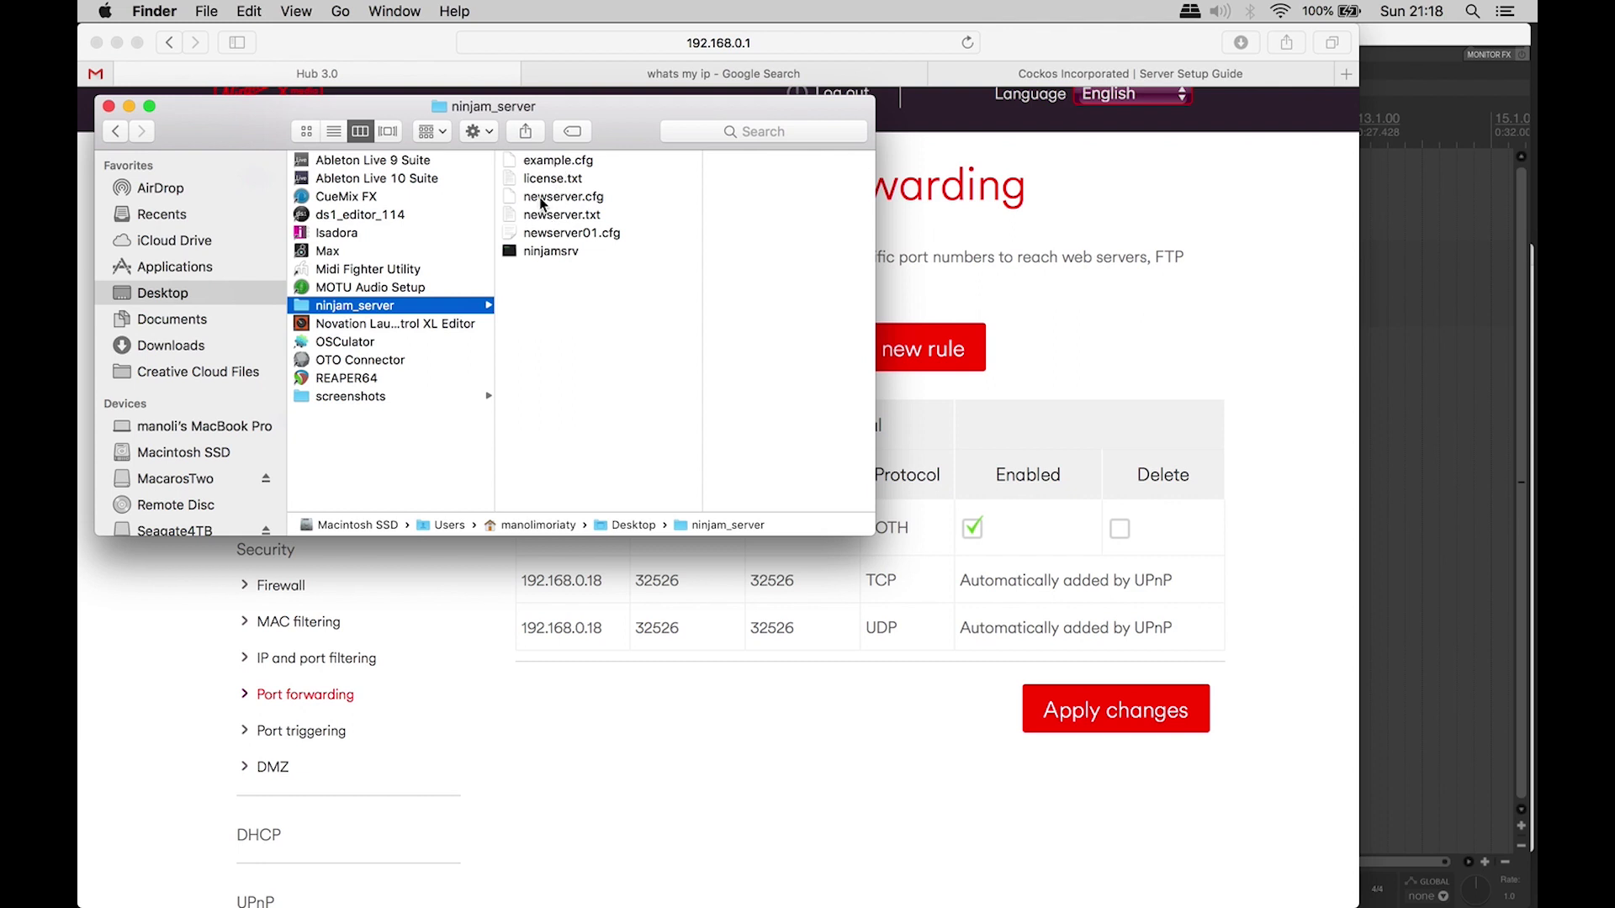
mouse_move(1516, 698)
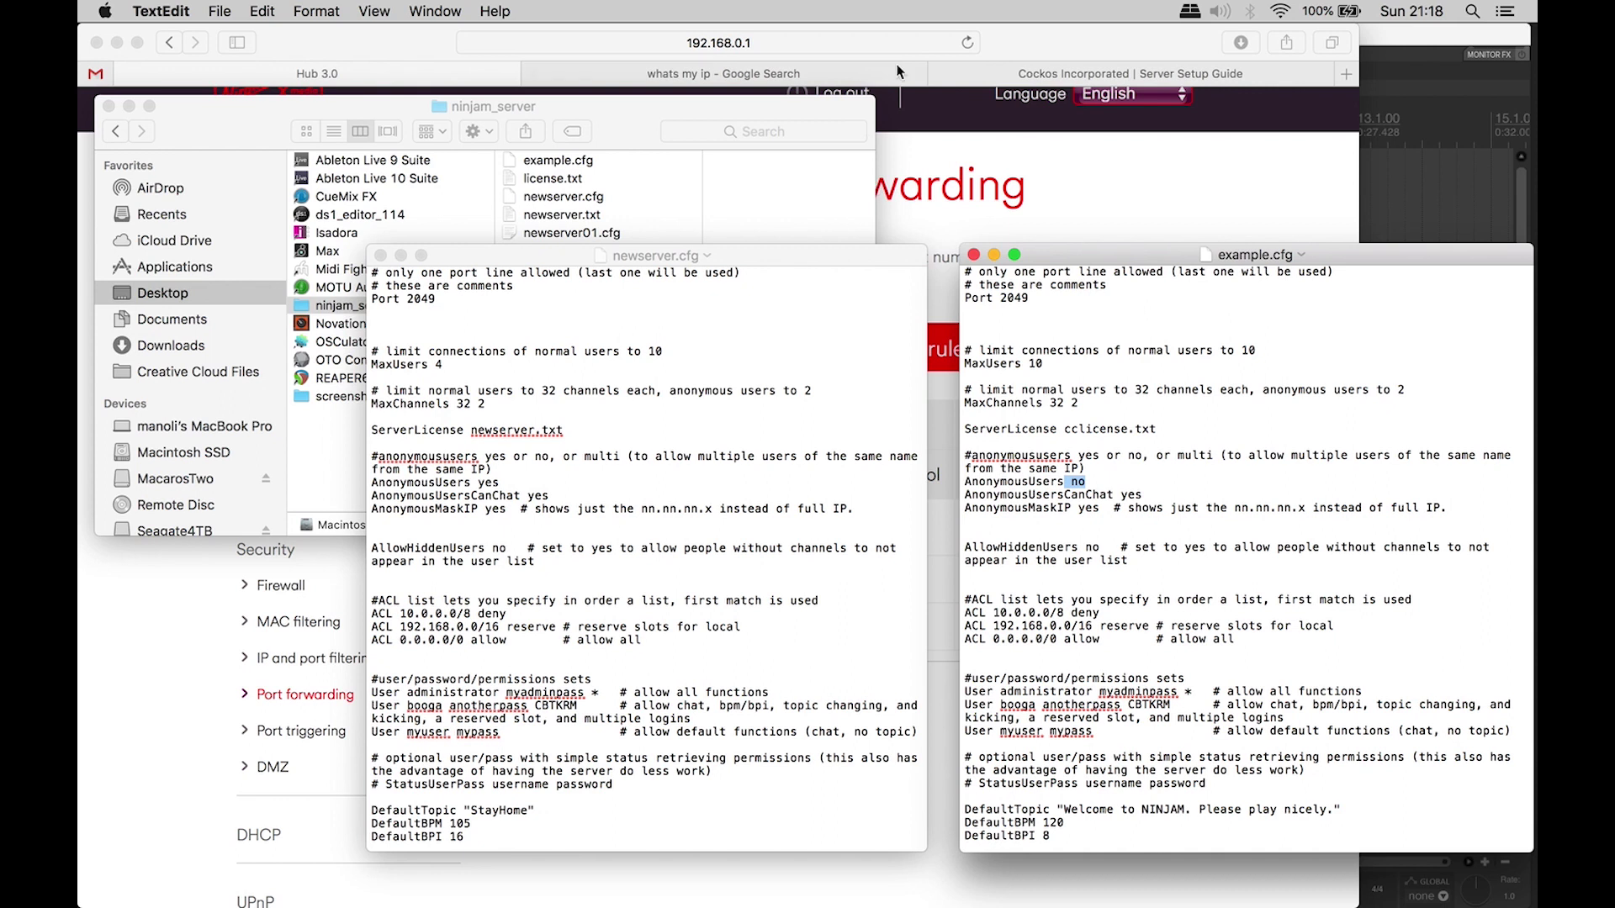
Step: Recheck the setup guide, then compare AnonymousUsers values in newserver.cfg and example.cfg
click(1085, 73)
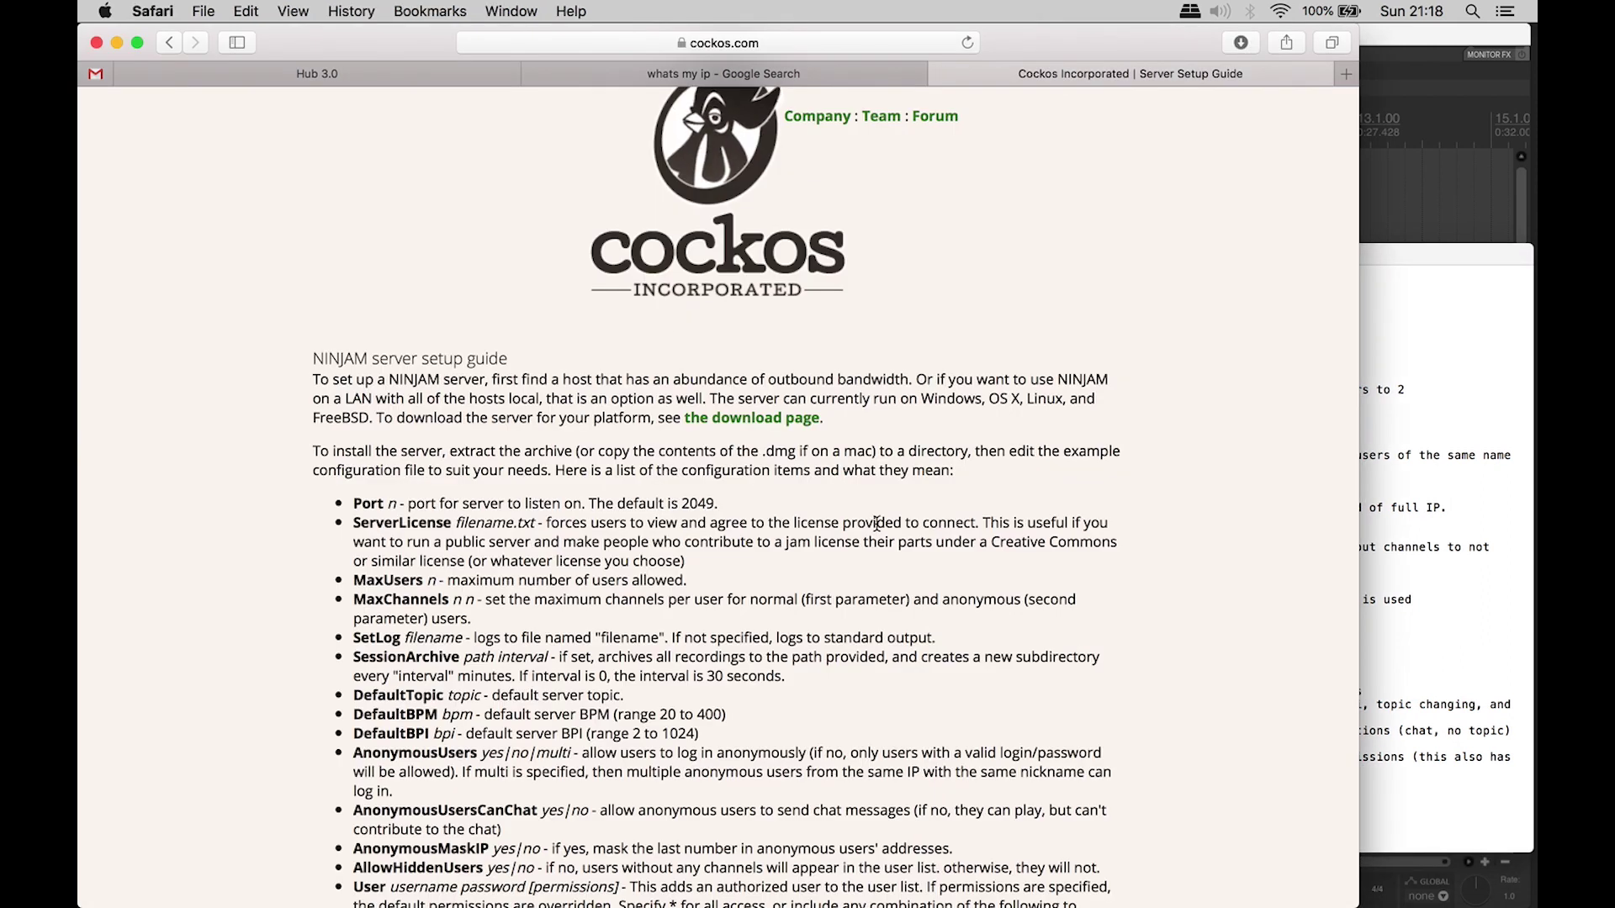
scroll(876, 523, down, 5)
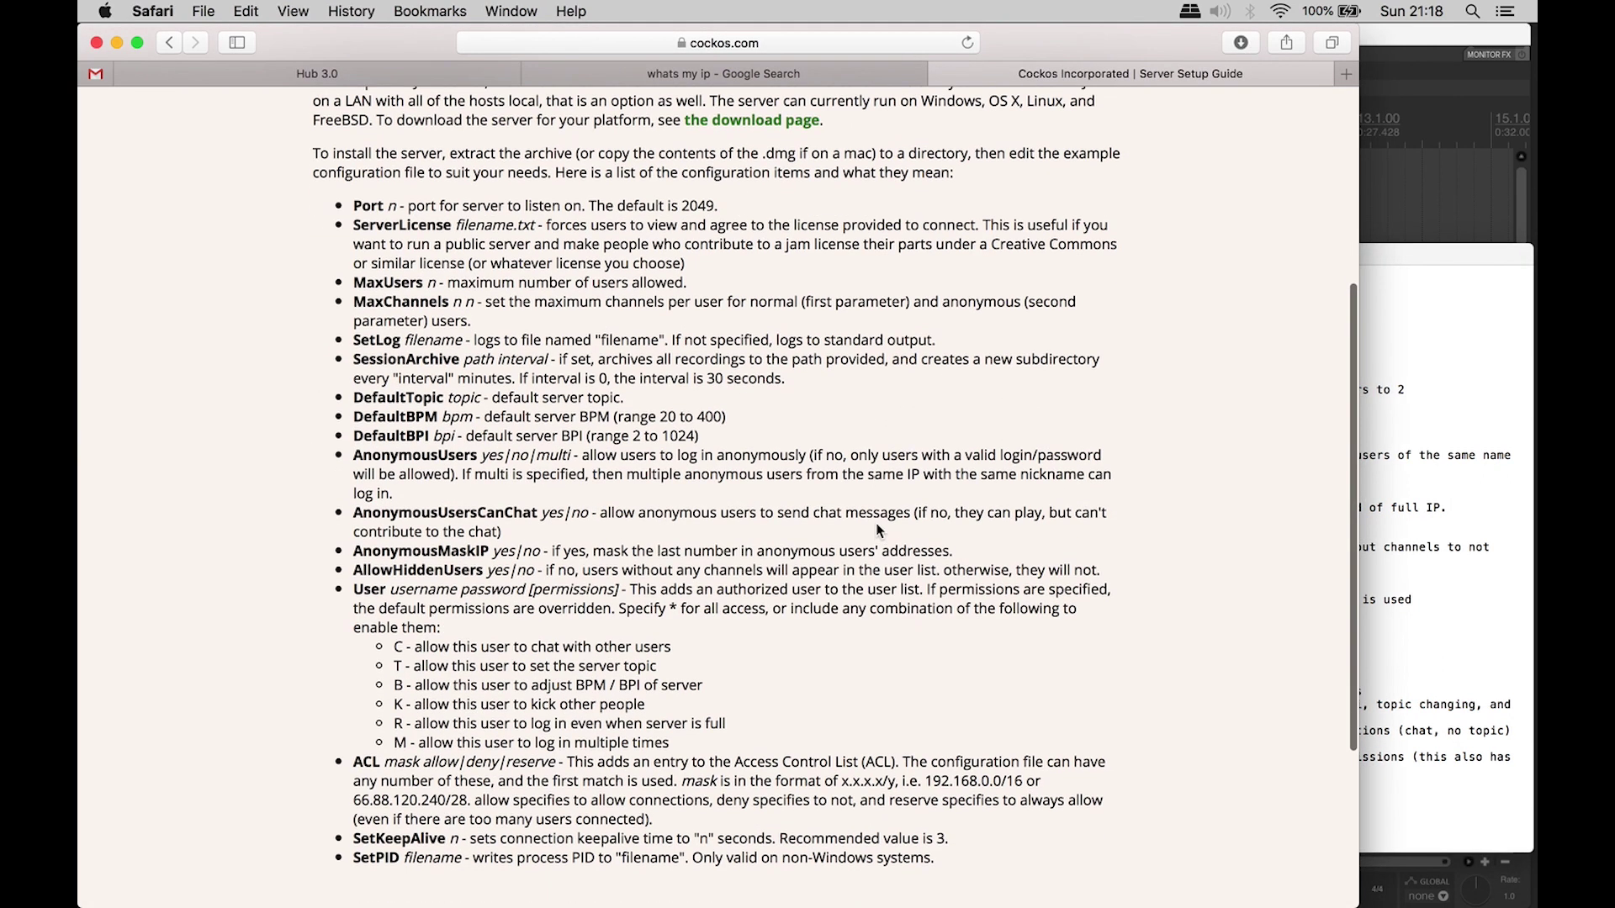
key(super+Tab)
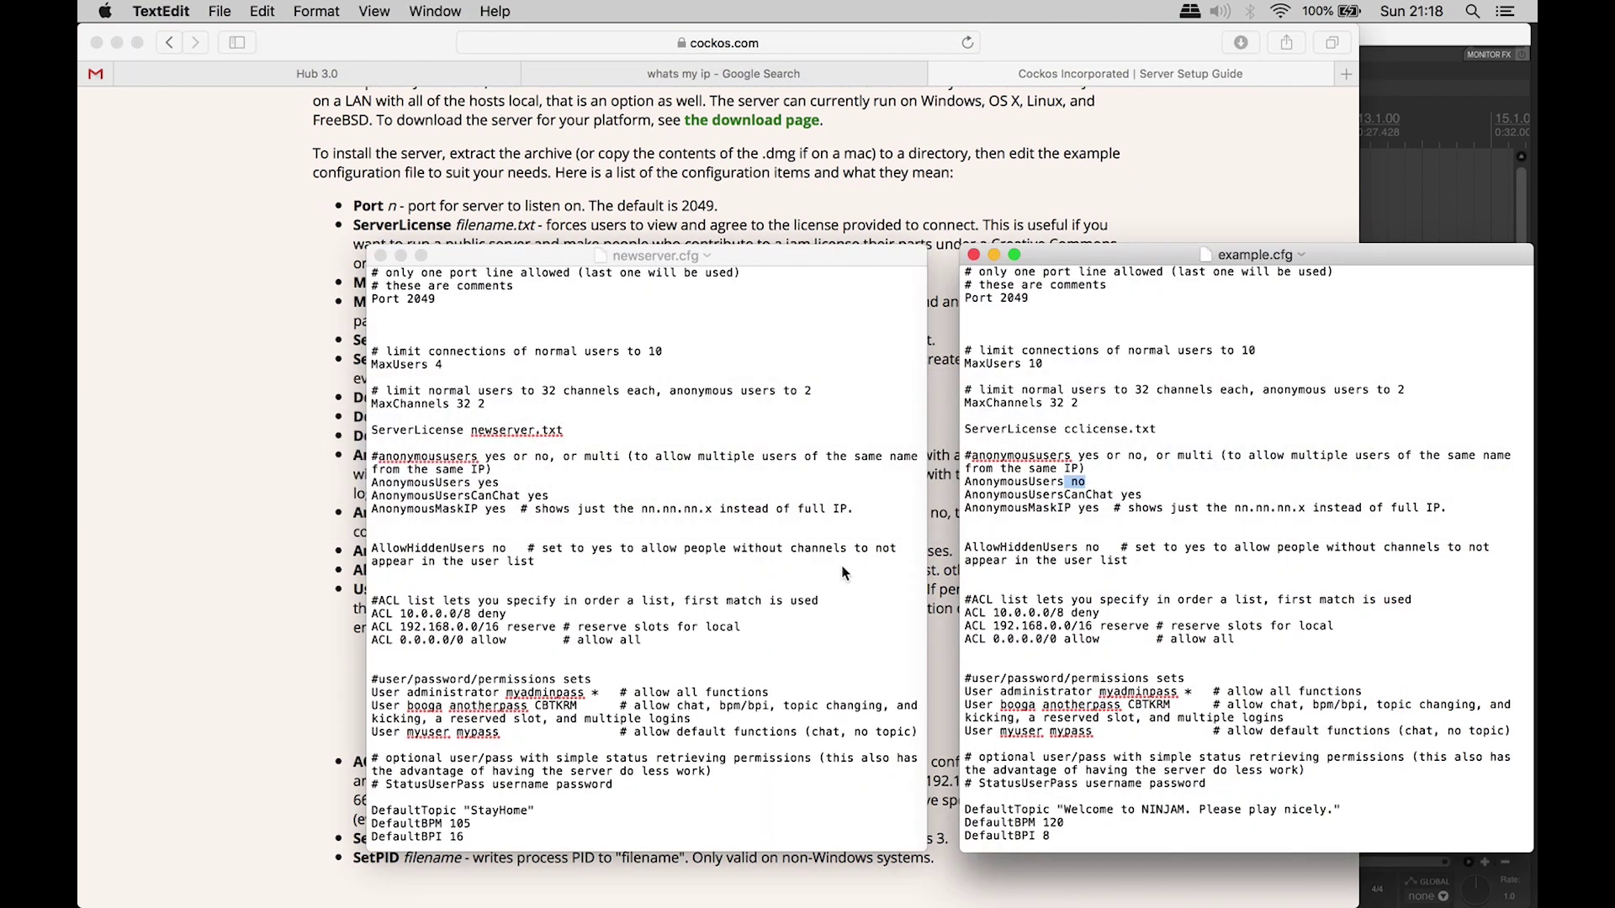
click(1149, 542)
double_click(488, 483)
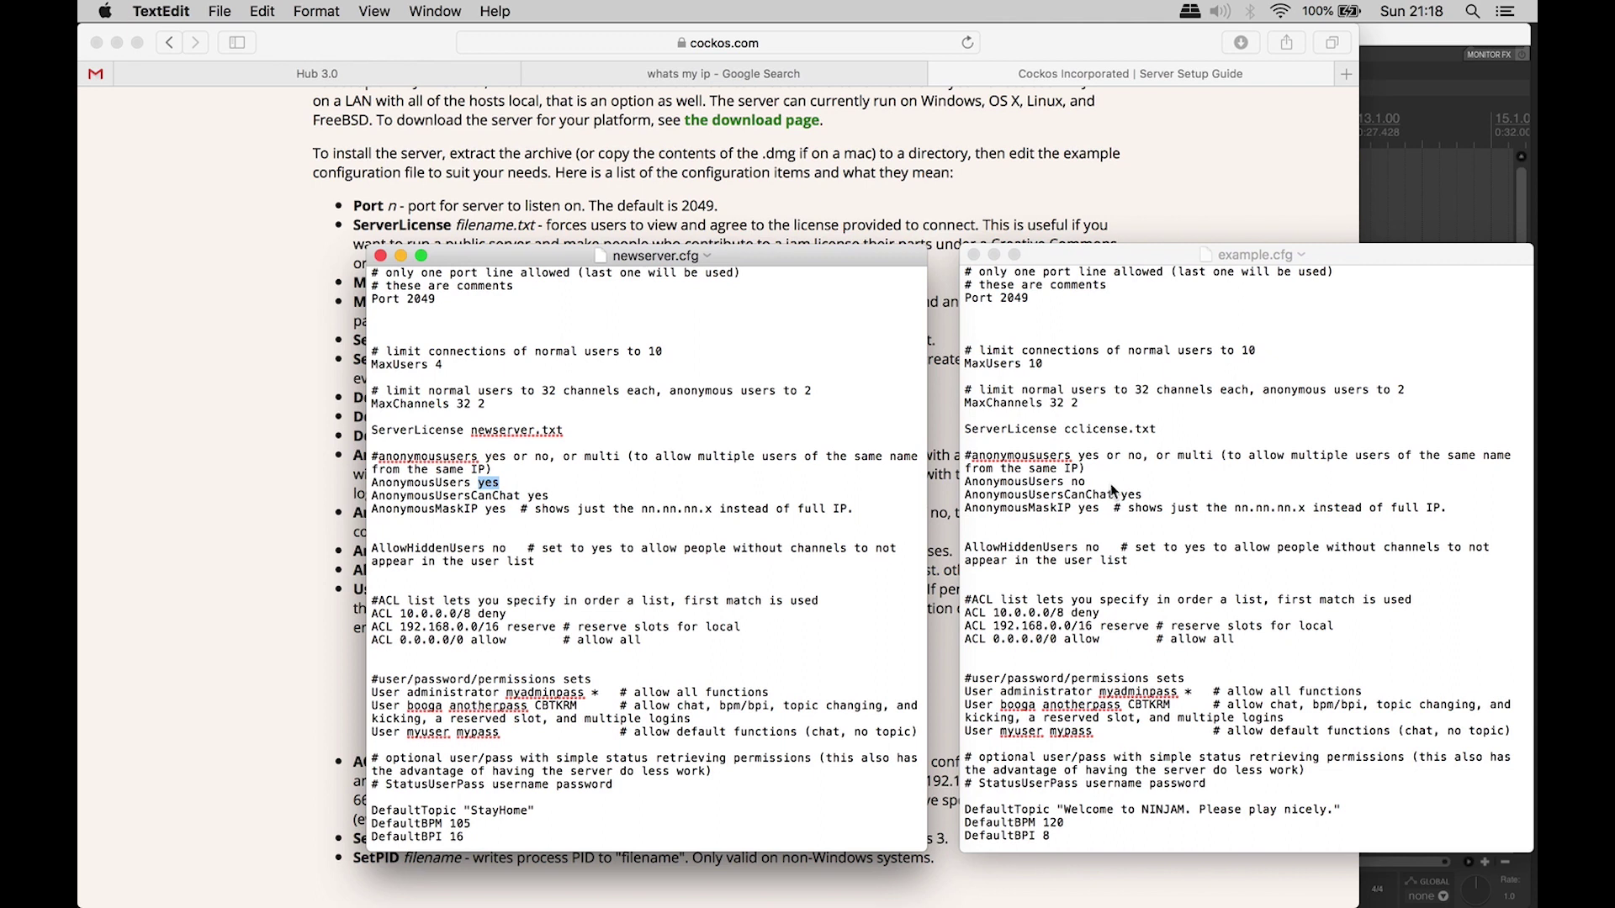
double_click(1077, 481)
click(1084, 482)
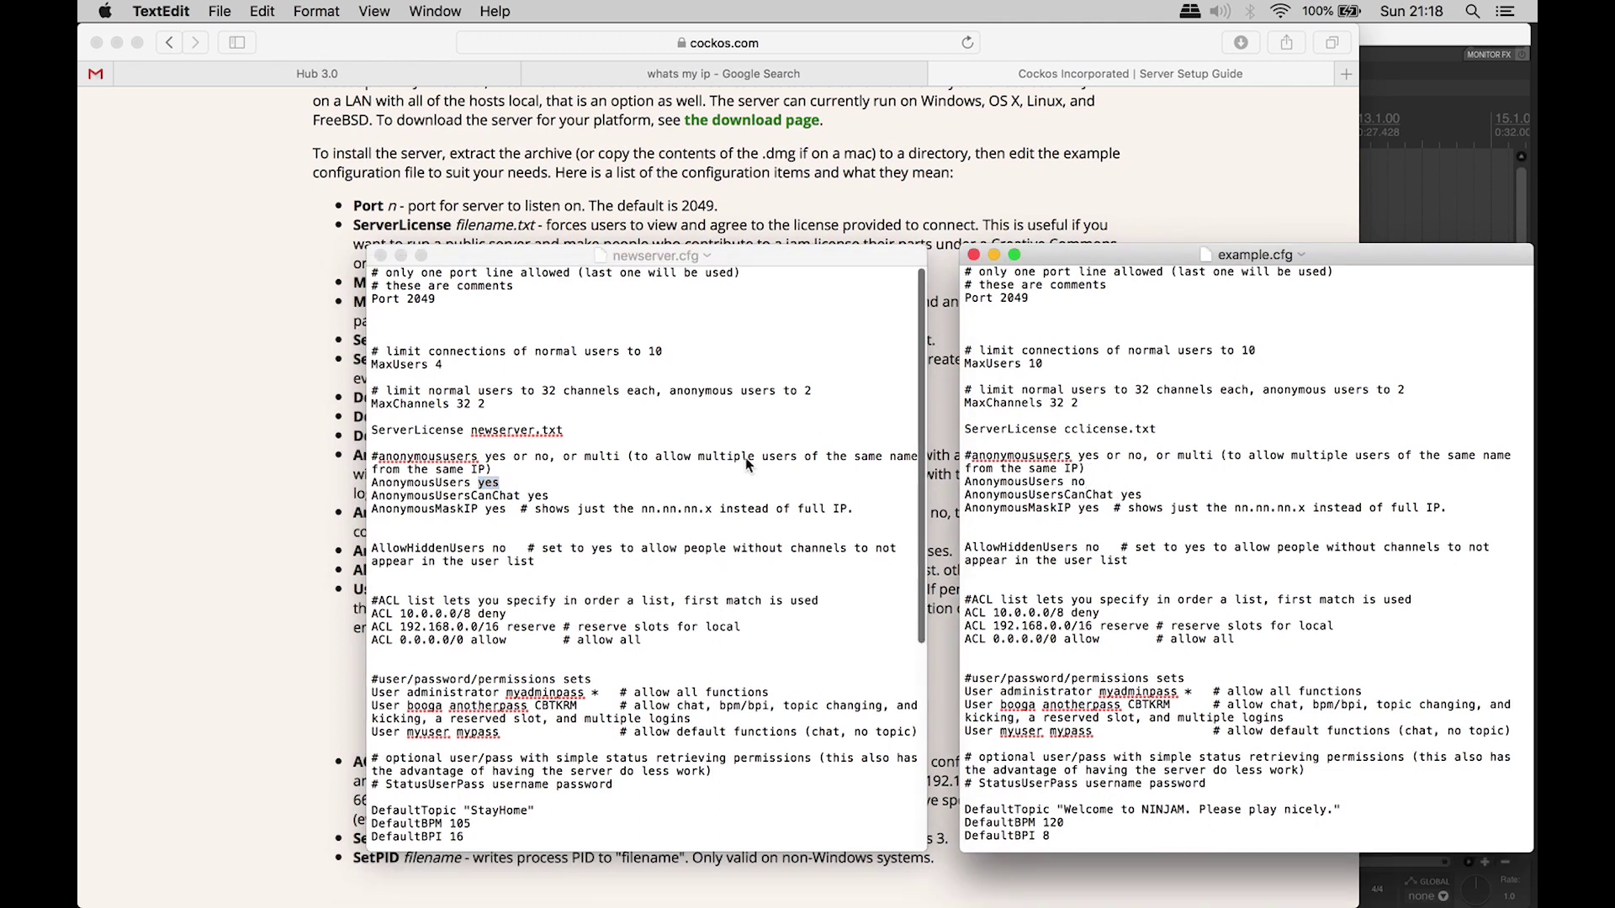
Step: Compare MaxUsers (10 in example.cfg) and DefaultBPM 105 between the two config files
click(439, 366)
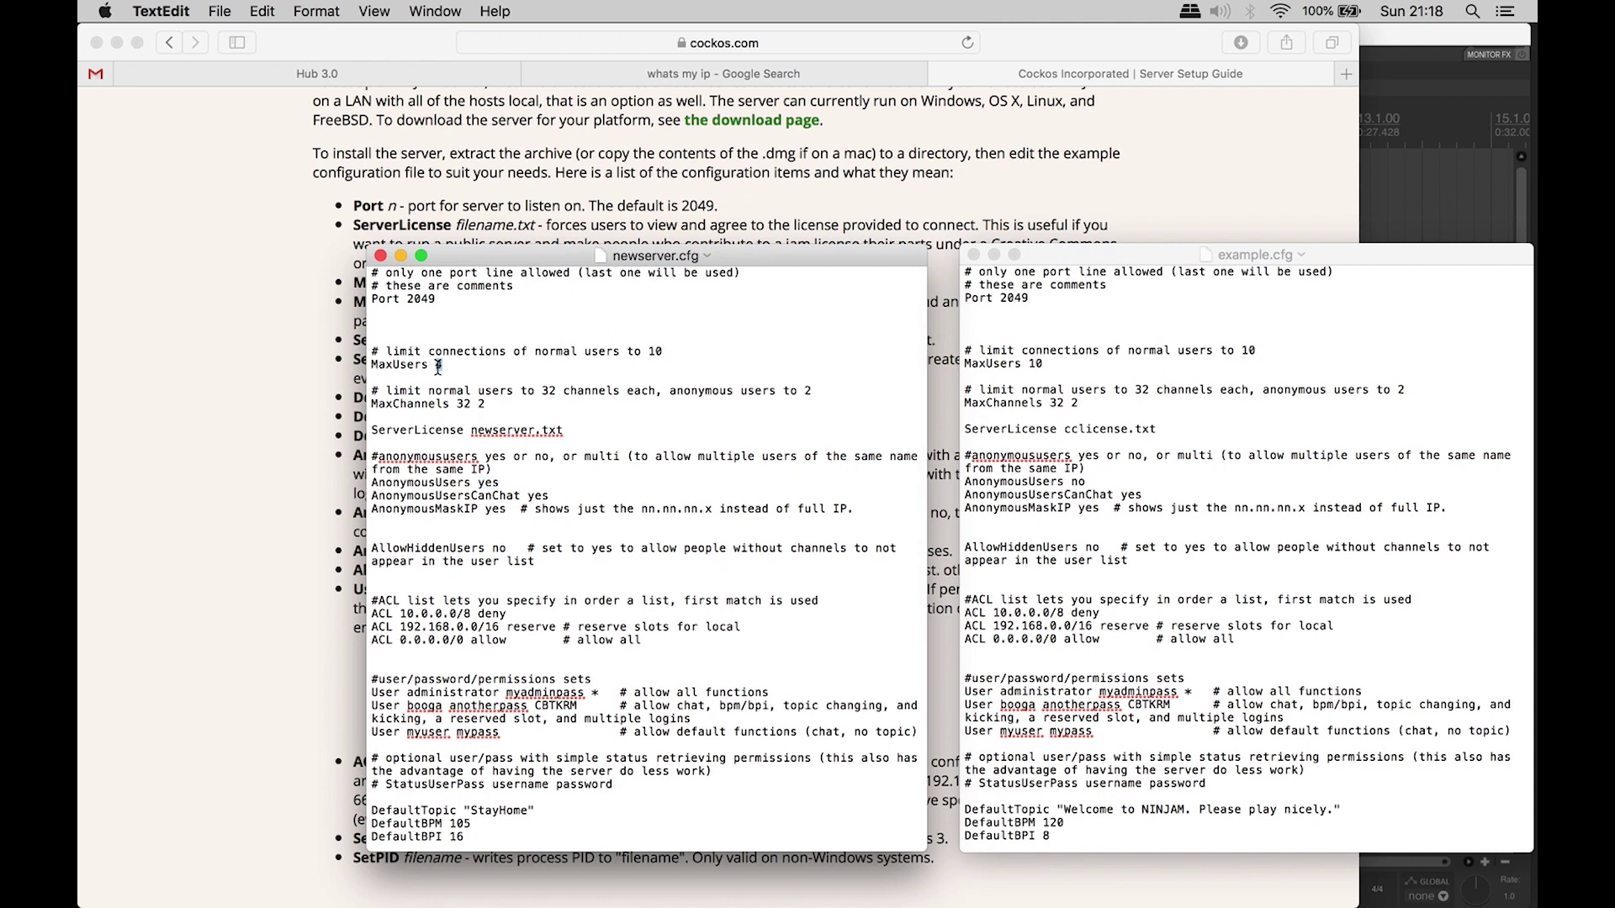
click(1028, 360)
double_click(1032, 364)
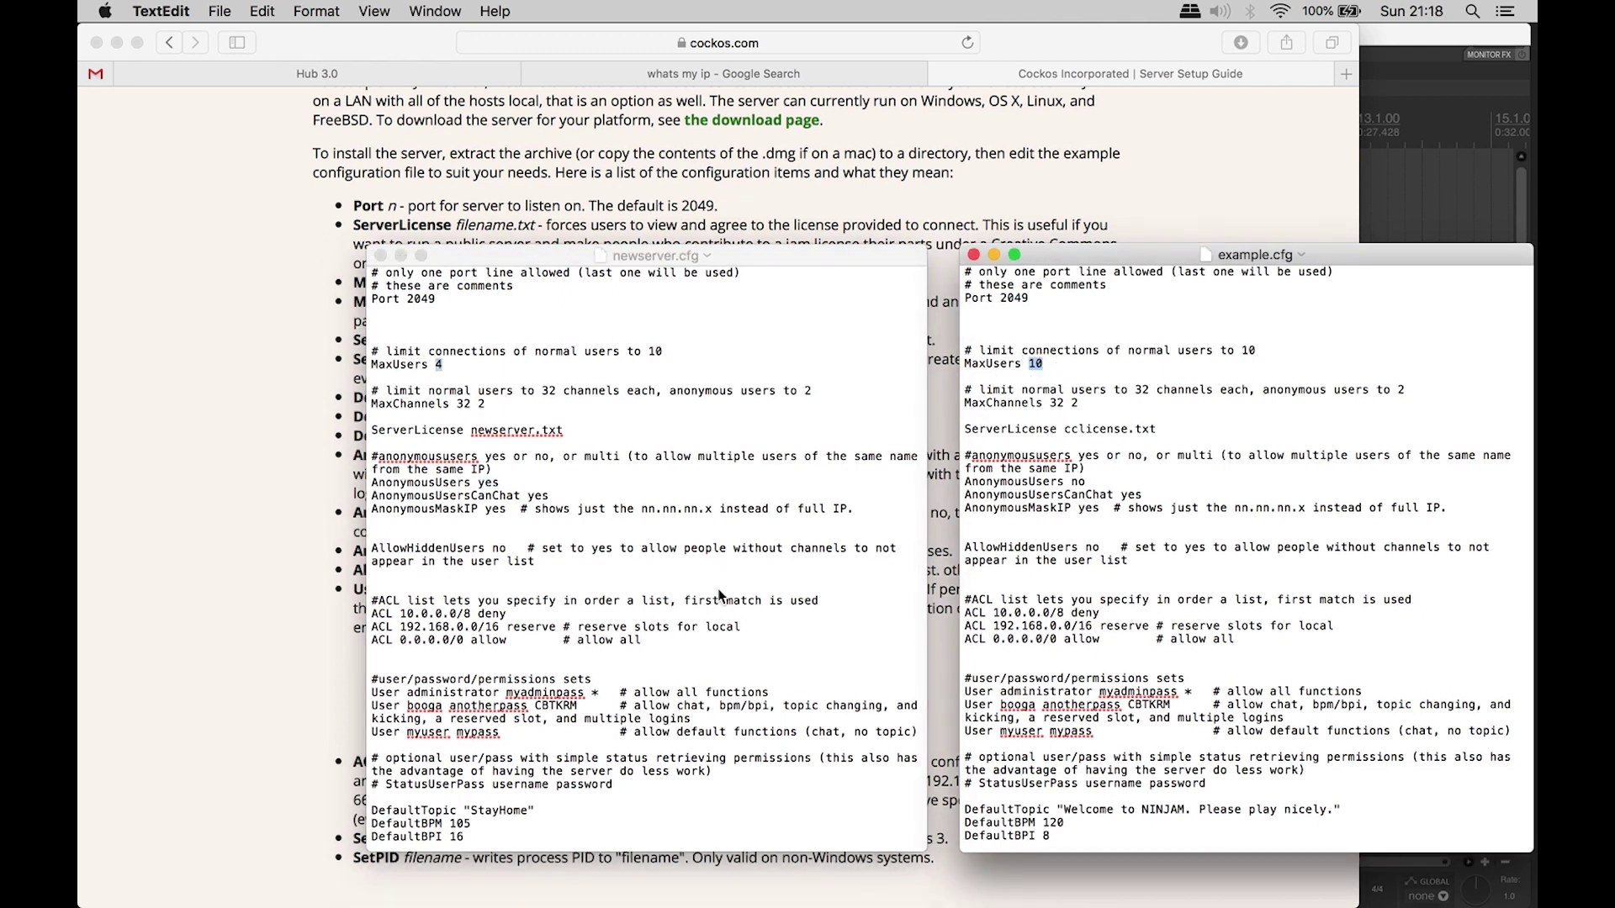
click(461, 833)
drag(444, 826, 468, 829)
click(451, 834)
drag(450, 826, 464, 826)
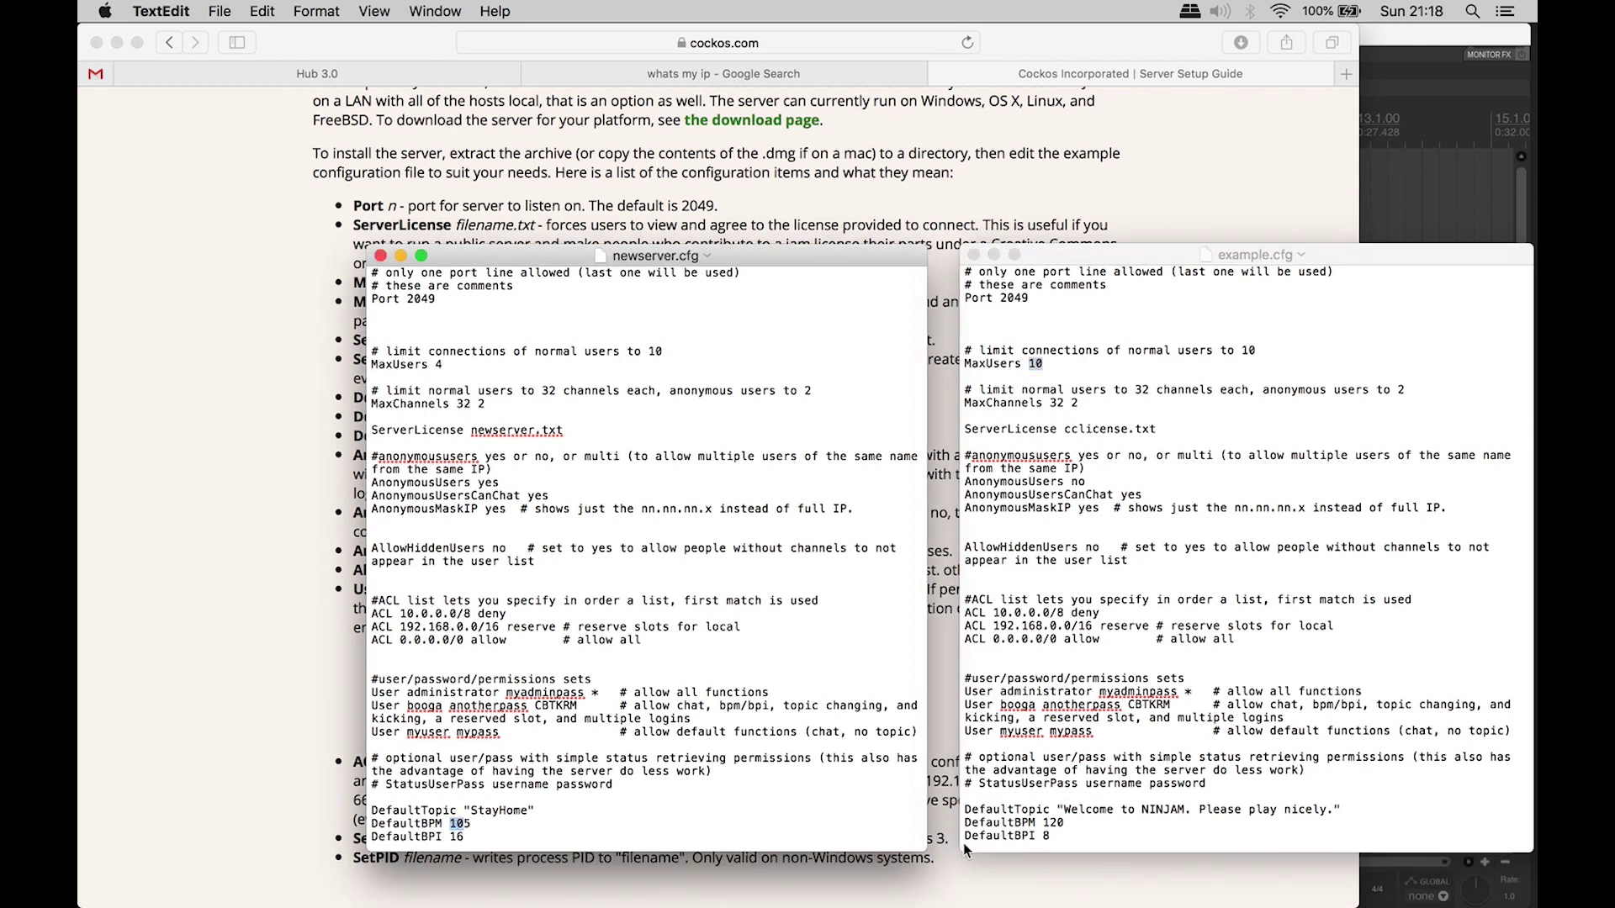
click(1051, 838)
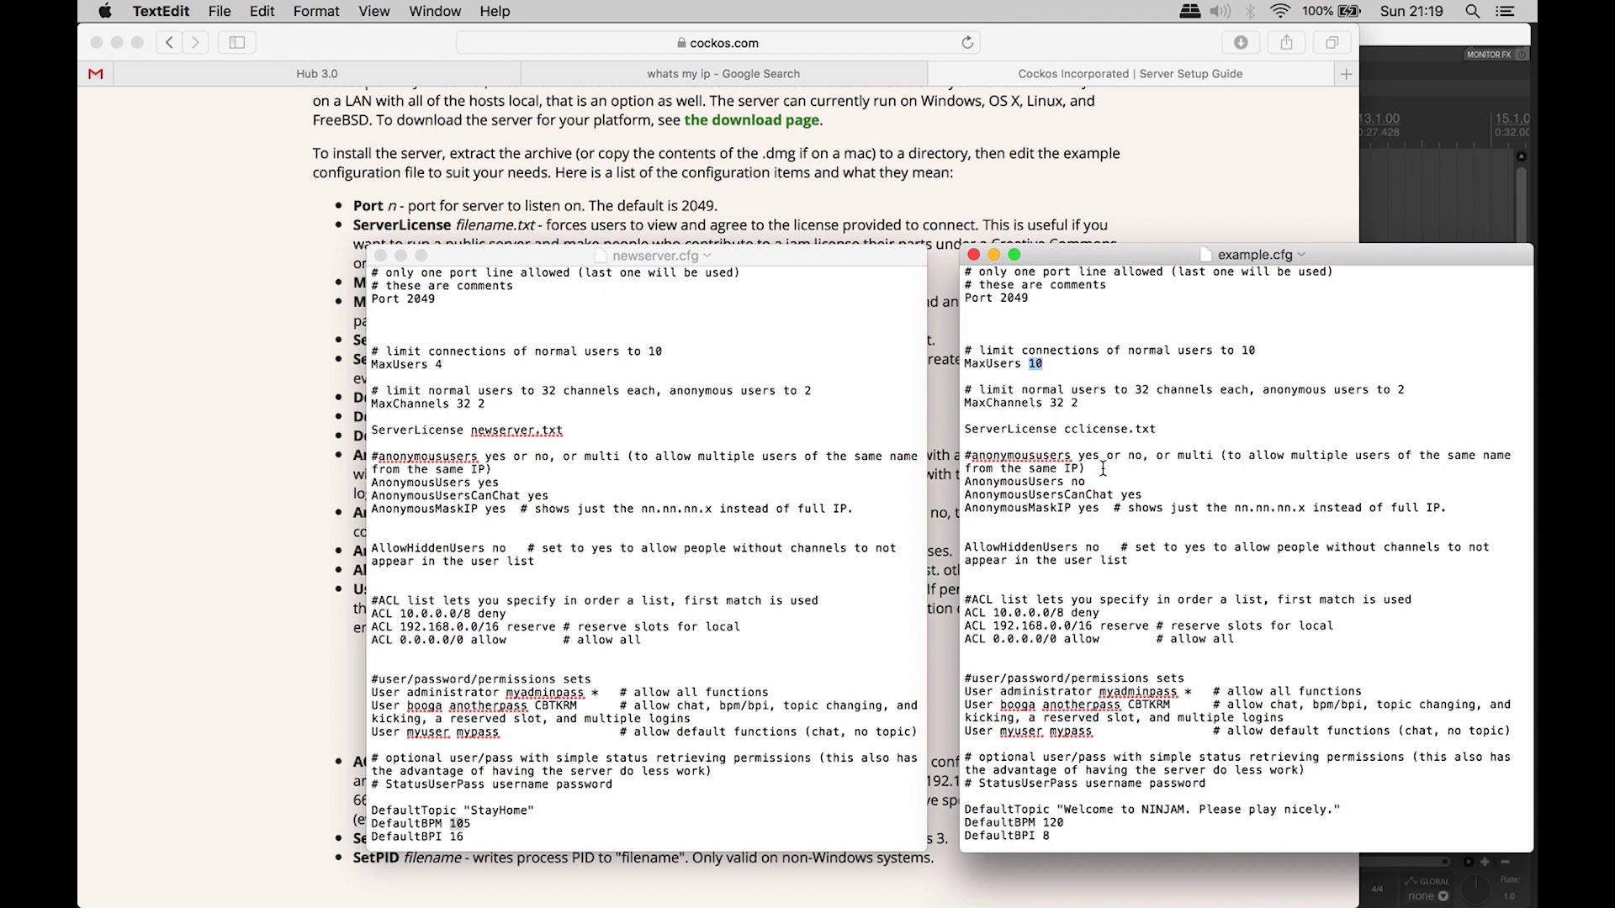
click(706, 458)
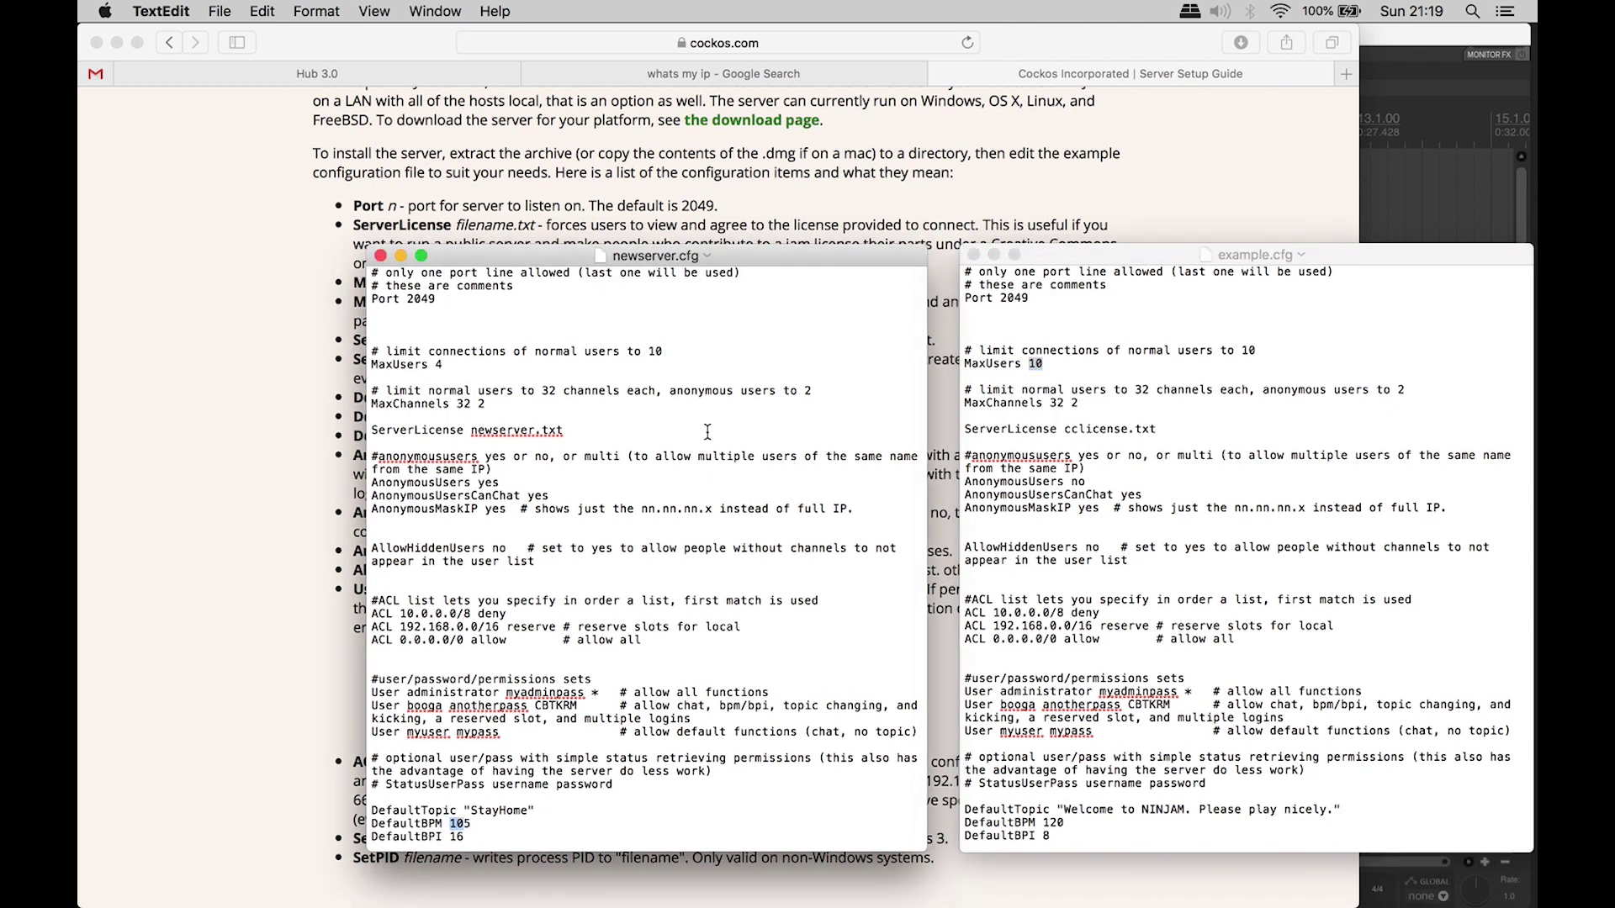
Step: Inspect newserver.cfg in the ninjam_server Finder folder without opening it
key(super+Tab)
key(super+Tab)
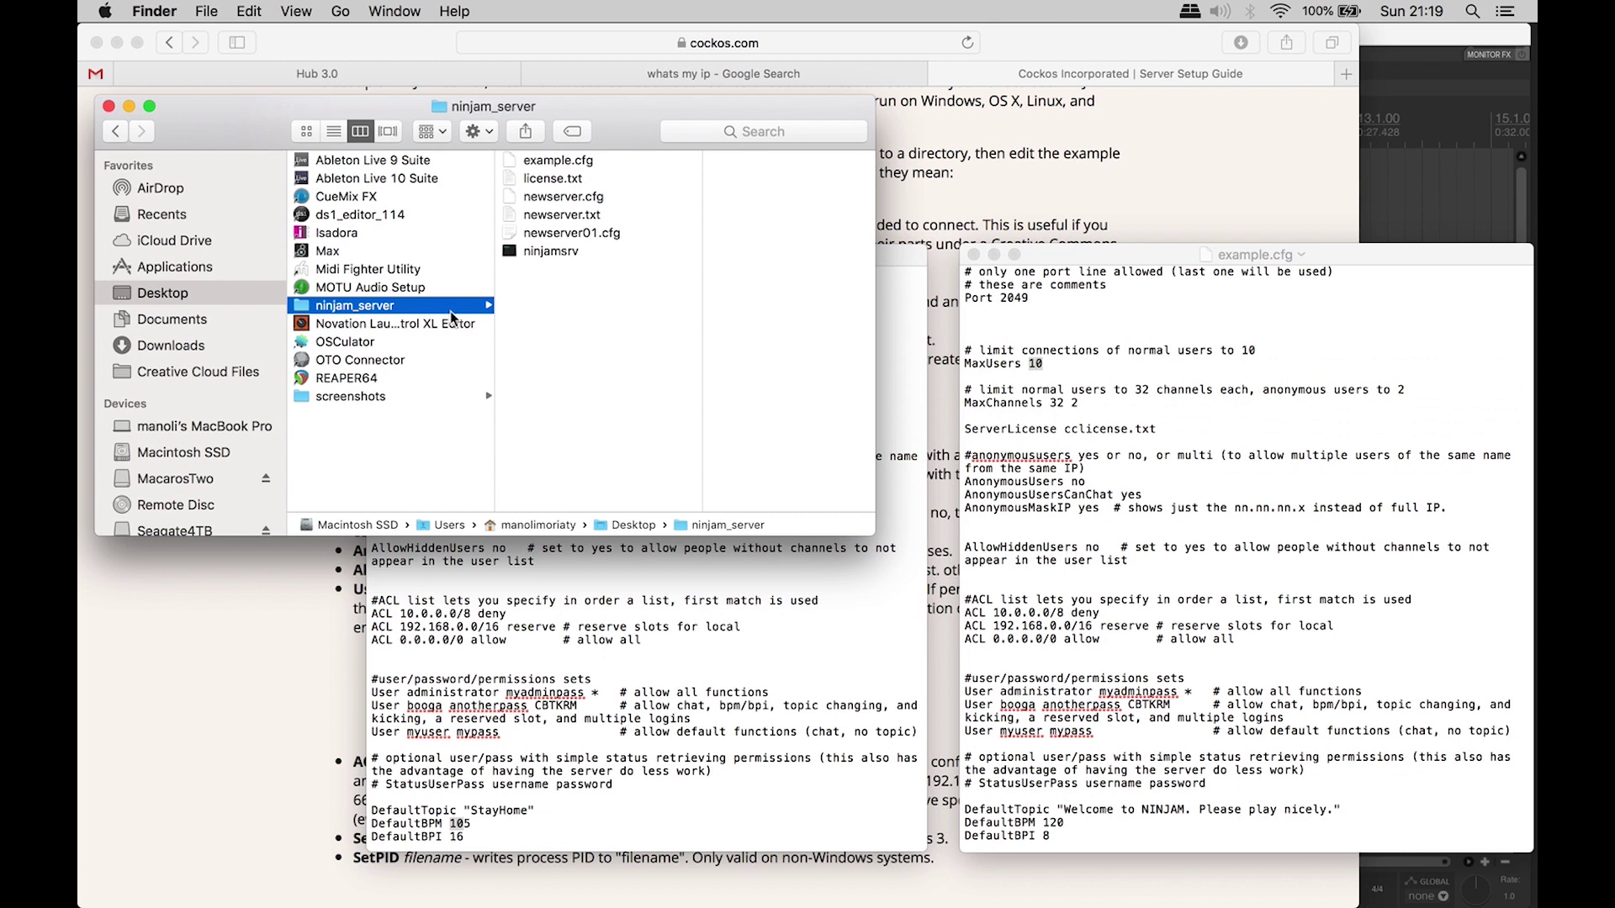
click(592, 198)
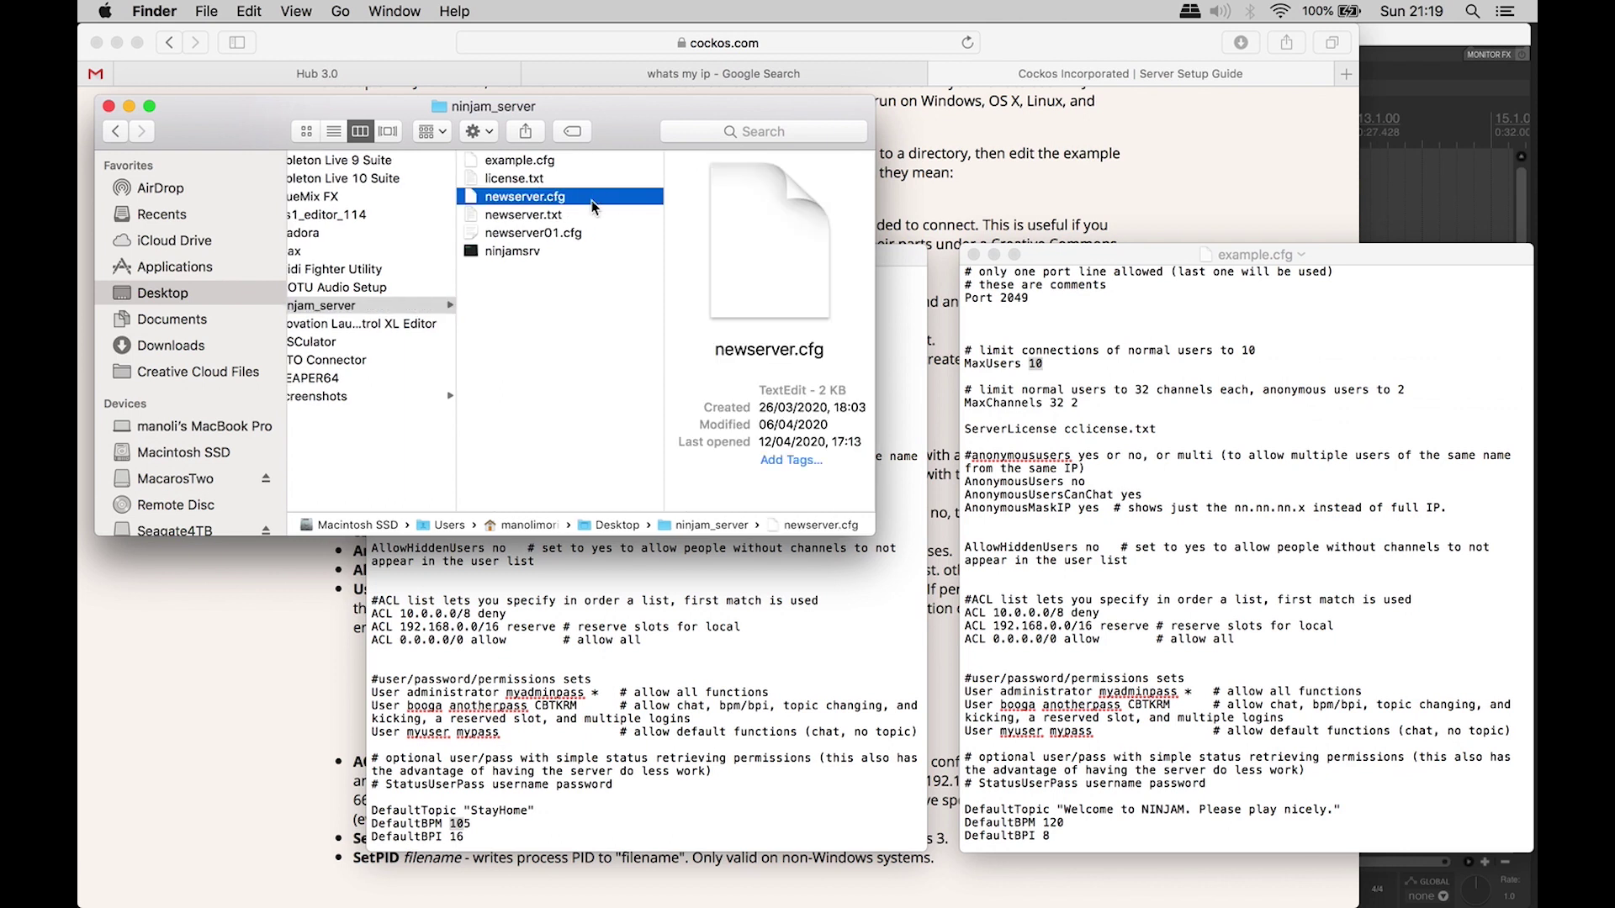
click(560, 199)
right_click(559, 203)
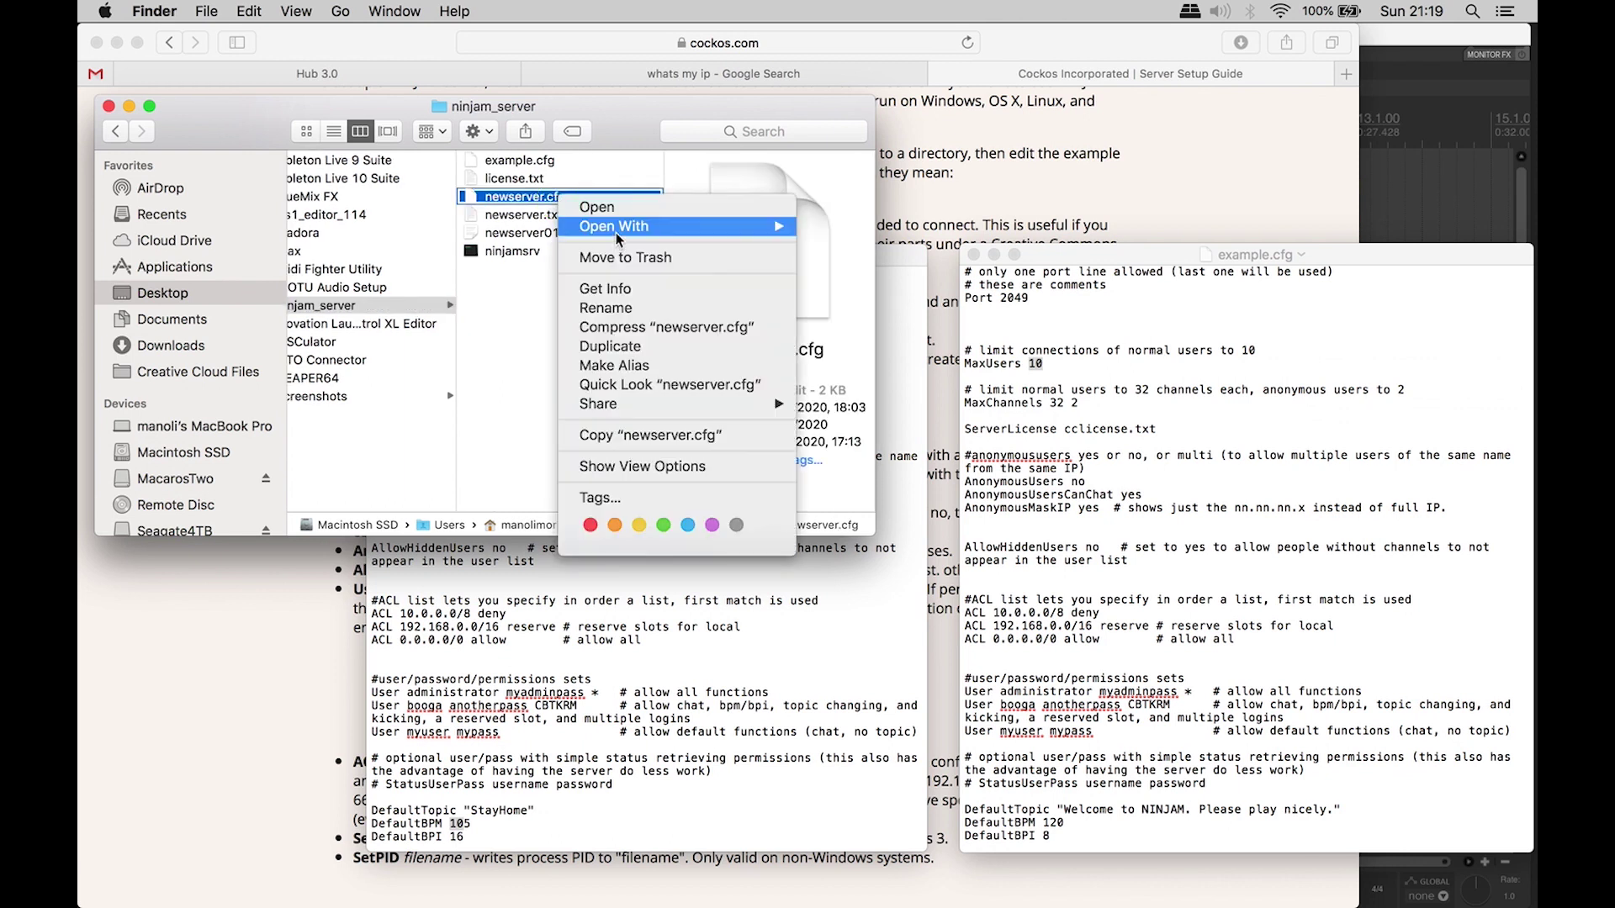
mouse_move(615, 229)
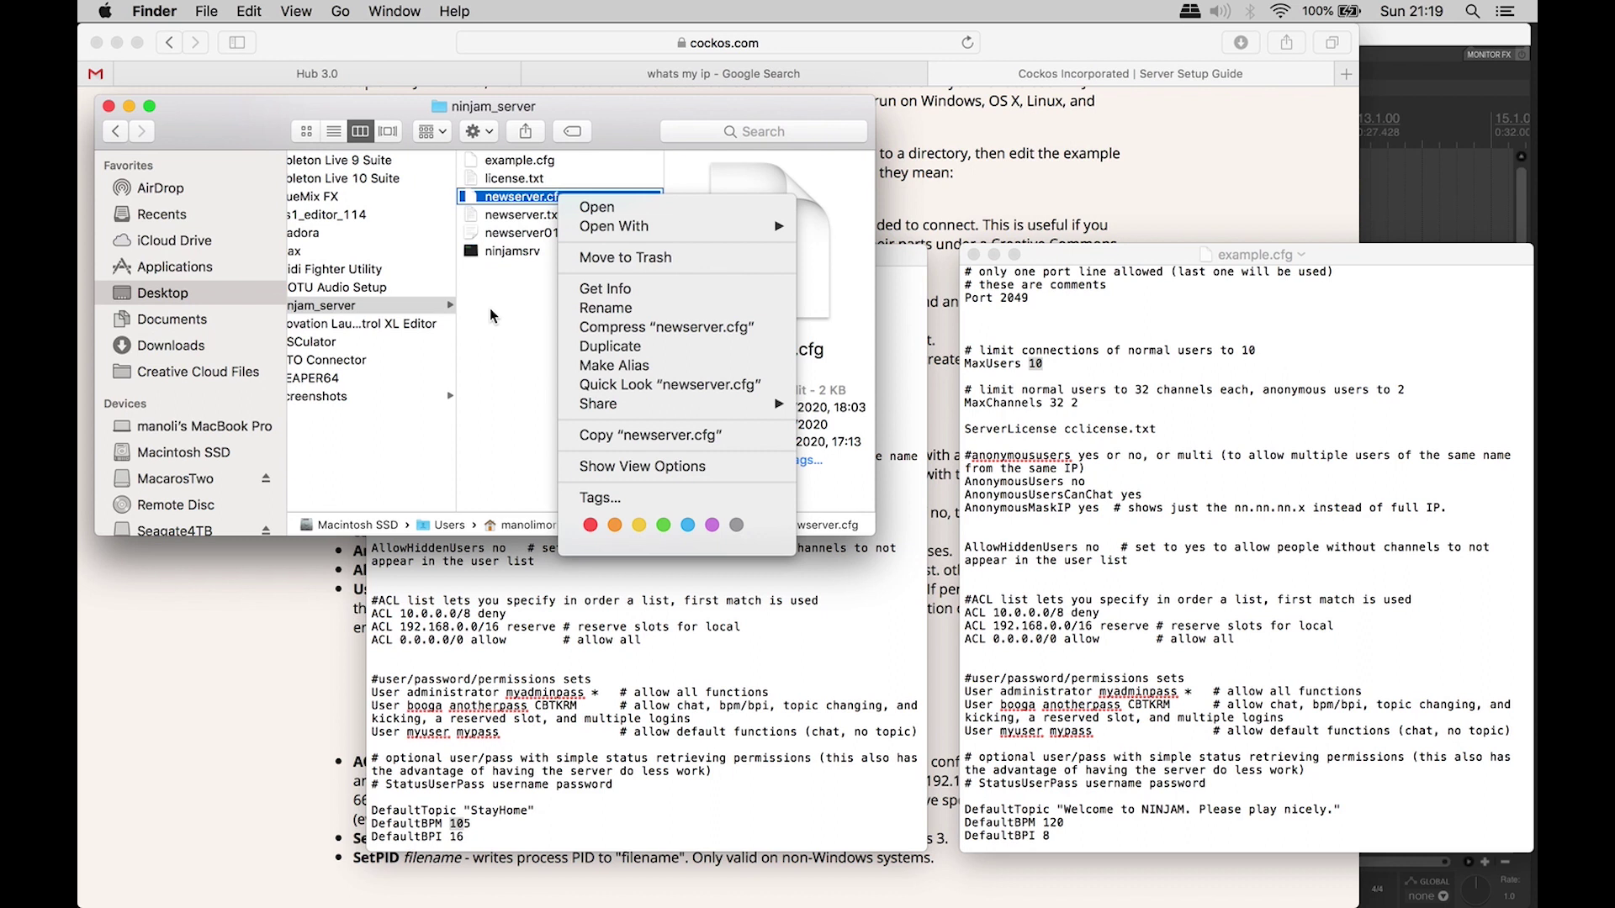
click(508, 370)
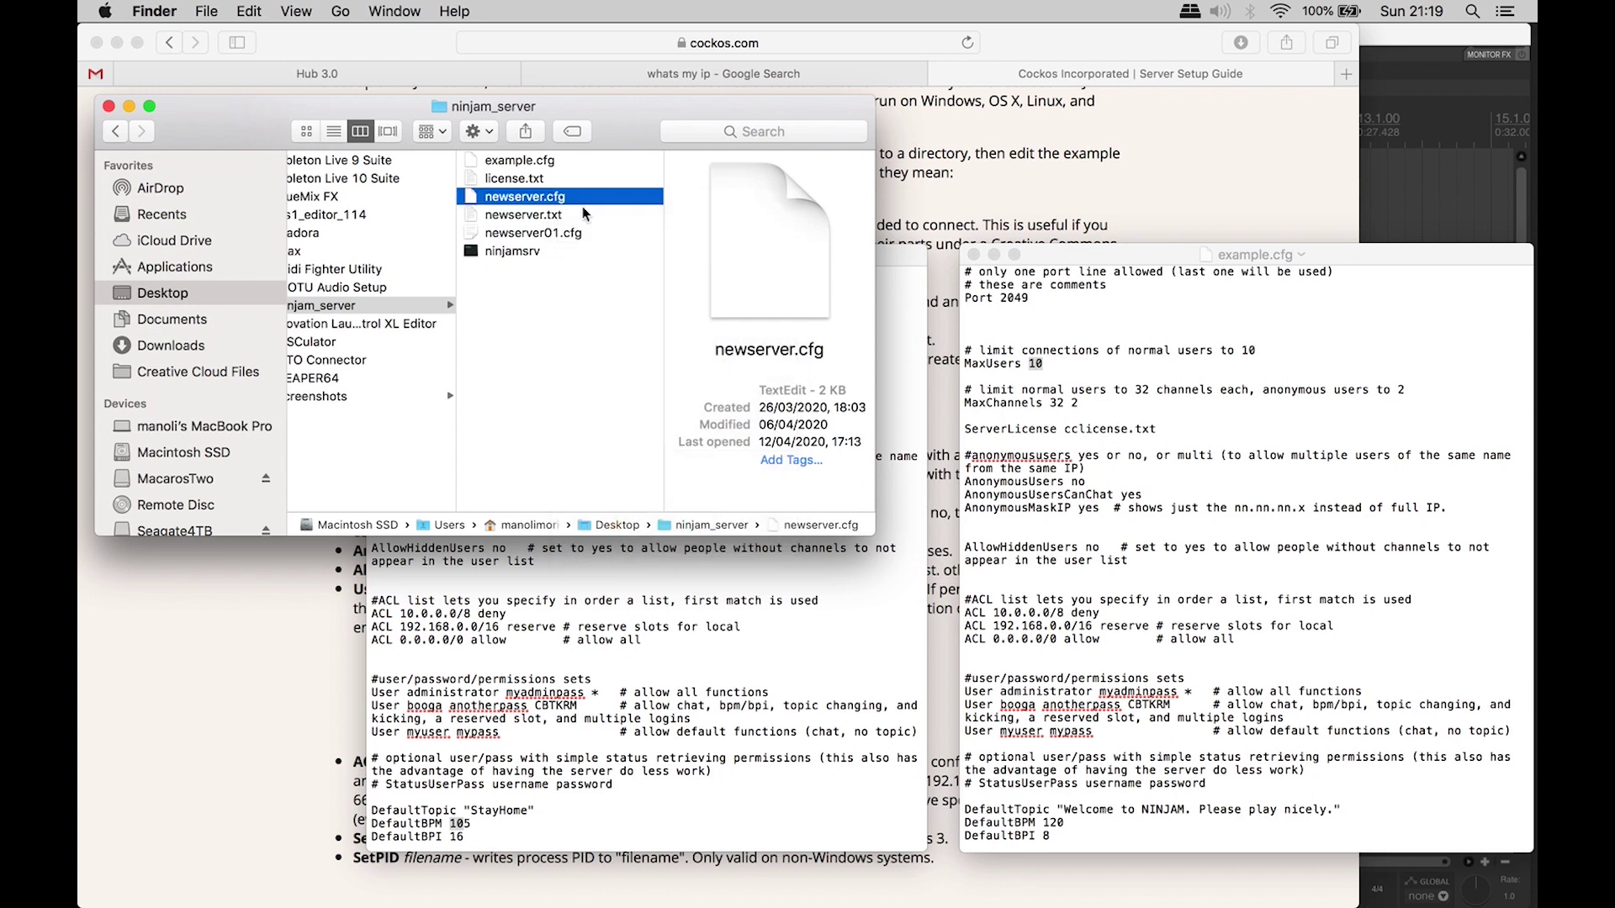
Step: Save newserver.cfg and quit TextEdit, closing both config files
click(672, 680)
click(709, 572)
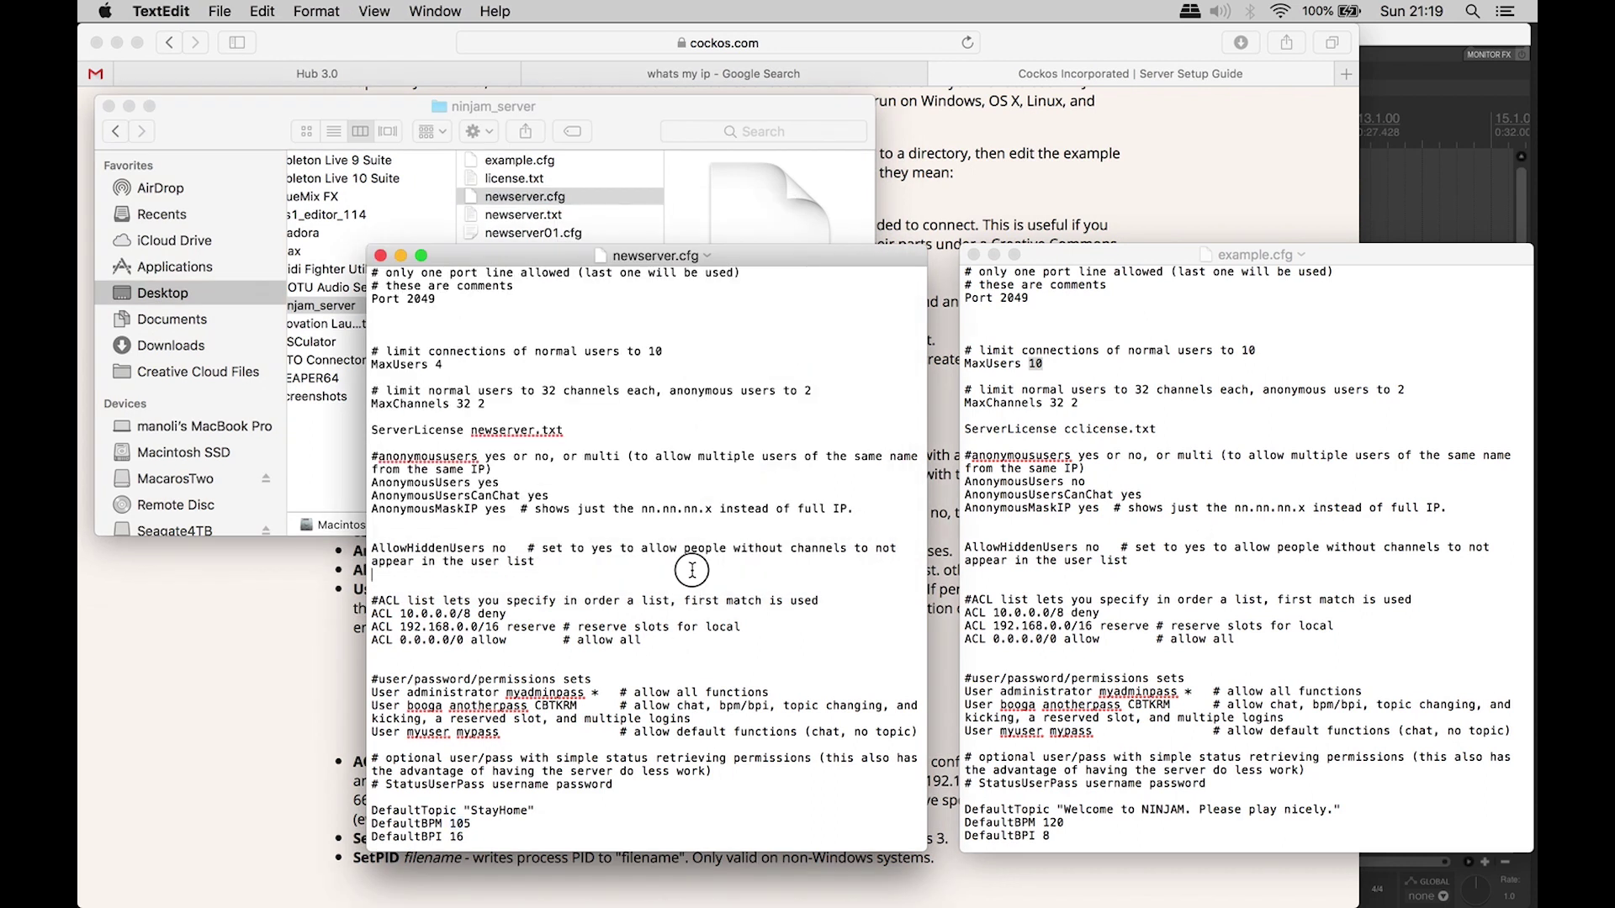
key(super+s)
key(super+q)
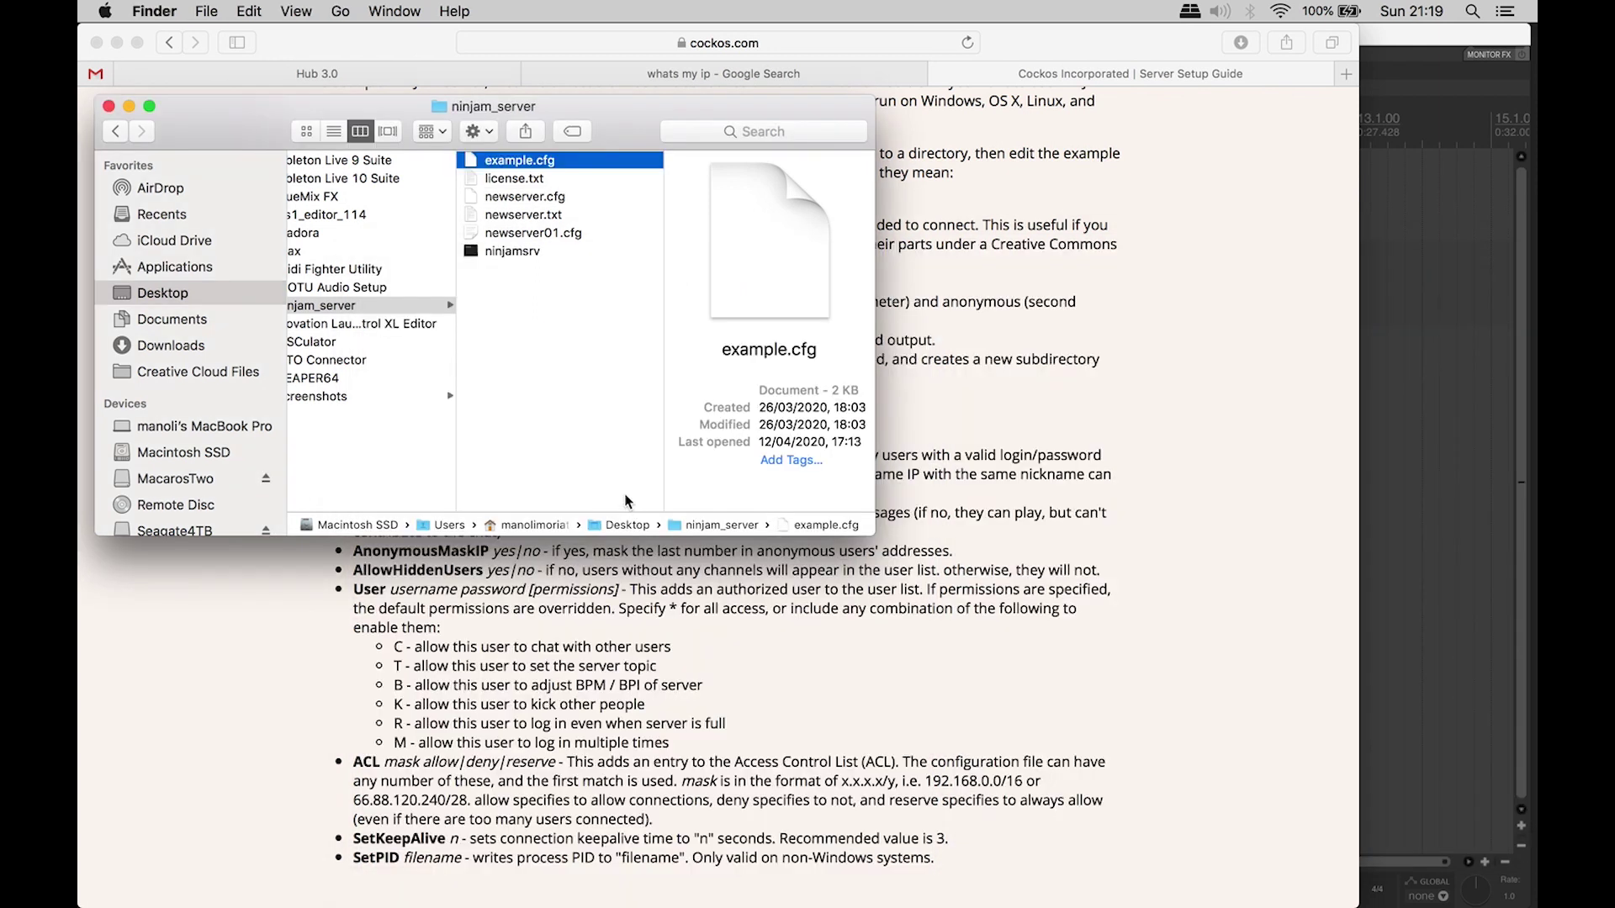
Step: Launch Terminal through Spotlight with 'term'
key(super+space)
text(term)
key(Return)
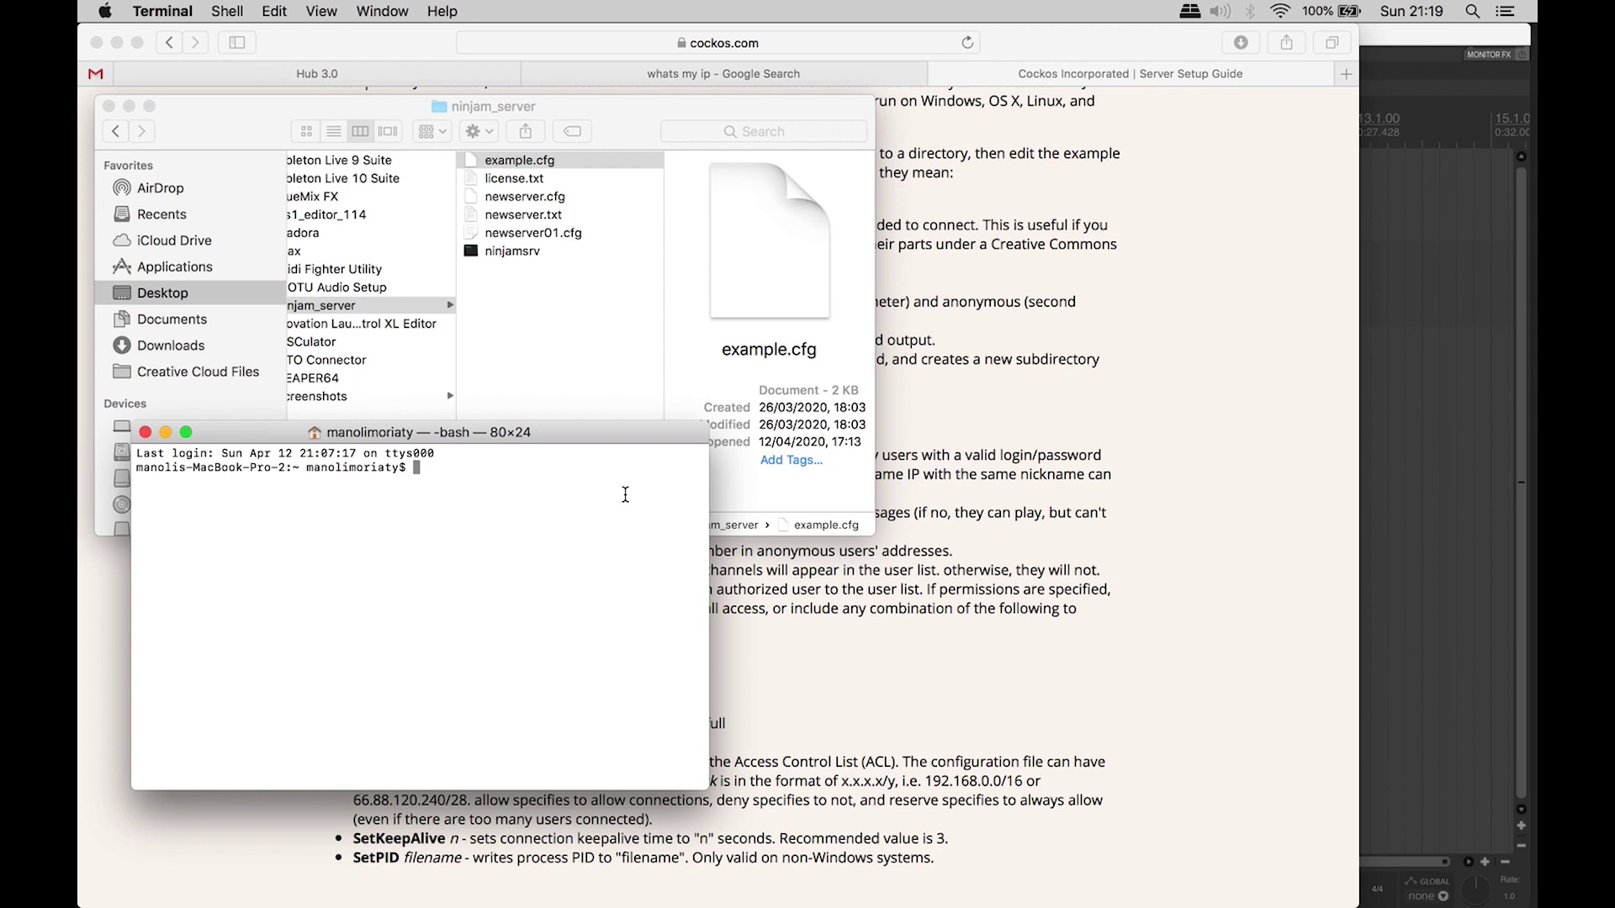
drag(552, 439, 1118, 469)
scroll(577, 354, left, 2)
scroll(577, 353, left, 1)
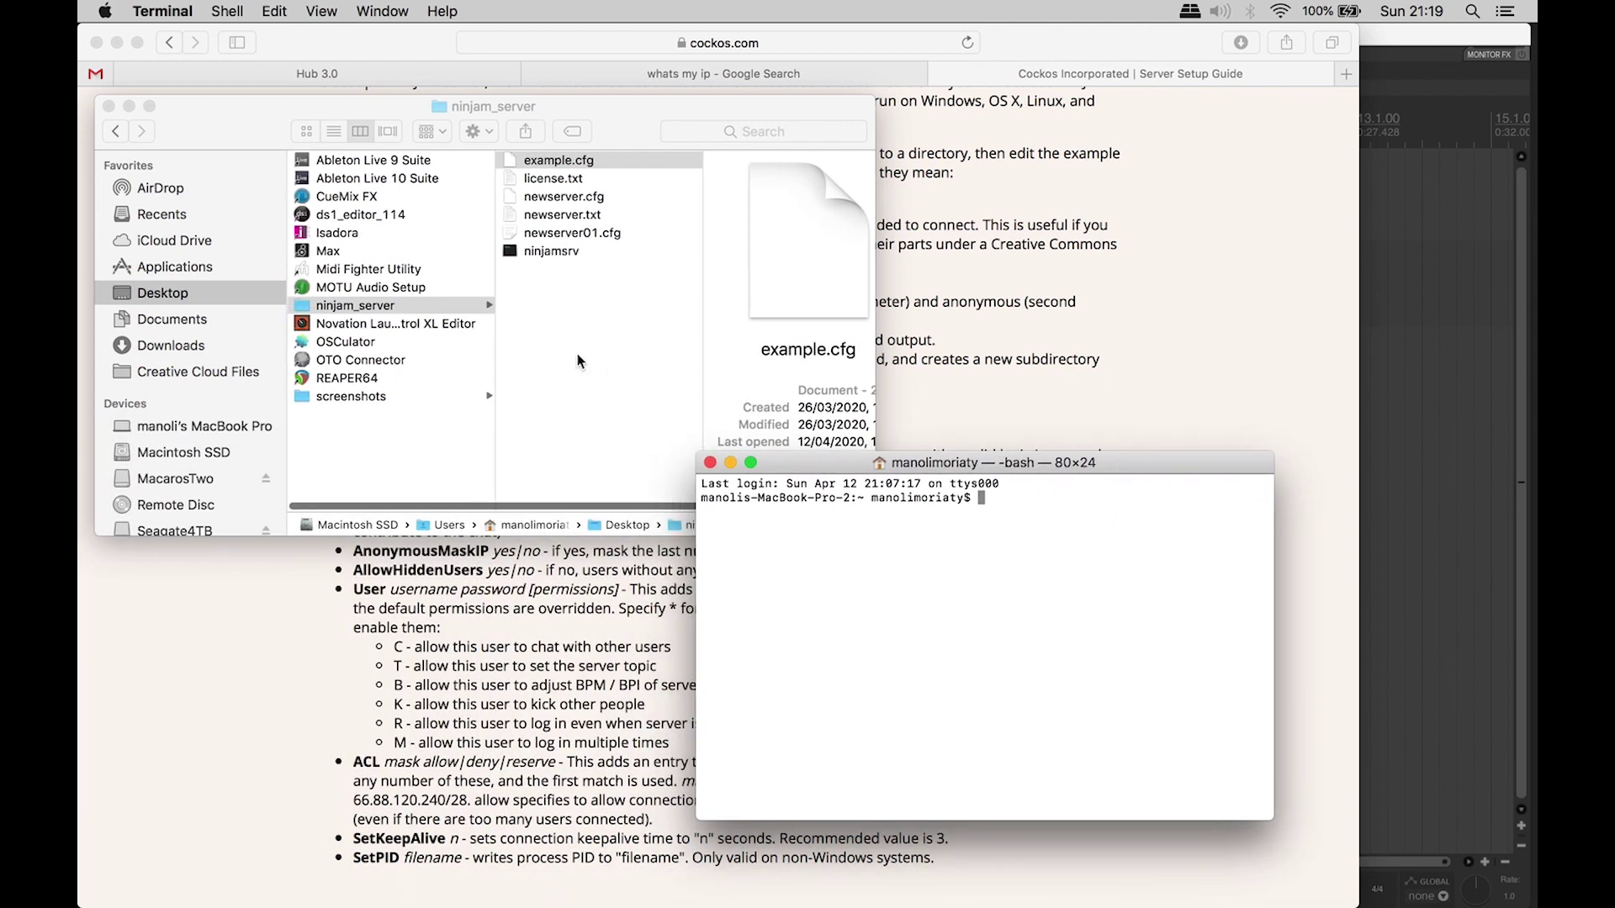
Step: Copy the ninjam_server folder path from Get Info and cd into it in Terminal
right_click(419, 305)
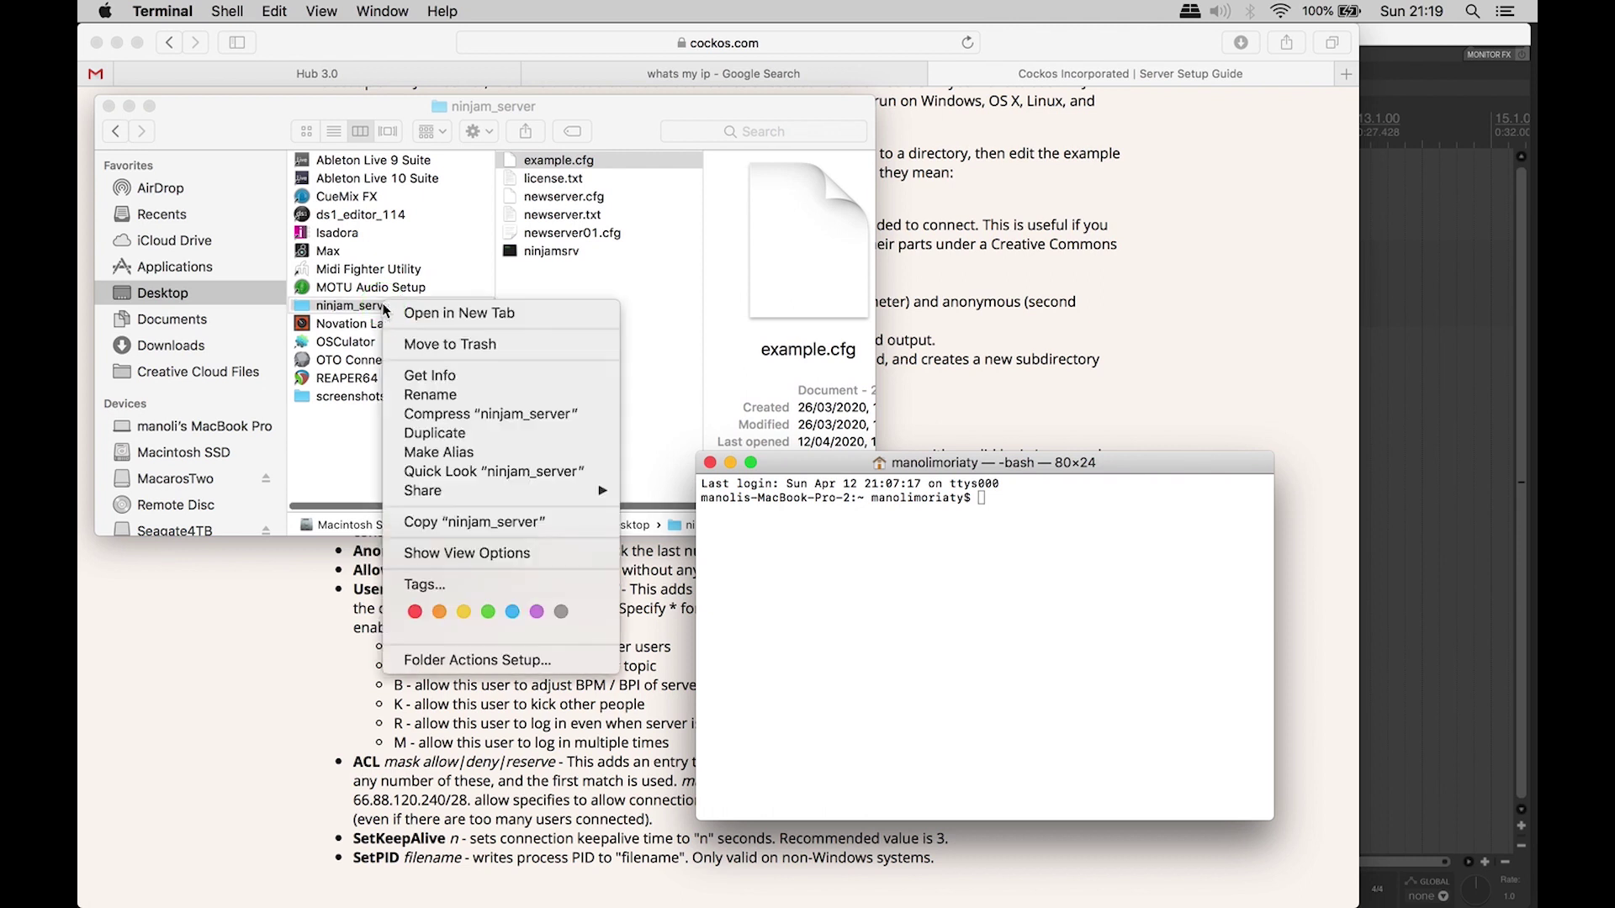
click(417, 375)
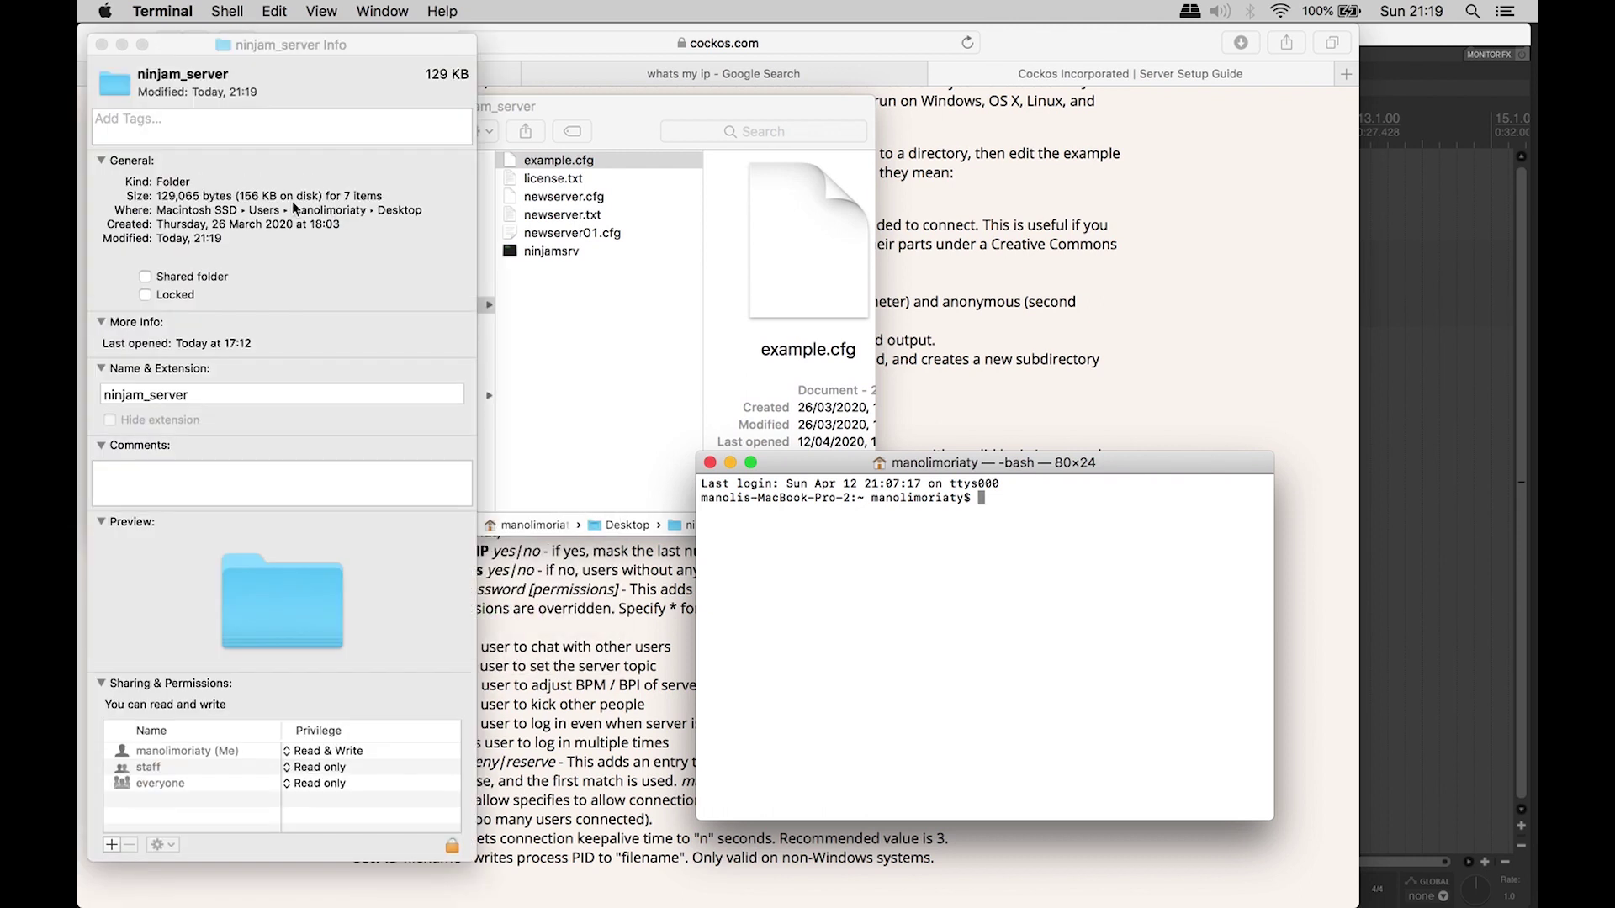
click(180, 213)
triple_click(293, 218)
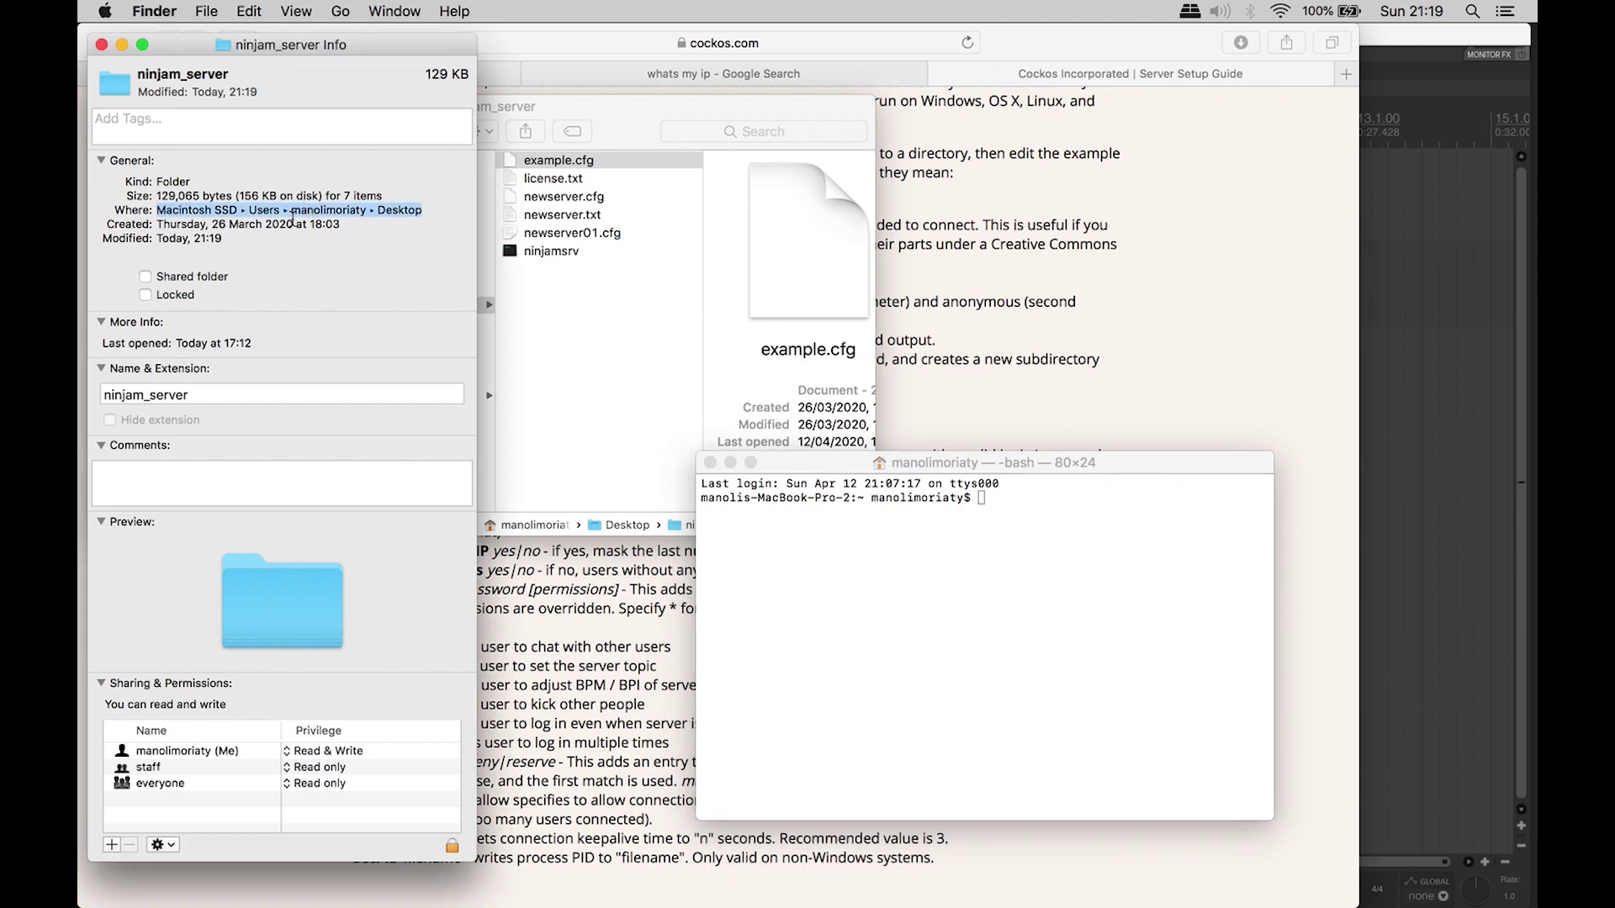
click(101, 46)
click(1006, 515)
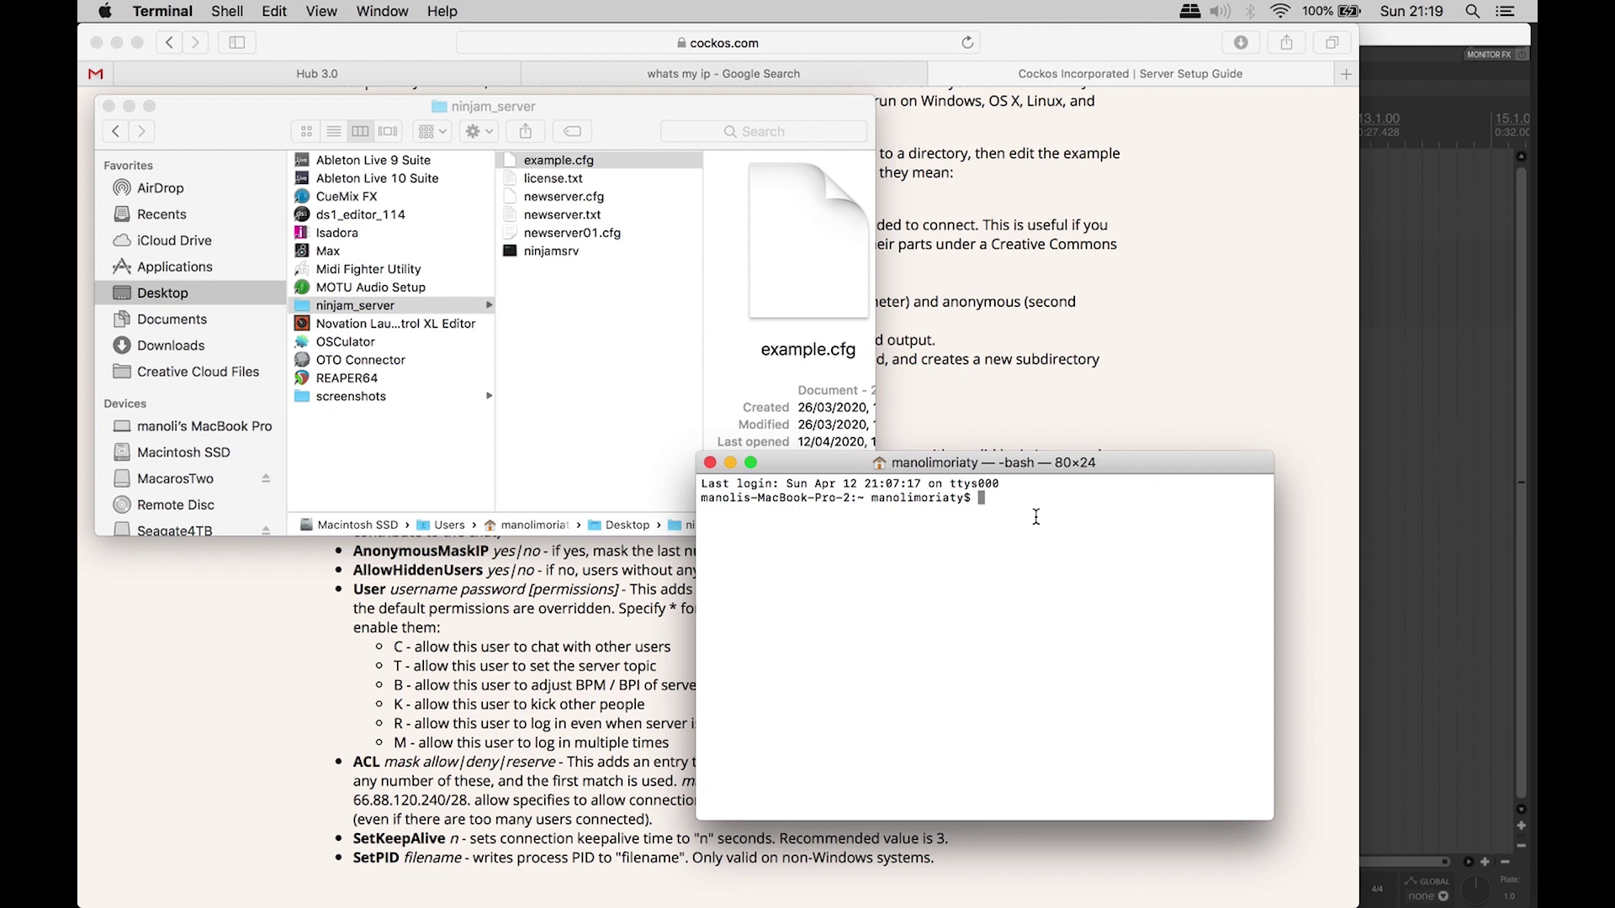
text(cd)
text(/Users/manolimoriaty/Desktop/ninjam_server)
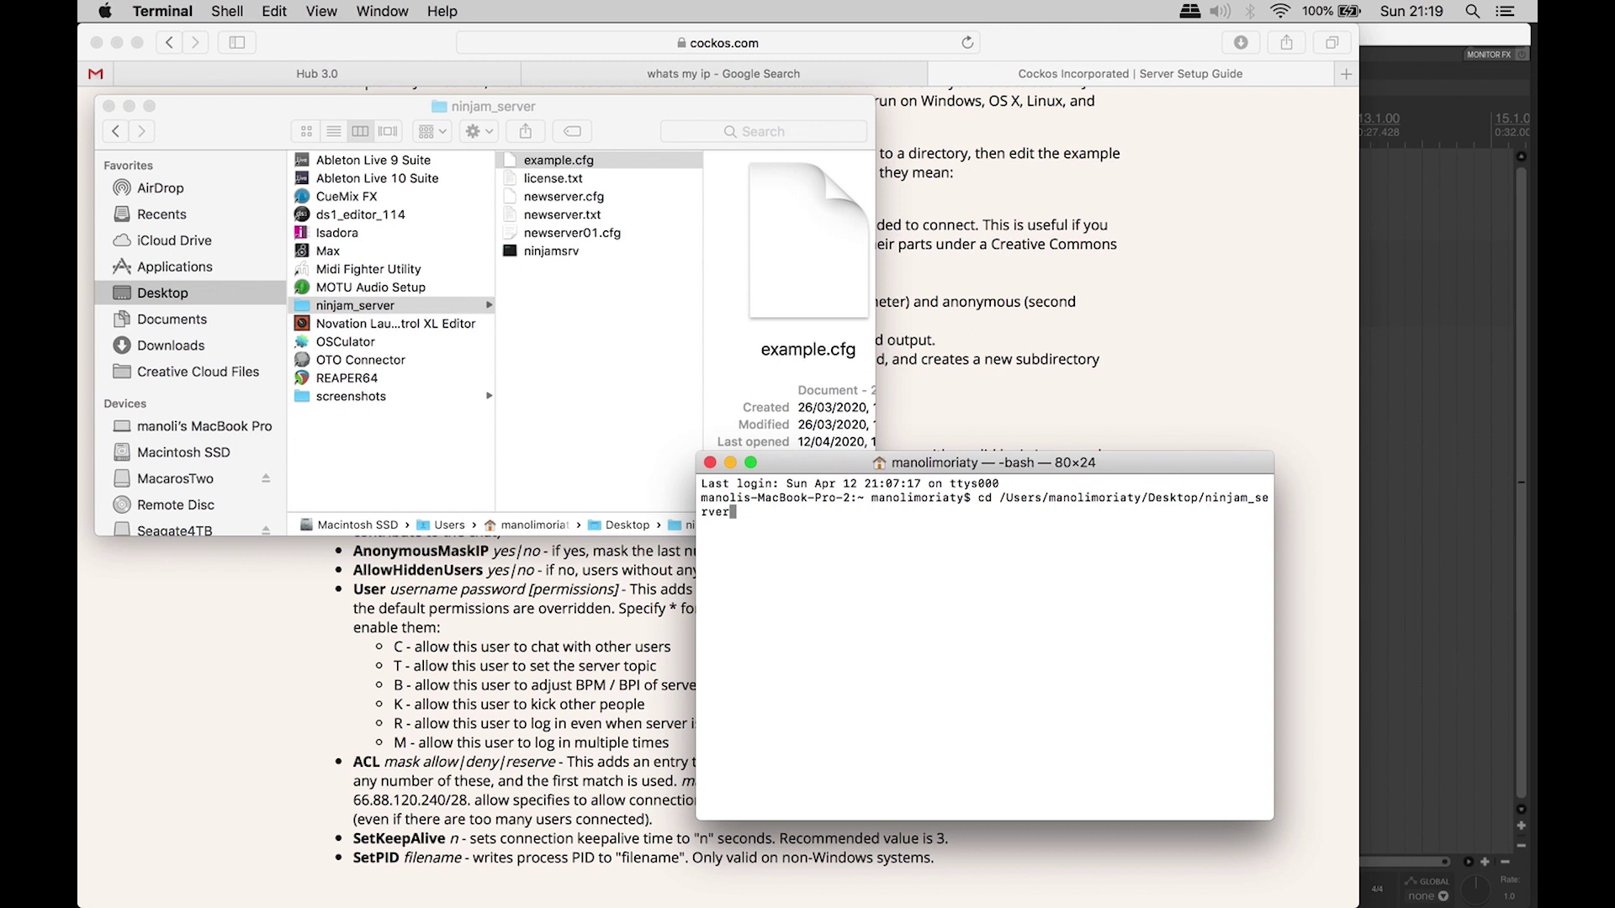
key(Return)
Step: Run ./ninjamsrv newserver.cfg after rechecking the config's settings
text(./ninjamsrv newserver.cfg)
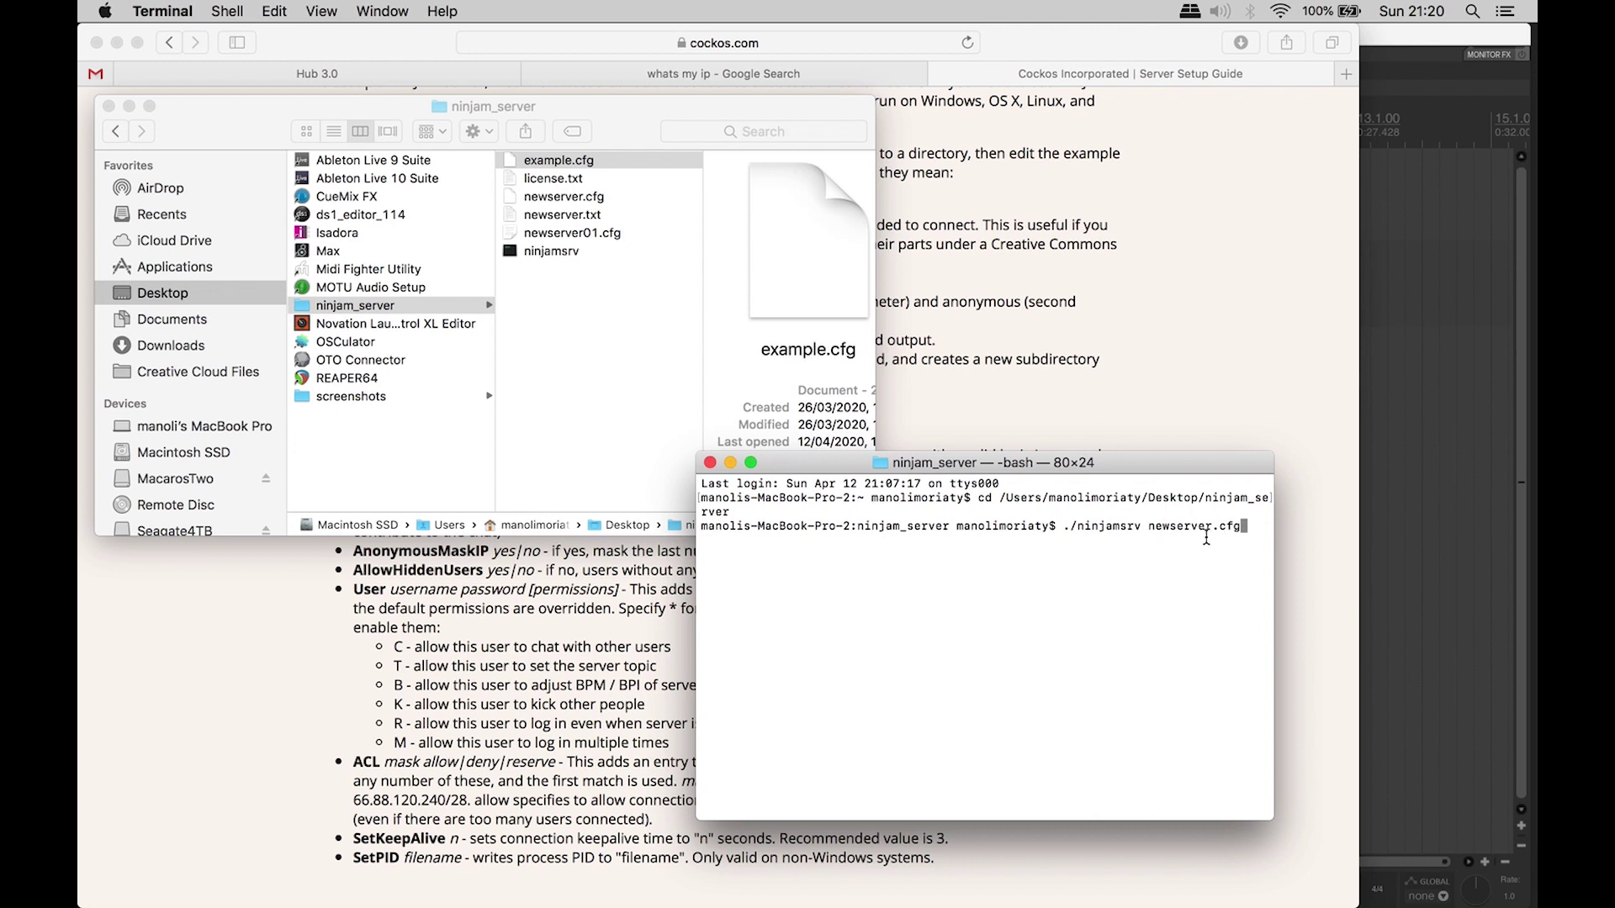
click(575, 202)
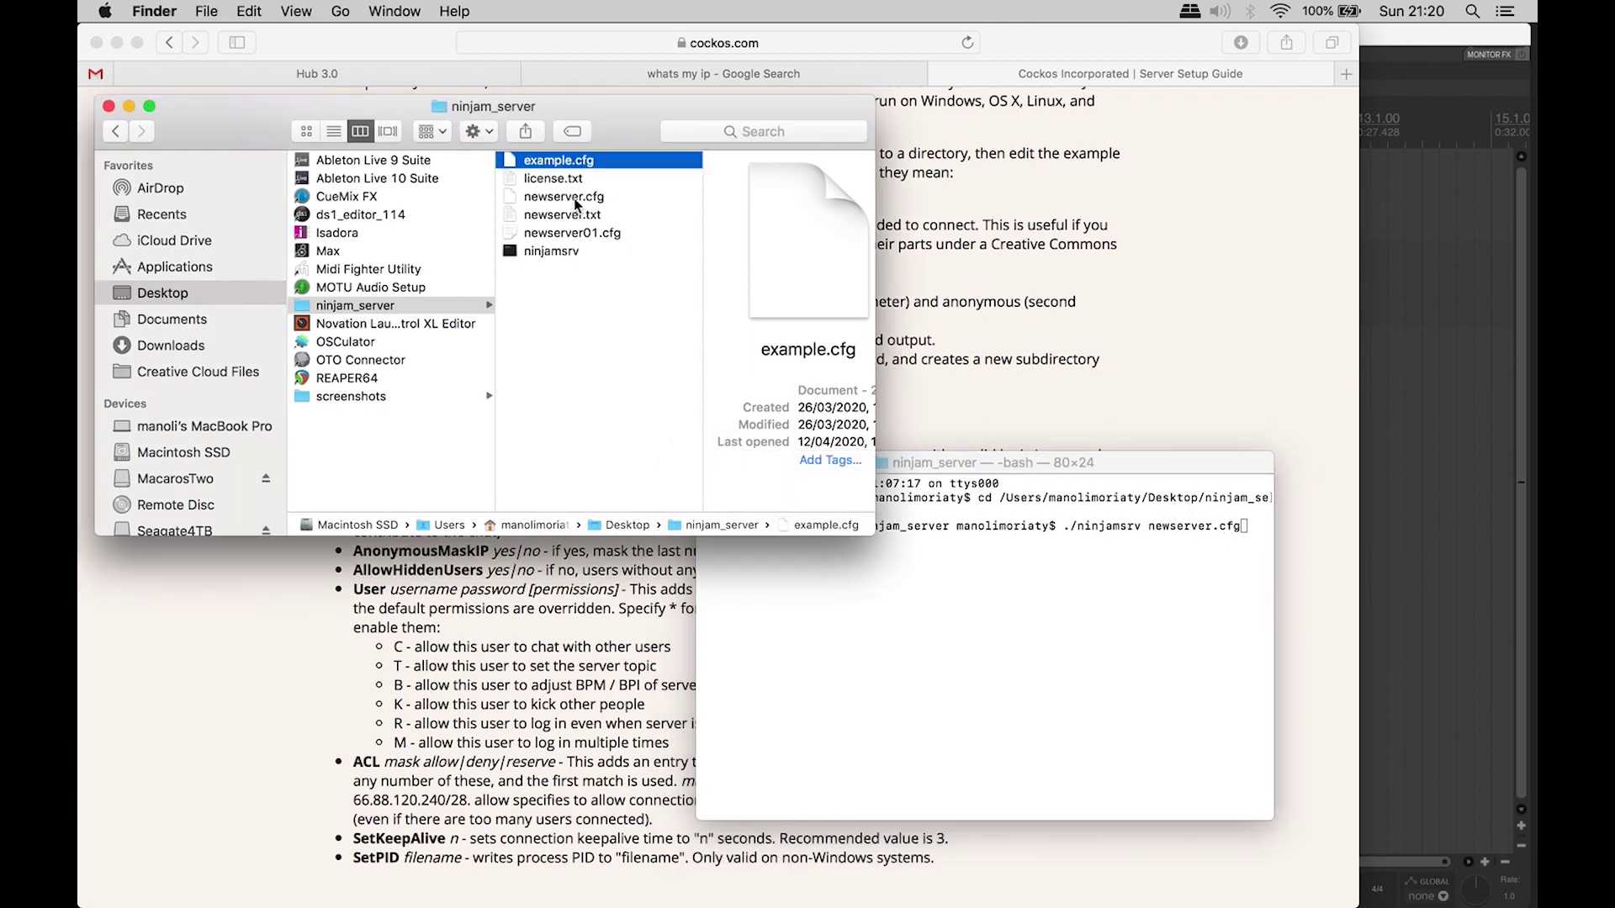
double_click(575, 201)
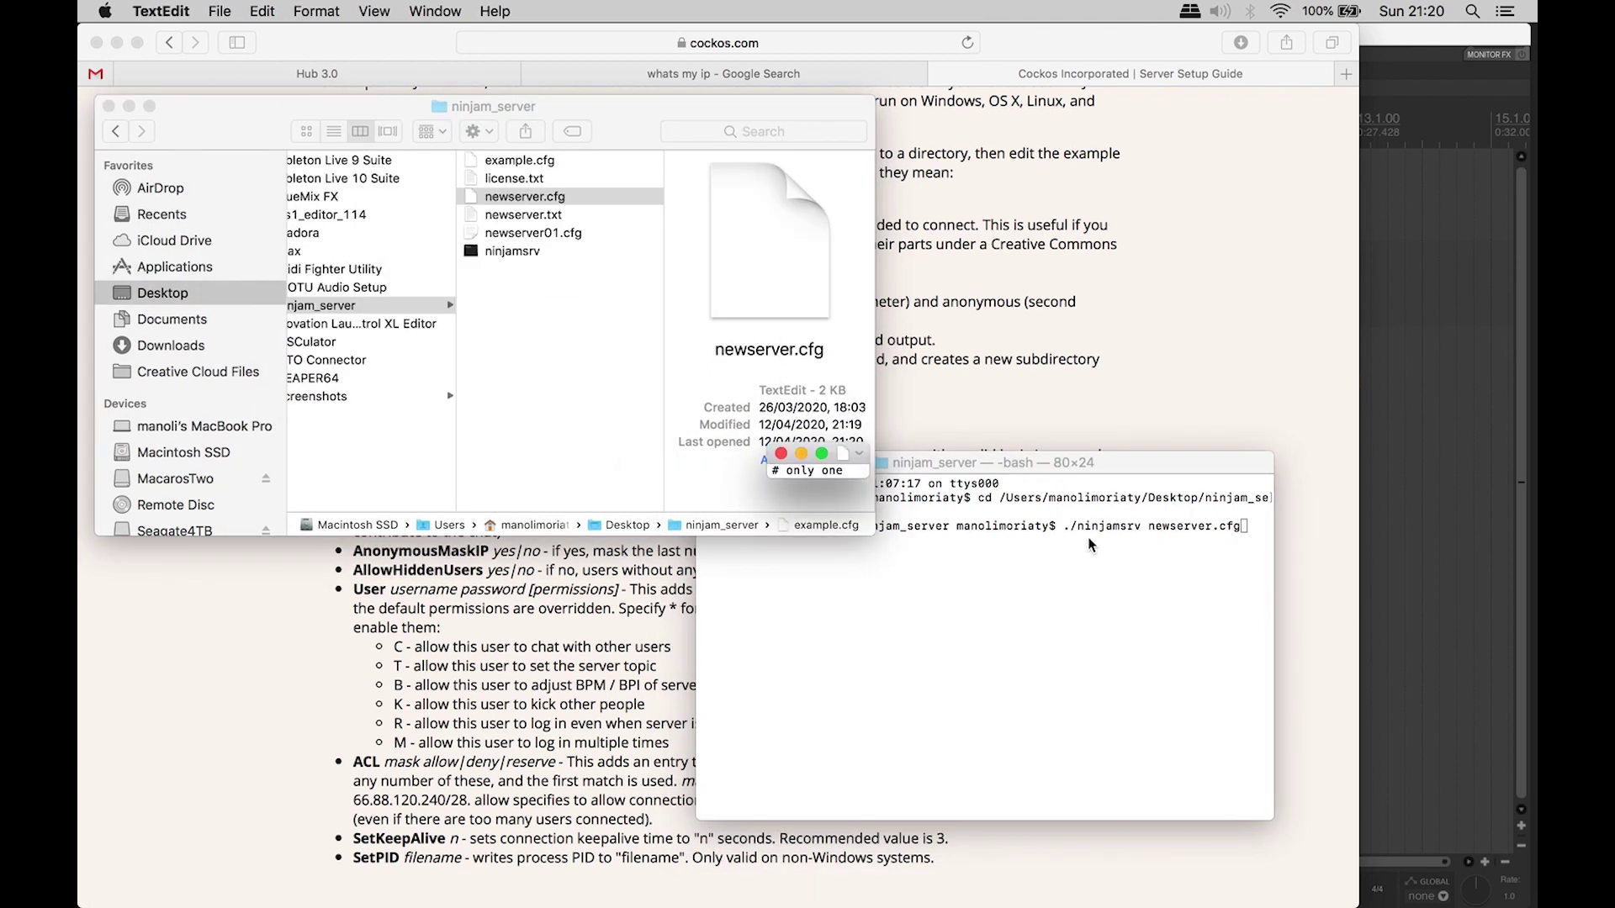
click(1089, 540)
key(Return)
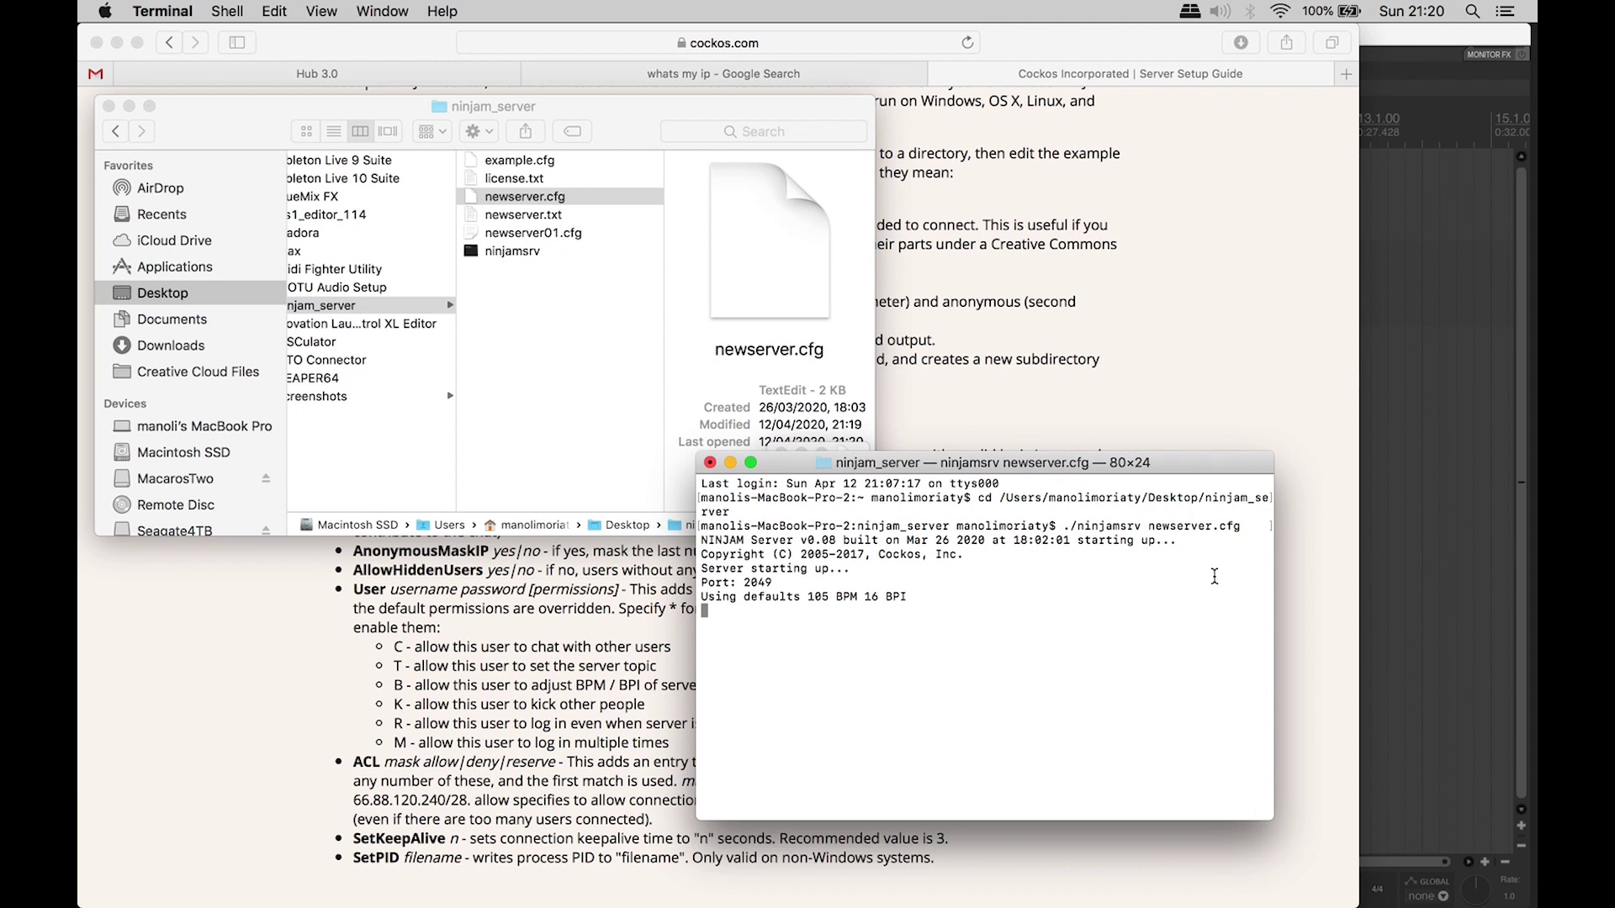
Step: Open ReaNINJAM's Connect... dialog in REAPER and scroll through the public server list
click(1394, 581)
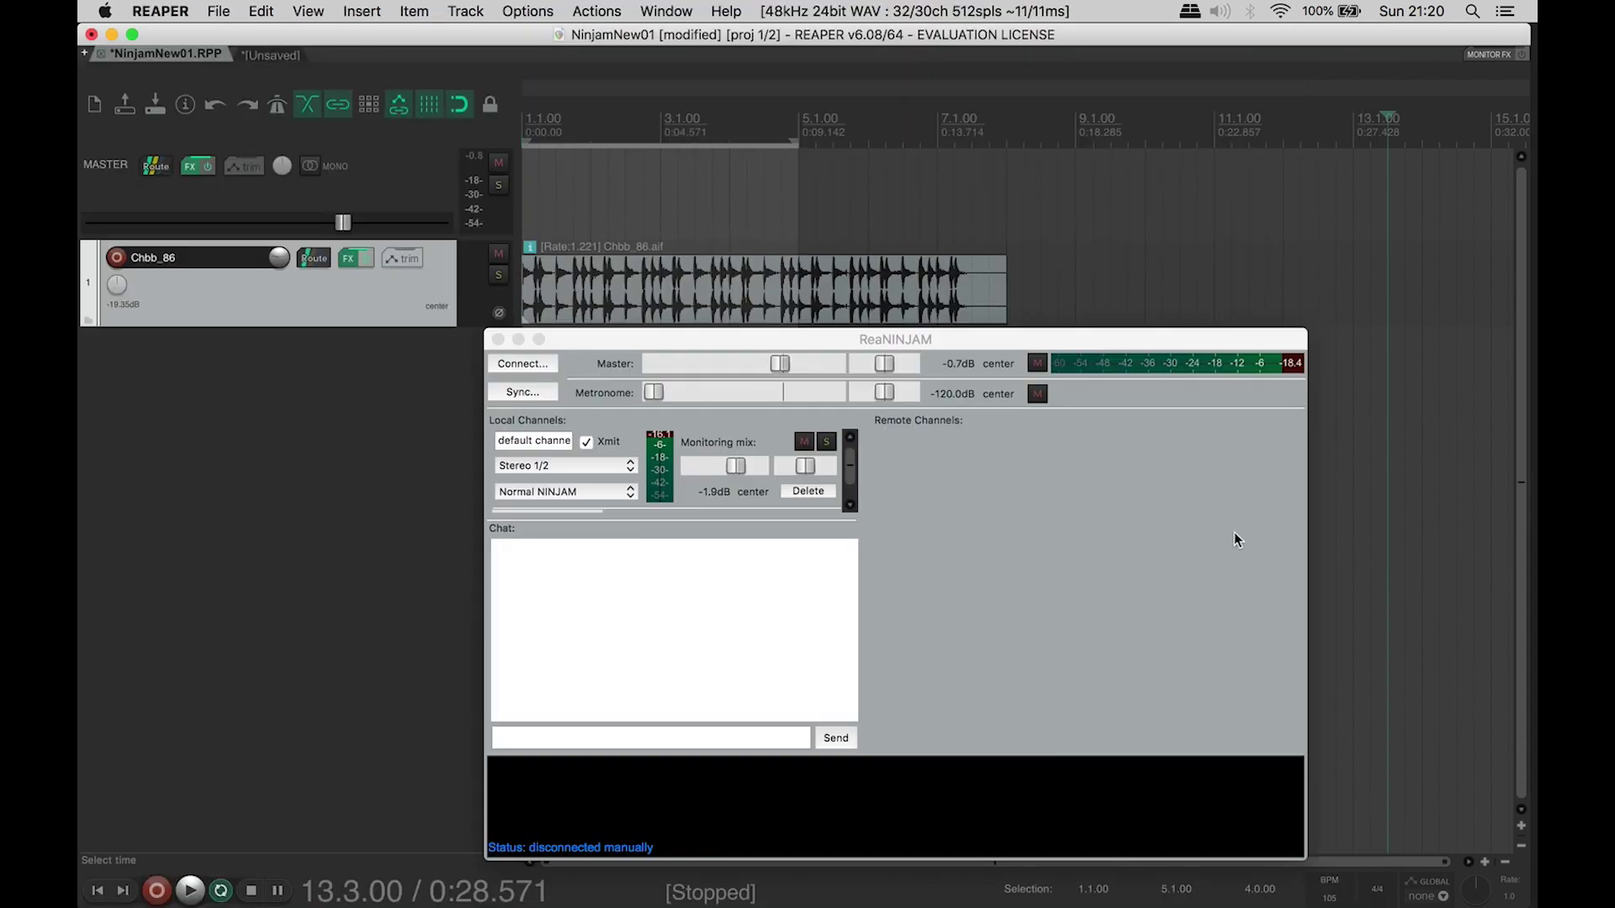
click(540, 368)
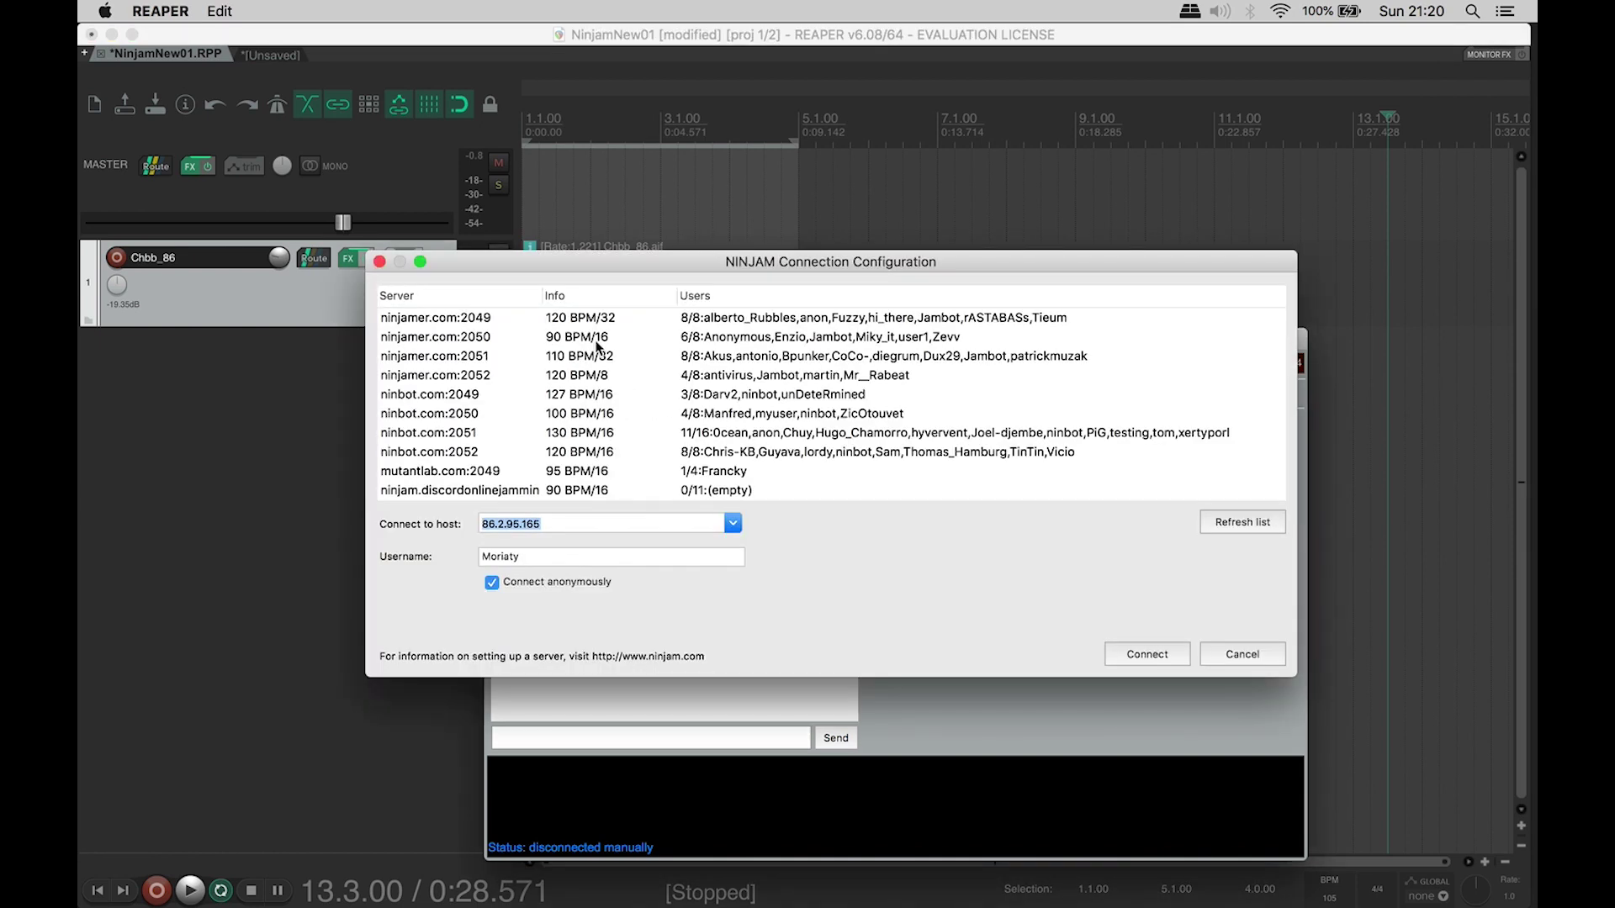
scroll(597, 345, down, 10)
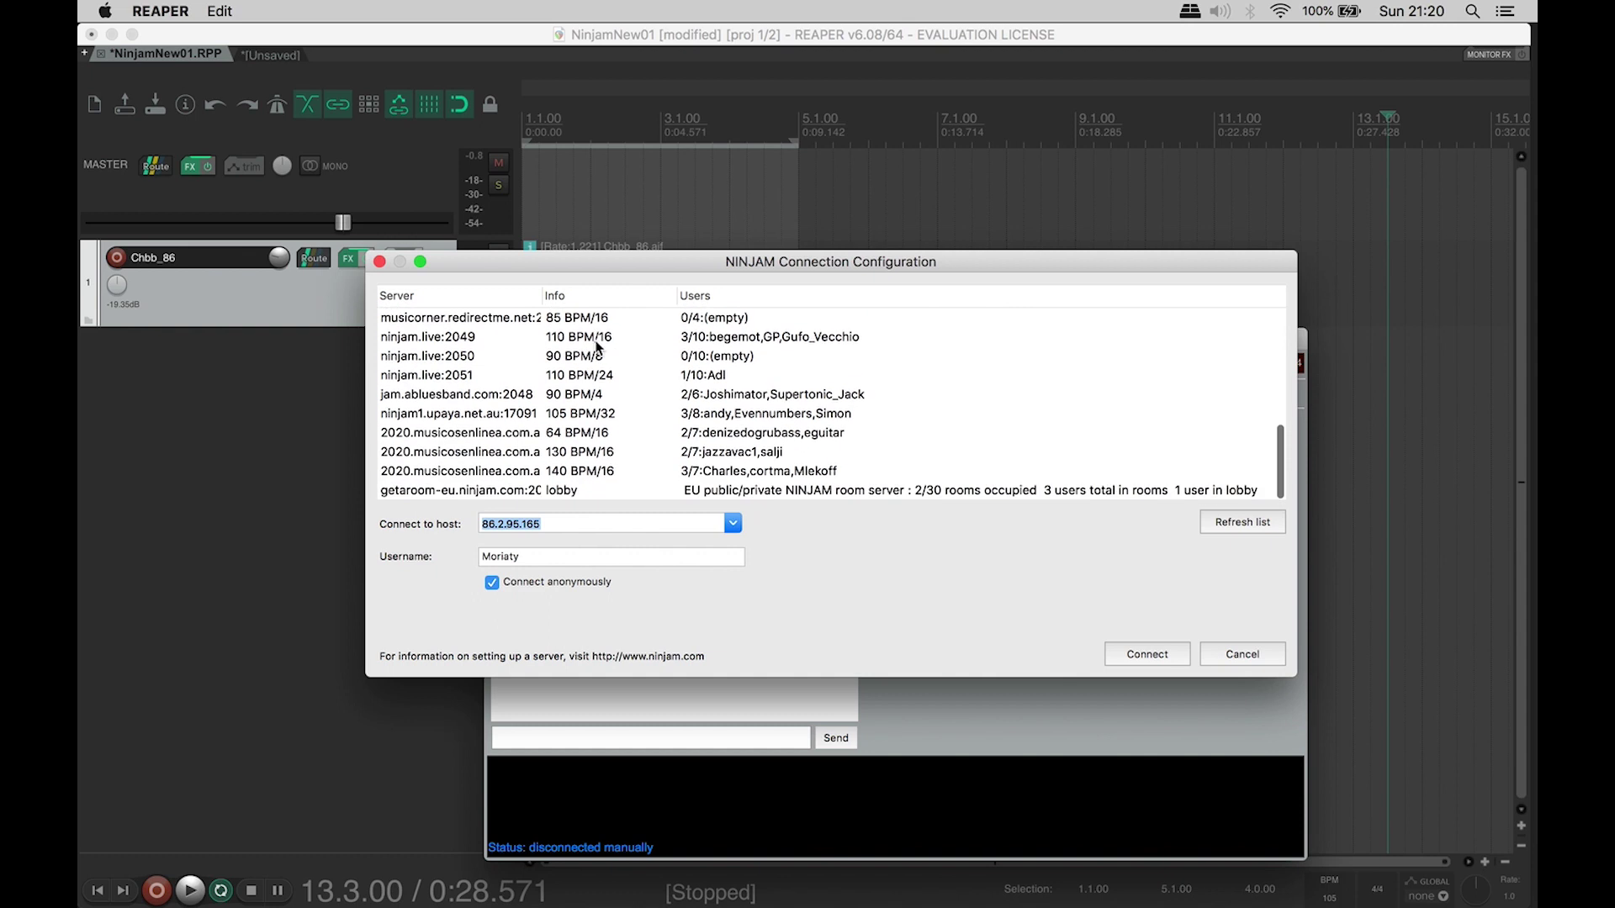
scroll(601, 370, up, 10)
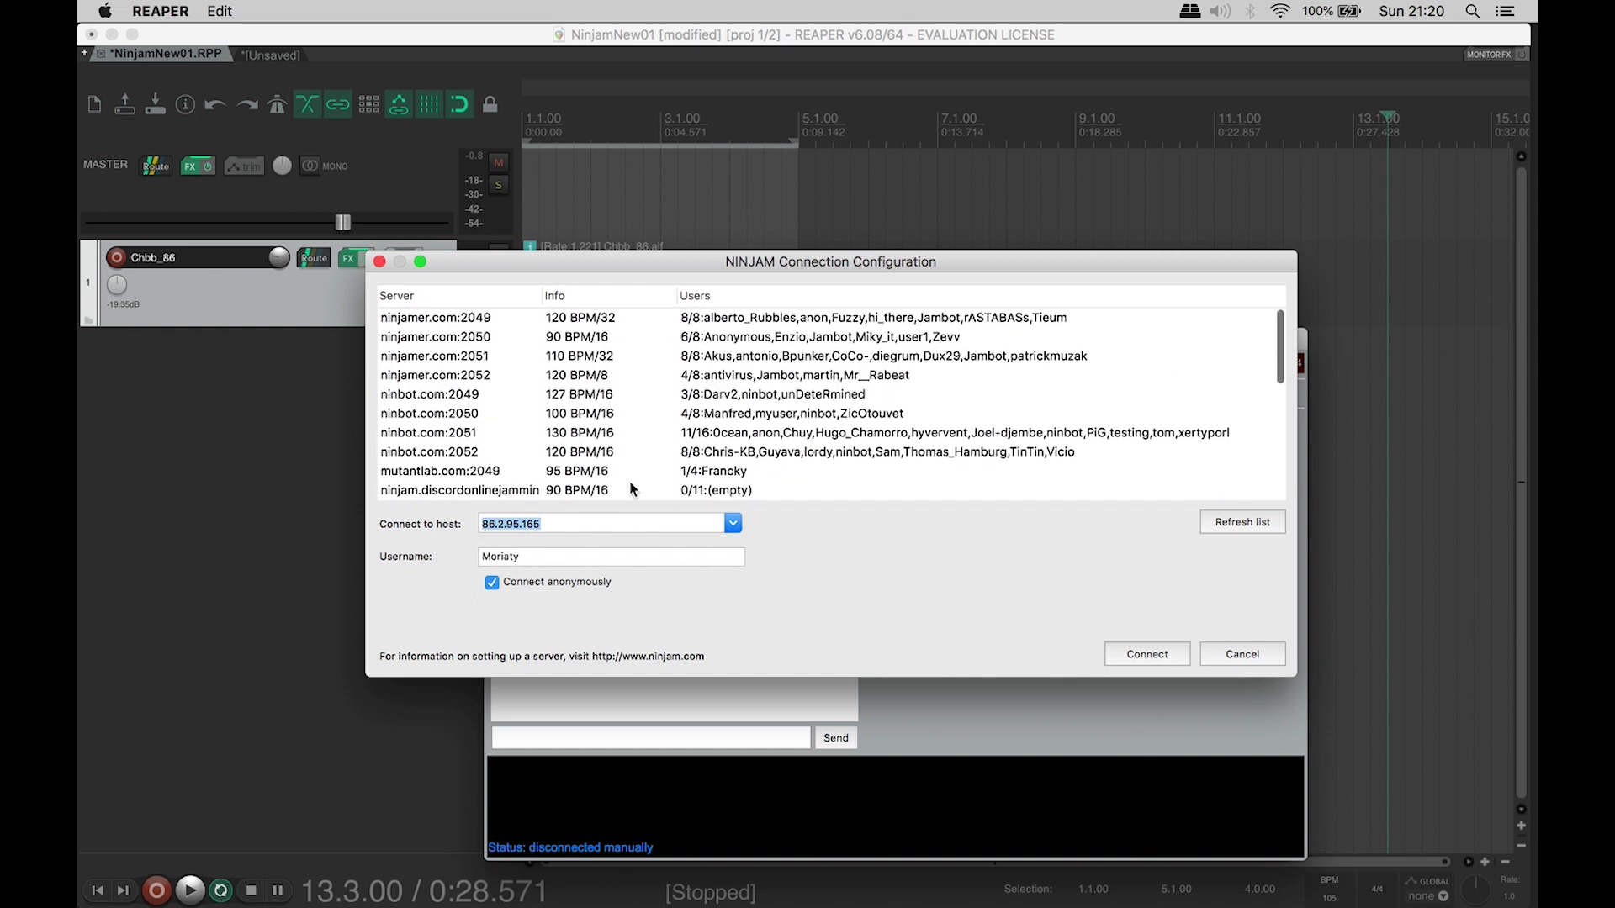
key(super+Tab)
key(super+Tab)
key(super+Tab)
key(super+Tab)
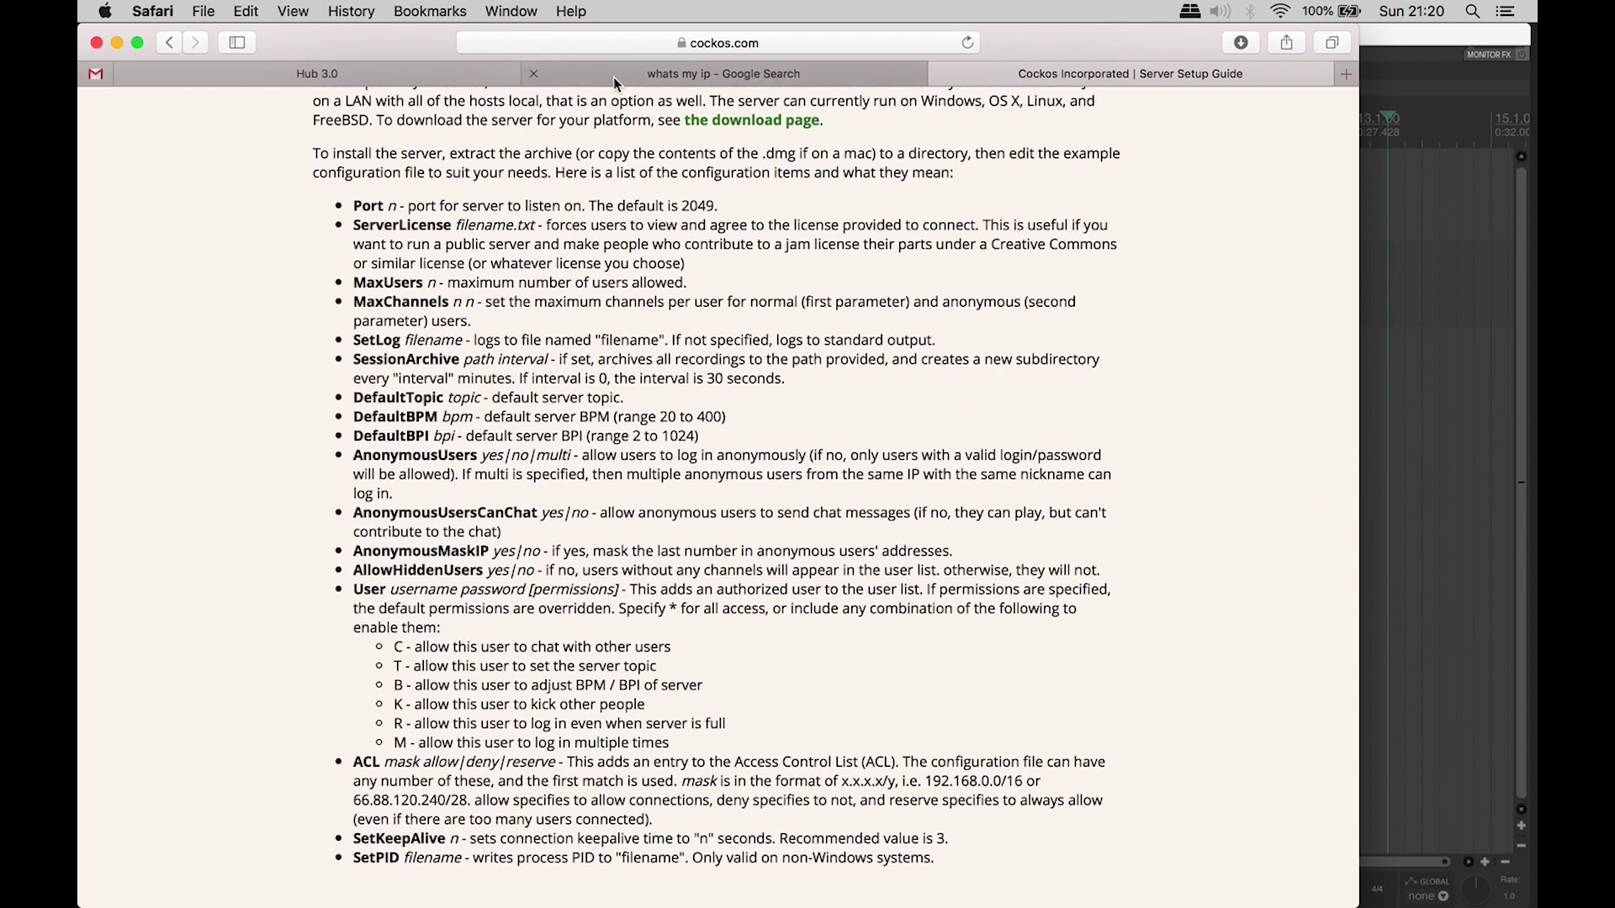
click(613, 77)
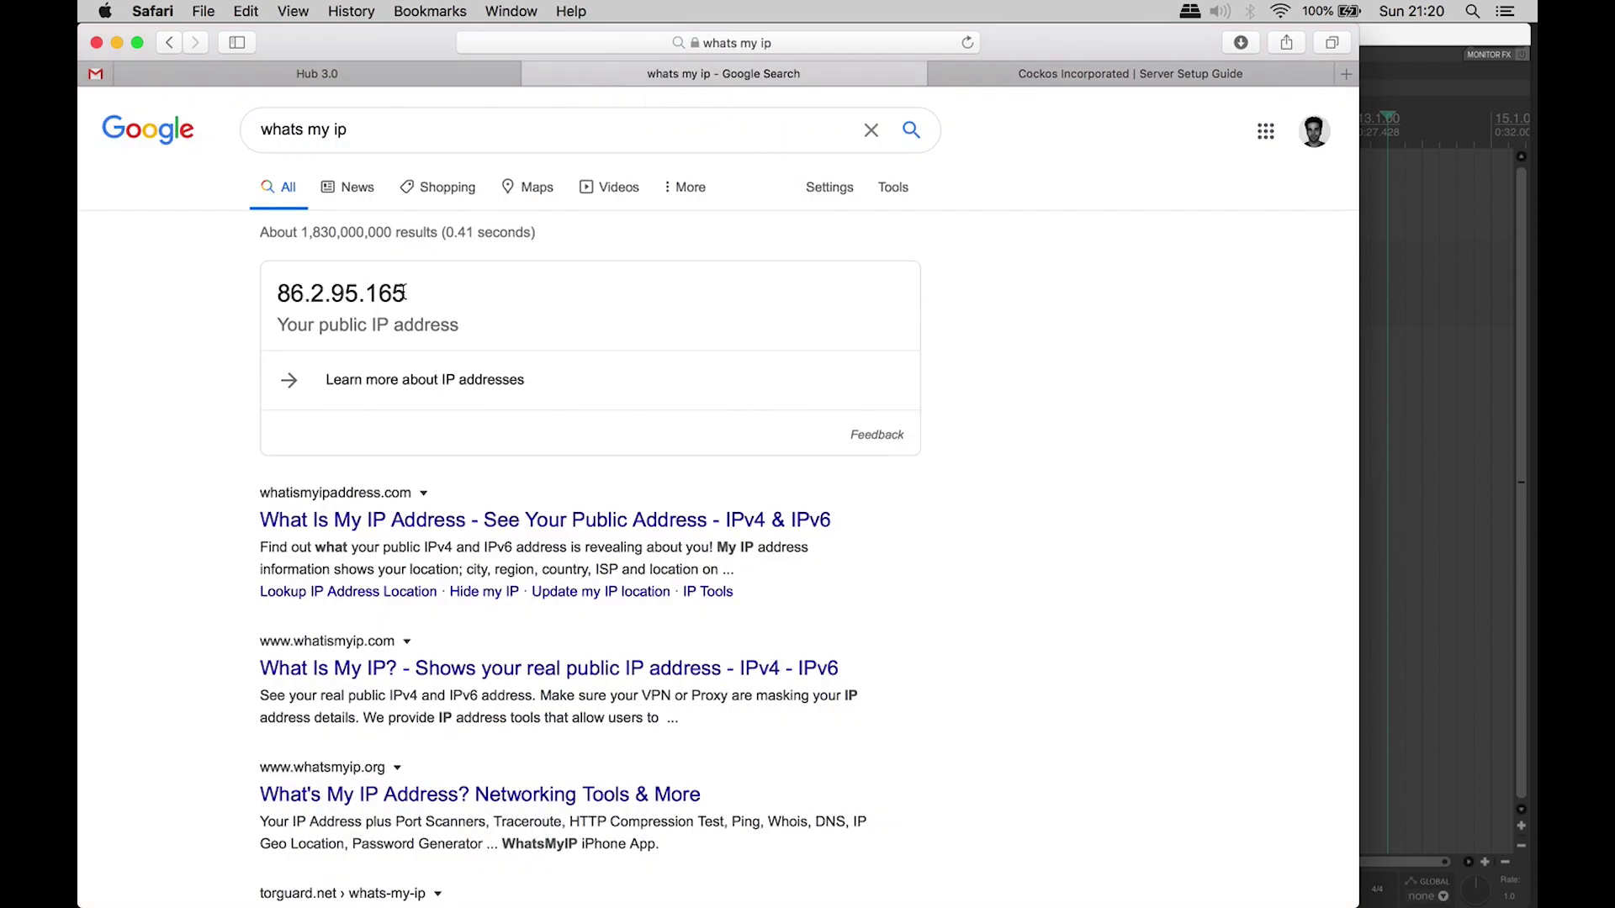
drag(404, 293, 279, 291)
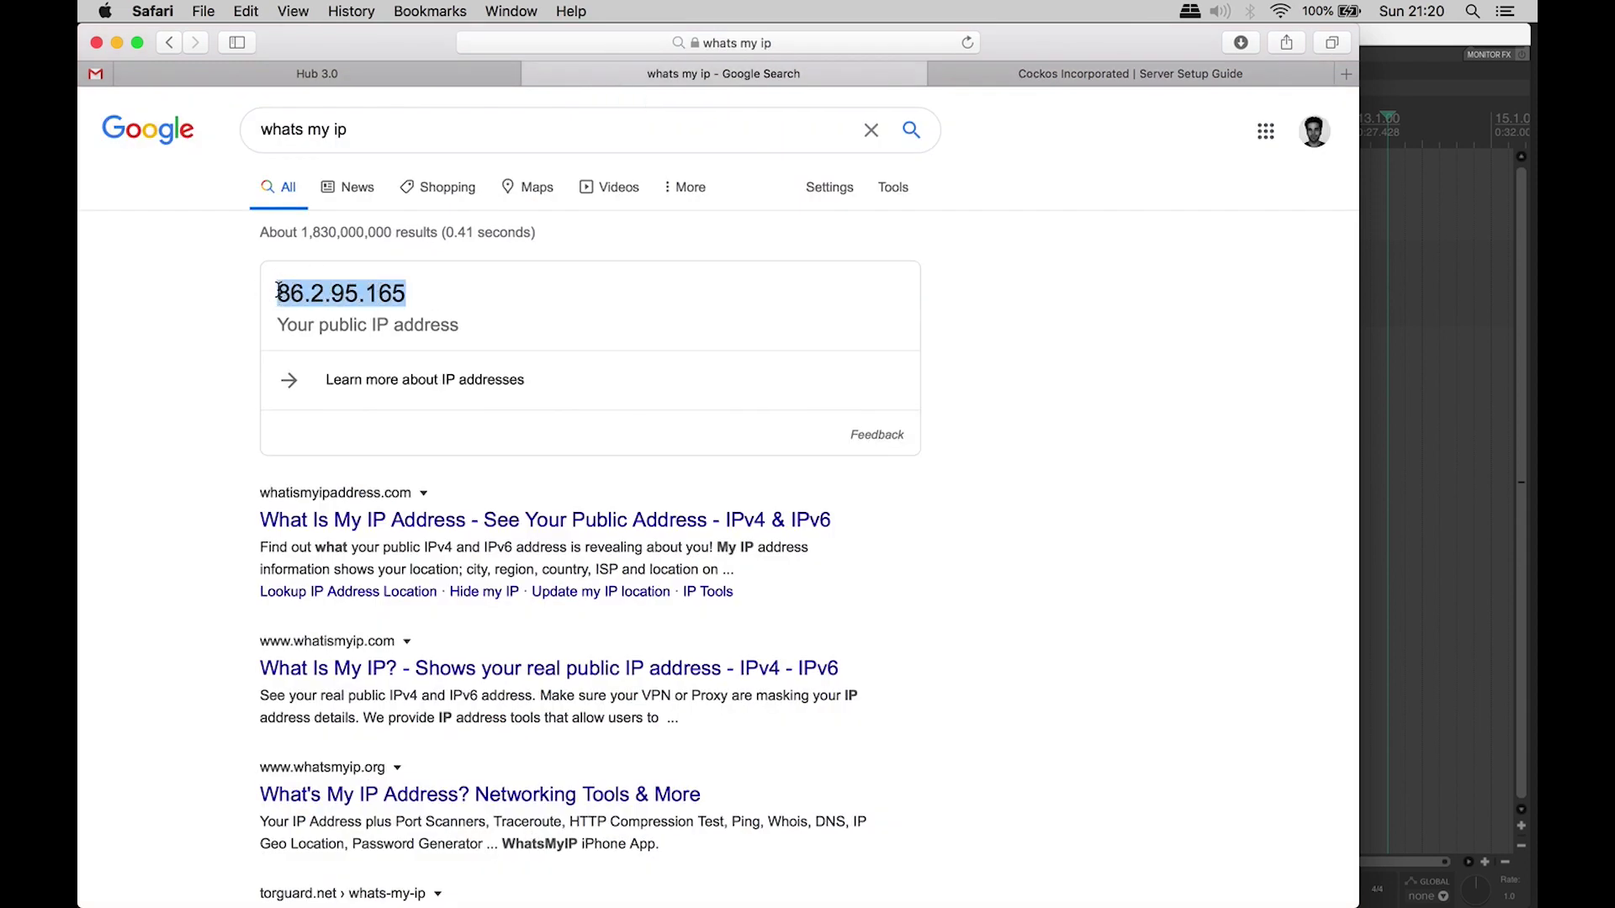
key(super+Tab)
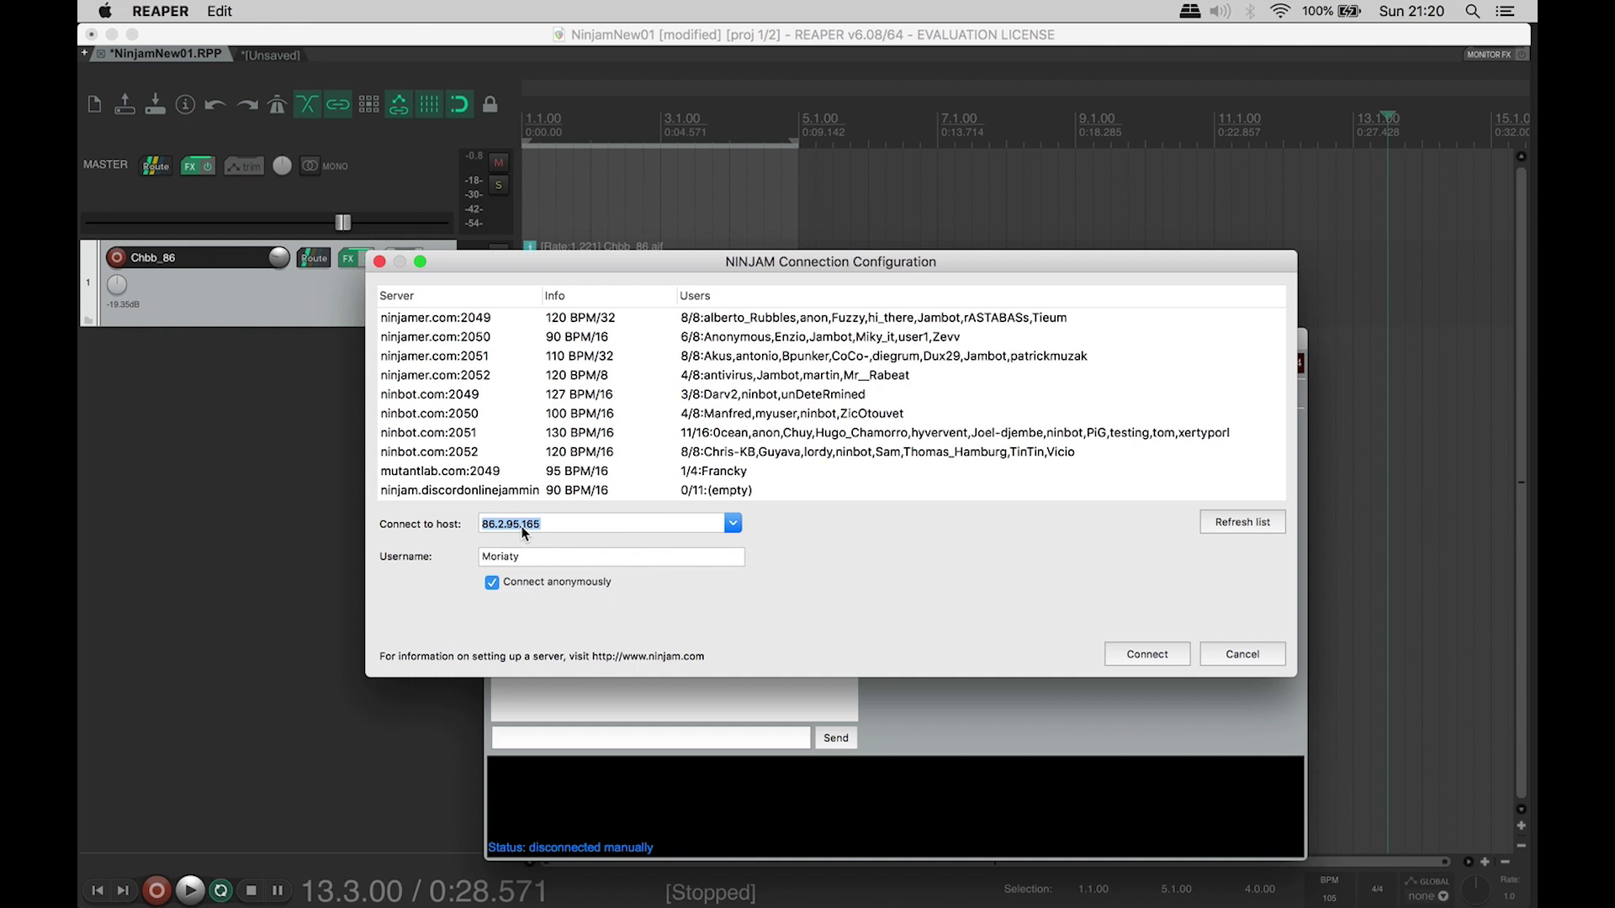
click(1146, 654)
click(814, 510)
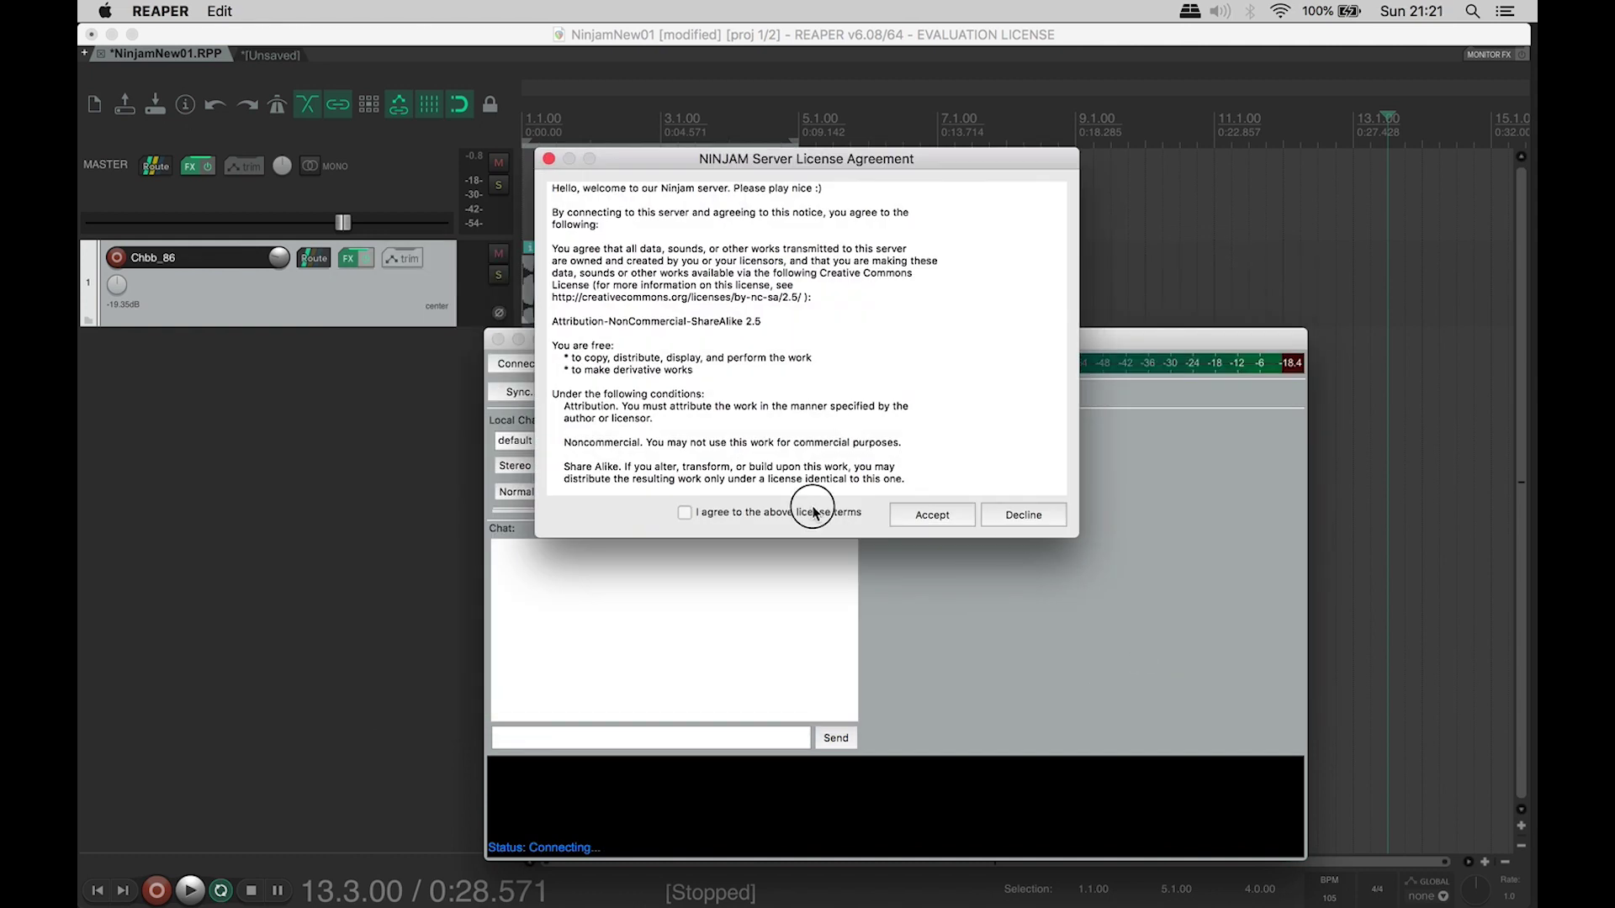
click(932, 515)
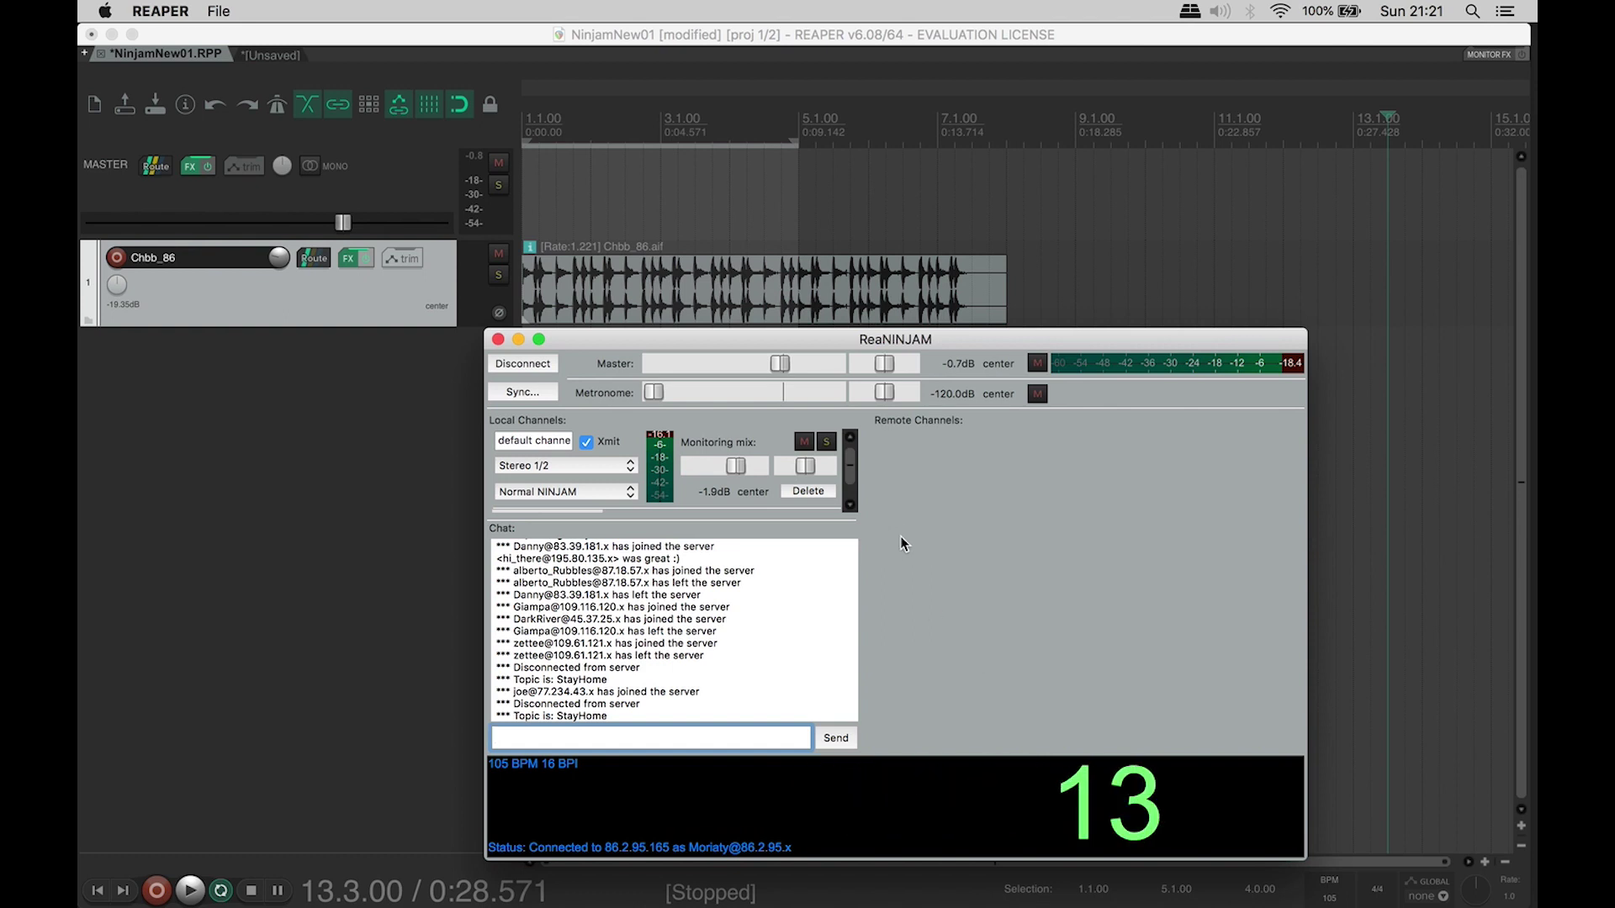
key(super+Tab)
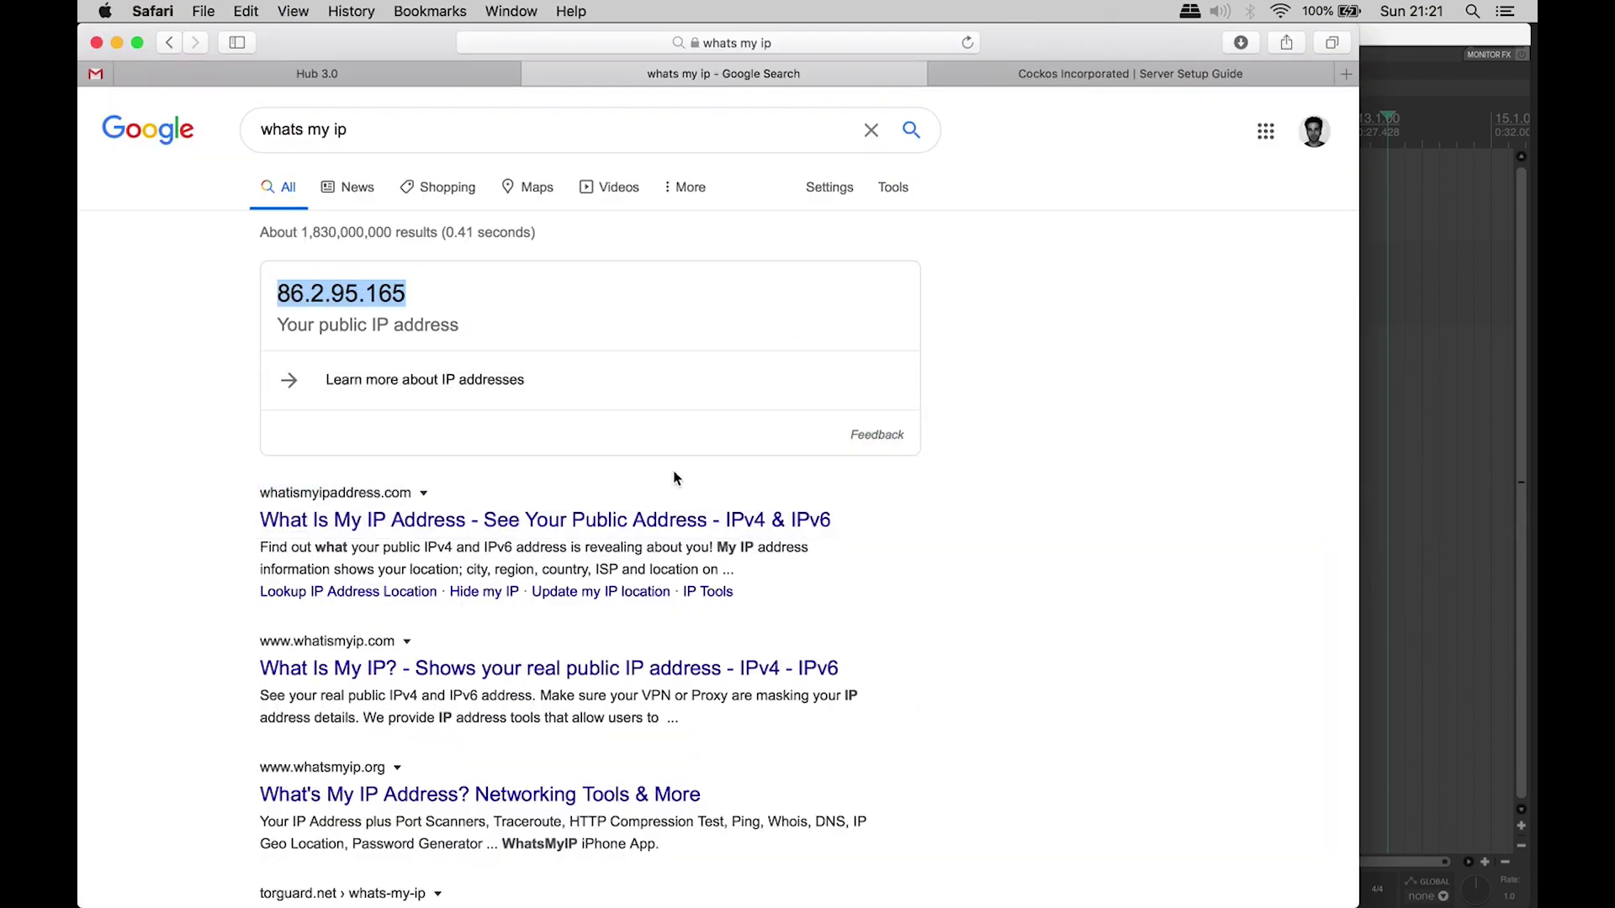
Step: Switch via REAPER to Terminal's ninjamsrv server log
key(super+Tab)
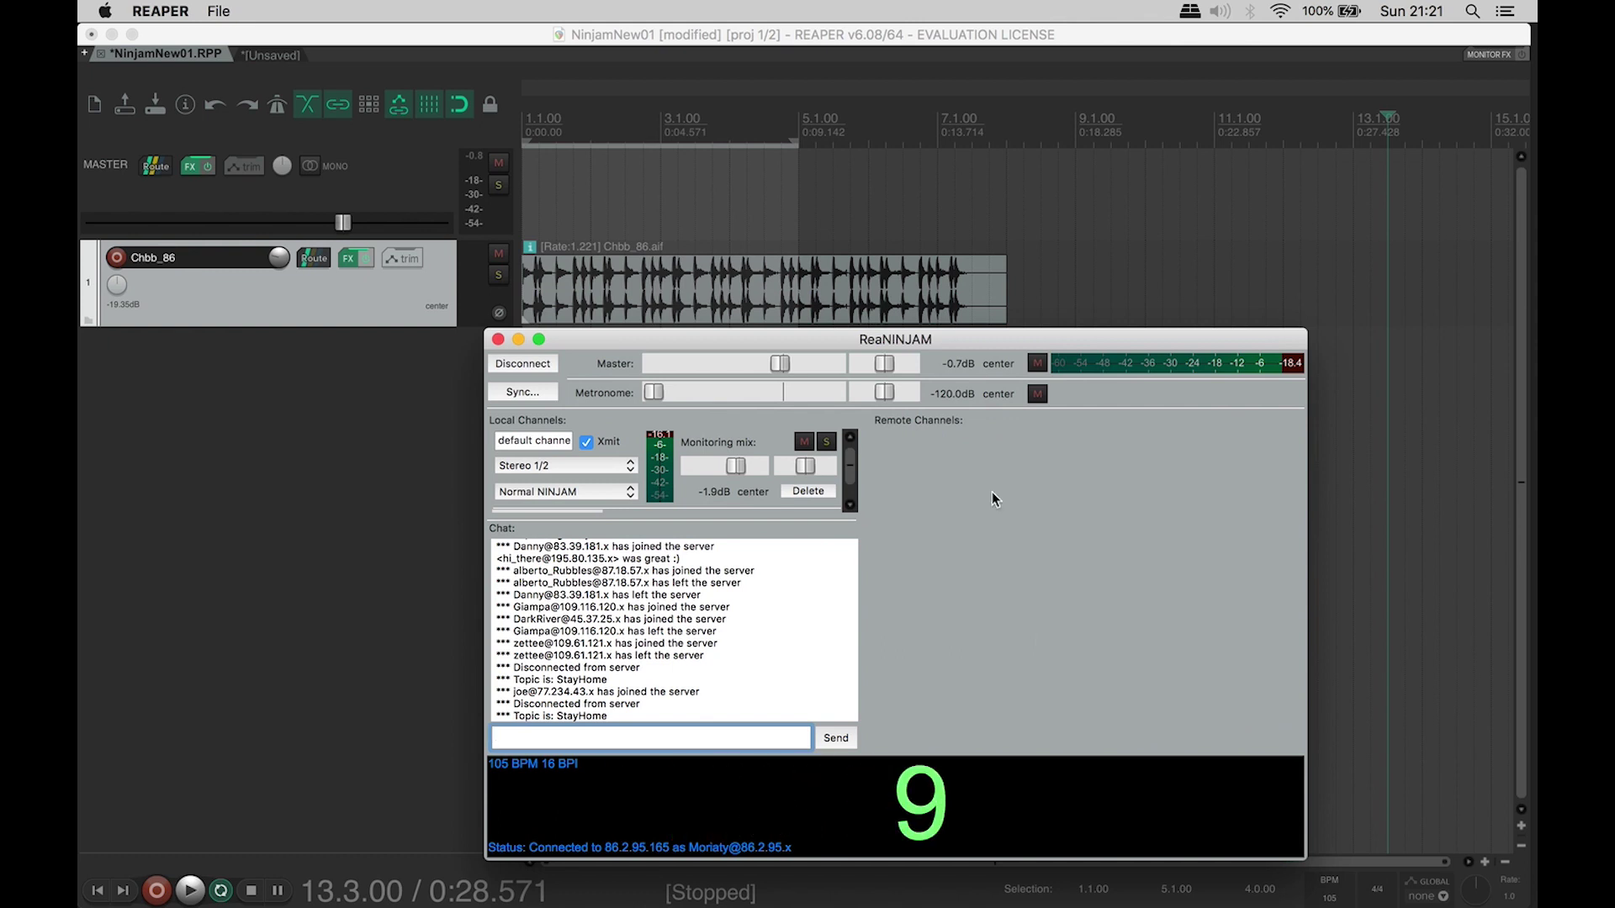
key(super+Tab)
key(super+Tab)
key(super+Tab)
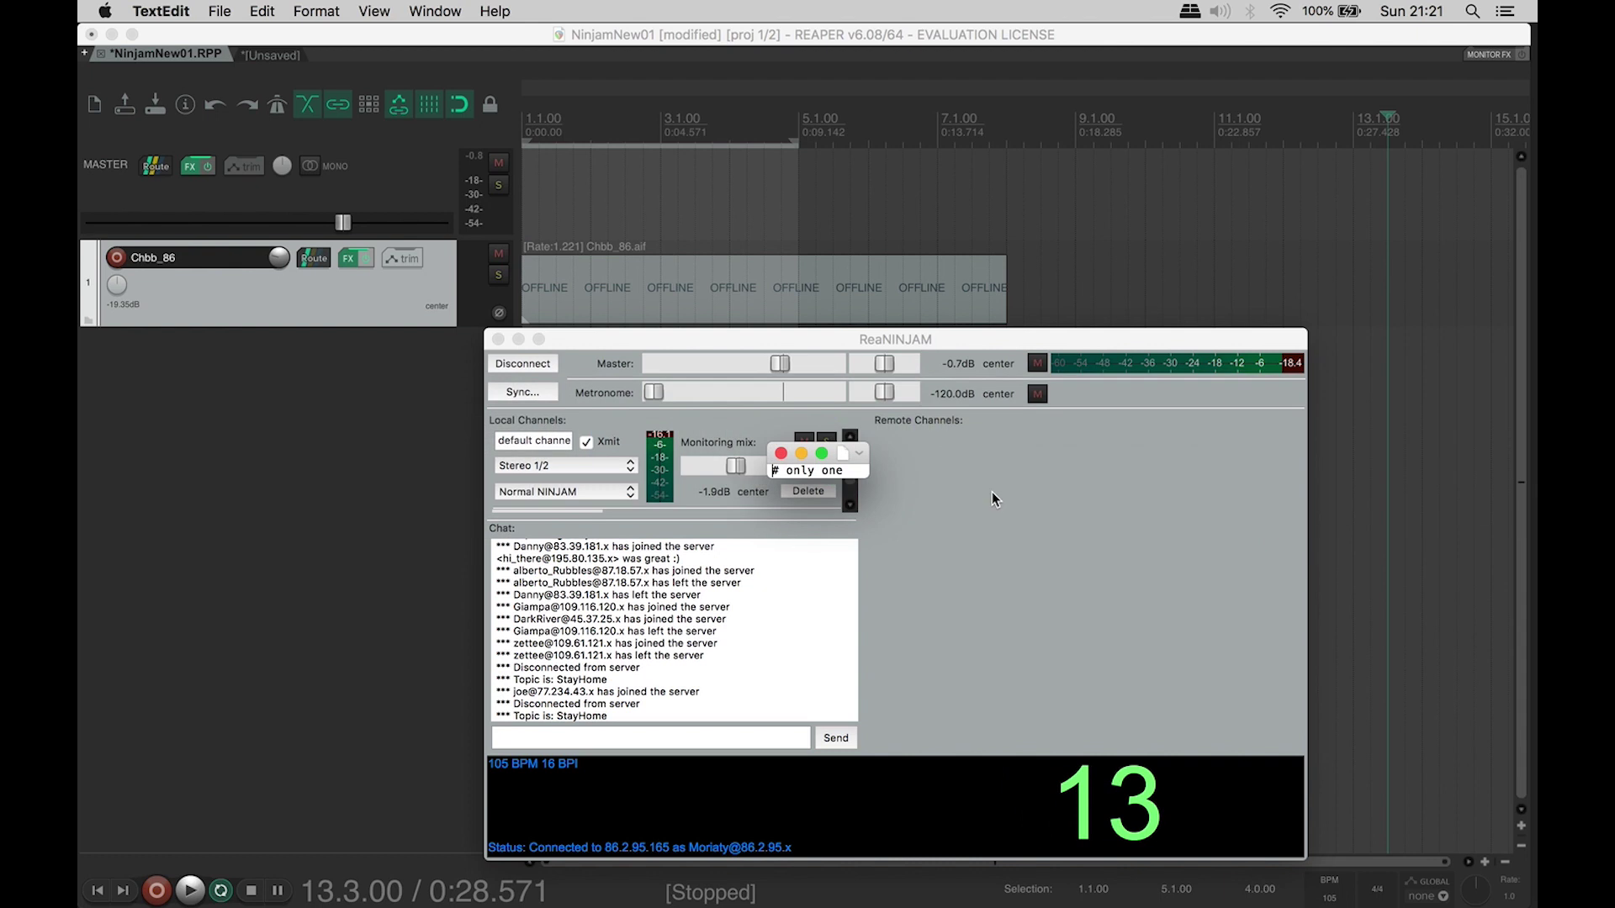
key(super+Tab)
key(super+Tab)
key(super+Tab)
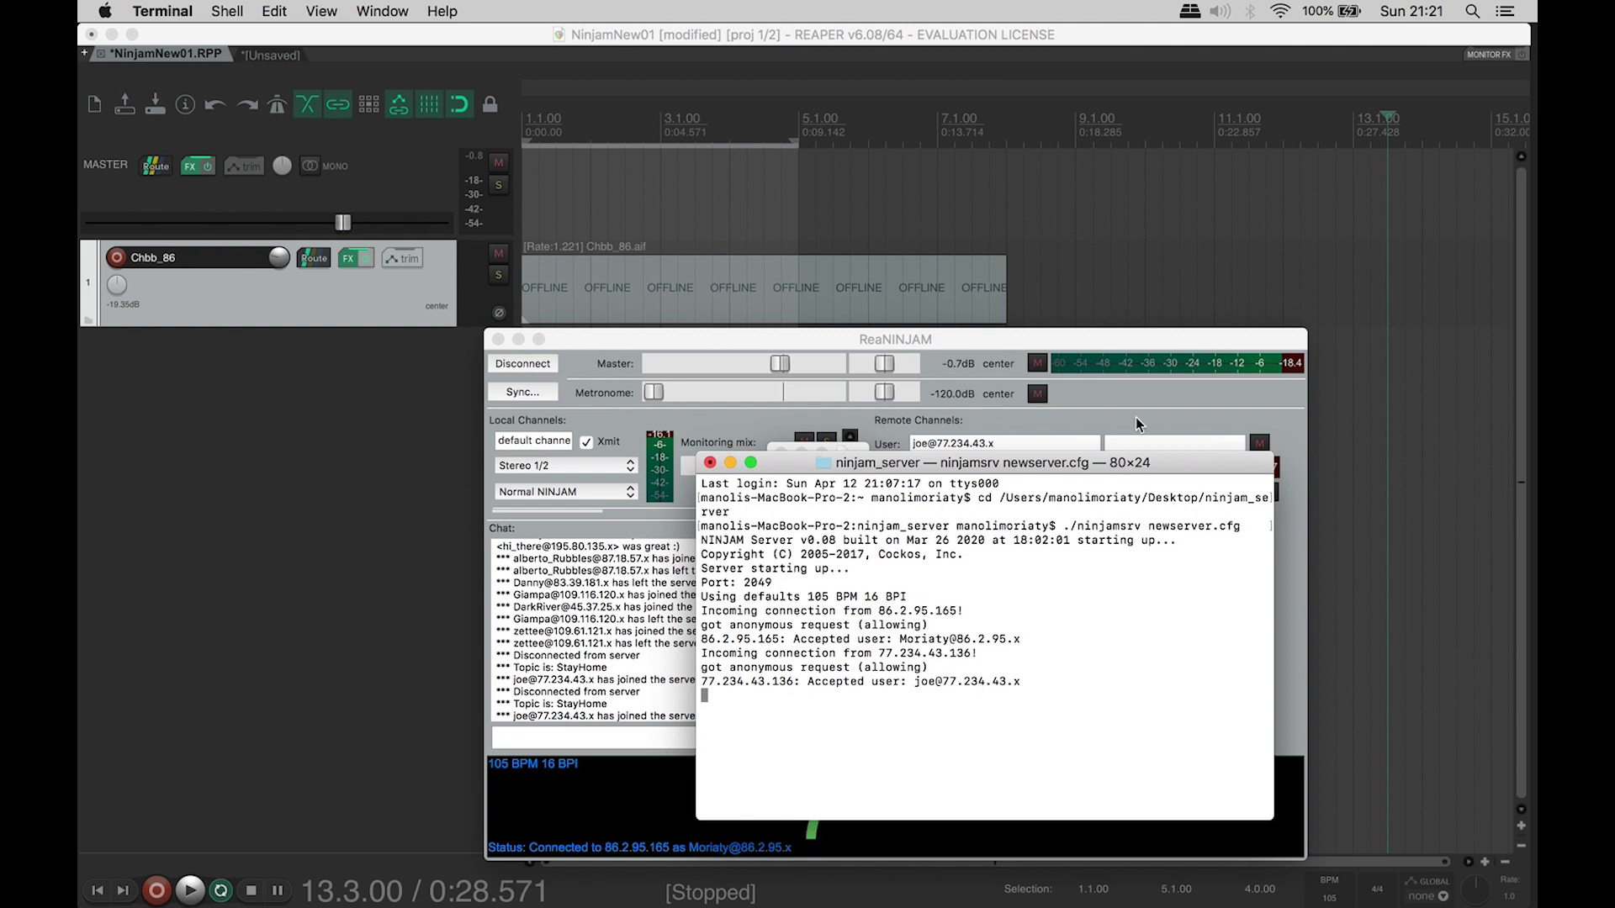
Step: Bring ReaNINJAM forward, now receiving the remote user's default channel
click(1106, 340)
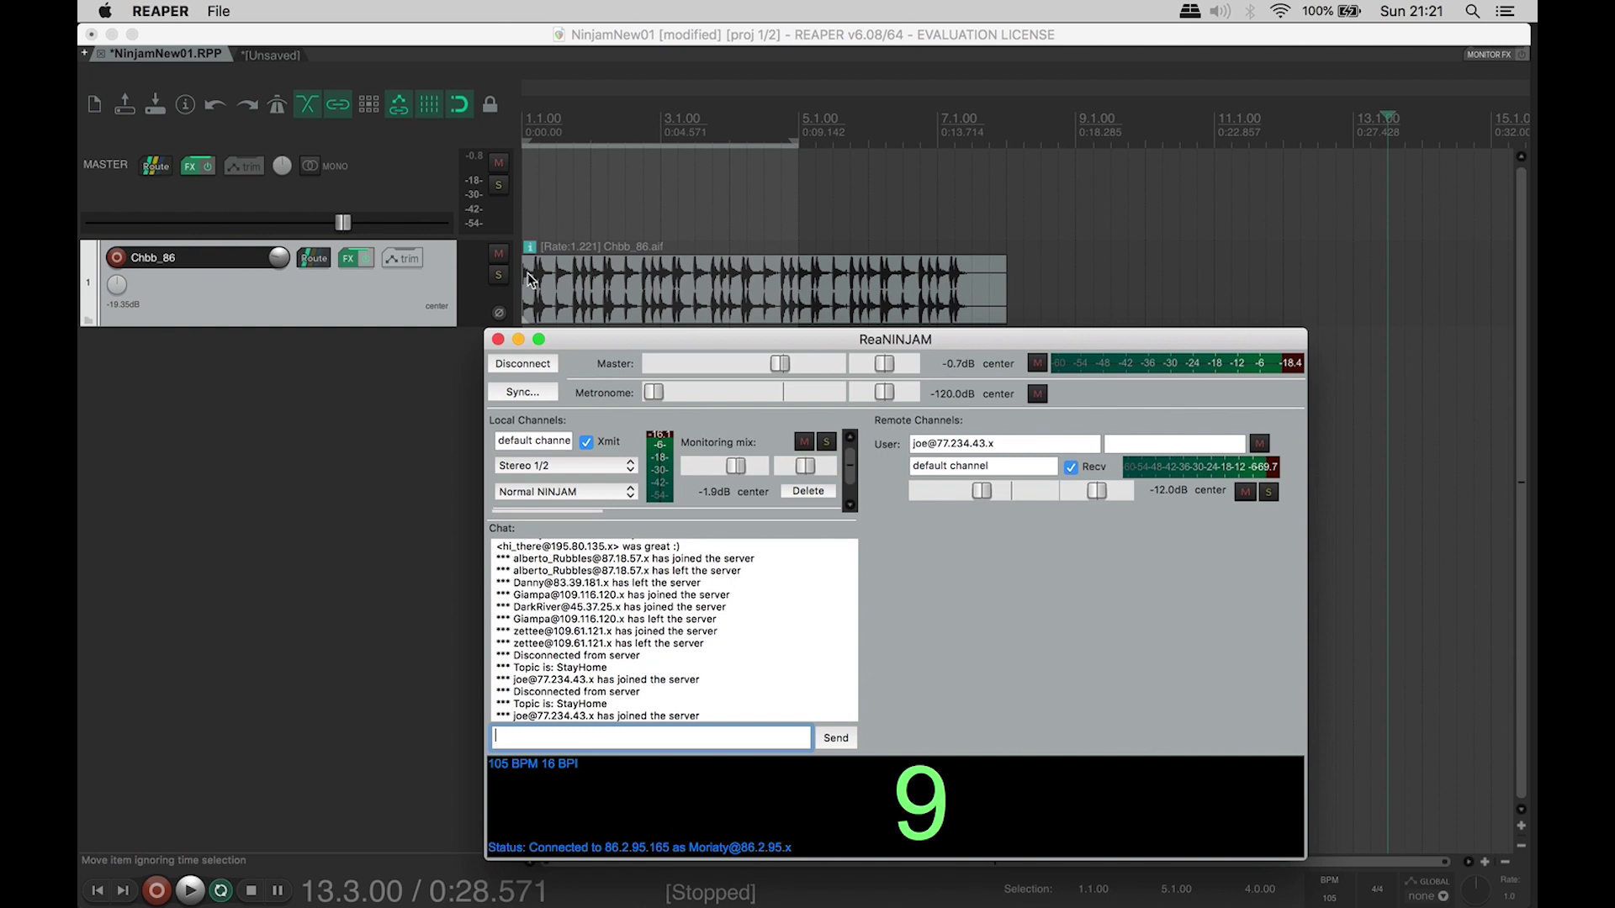
Step: Sync REAPER so playback starts on the next NINJAM loop
click(494, 397)
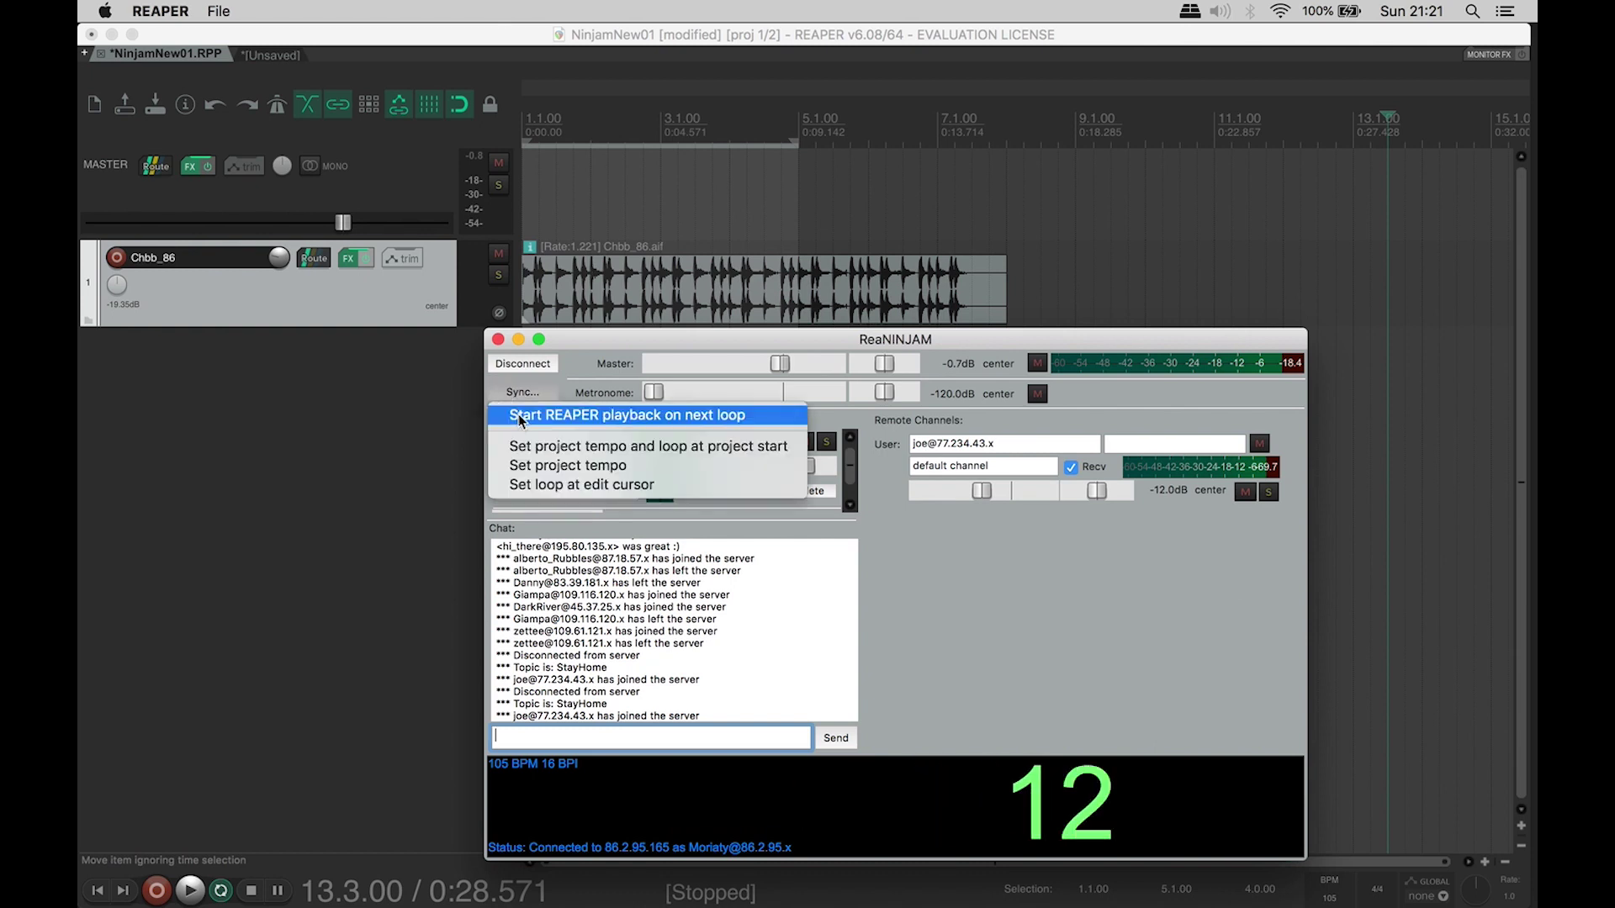
click(518, 414)
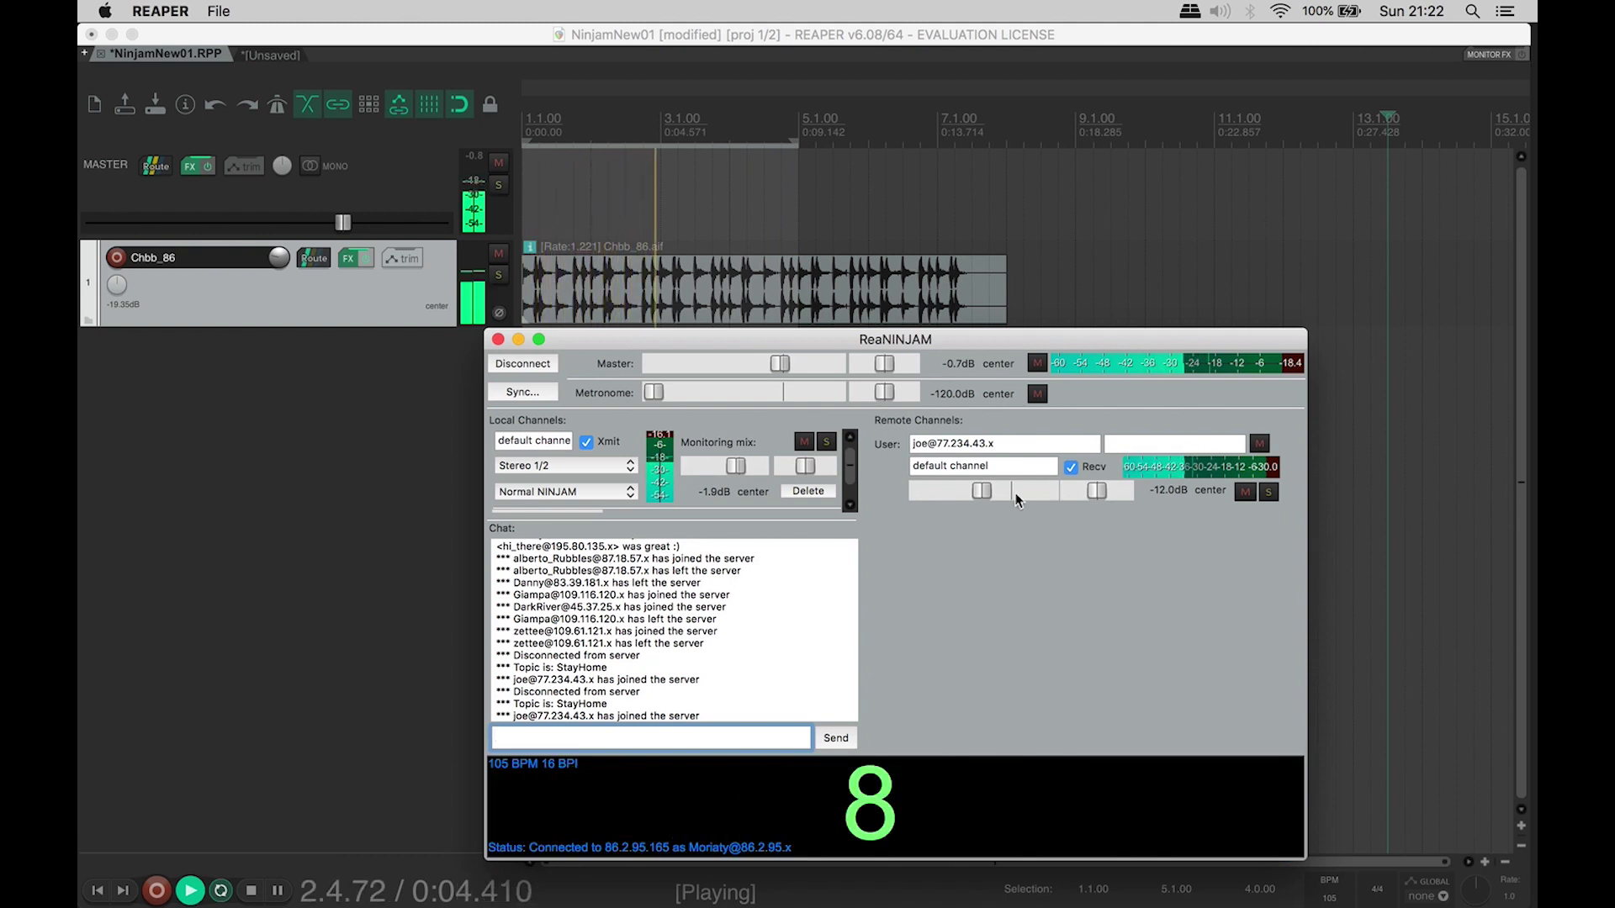
Step: Set the remote channel to -8.8dB panned right and local monitoring to -2.0dB
drag(982, 493, 1006, 493)
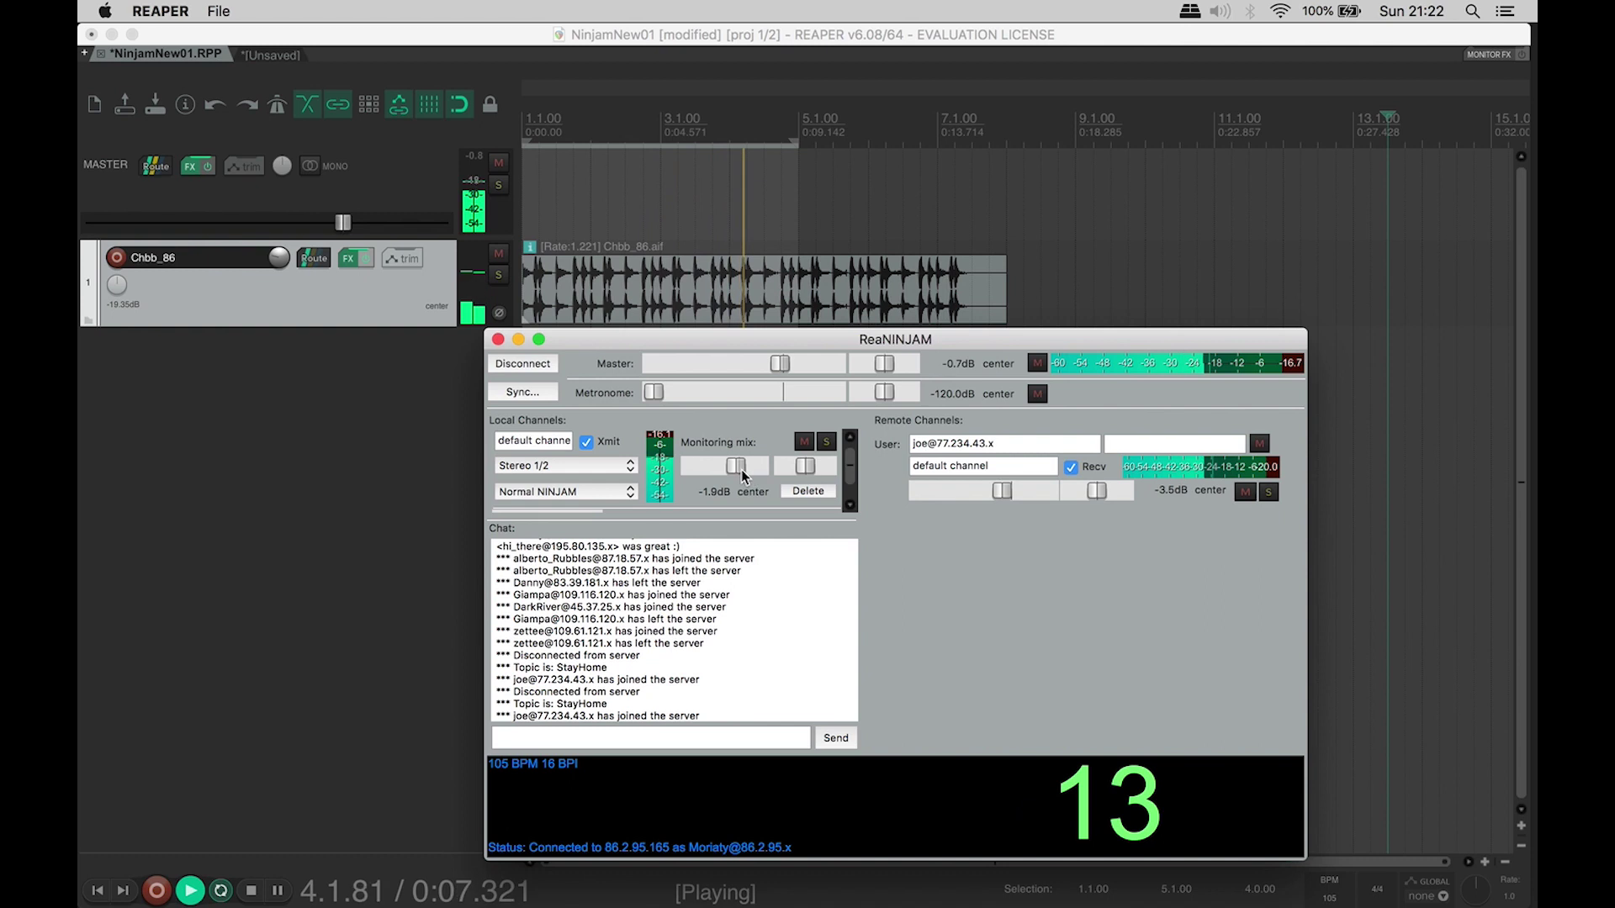
mouse_move(738, 467)
mouse_down()
mouse_move(684, 476)
mouse_move(737, 473)
mouse_up()
drag(1002, 491, 988, 495)
mouse_move(1097, 493)
mouse_down()
mouse_move(1070, 497)
mouse_move(1120, 502)
mouse_move(1102, 499)
mouse_up()
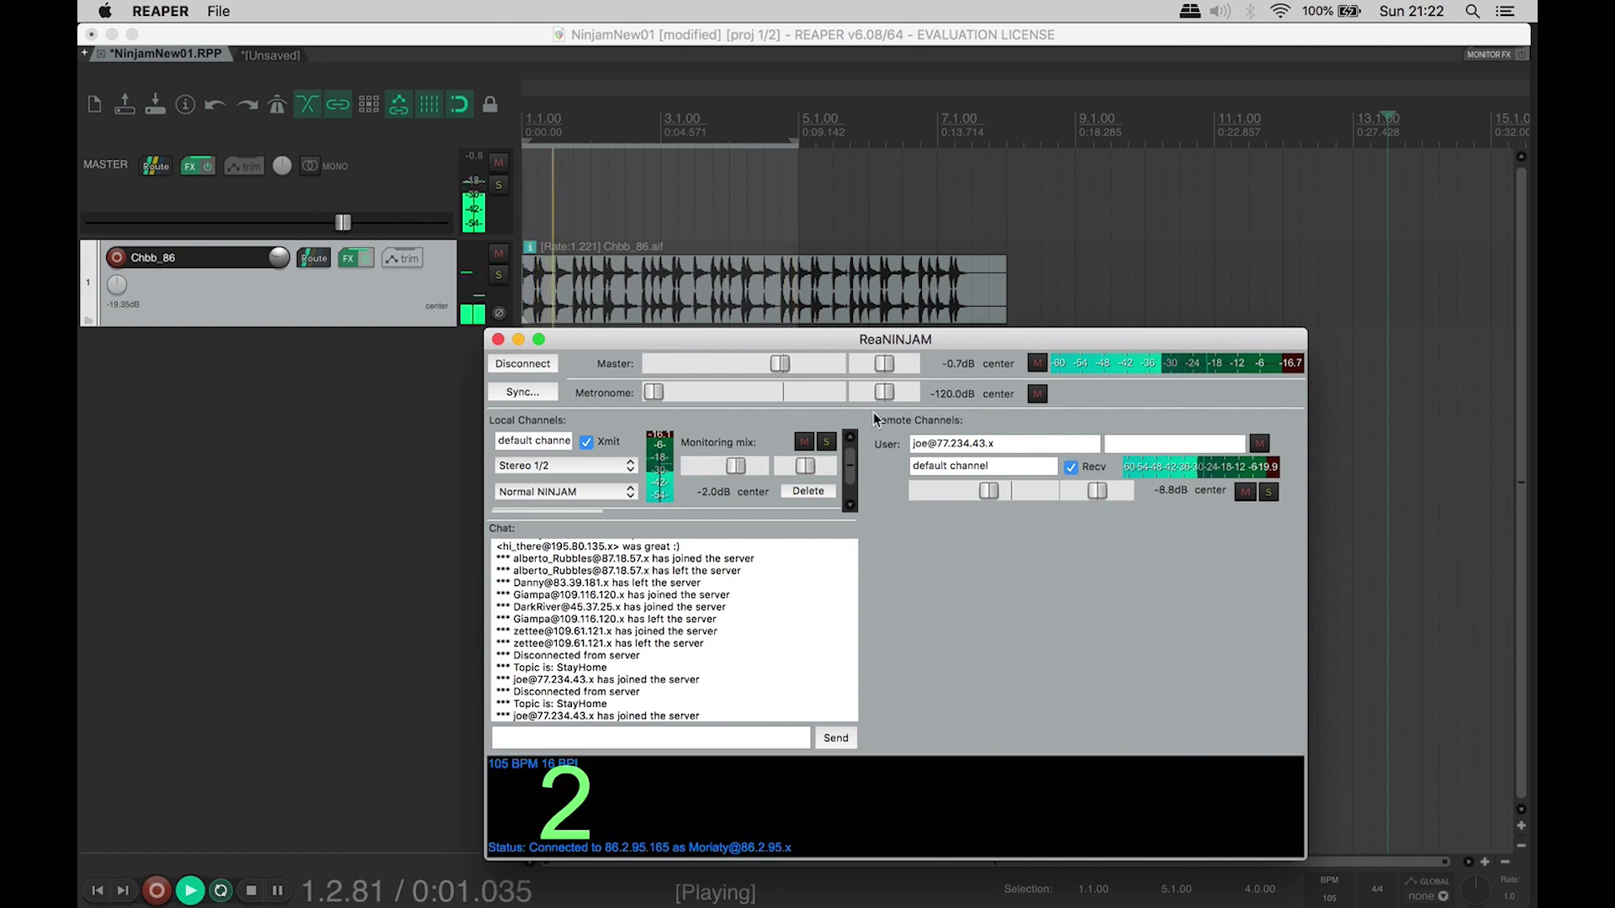
Step: Raise the ReaNINJAM metronome volume from silent and refocus REAPER's main window
click(654, 394)
mouse_move(654, 394)
mouse_down()
mouse_move(774, 420)
mouse_move(652, 415)
mouse_up()
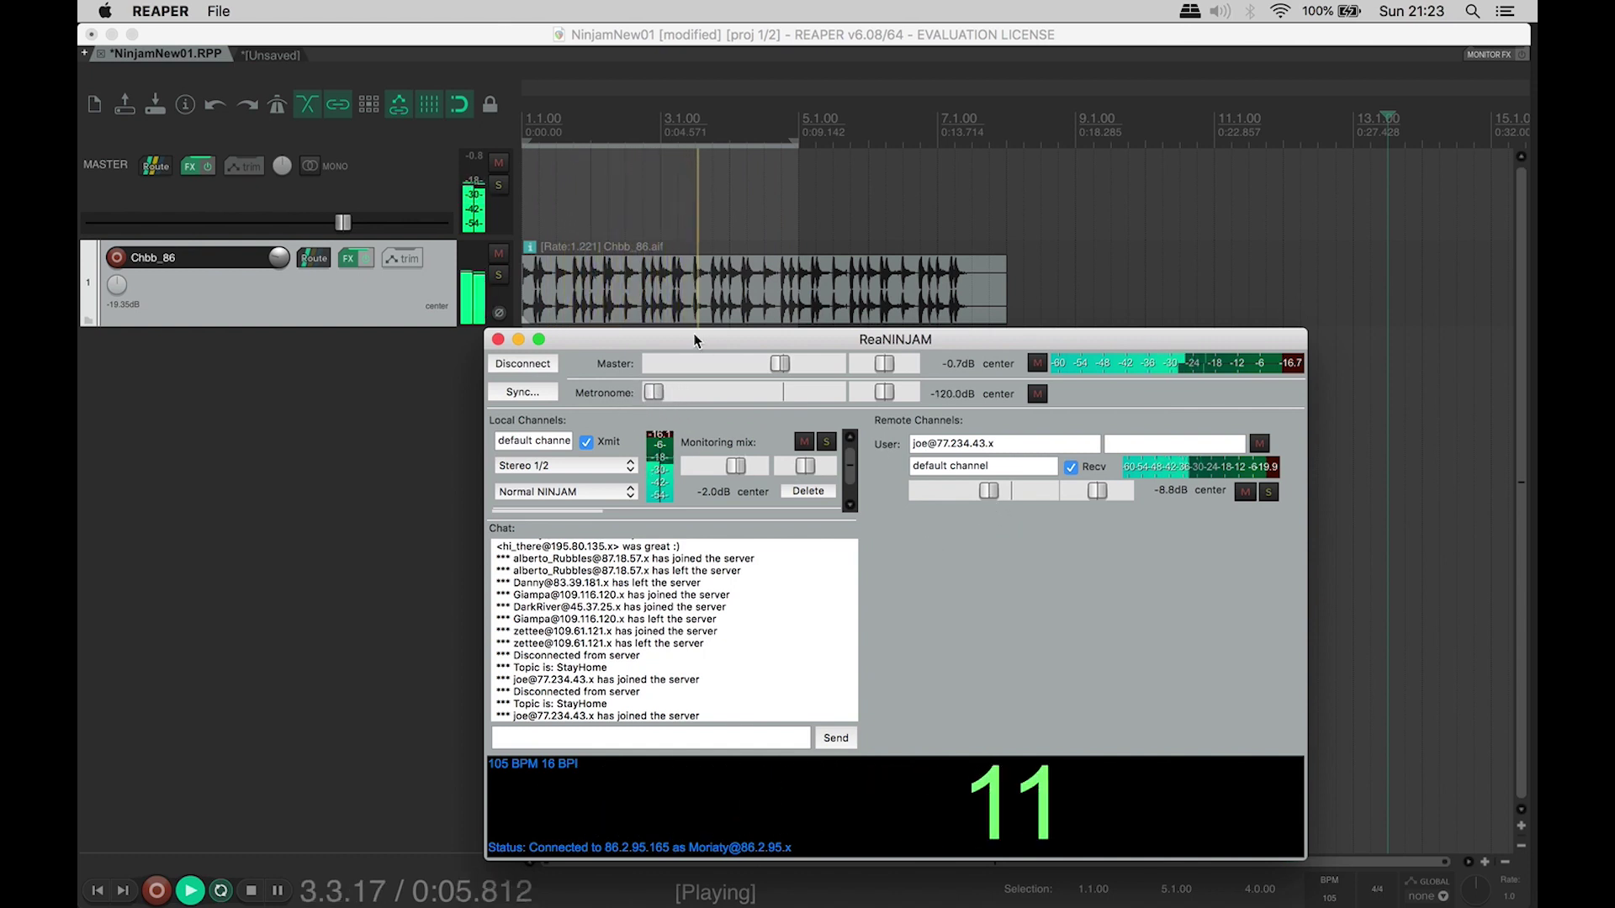
click(404, 295)
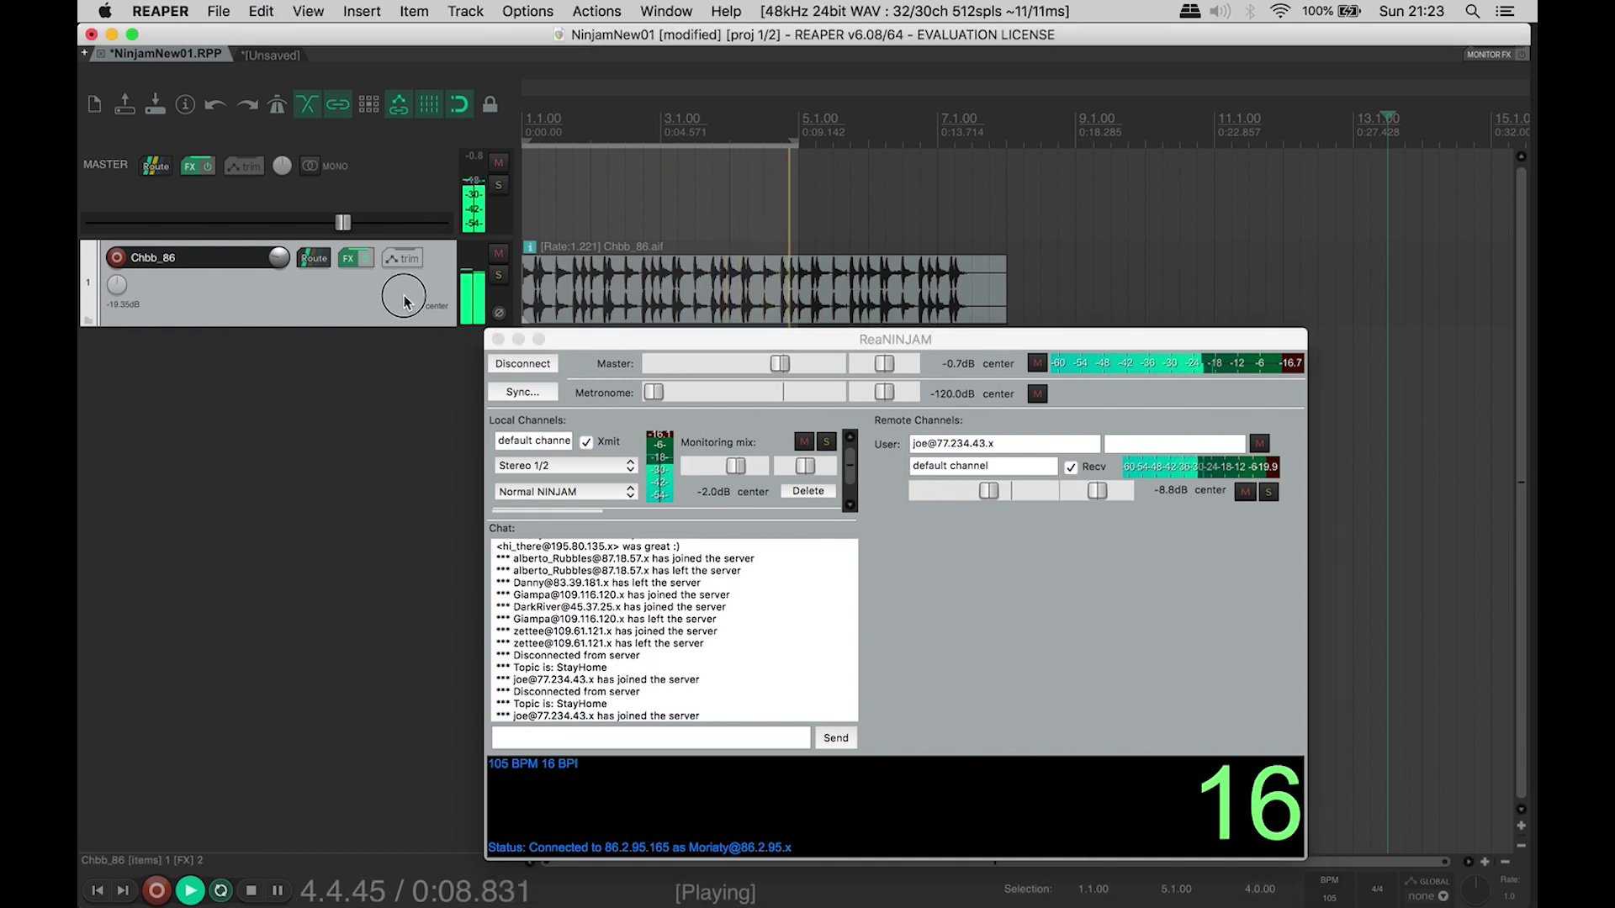
Step: Stop playback, drop the remote channel to -120.0dB, and switch to Terminal
click(251, 896)
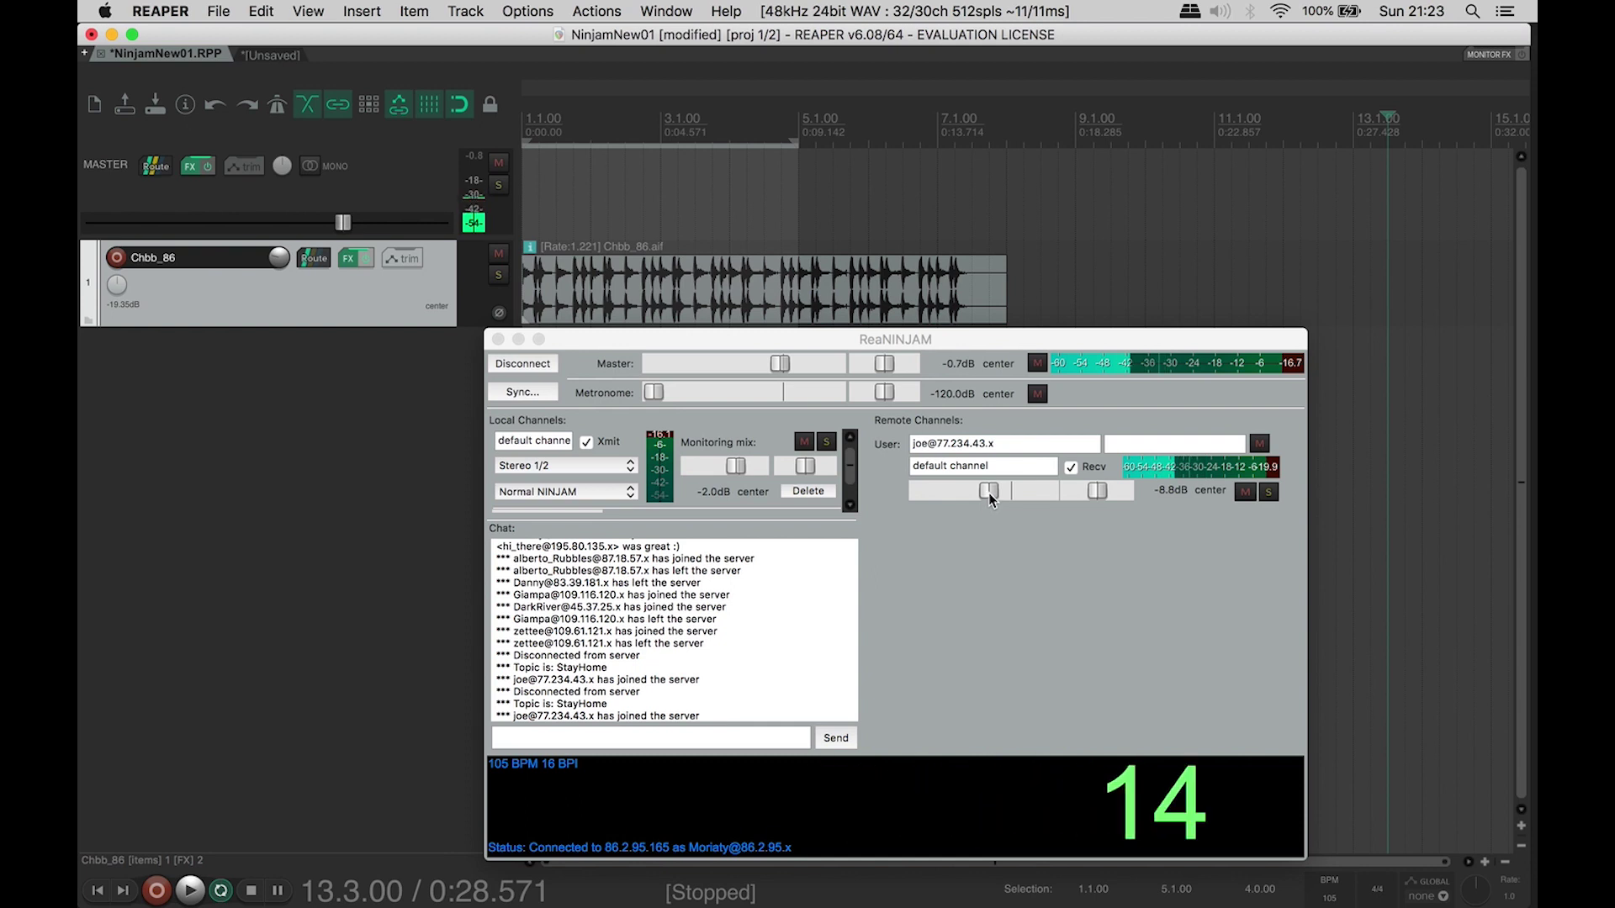
drag(988, 492, 909, 495)
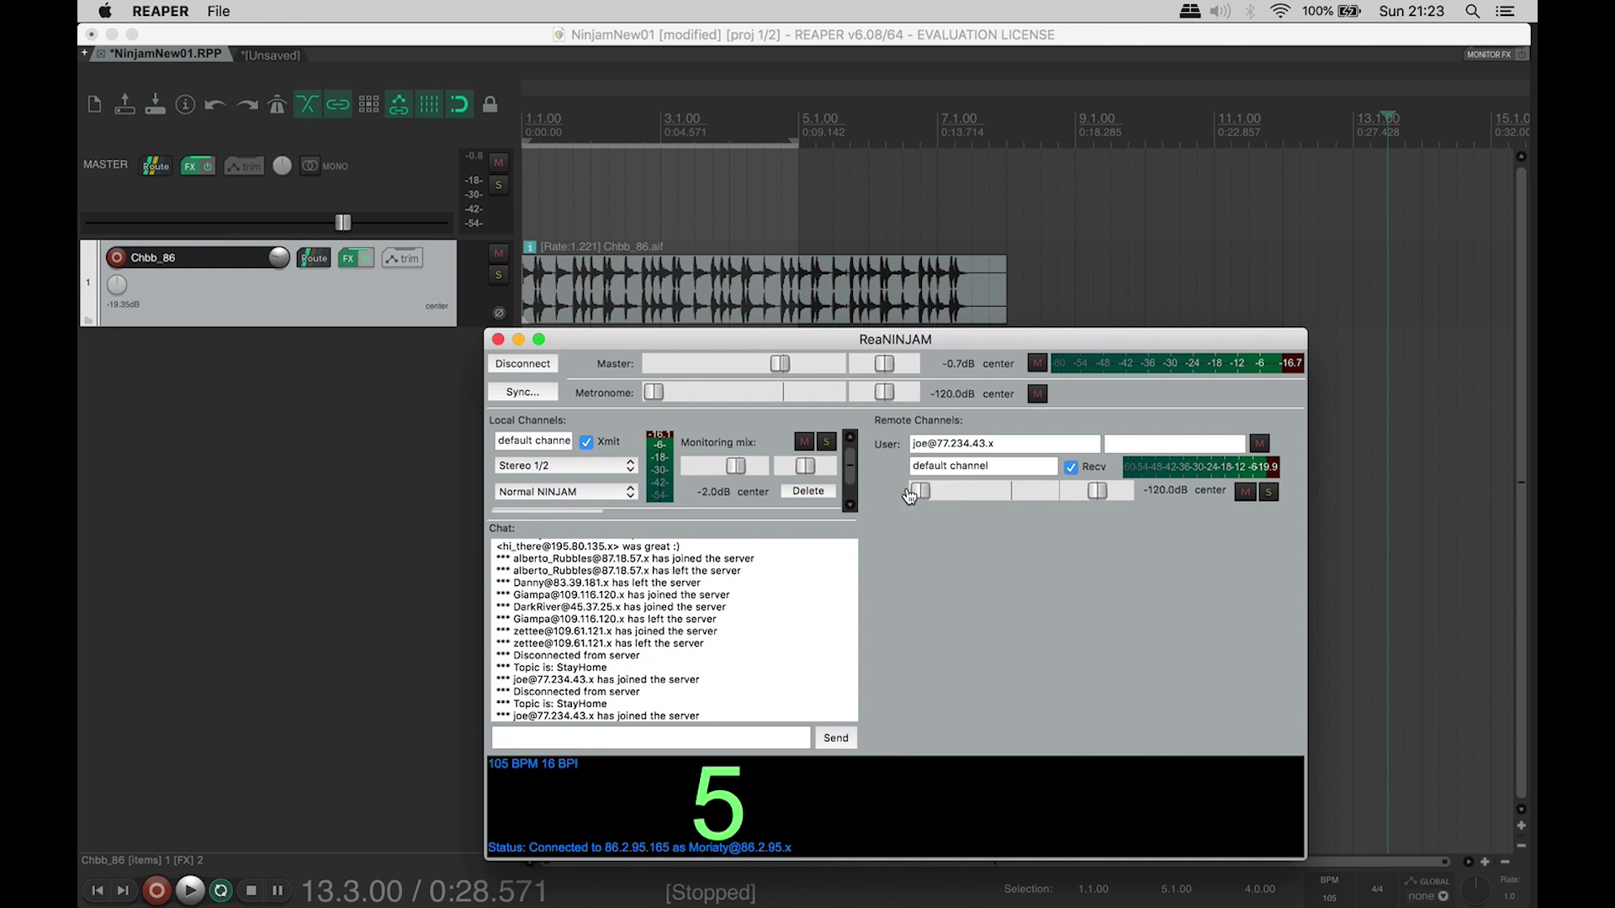
key(super+Tab)
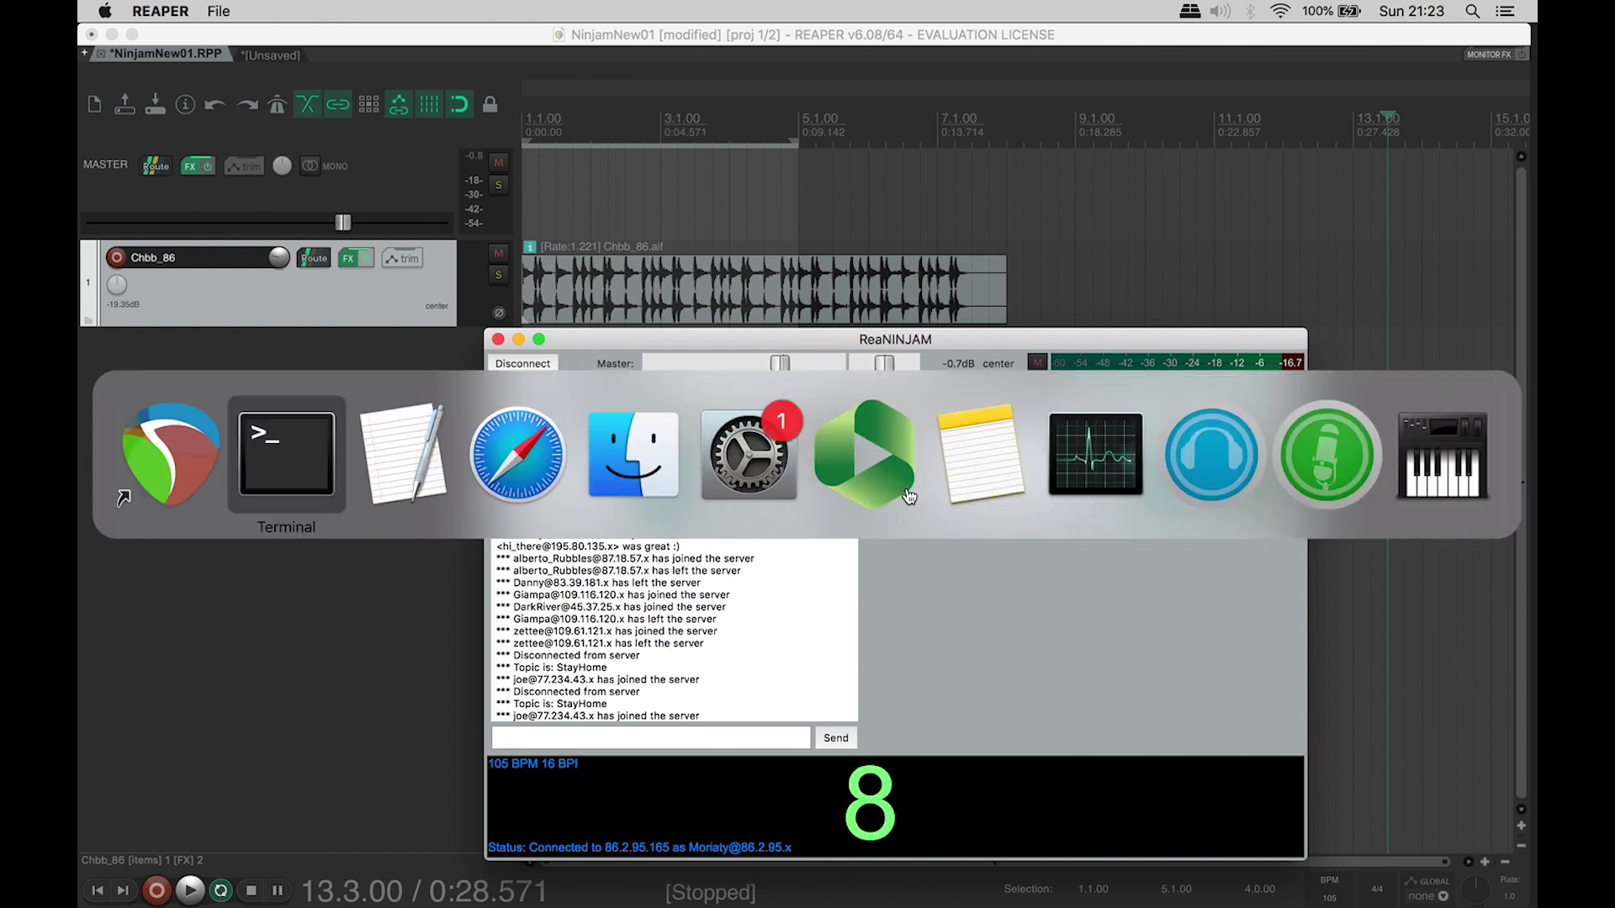
key(Escape)
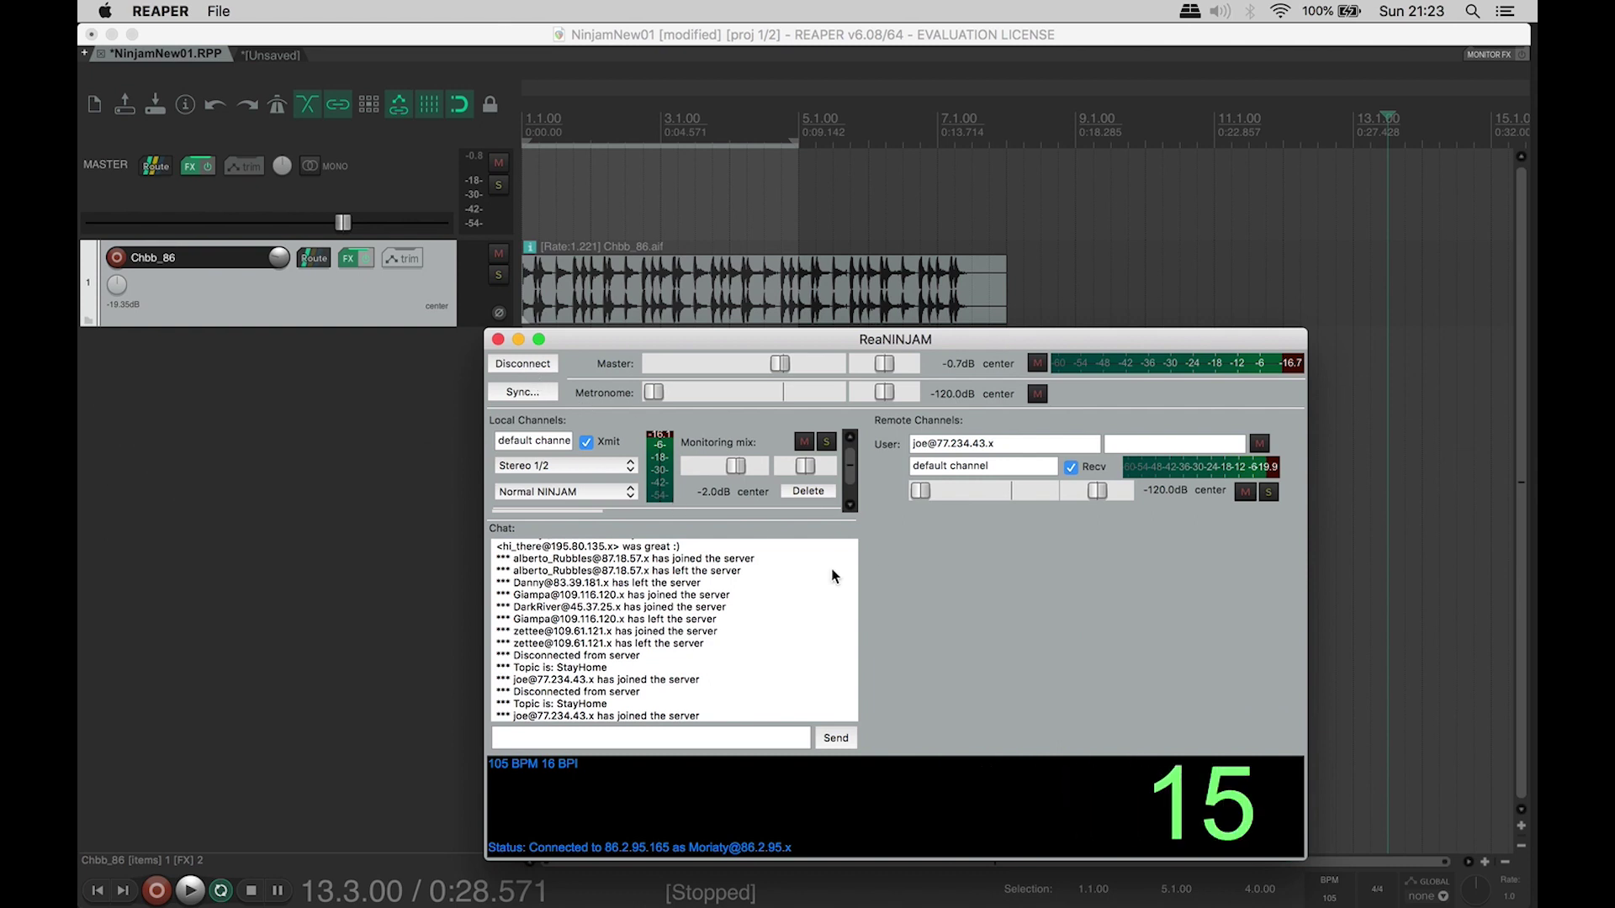
key(super+Tab)
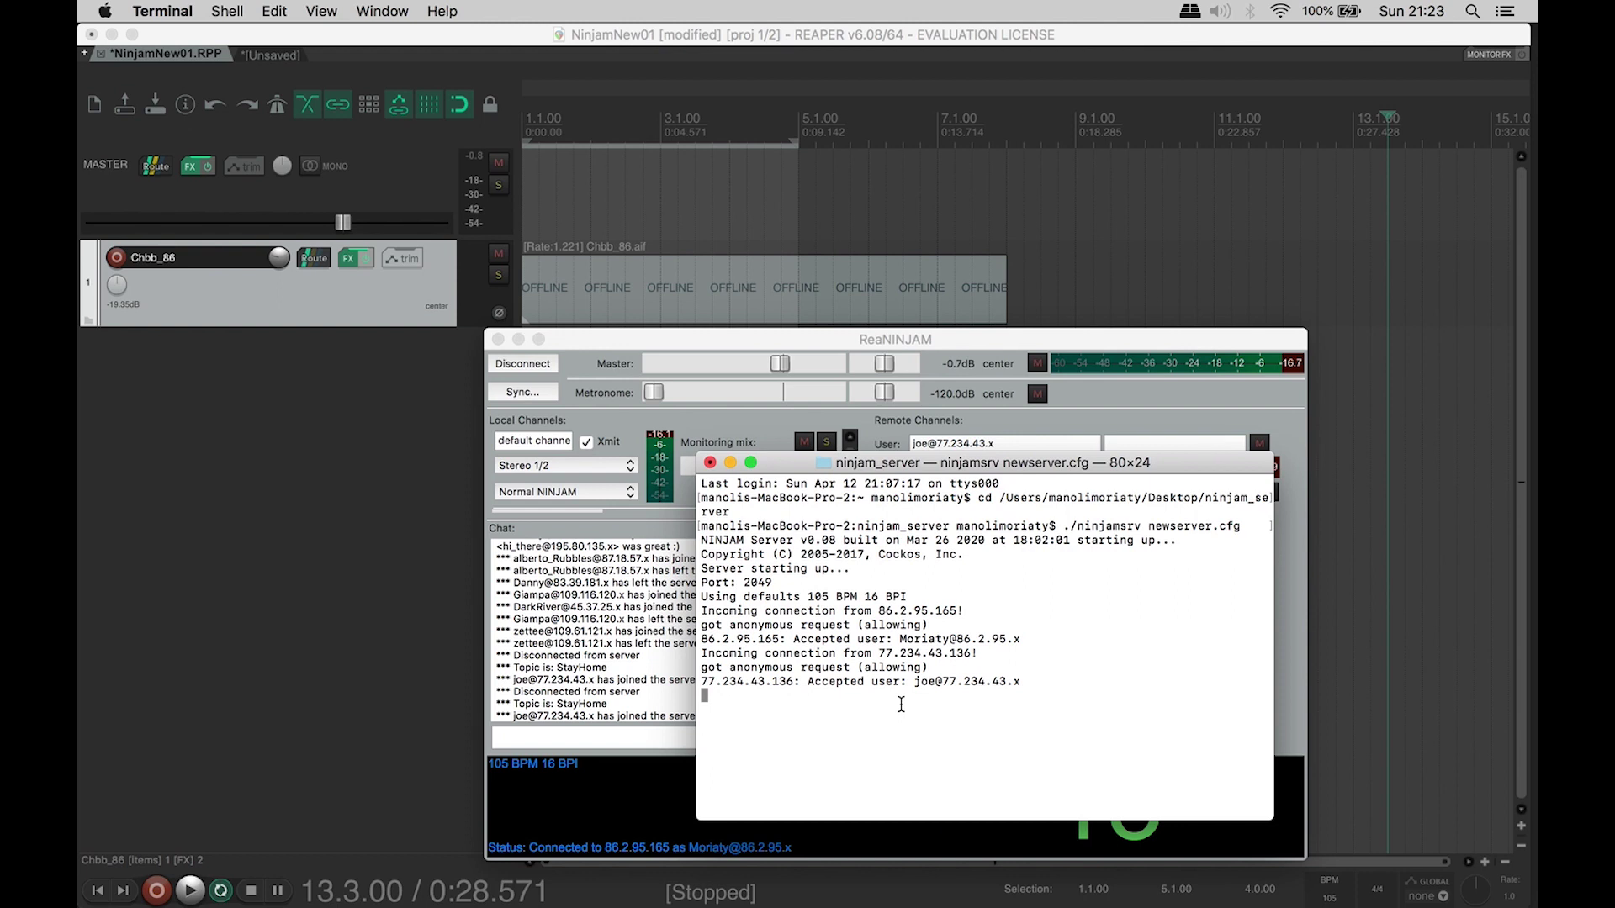
Step: Launch Activity Monitor from Spotlight and force quit the ninjamsrv process
key(super+space)
text(activity Monitor)
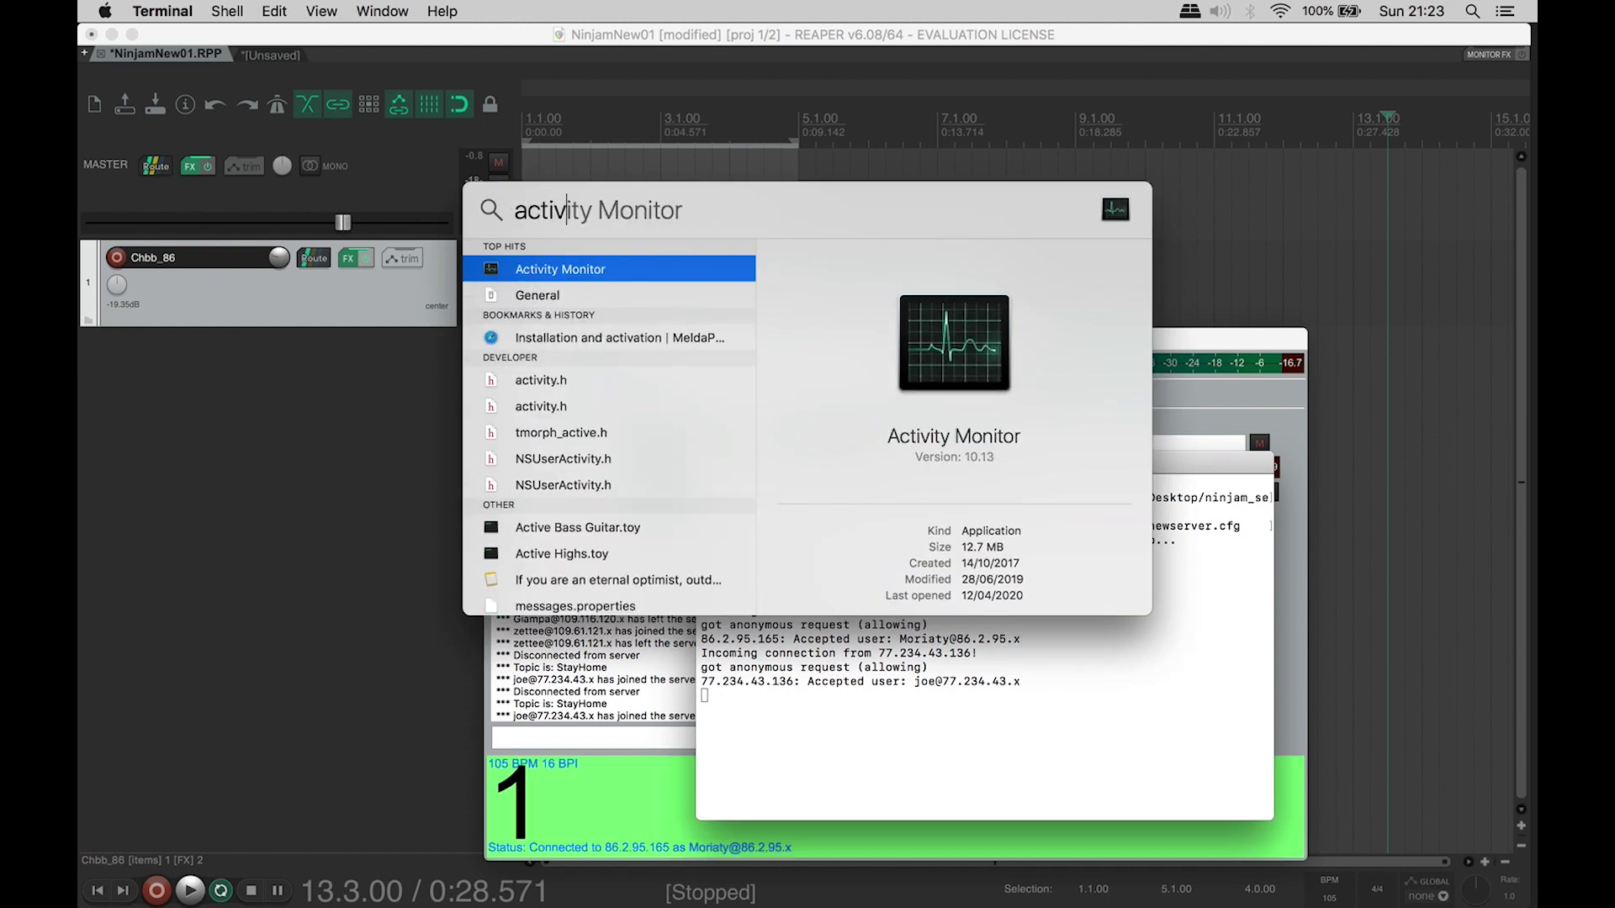
key(Return)
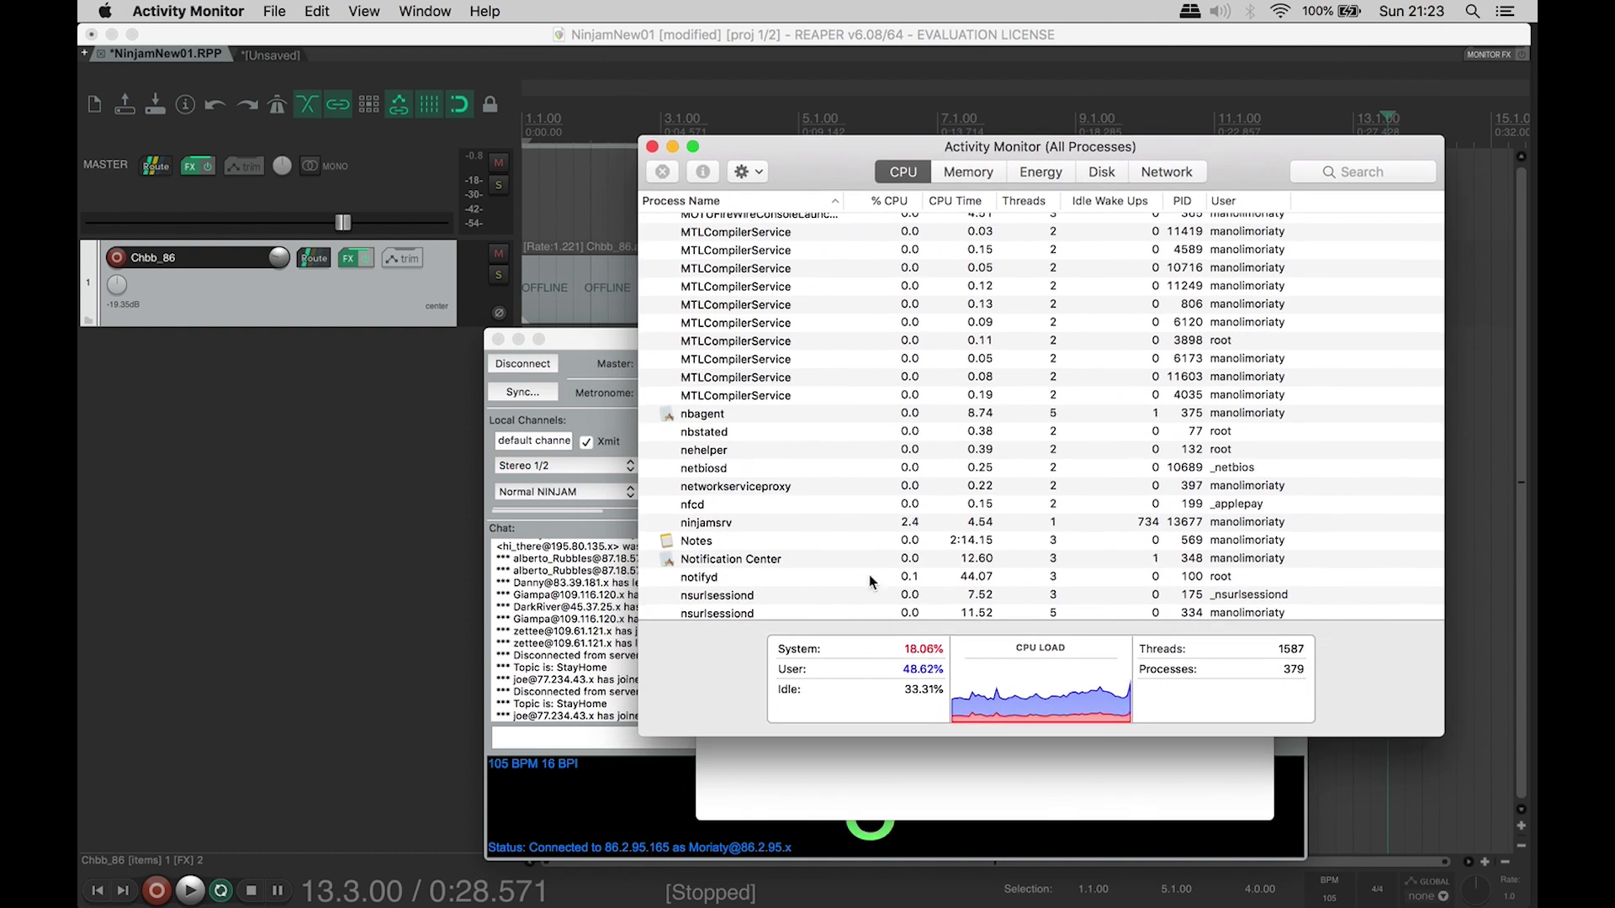
scroll(842, 555, down, 2)
click(746, 497)
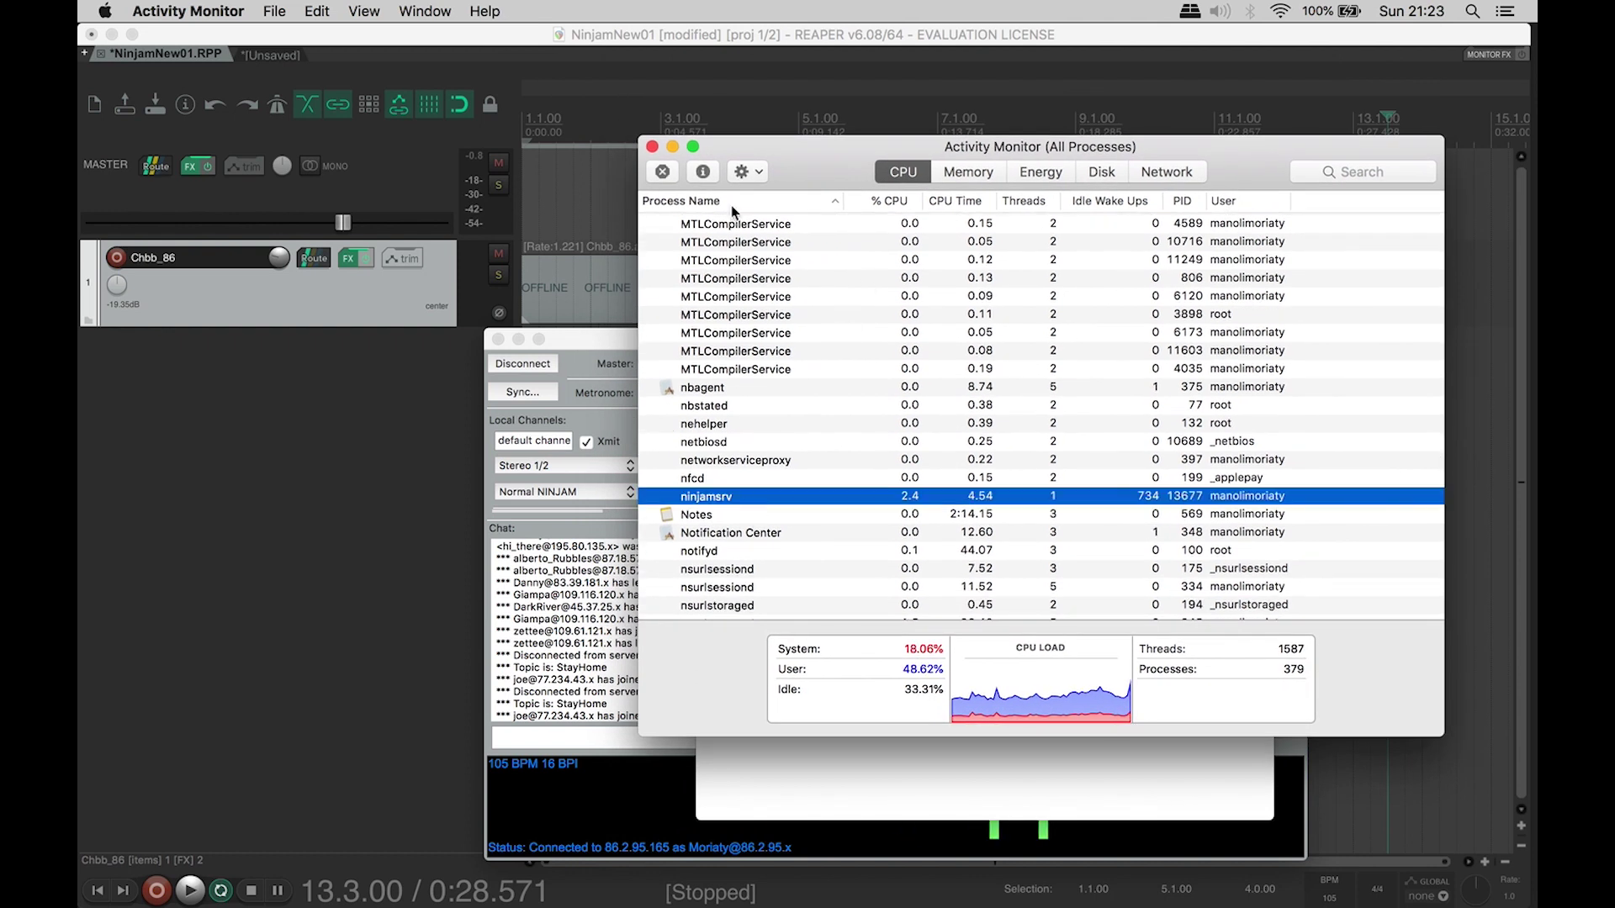
click(663, 173)
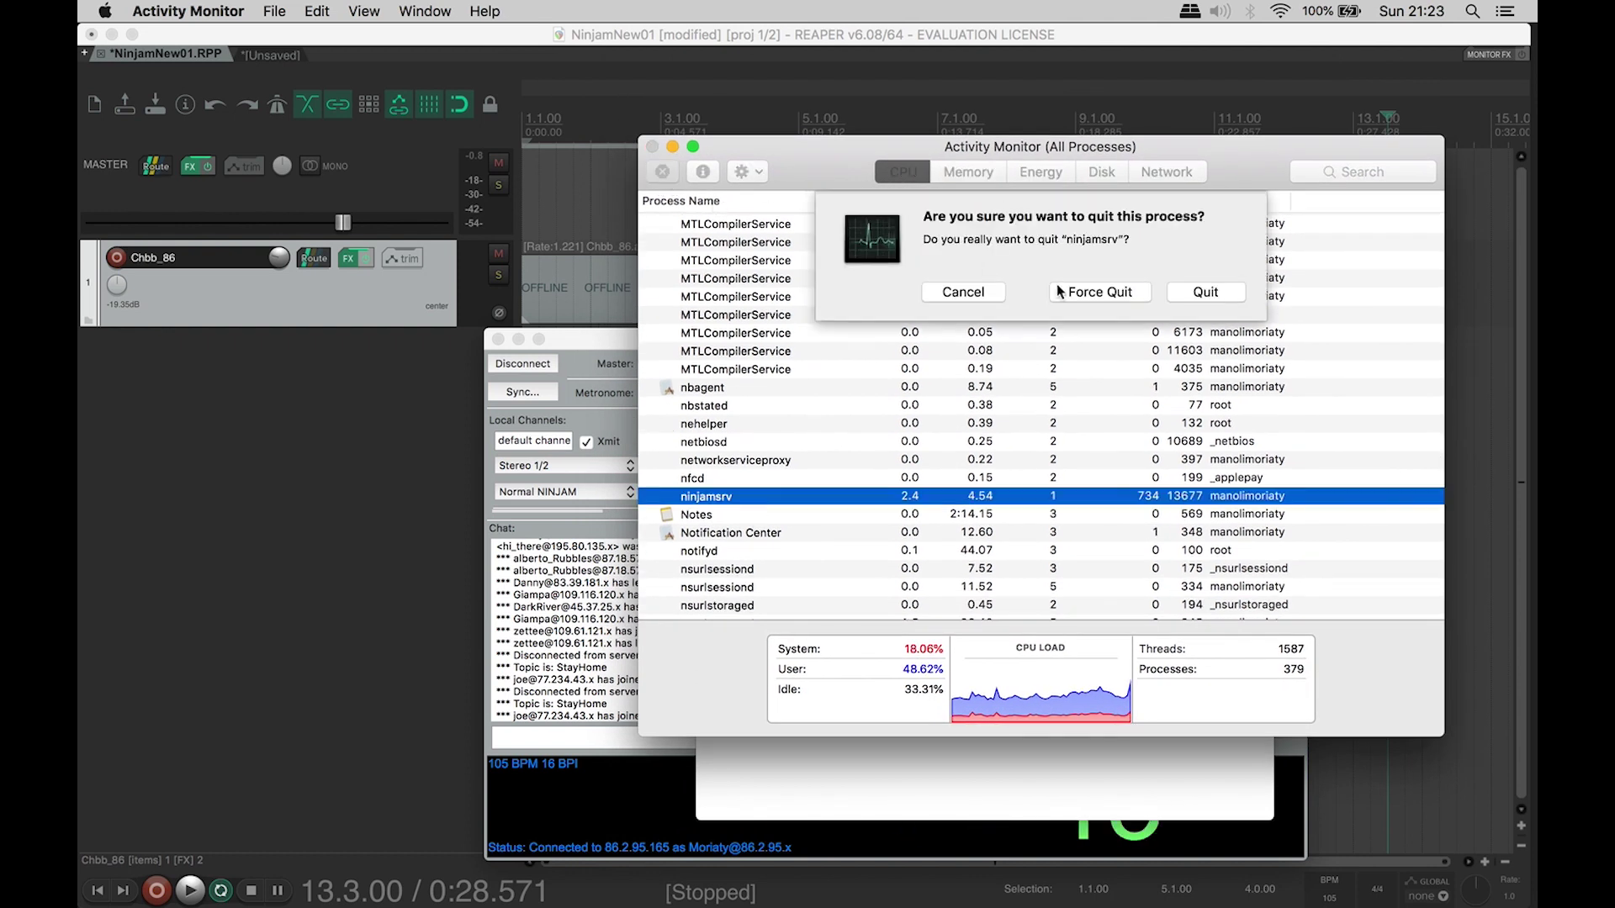
click(1113, 289)
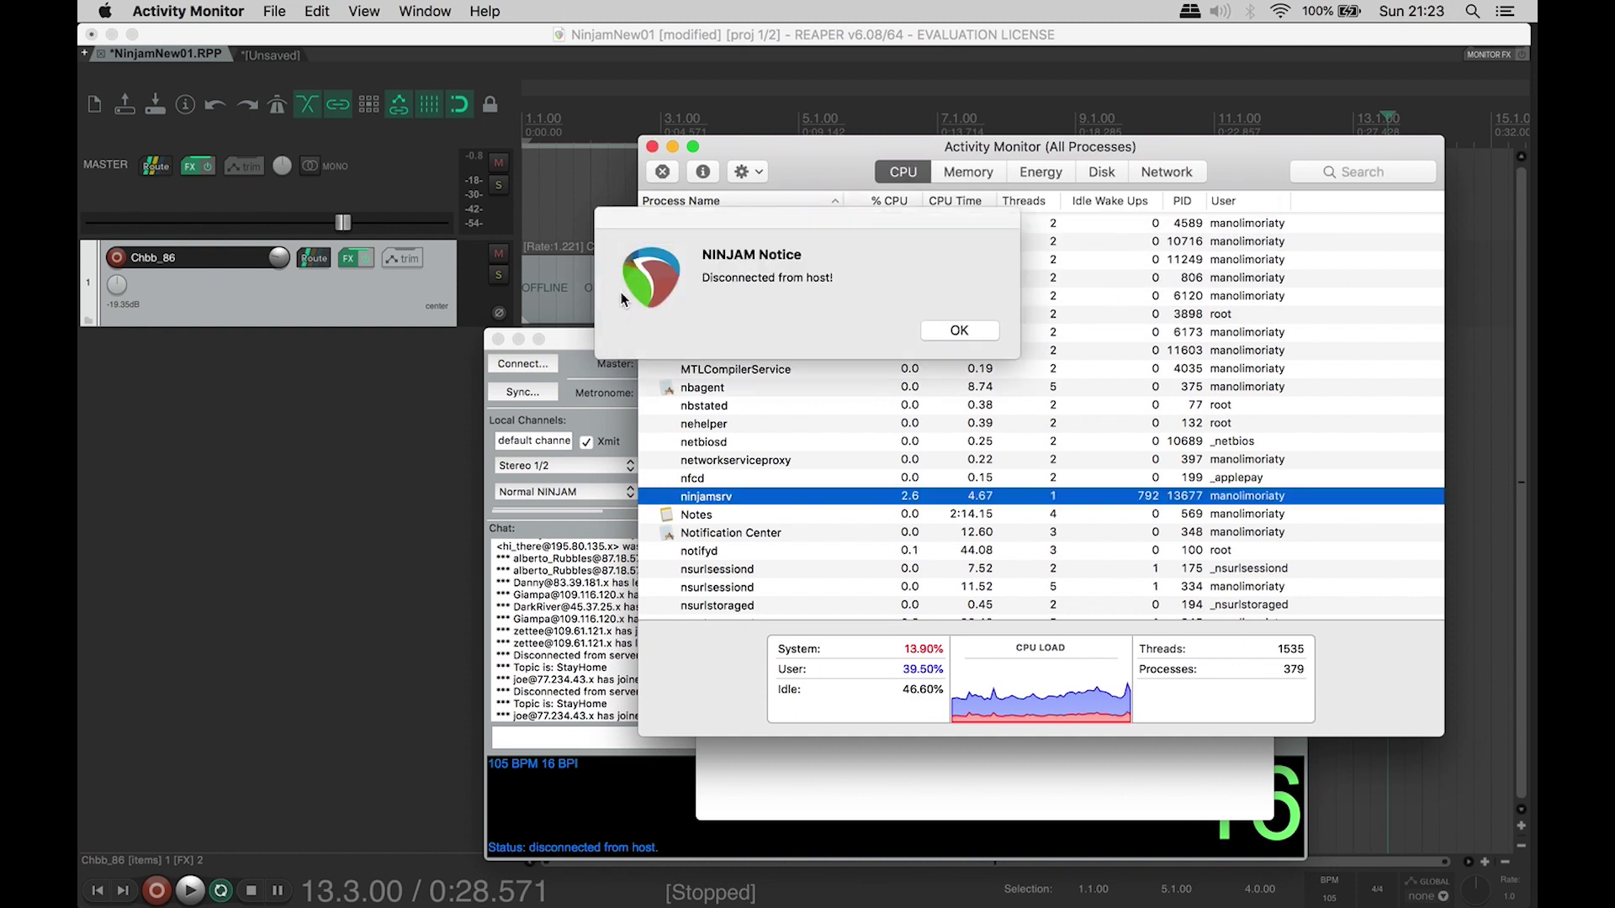
Step: Dismiss the 'disconnected from host' notice and close Activity Monitor
click(960, 332)
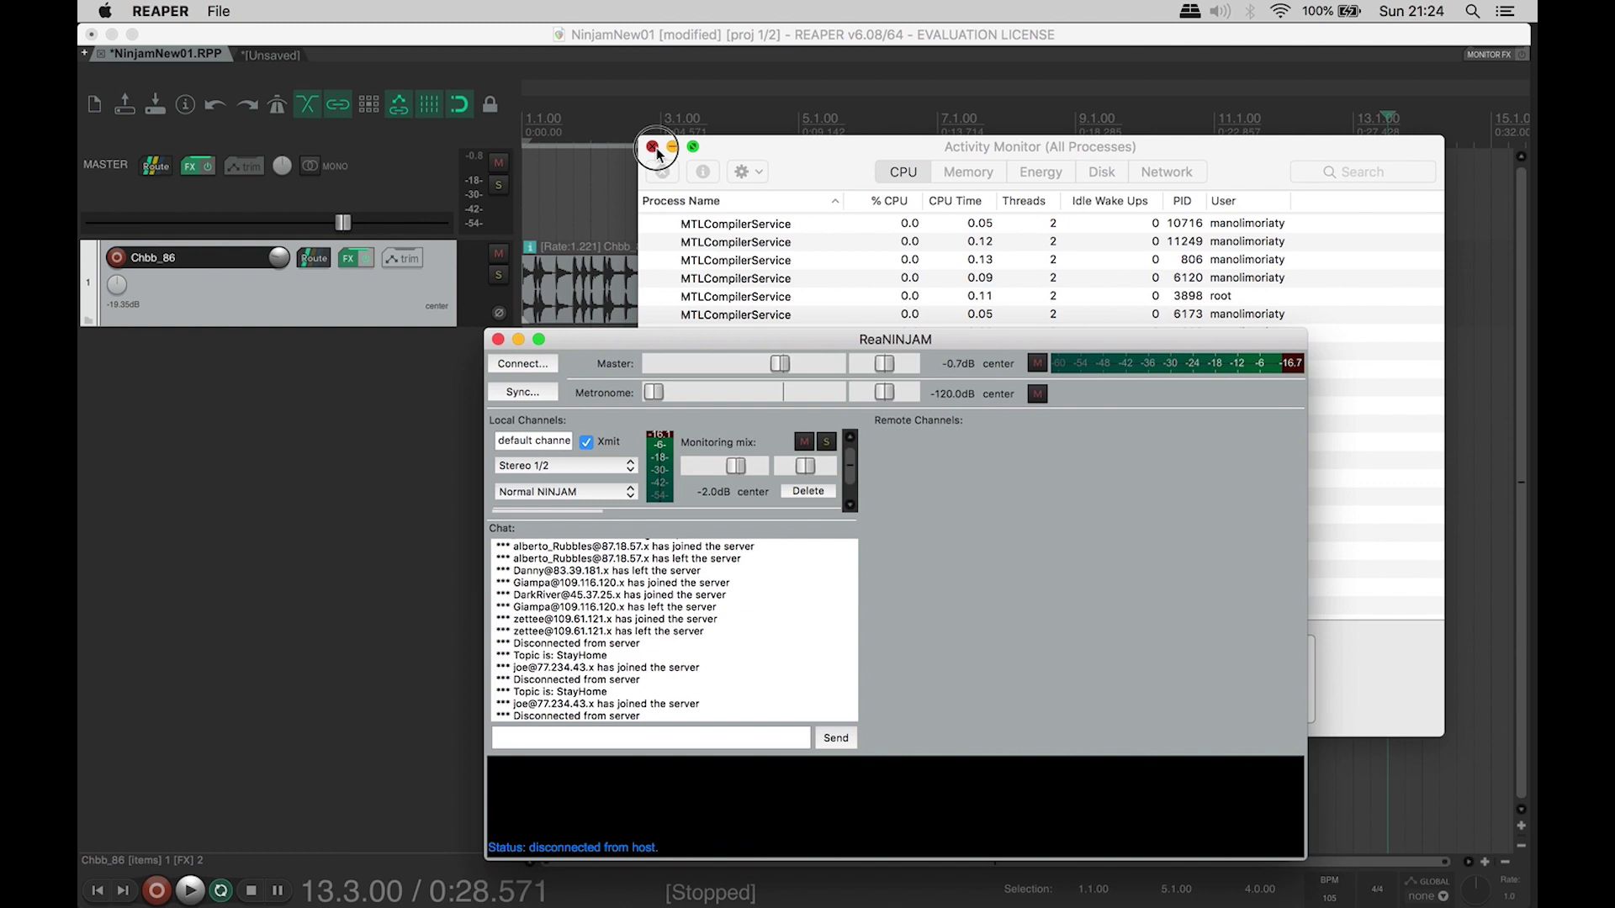
click(653, 147)
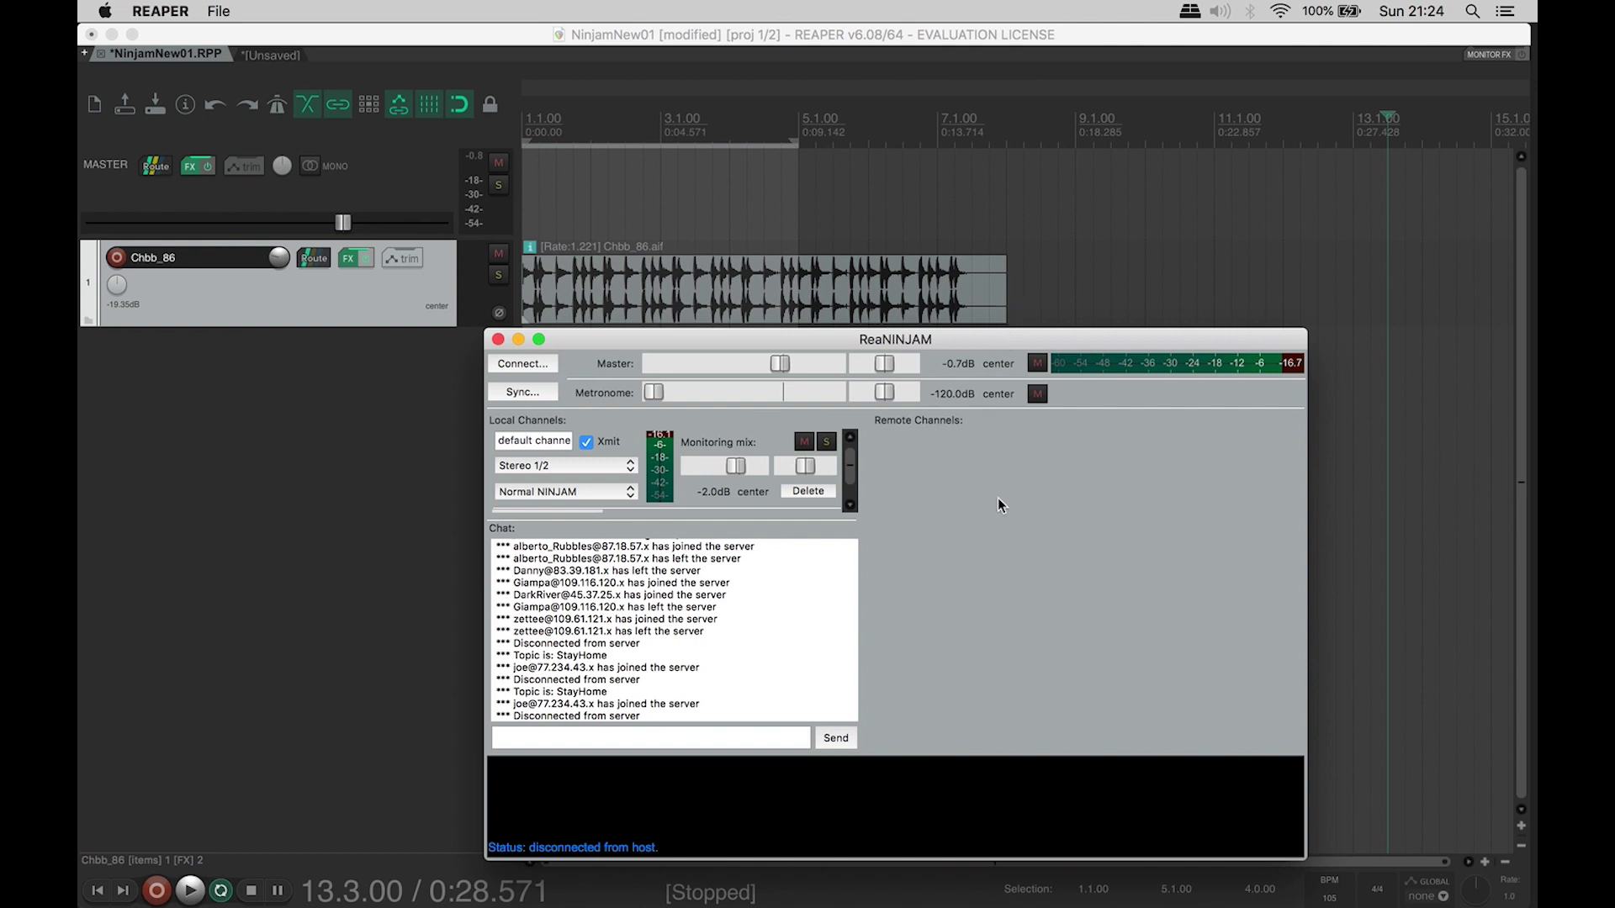
key(super+Tab)
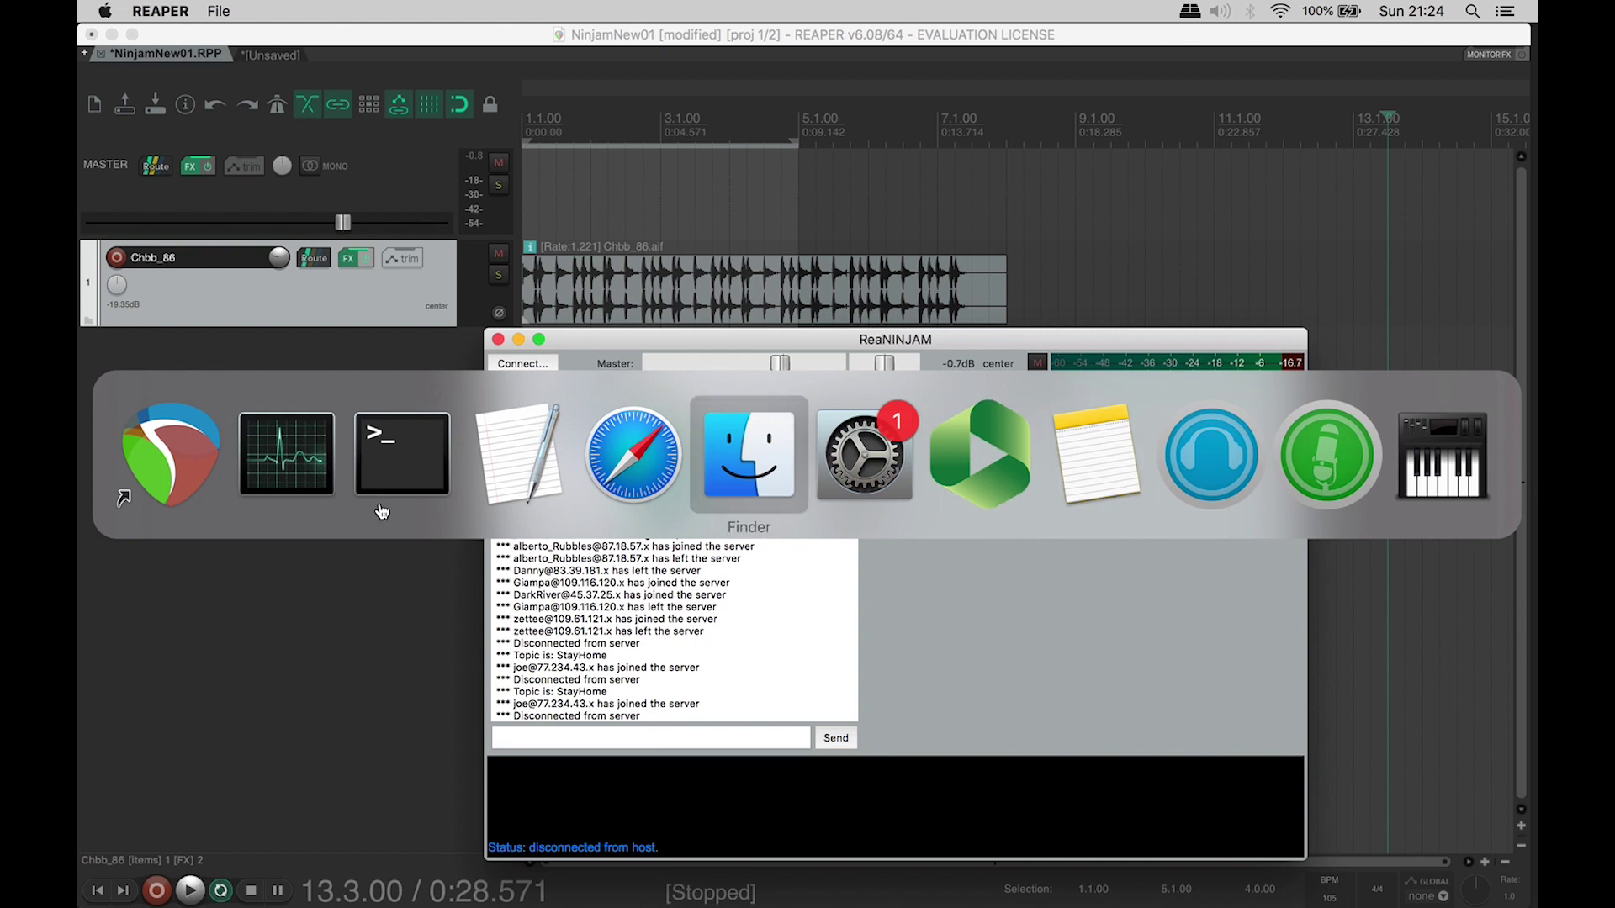
Step: Bring Terminal's 'Killed: 9' server log forward and move it right, beside ReaNINJAM
click(402, 459)
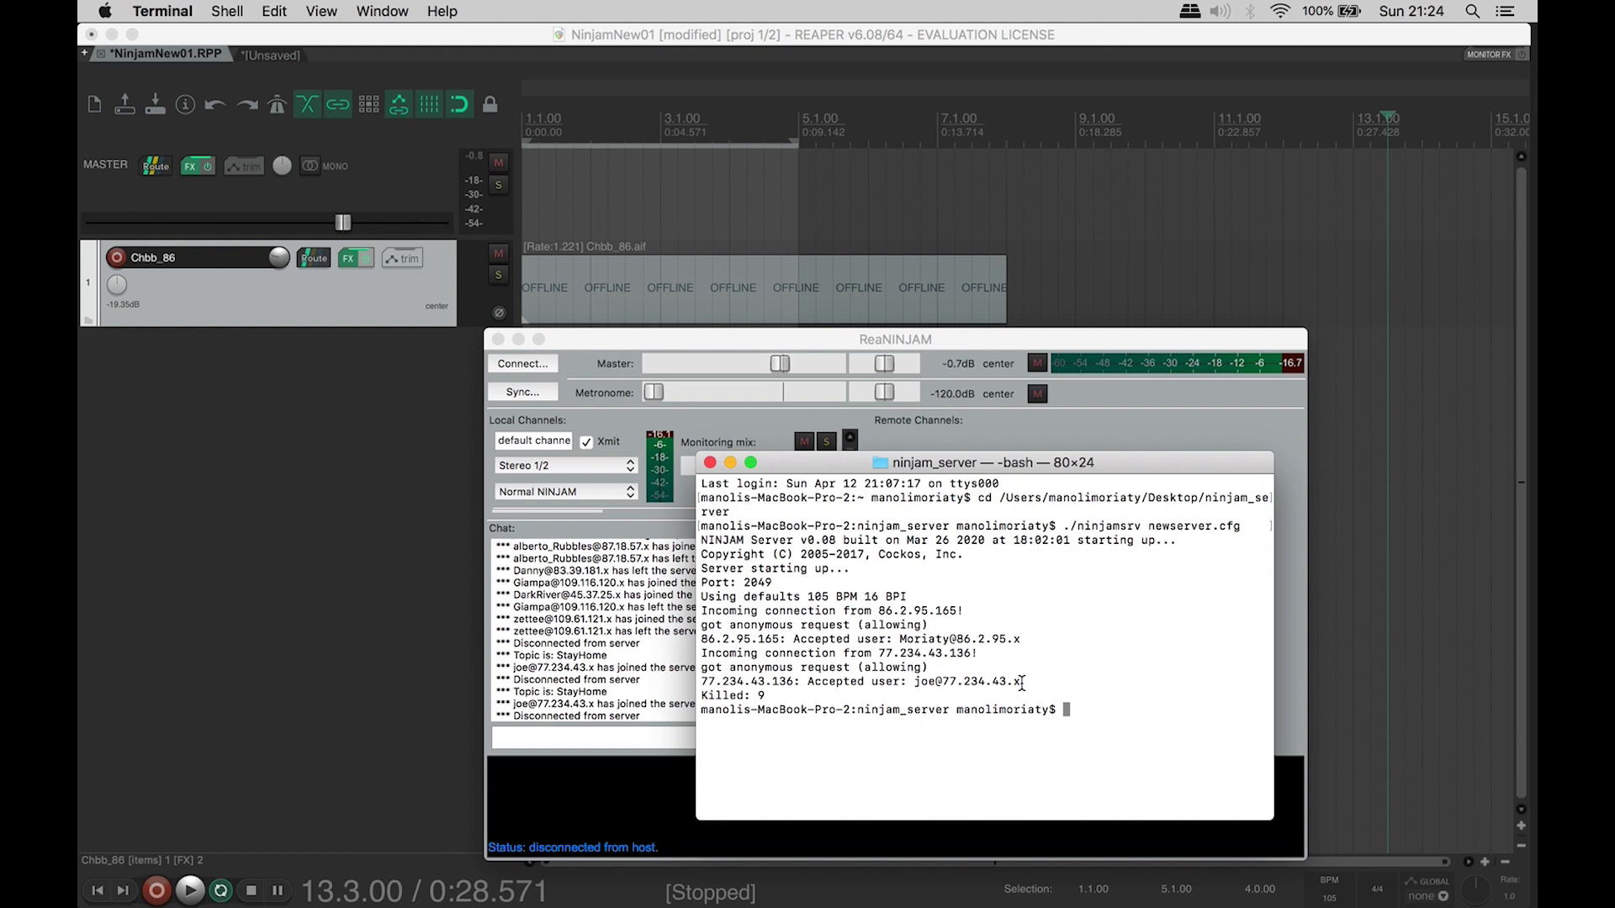
drag(1008, 476, 1130, 493)
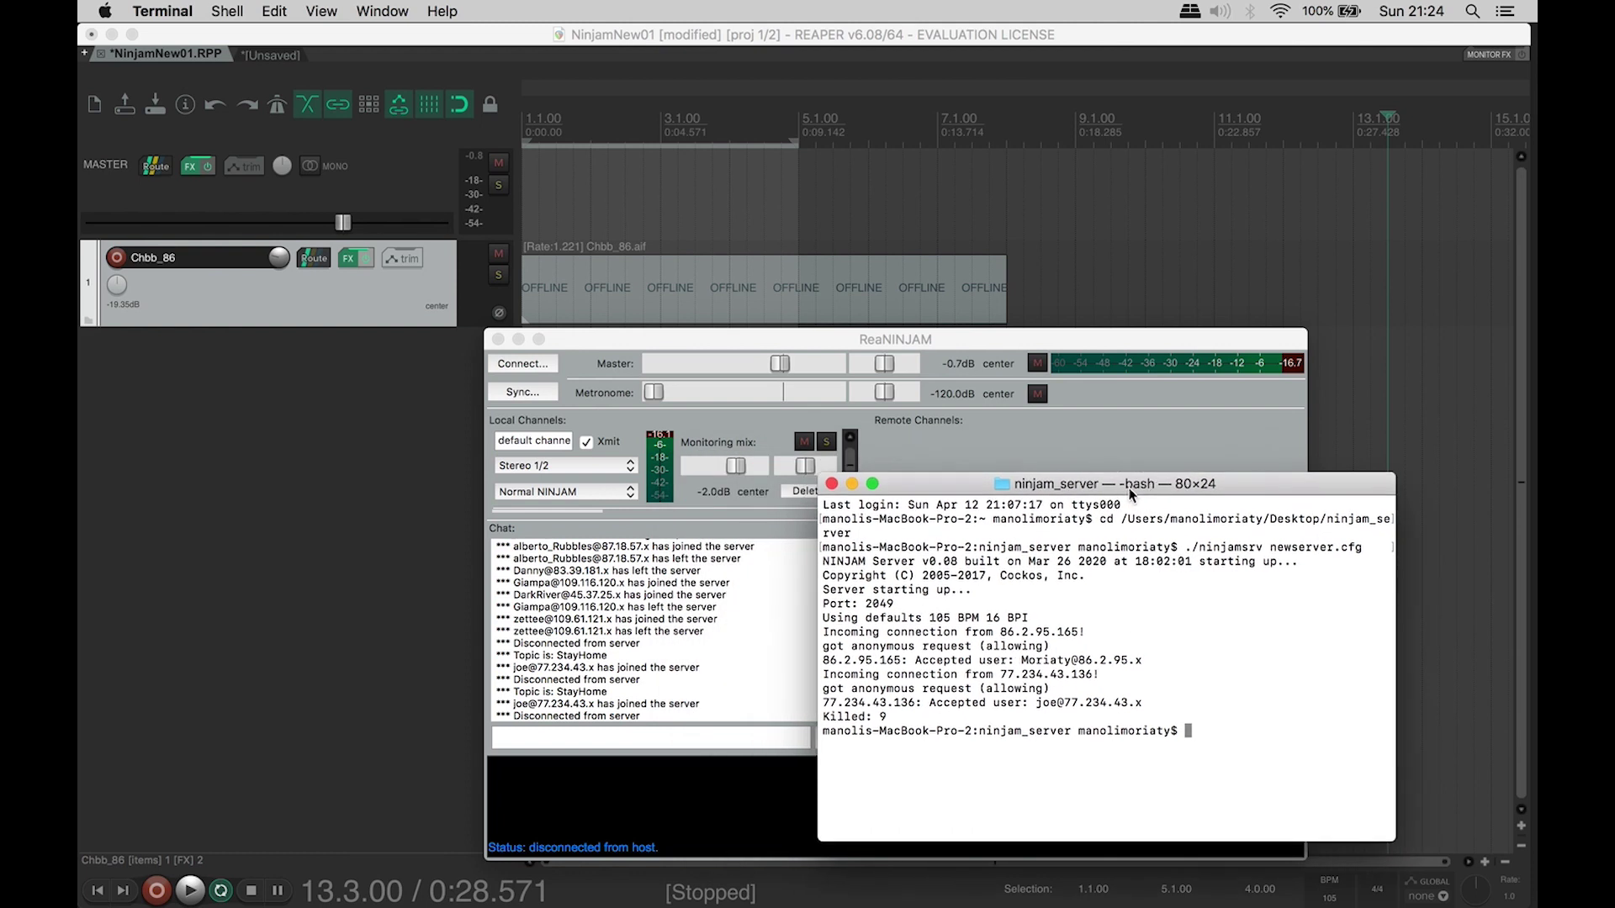